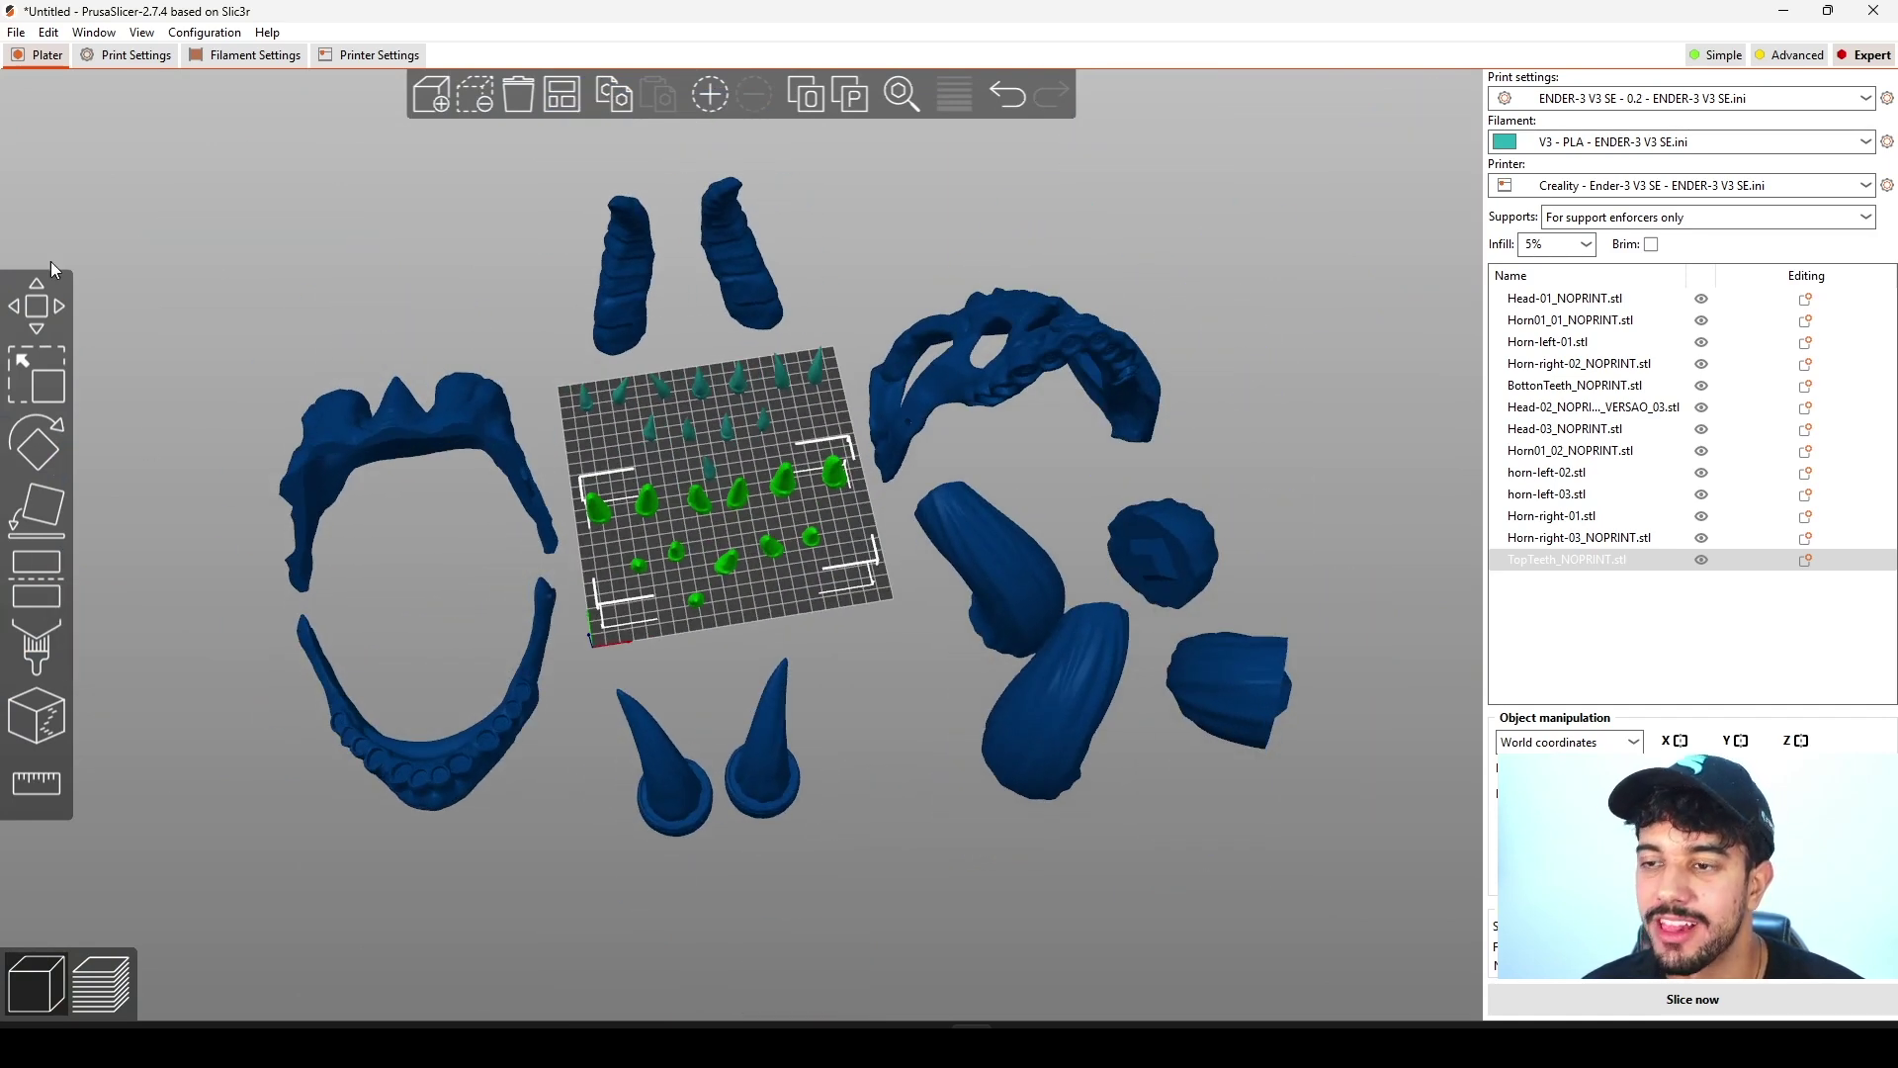
Step: Examine the head and horn parts around the print bed from above, from the side and from underneath
left_click_drag(857, 726, 862, 727)
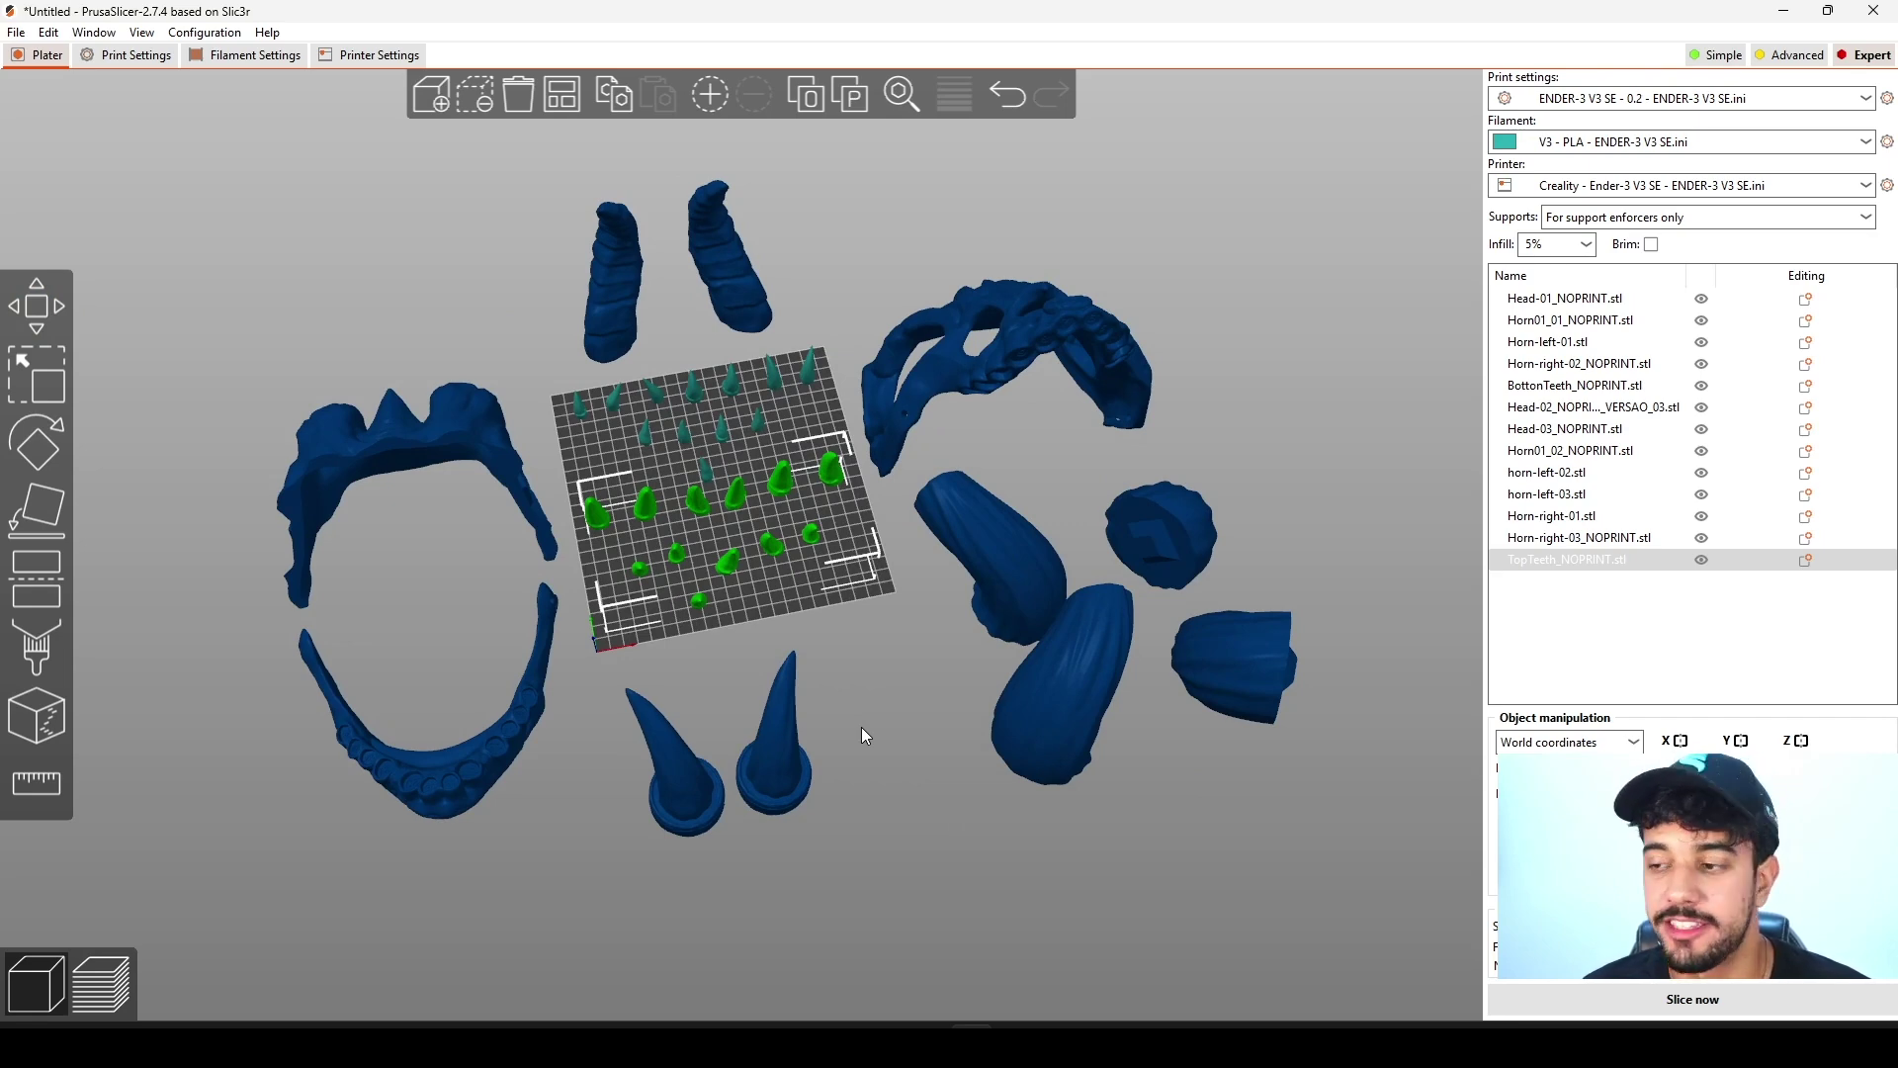
left_click_drag(864, 734, 999, 692)
left_click(245, 659)
left_click(573, 906)
left_click_drag(839, 925, 767, 590)
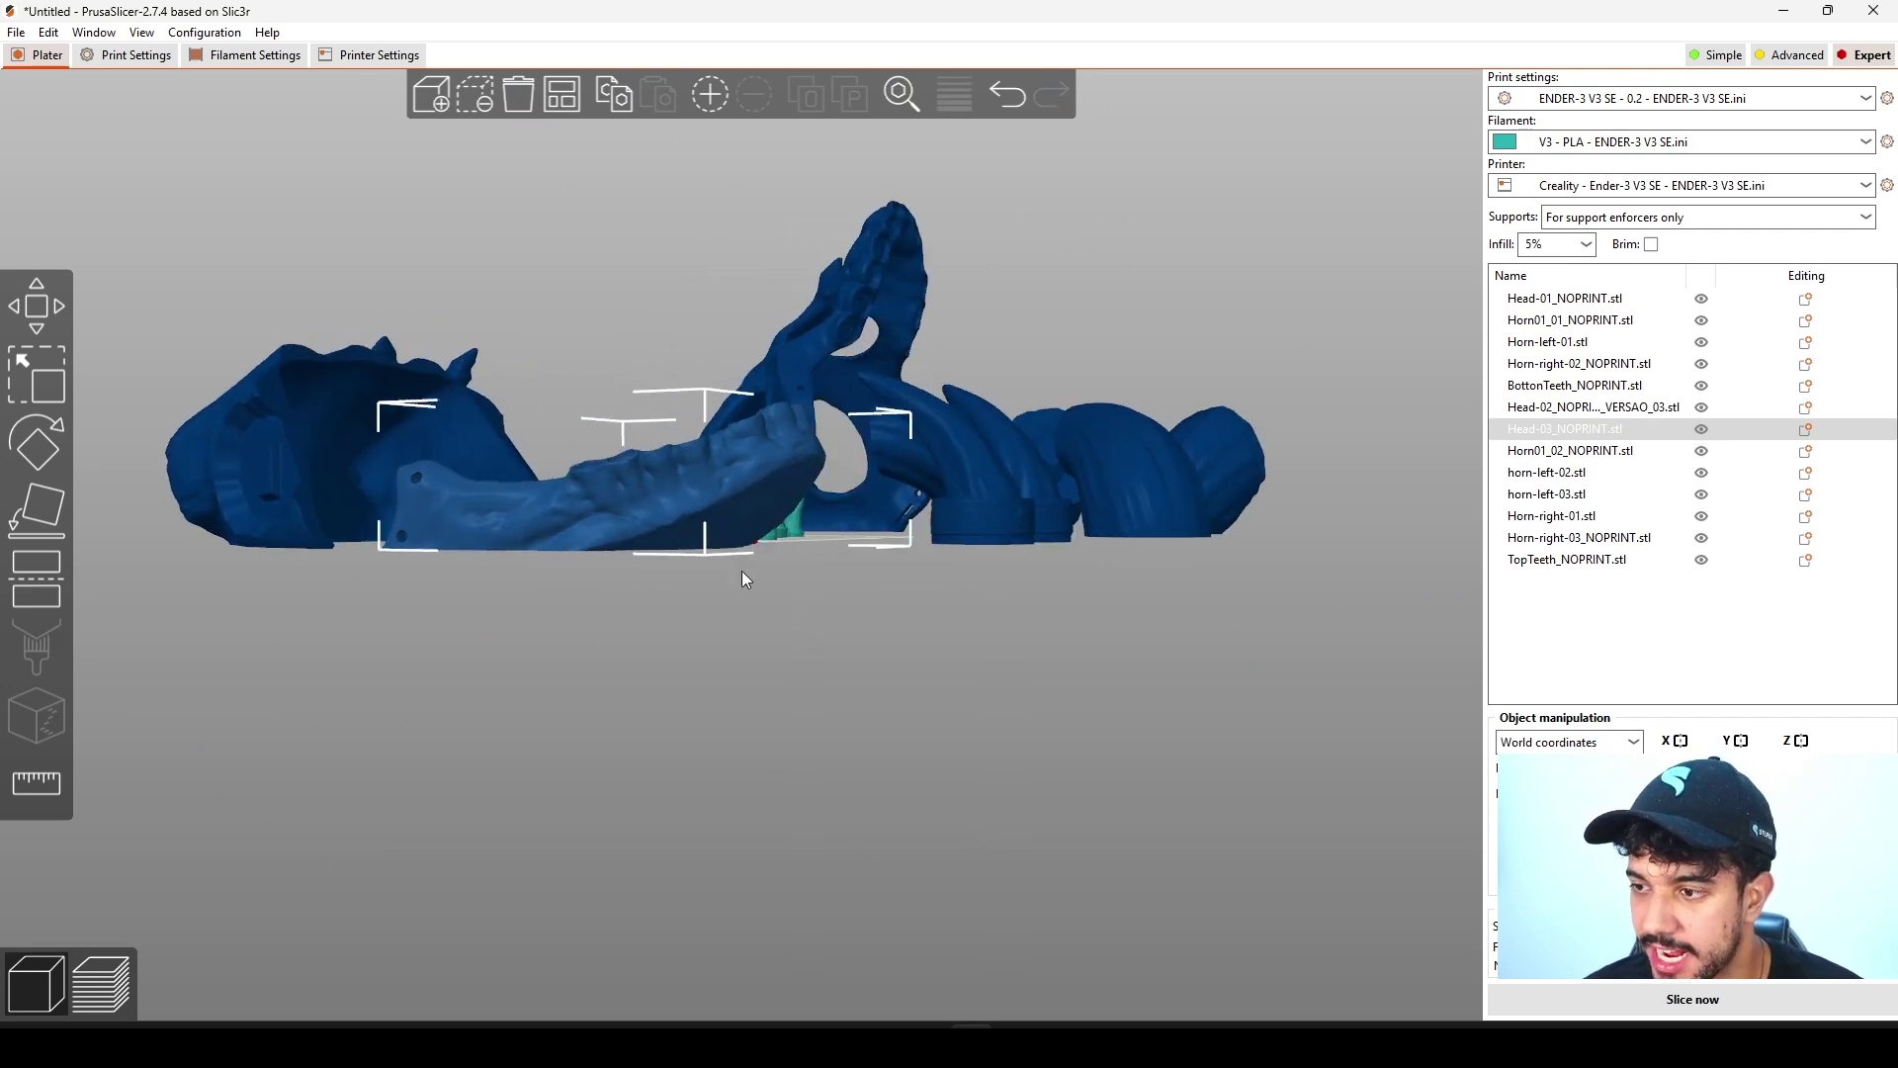
left_click_drag(823, 684, 795, 728)
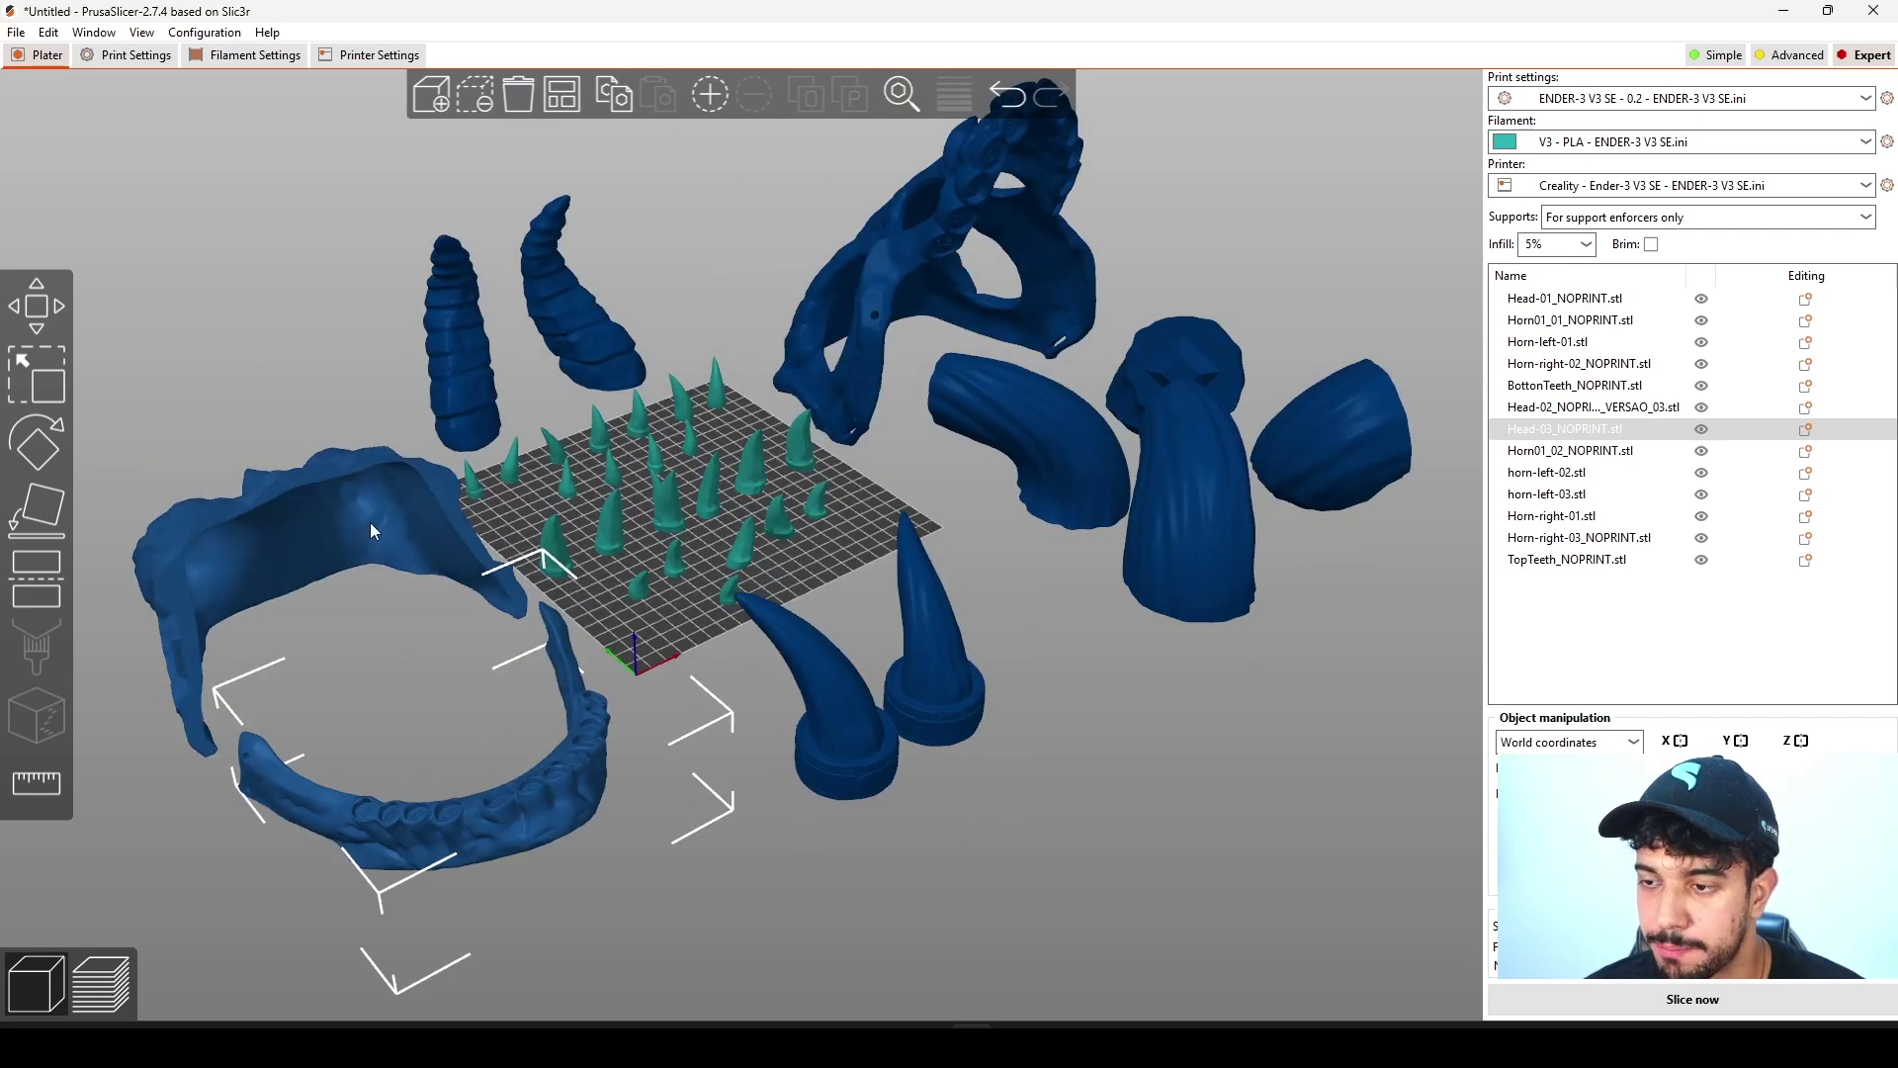
left_click_drag(490, 817, 459, 684)
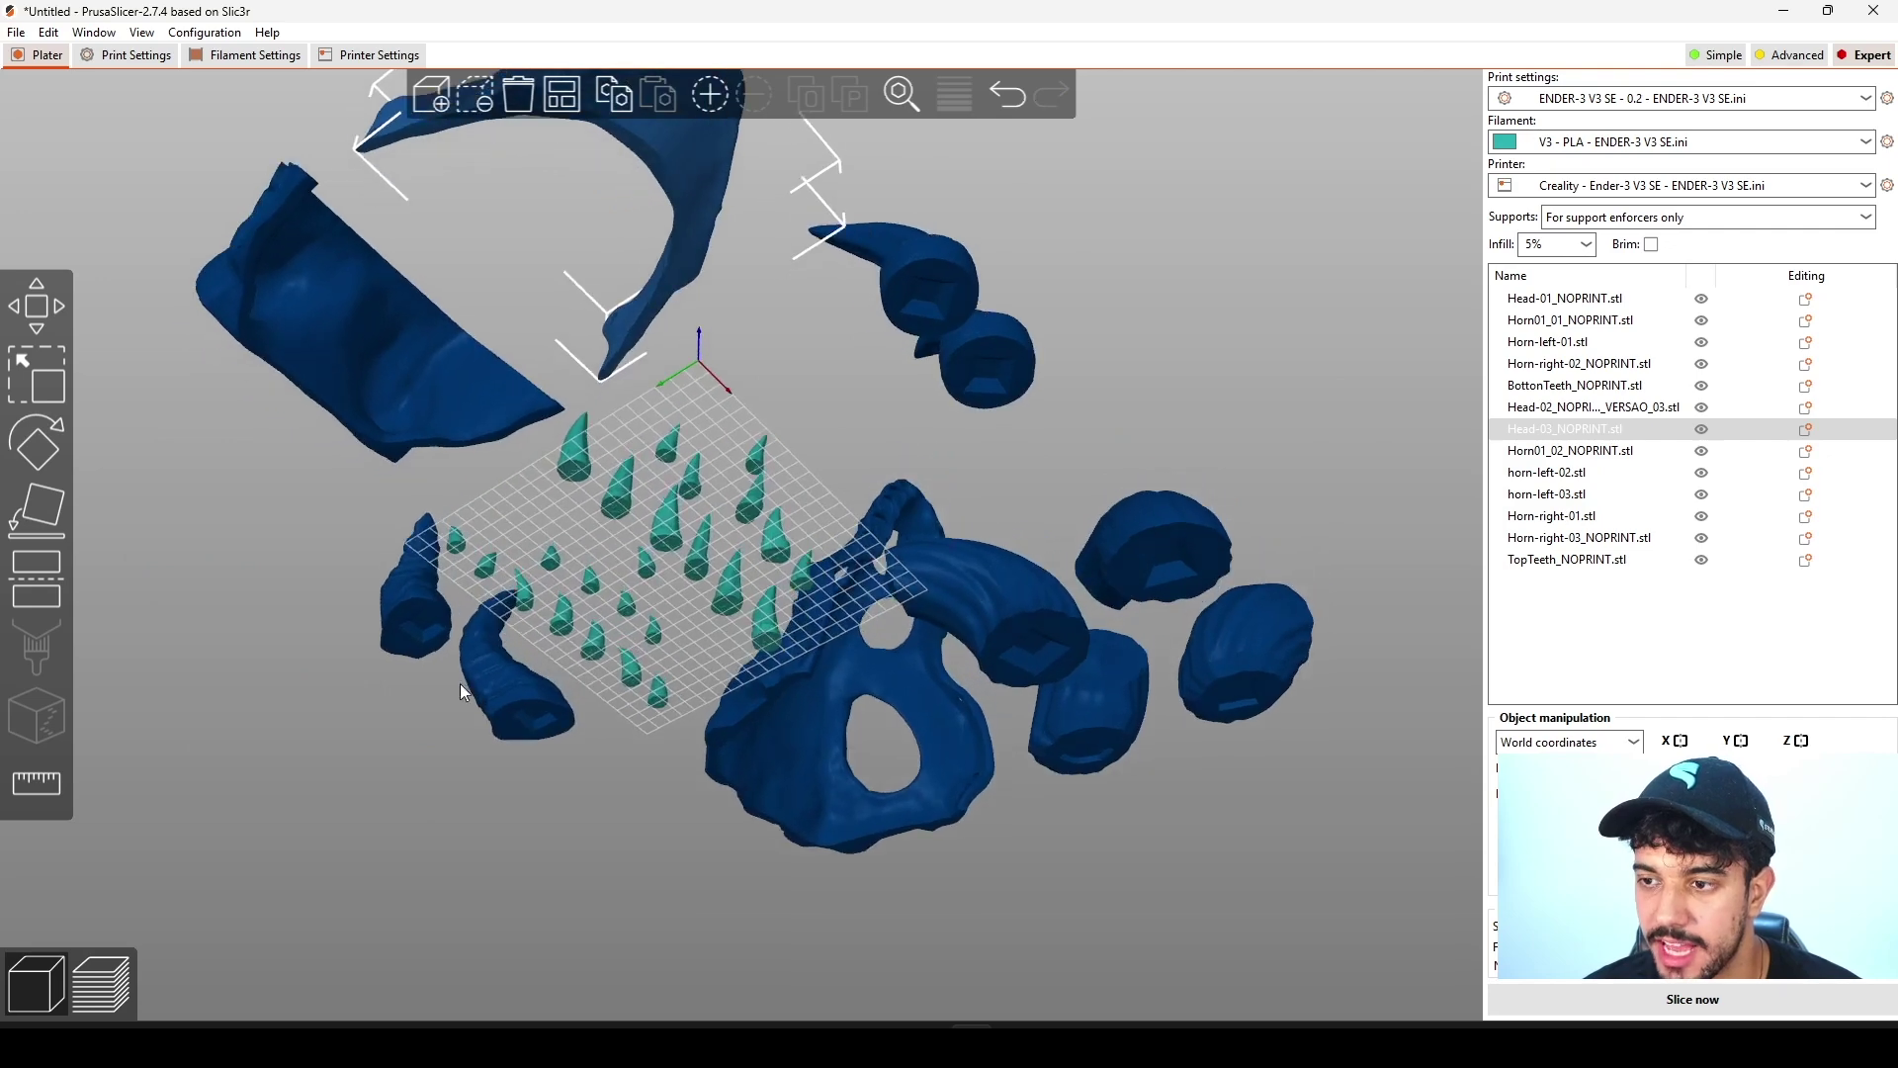
left_click_drag(1150, 195, 447, 664)
left_click_drag(1080, 684, 1172, 581)
left_click(1068, 460)
left_click_drag(1052, 696, 1063, 594)
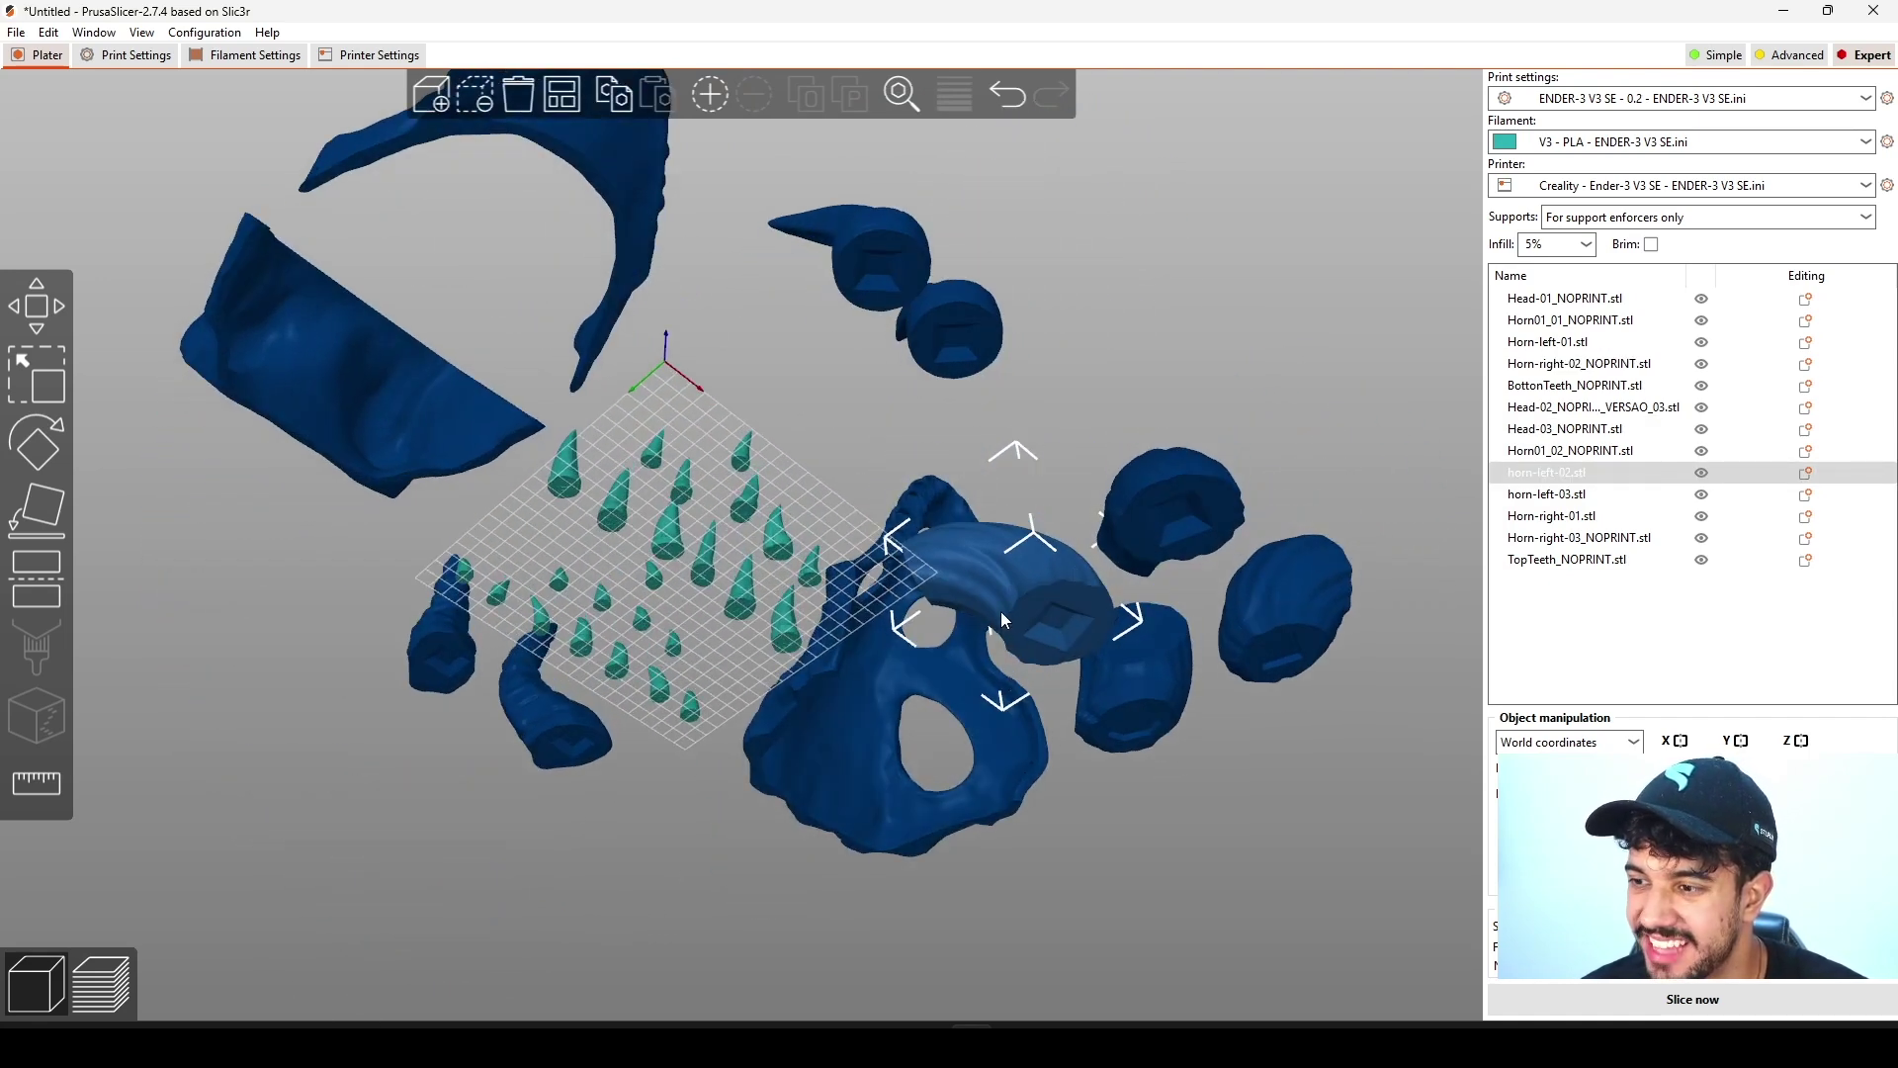
left_click_drag(1229, 265, 1198, 490)
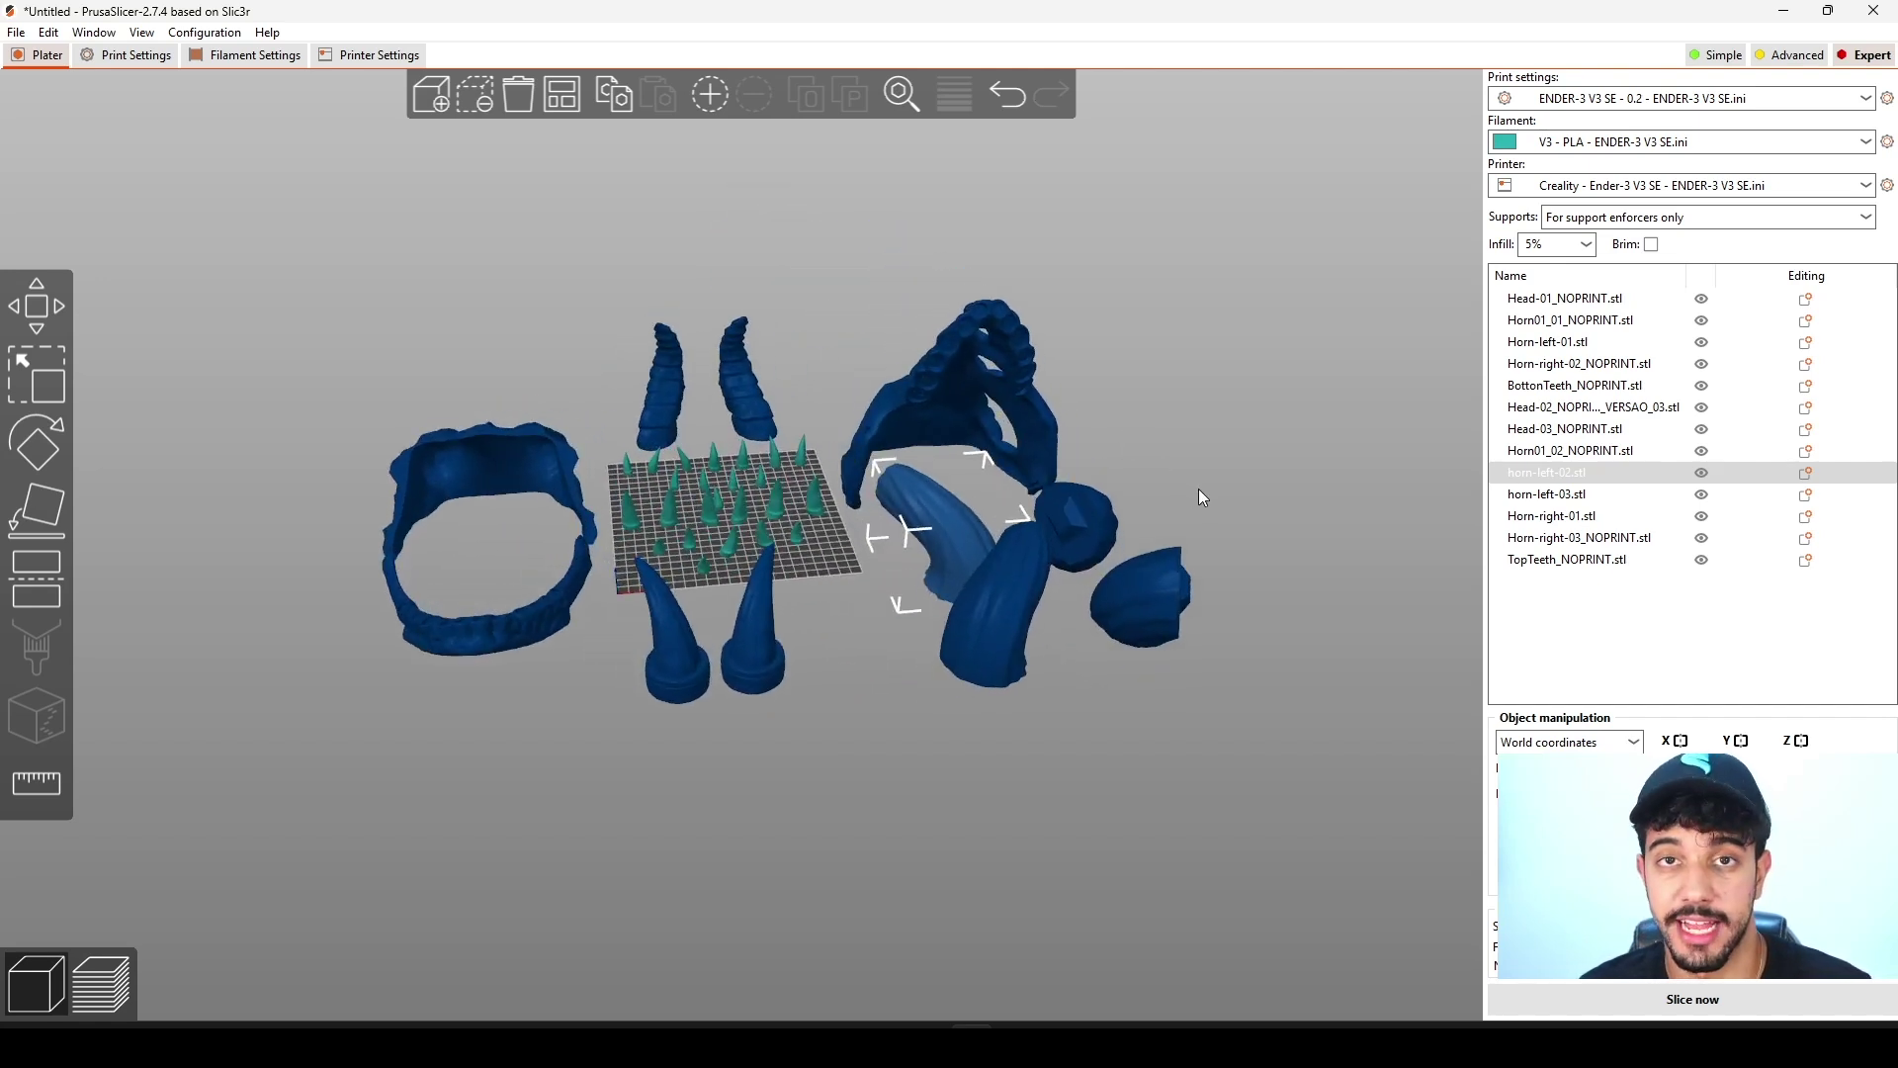
Step: Inspect the top and bottom teeth on the bed up close, including their flat bases from underneath
scroll(840, 620, "up", 5)
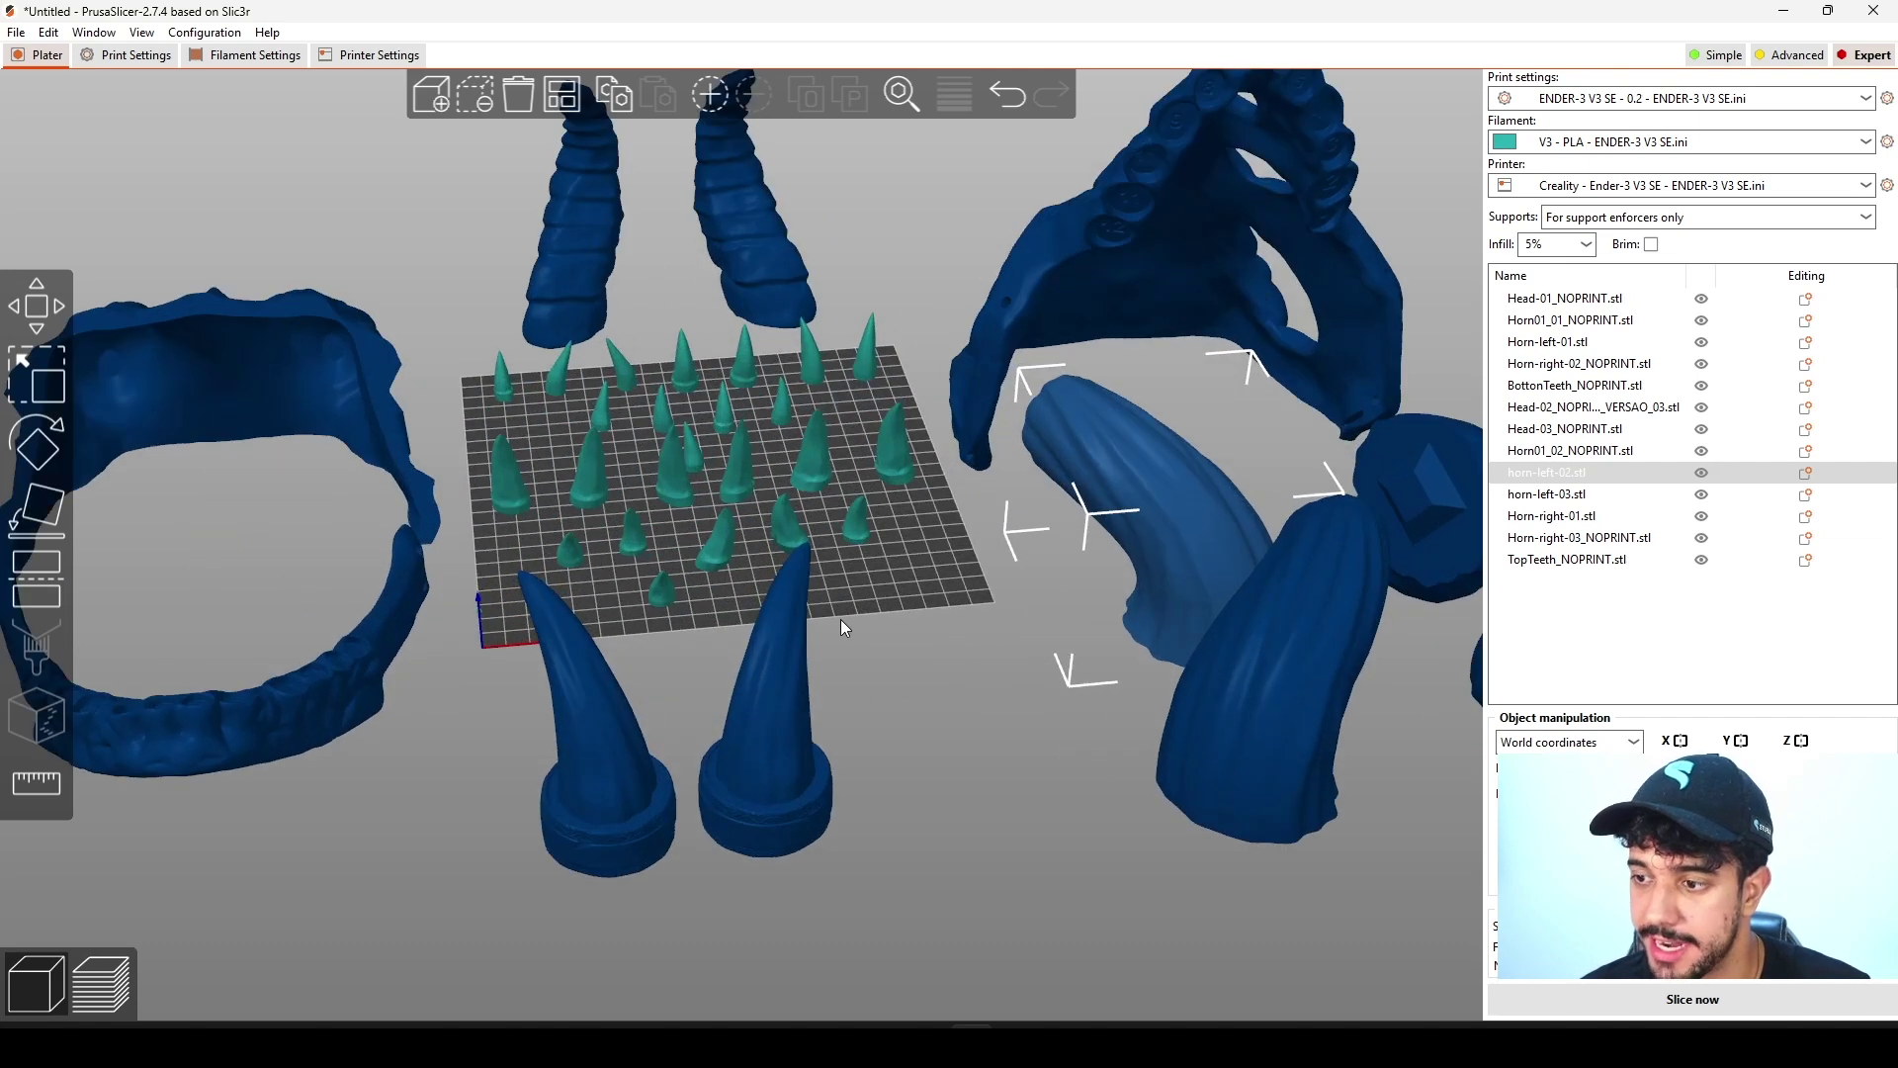
left_click_drag(904, 589, 901, 603)
left_click(902, 603)
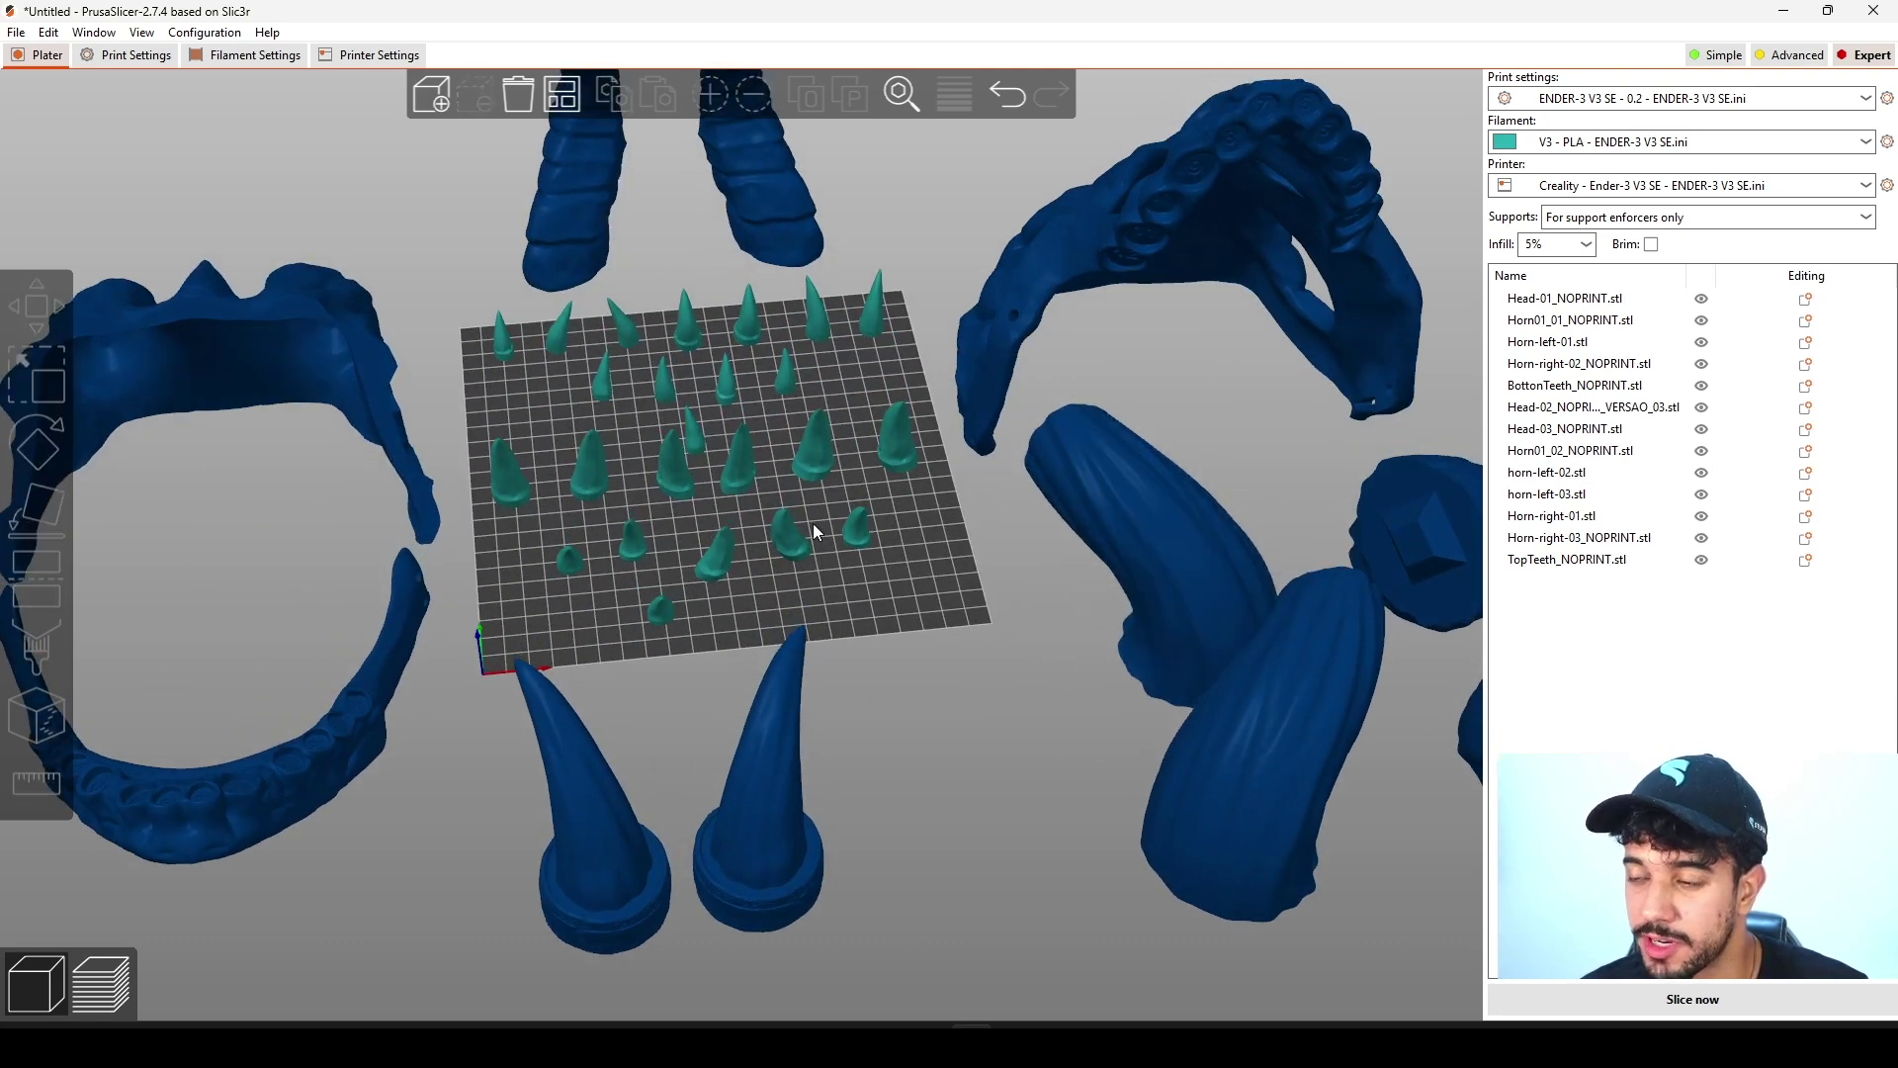
left_click(801, 540)
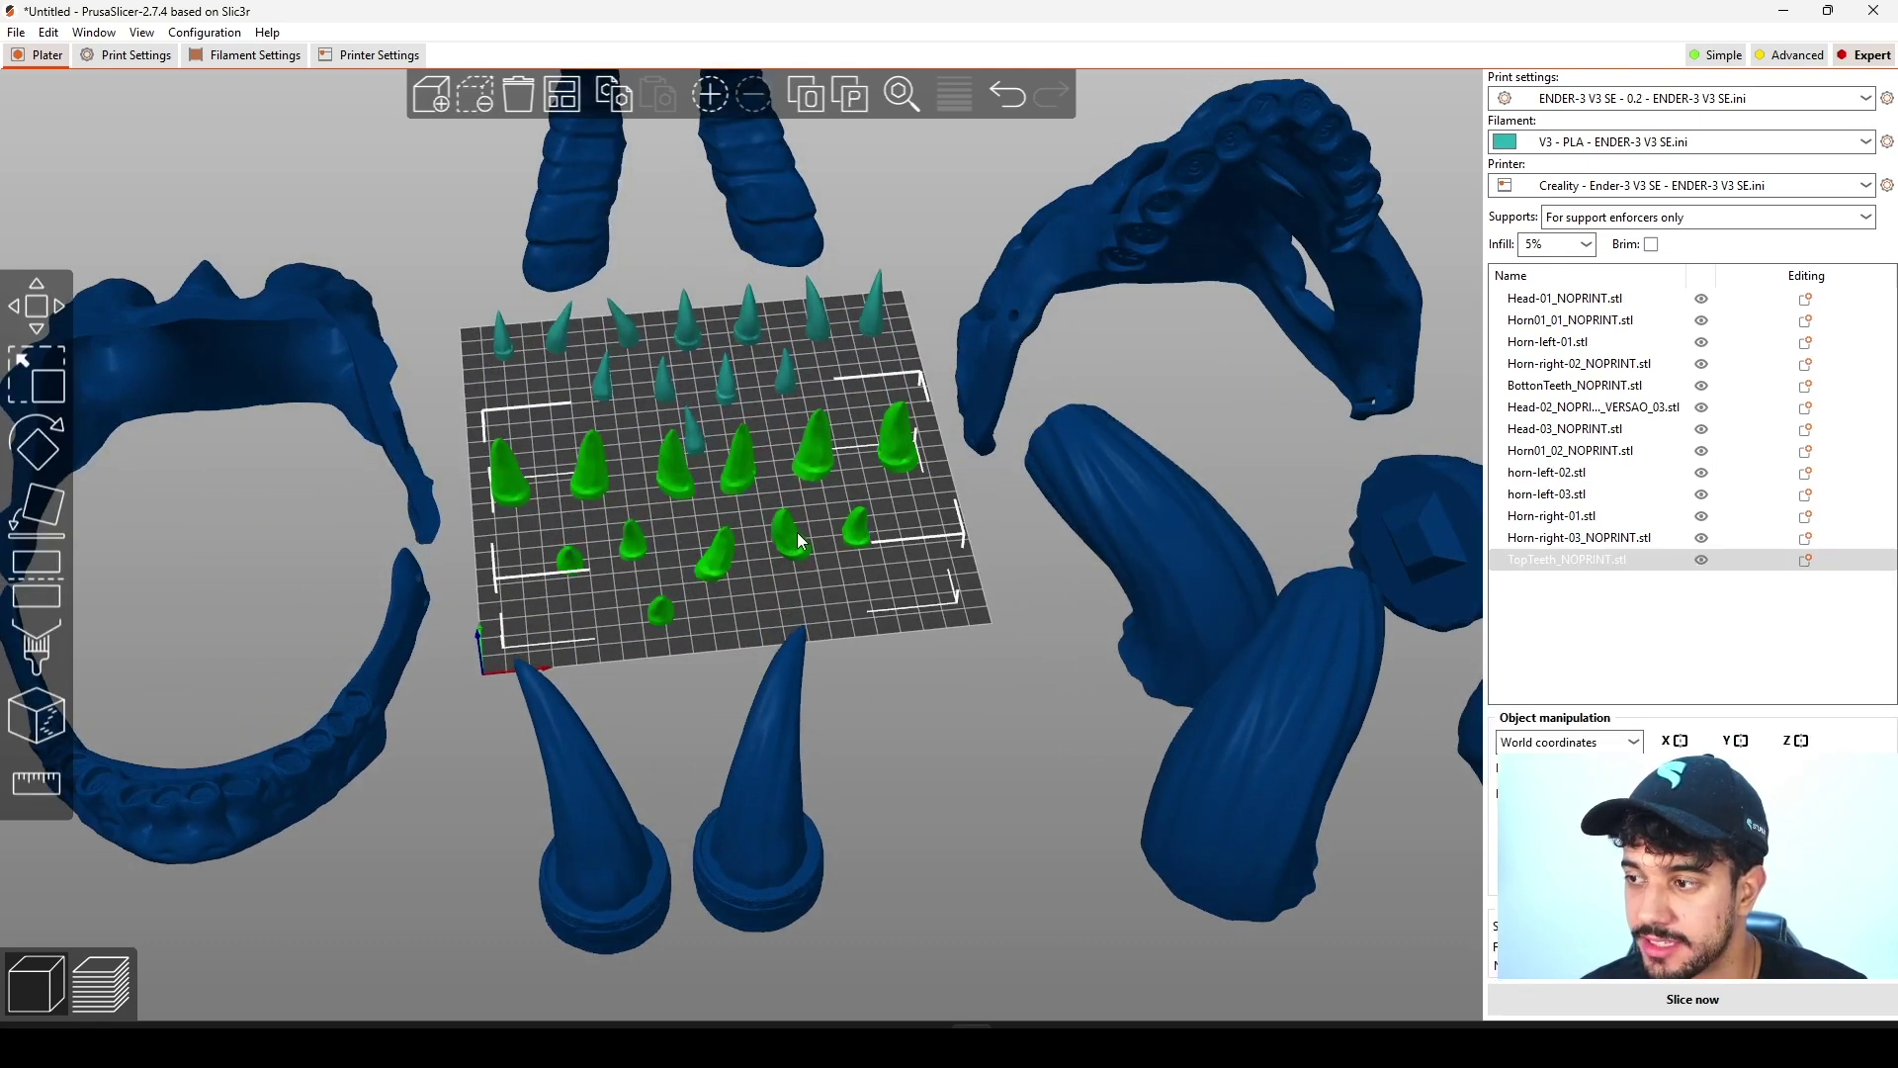
scroll(797, 532, "up", 6)
scroll(855, 594, "down", 3)
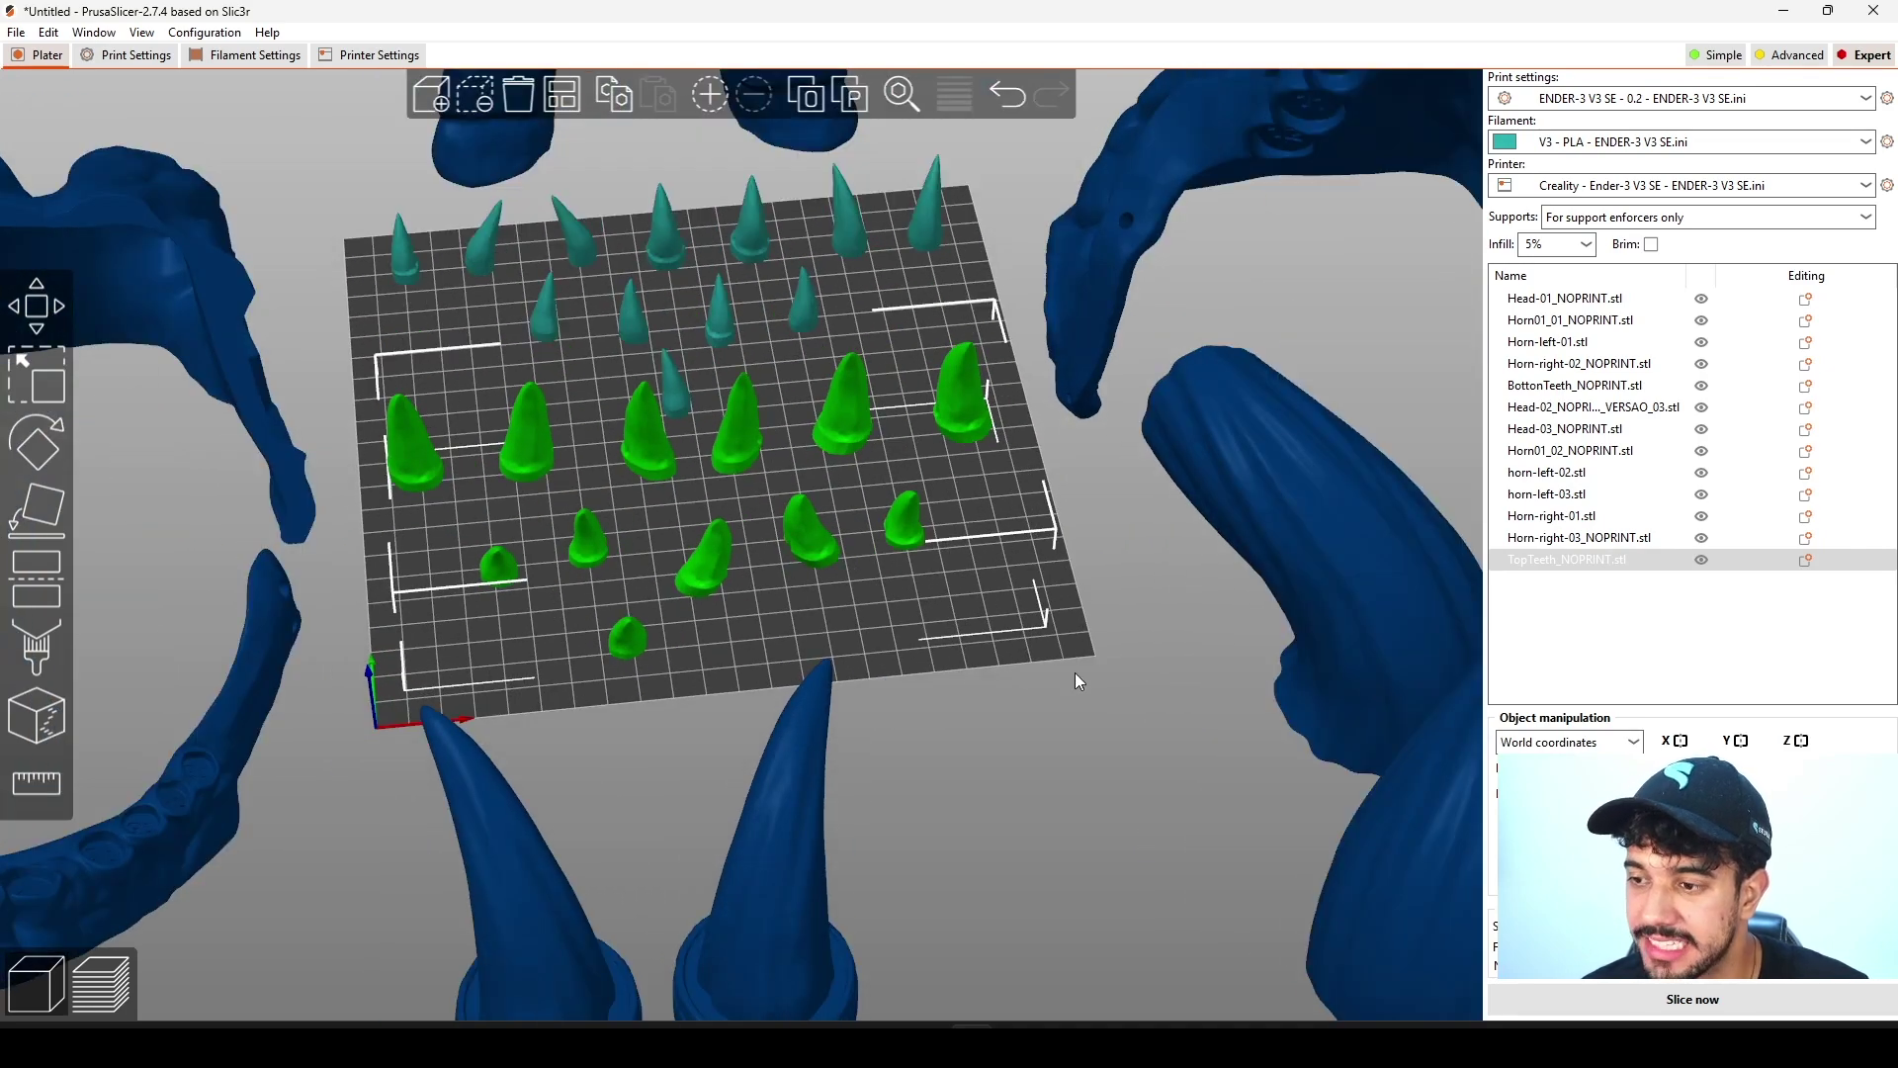
left_click_drag(1075, 682, 1101, 922)
left_click_drag(1016, 863, 1005, 684)
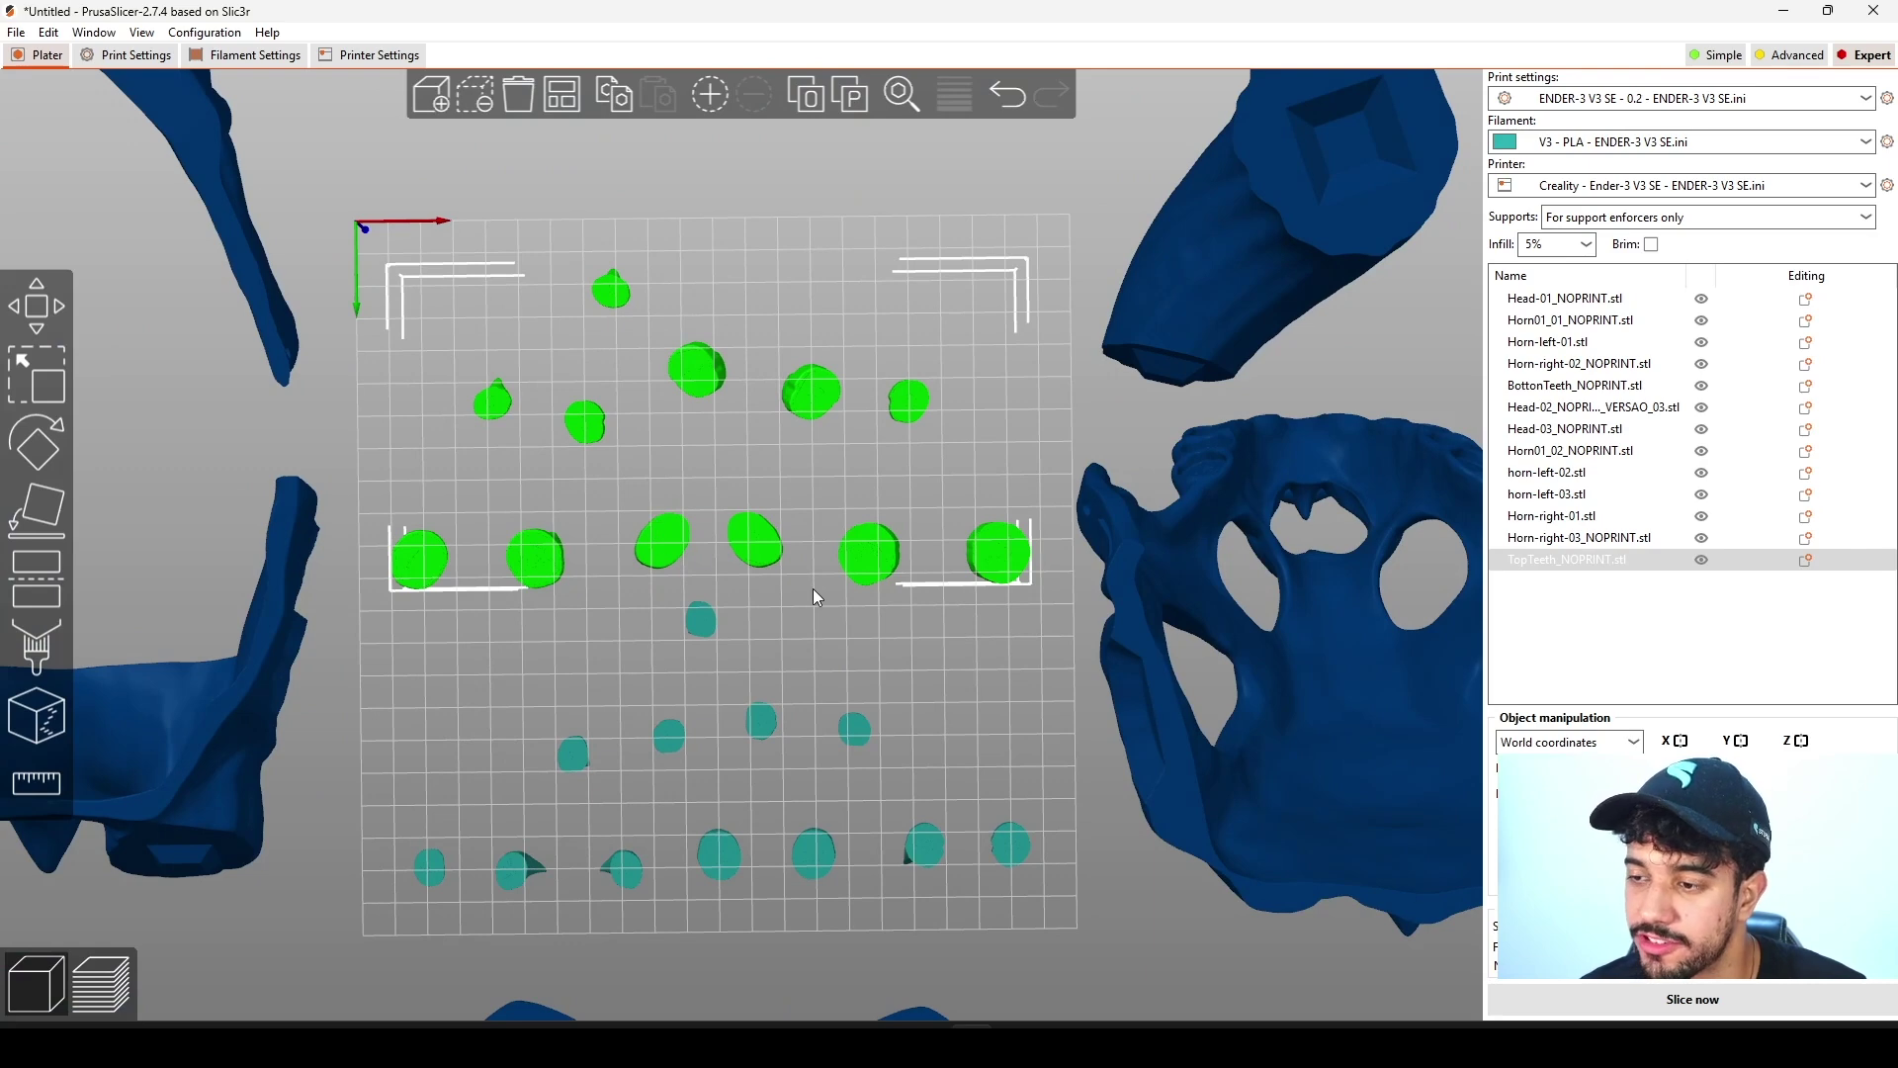
scroll(813, 589, "up", 3)
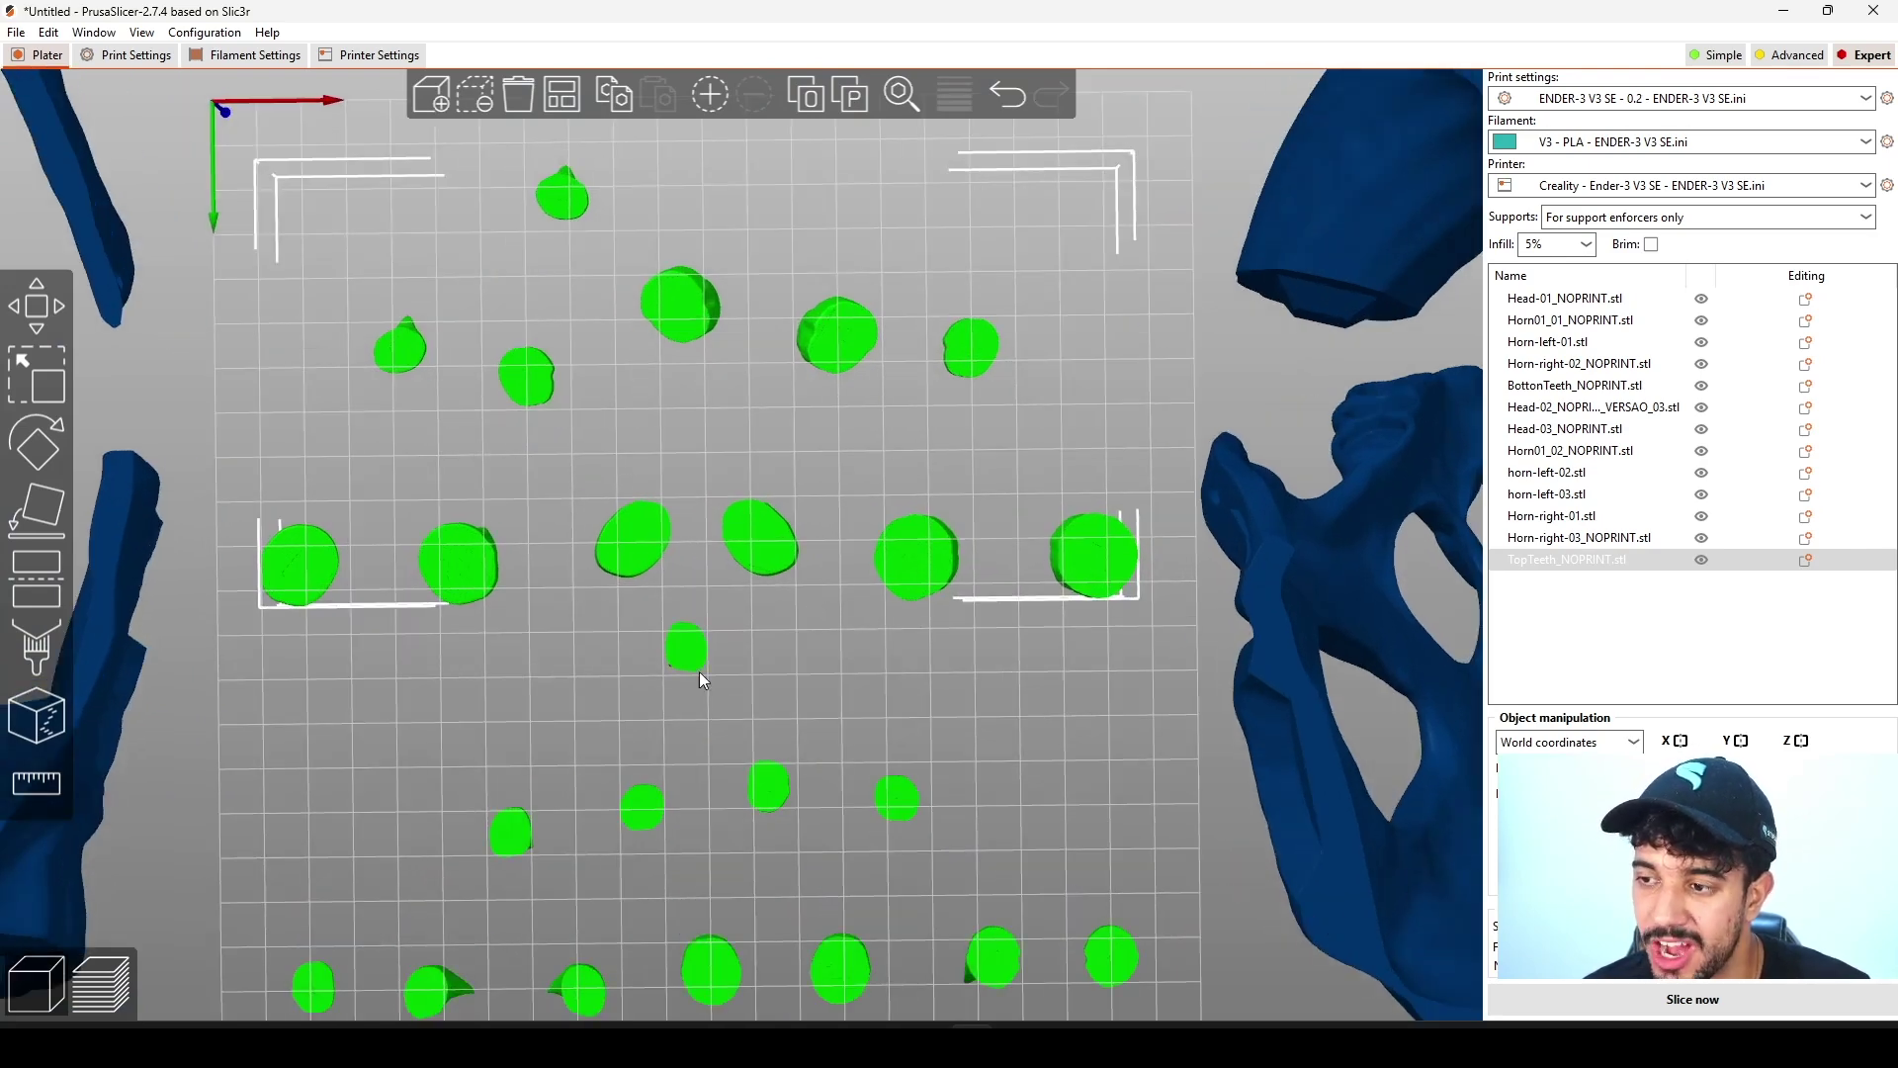
scroll(754, 697, "down", 10)
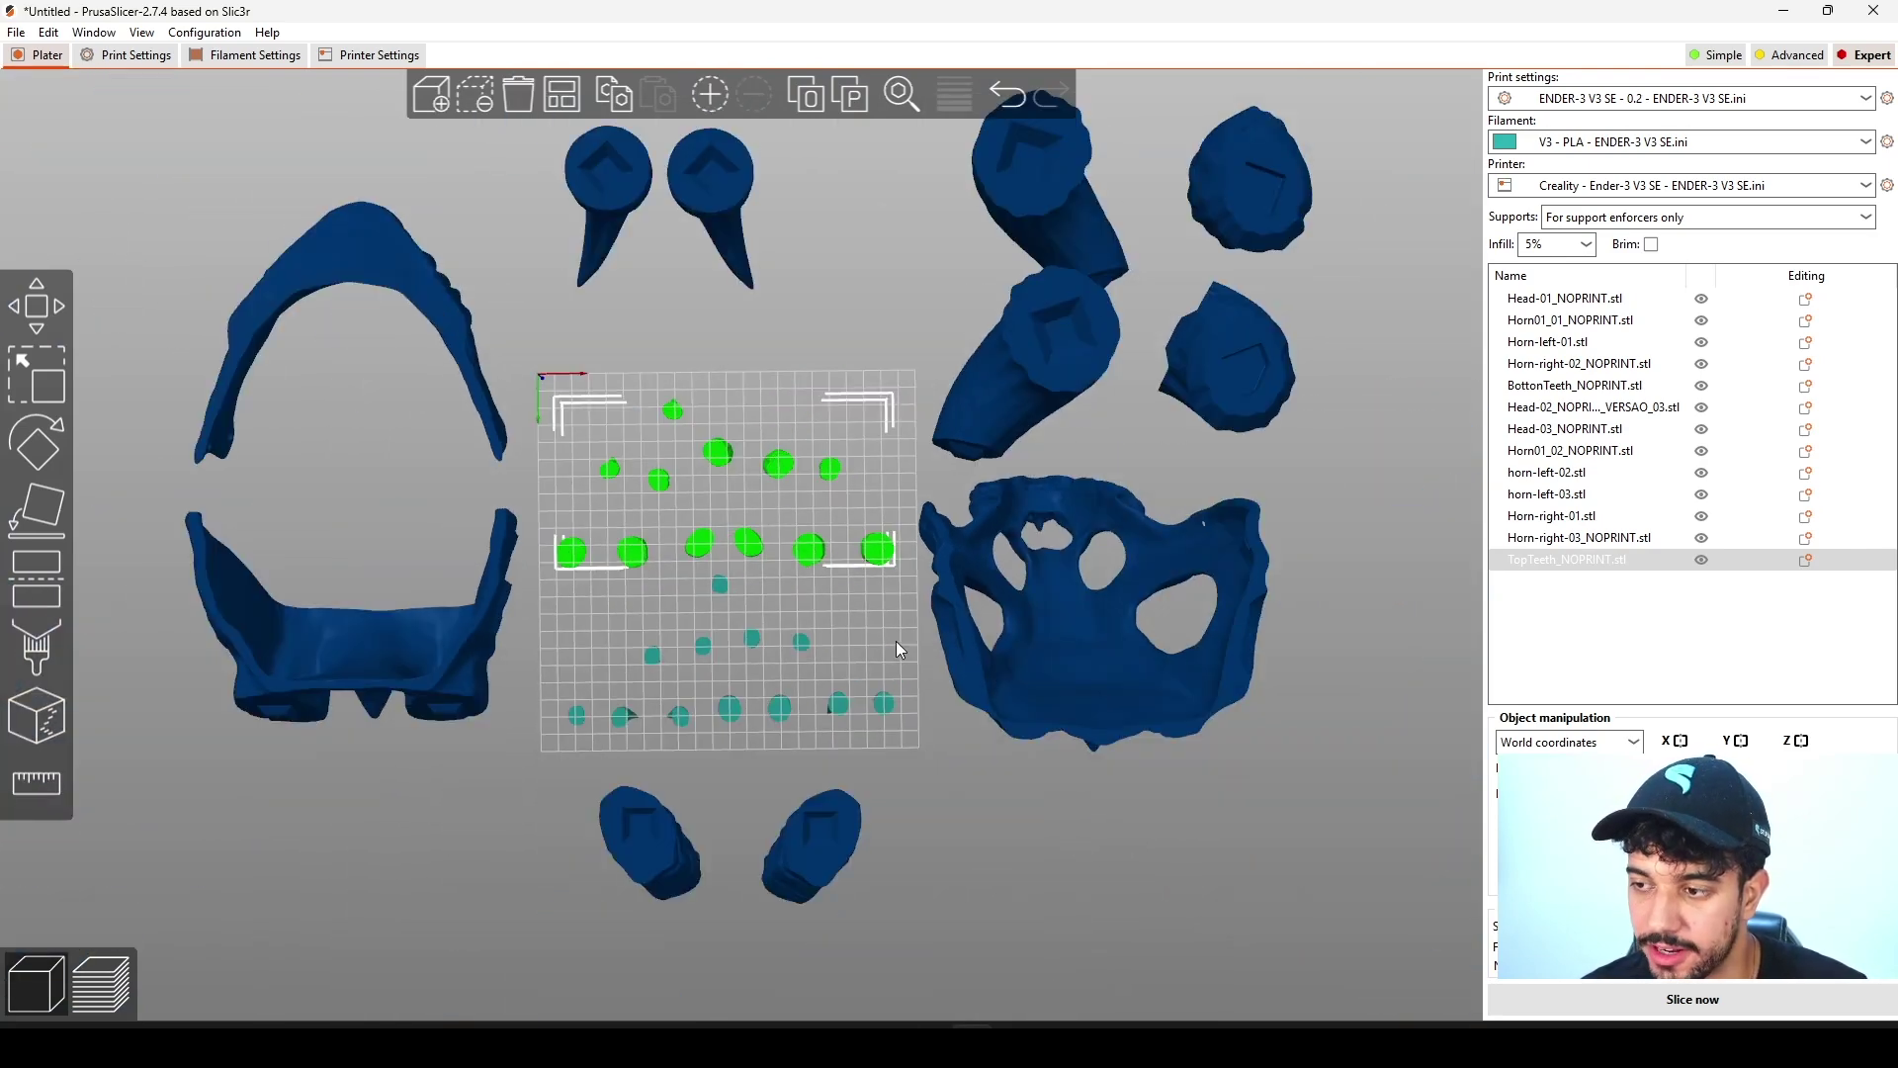
left_click(896, 640)
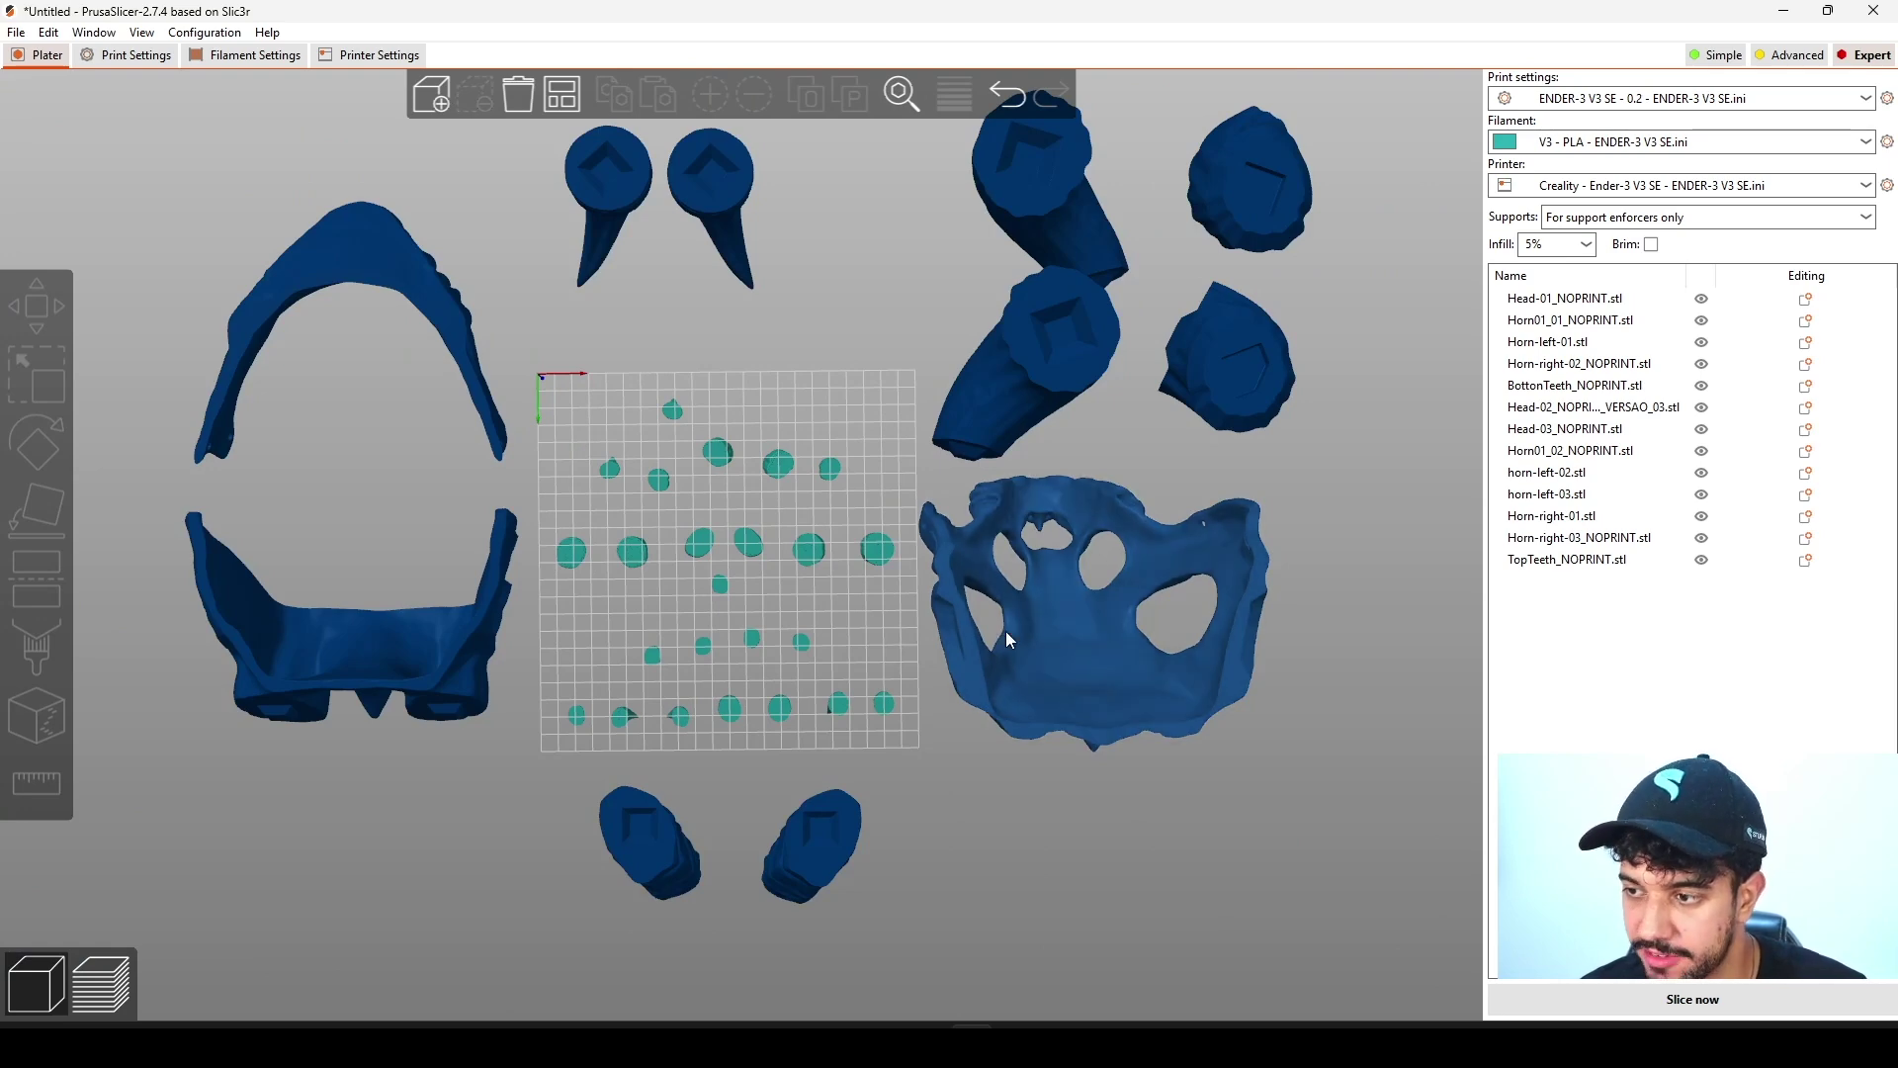
left_click(1062, 650)
left_click_drag(1361, 669, 961, 445)
left_click(982, 807)
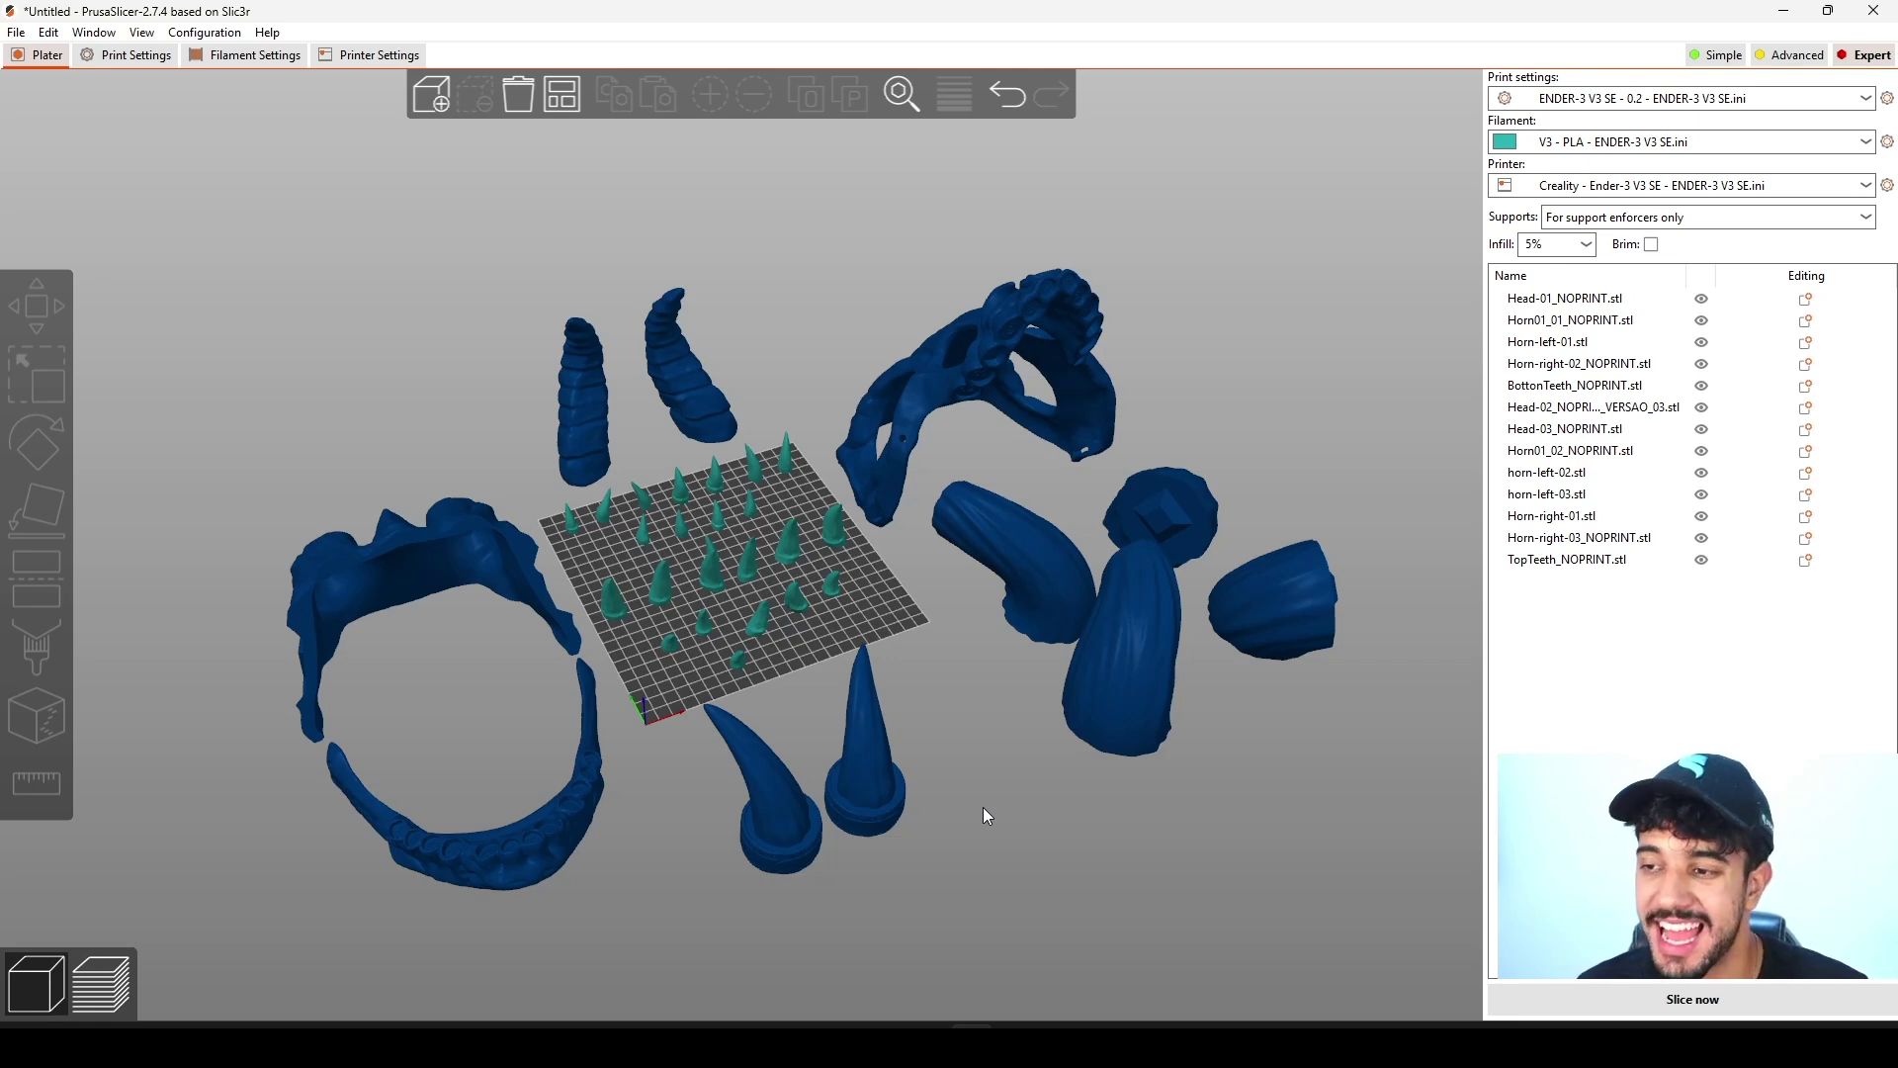
Step: Check the layer height in the print profile and look over the teeth on the bed again
left_click(109, 57)
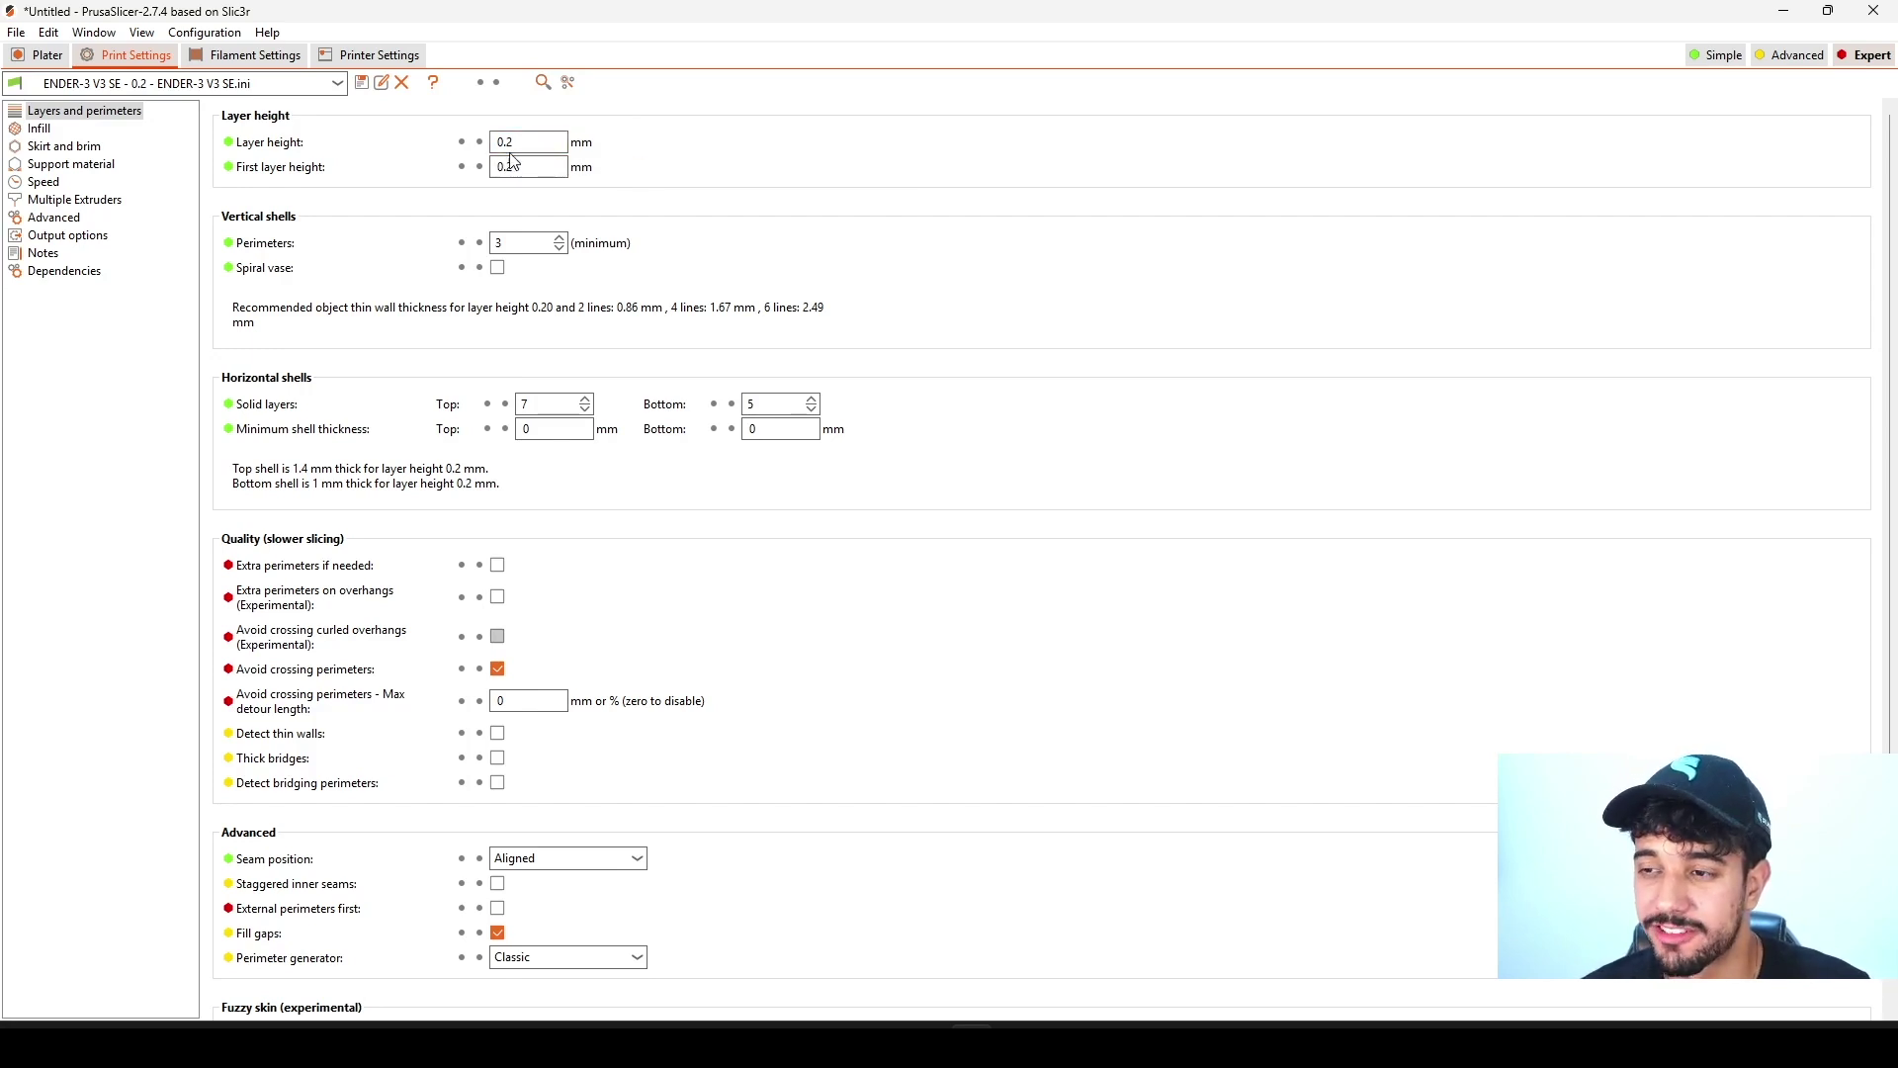
mouse_move(524, 147)
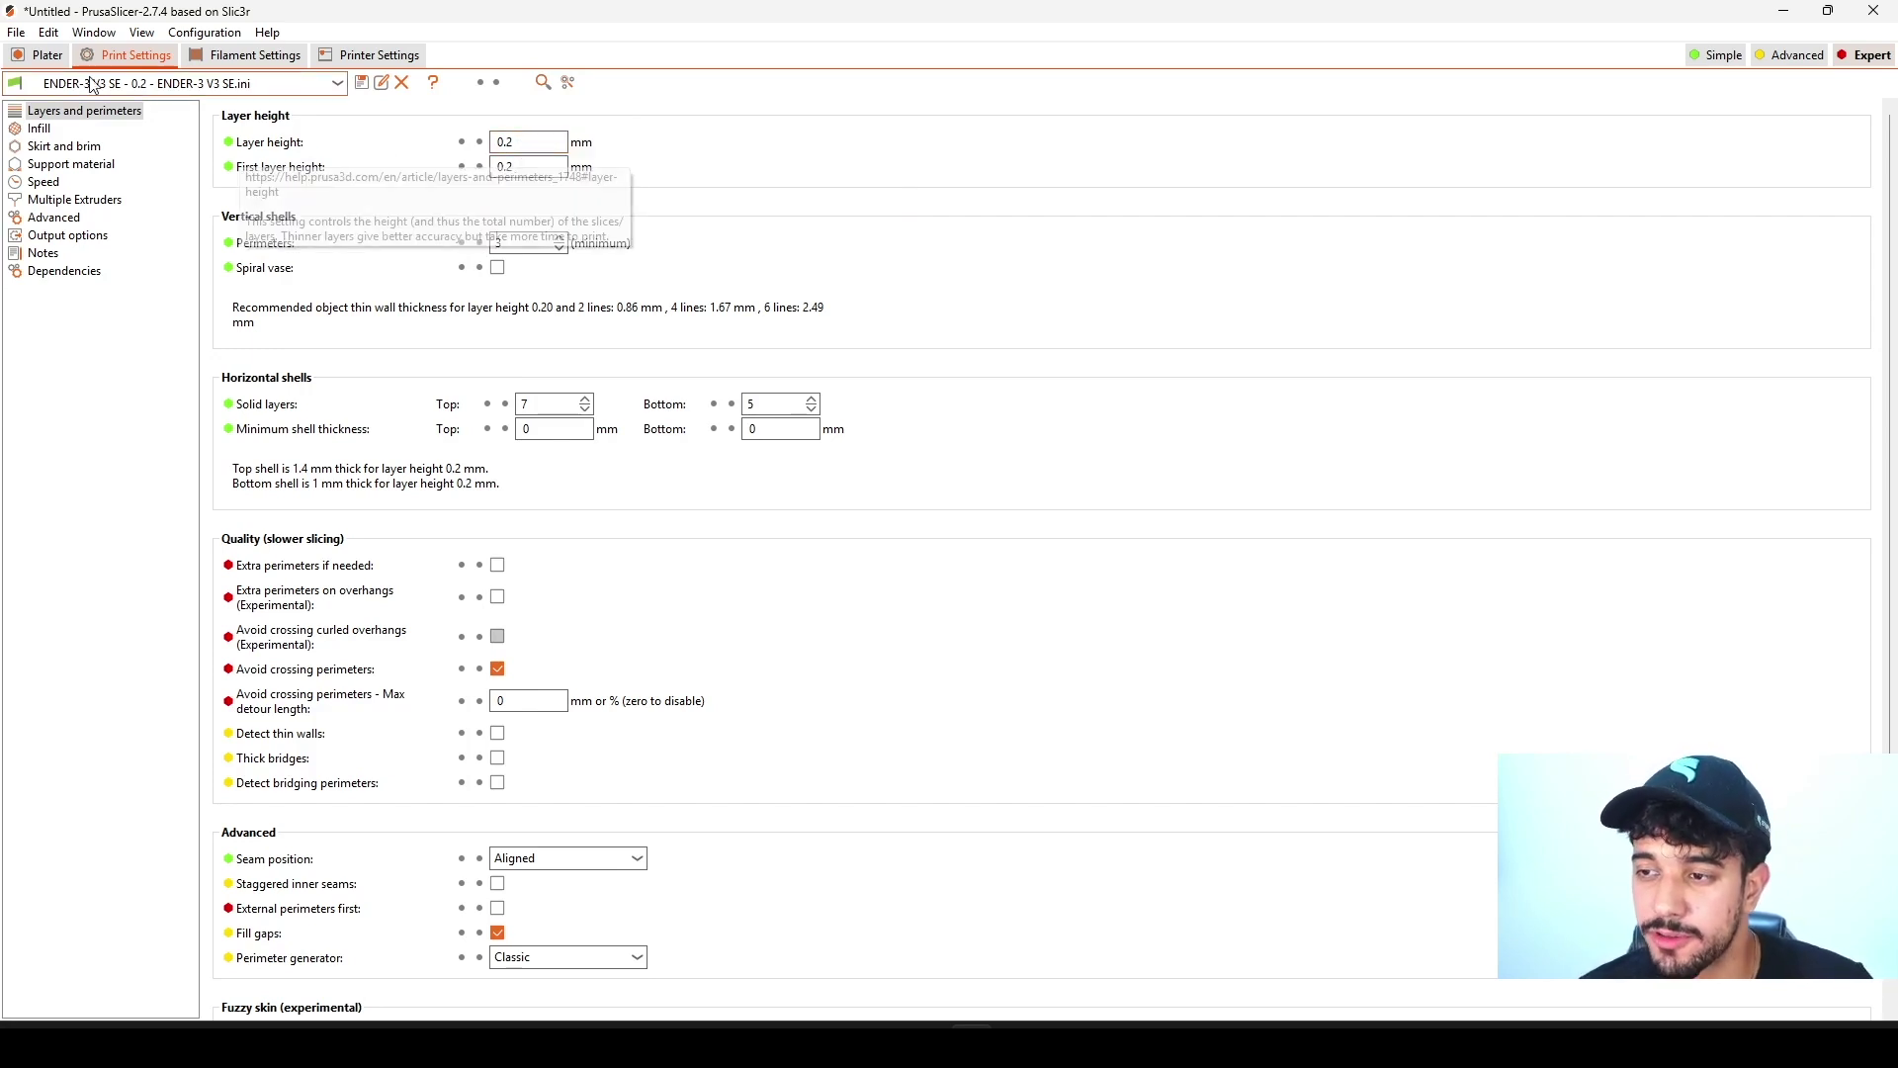
left_click(41, 54)
scroll(875, 678, "up", 3)
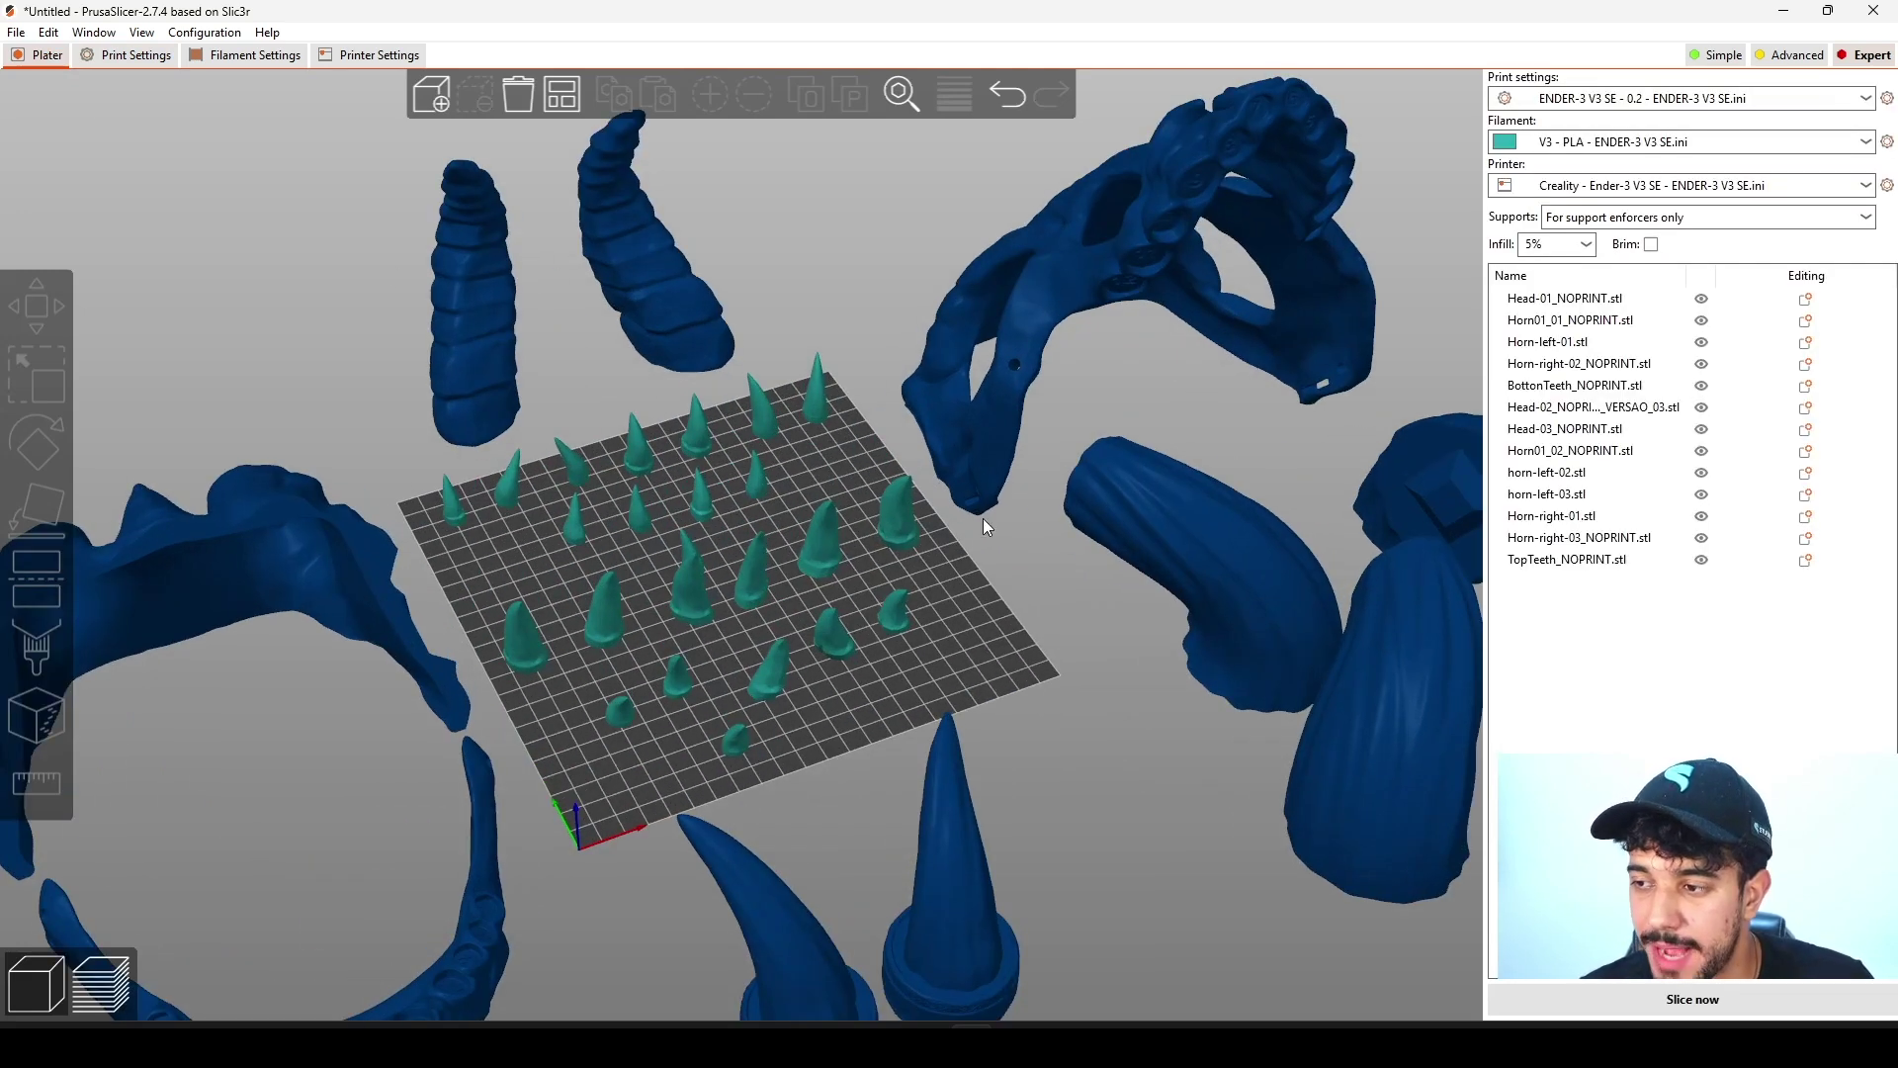
scroll(1012, 578, "down", 1)
left_click_drag(1013, 578, 995, 596)
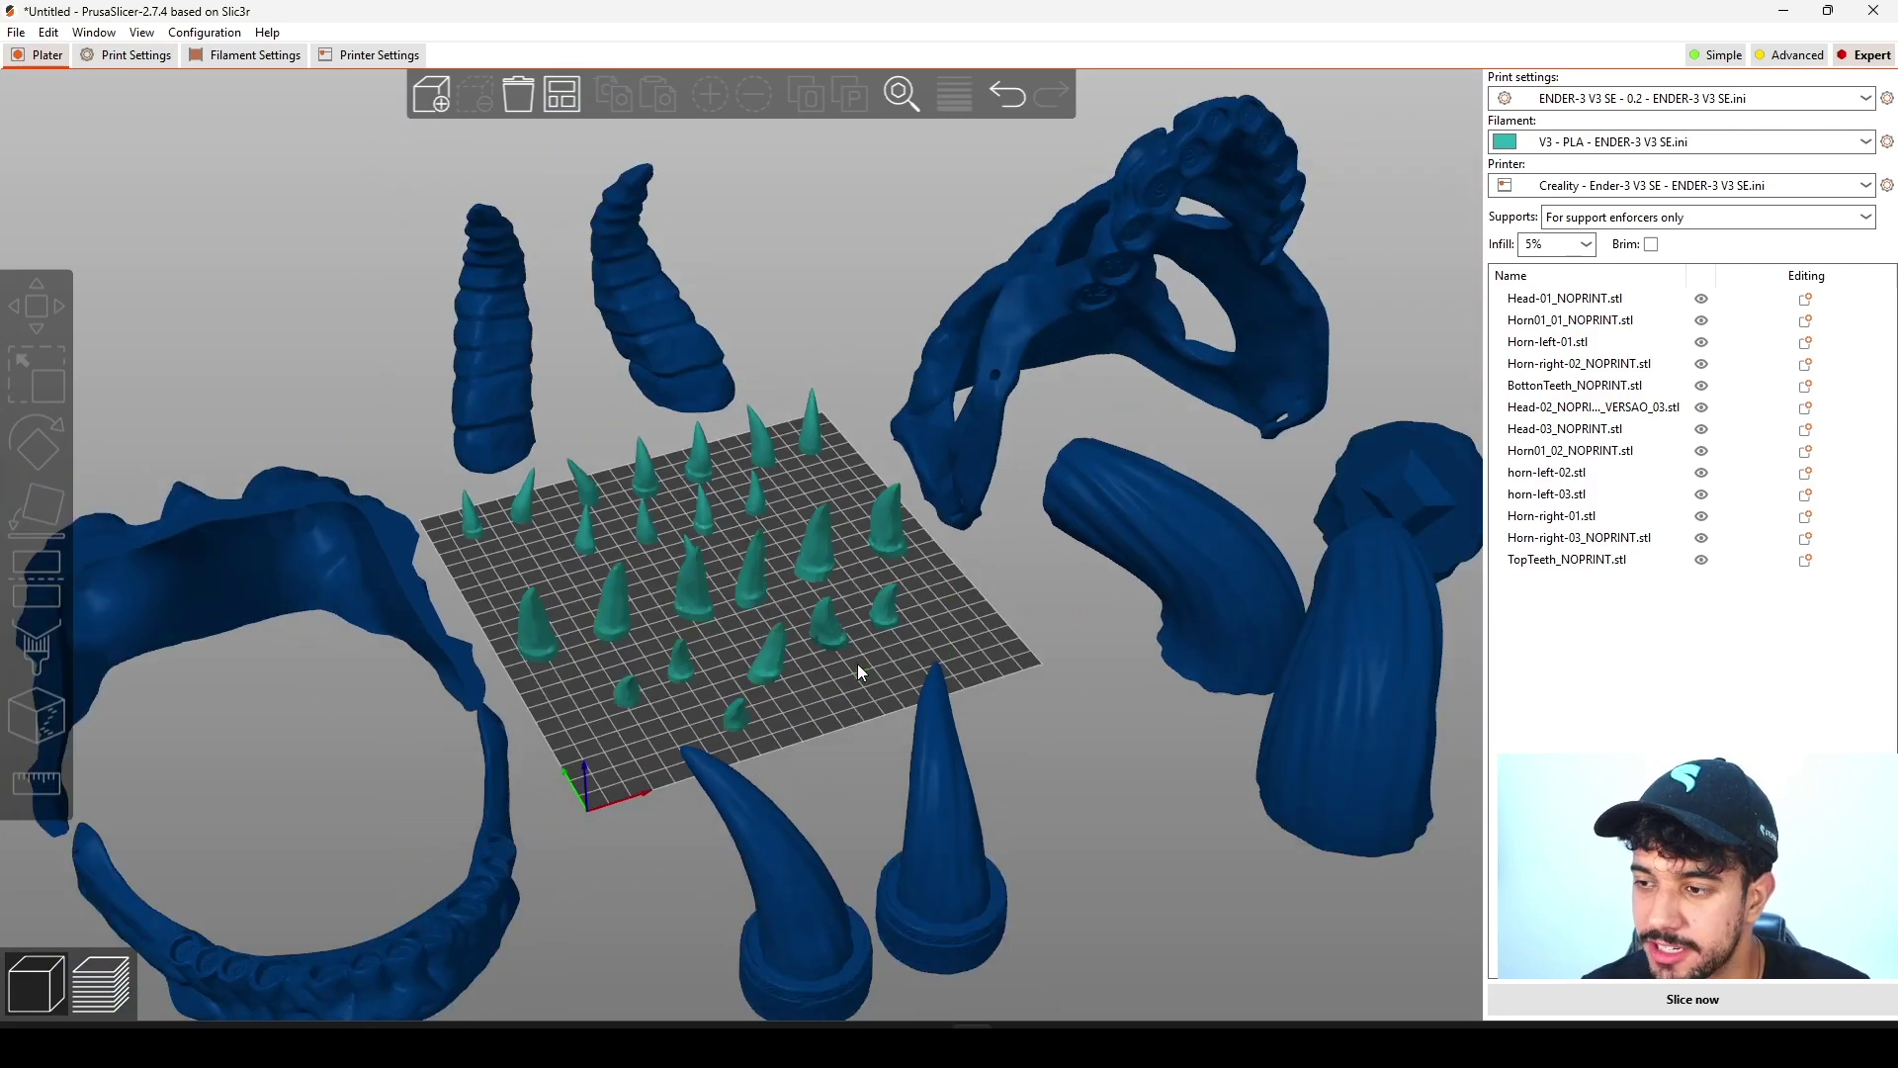
scroll(959, 590, "up", 4)
scroll(975, 652, "down", 6)
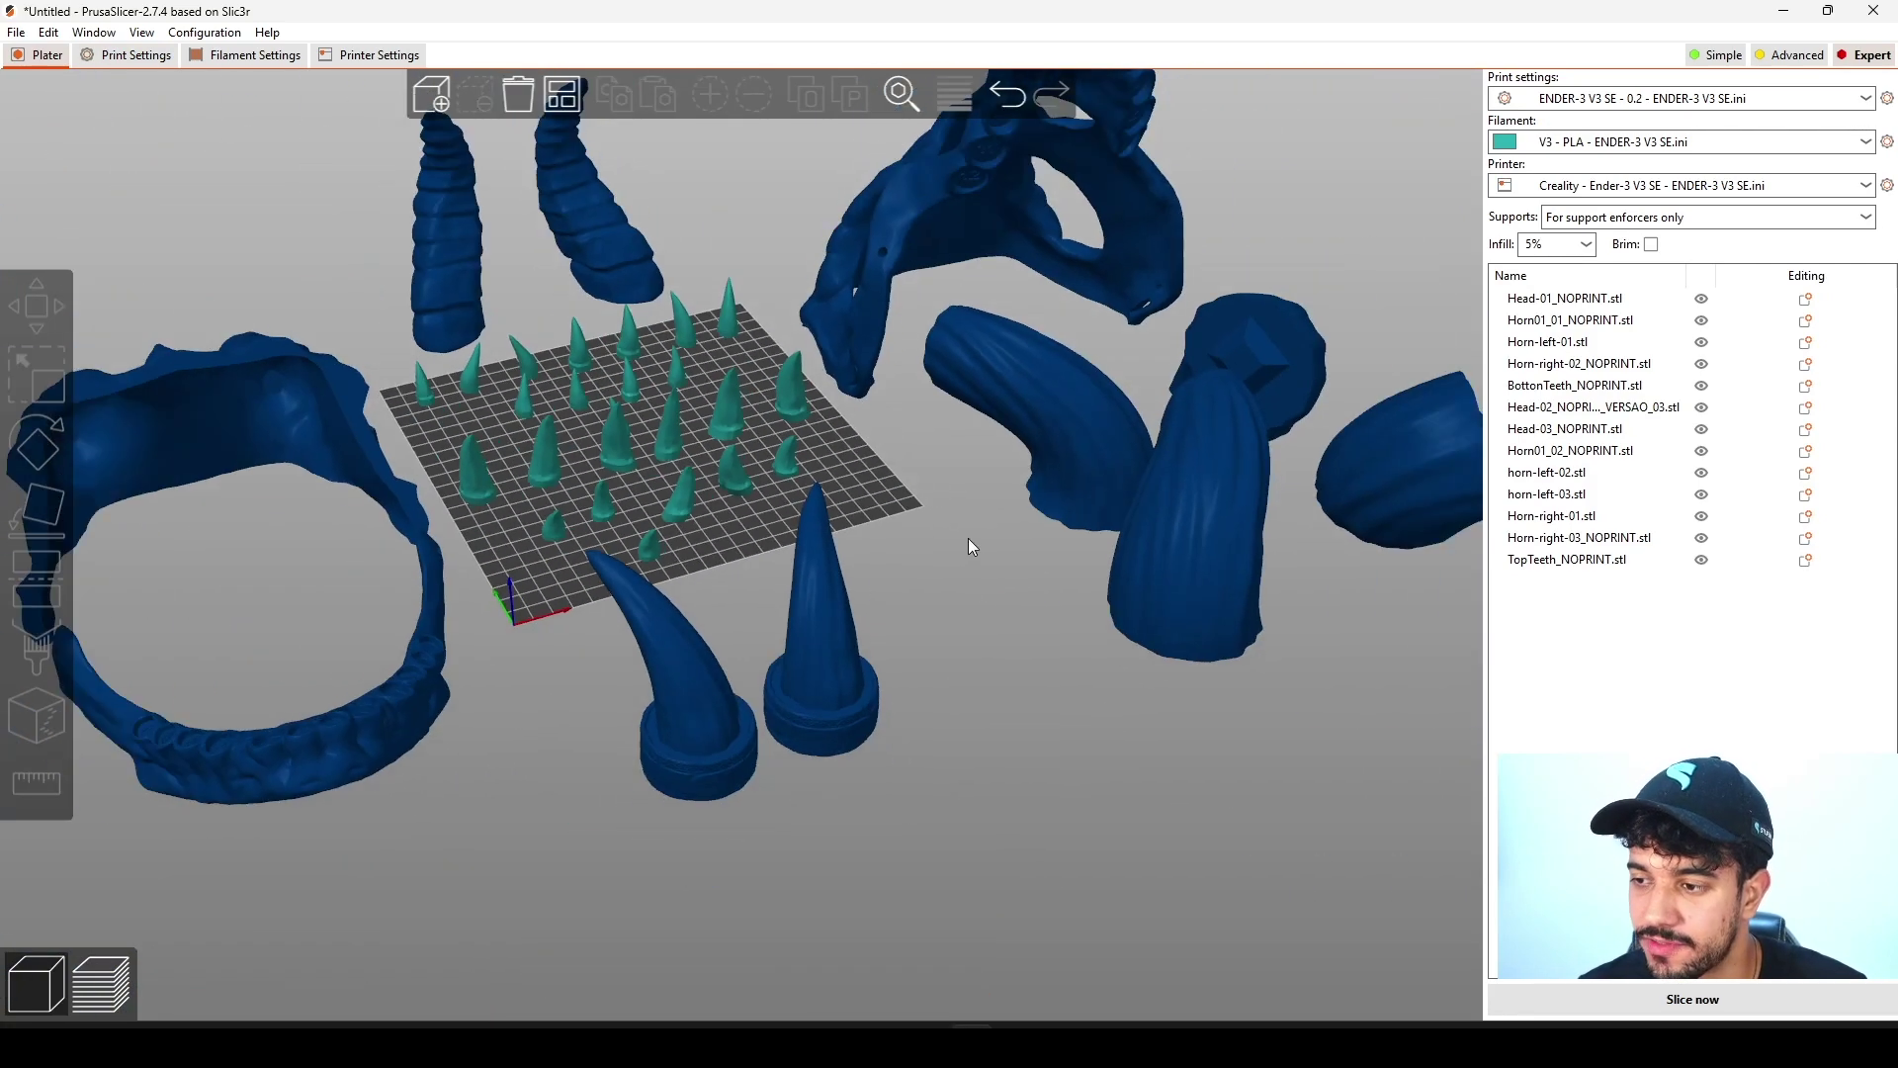
Step: Review the perimeter count in the print profile, set the infill density to 10%, and return to the plate view
left_click(146, 55)
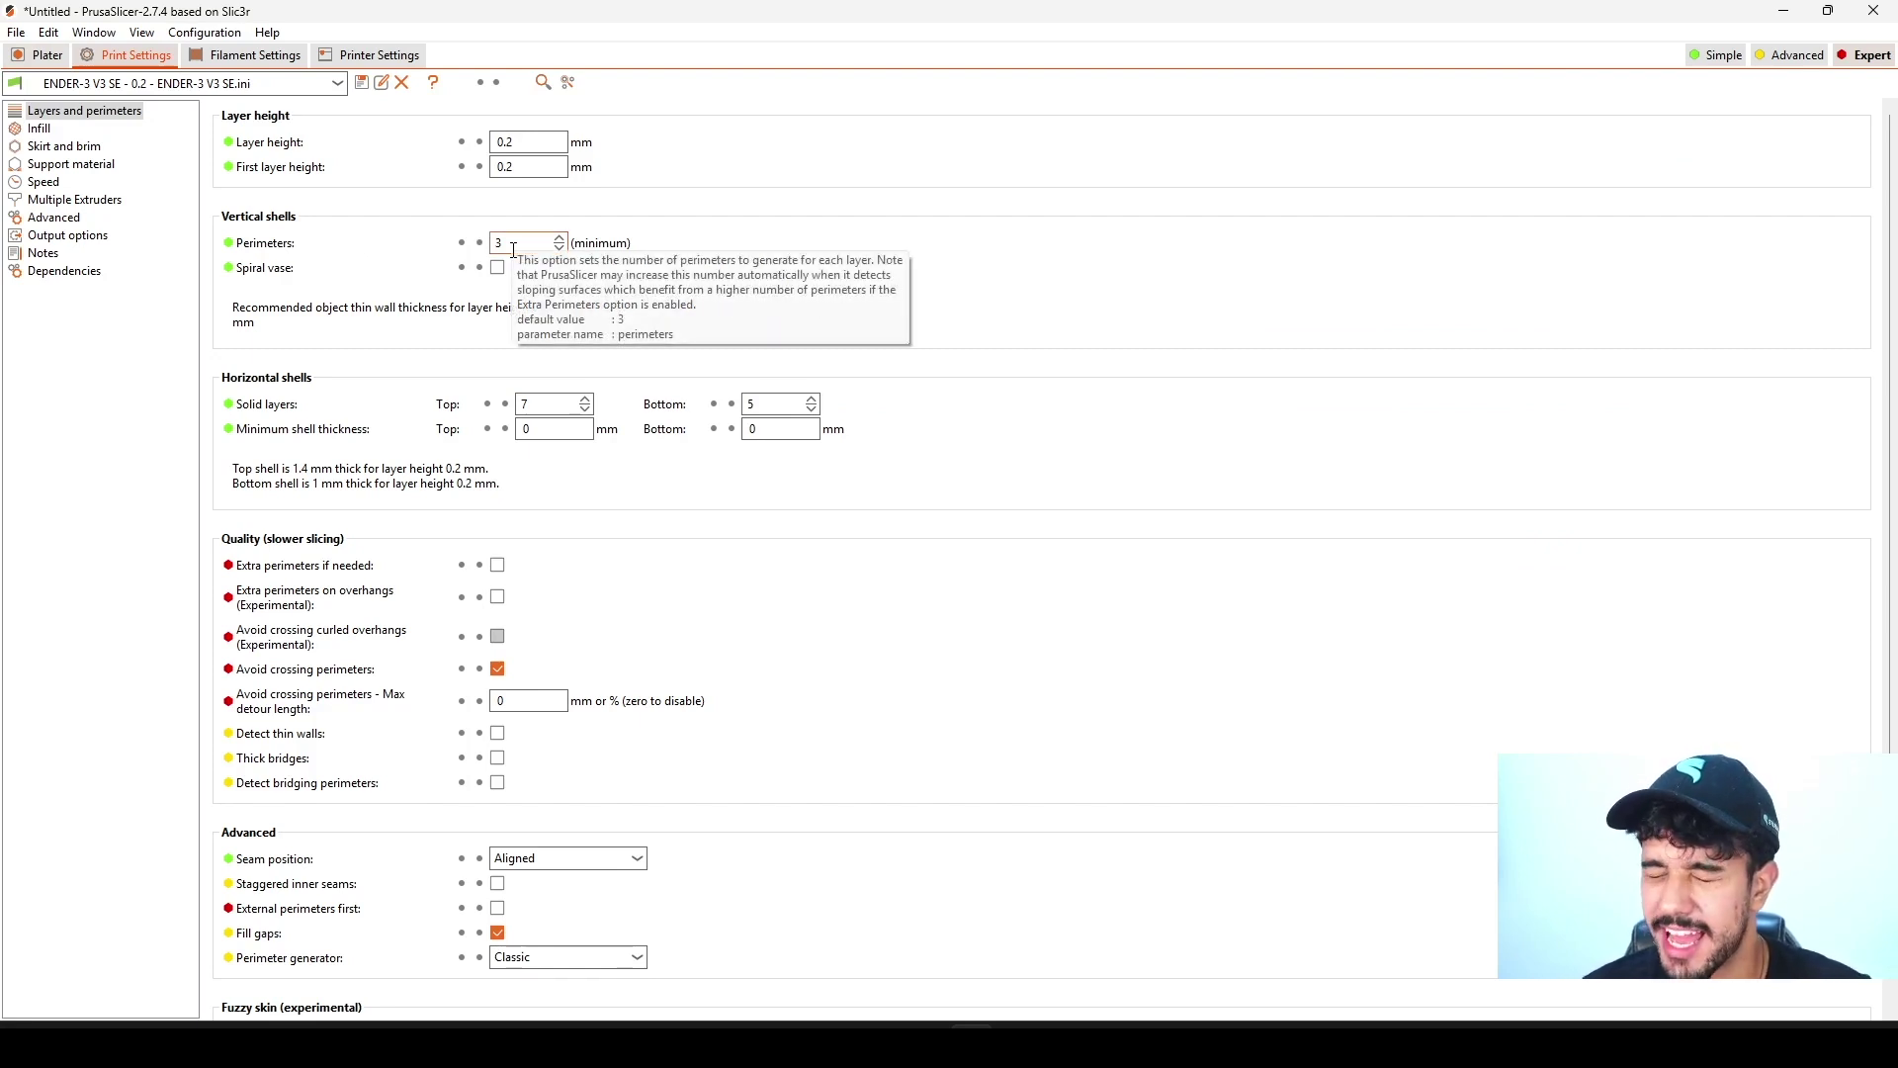
left_click(40, 130)
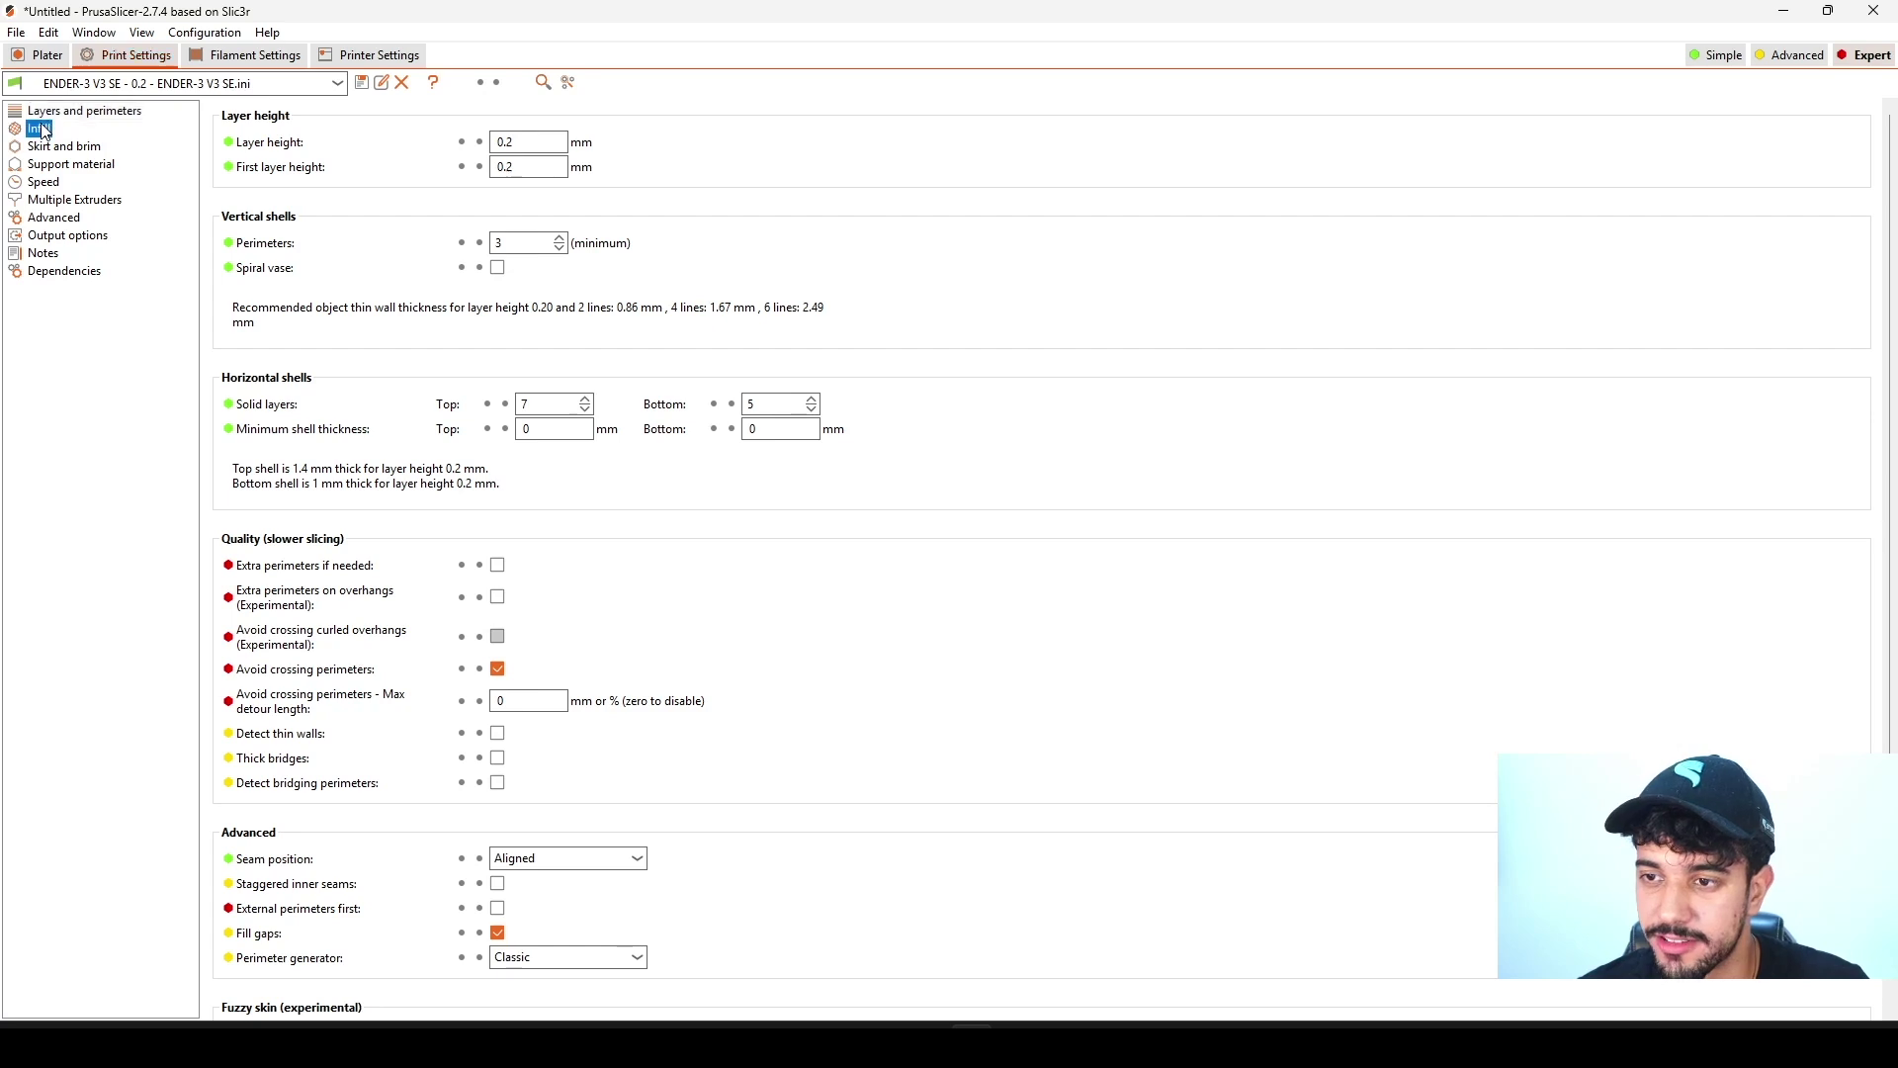
left_click(500, 144)
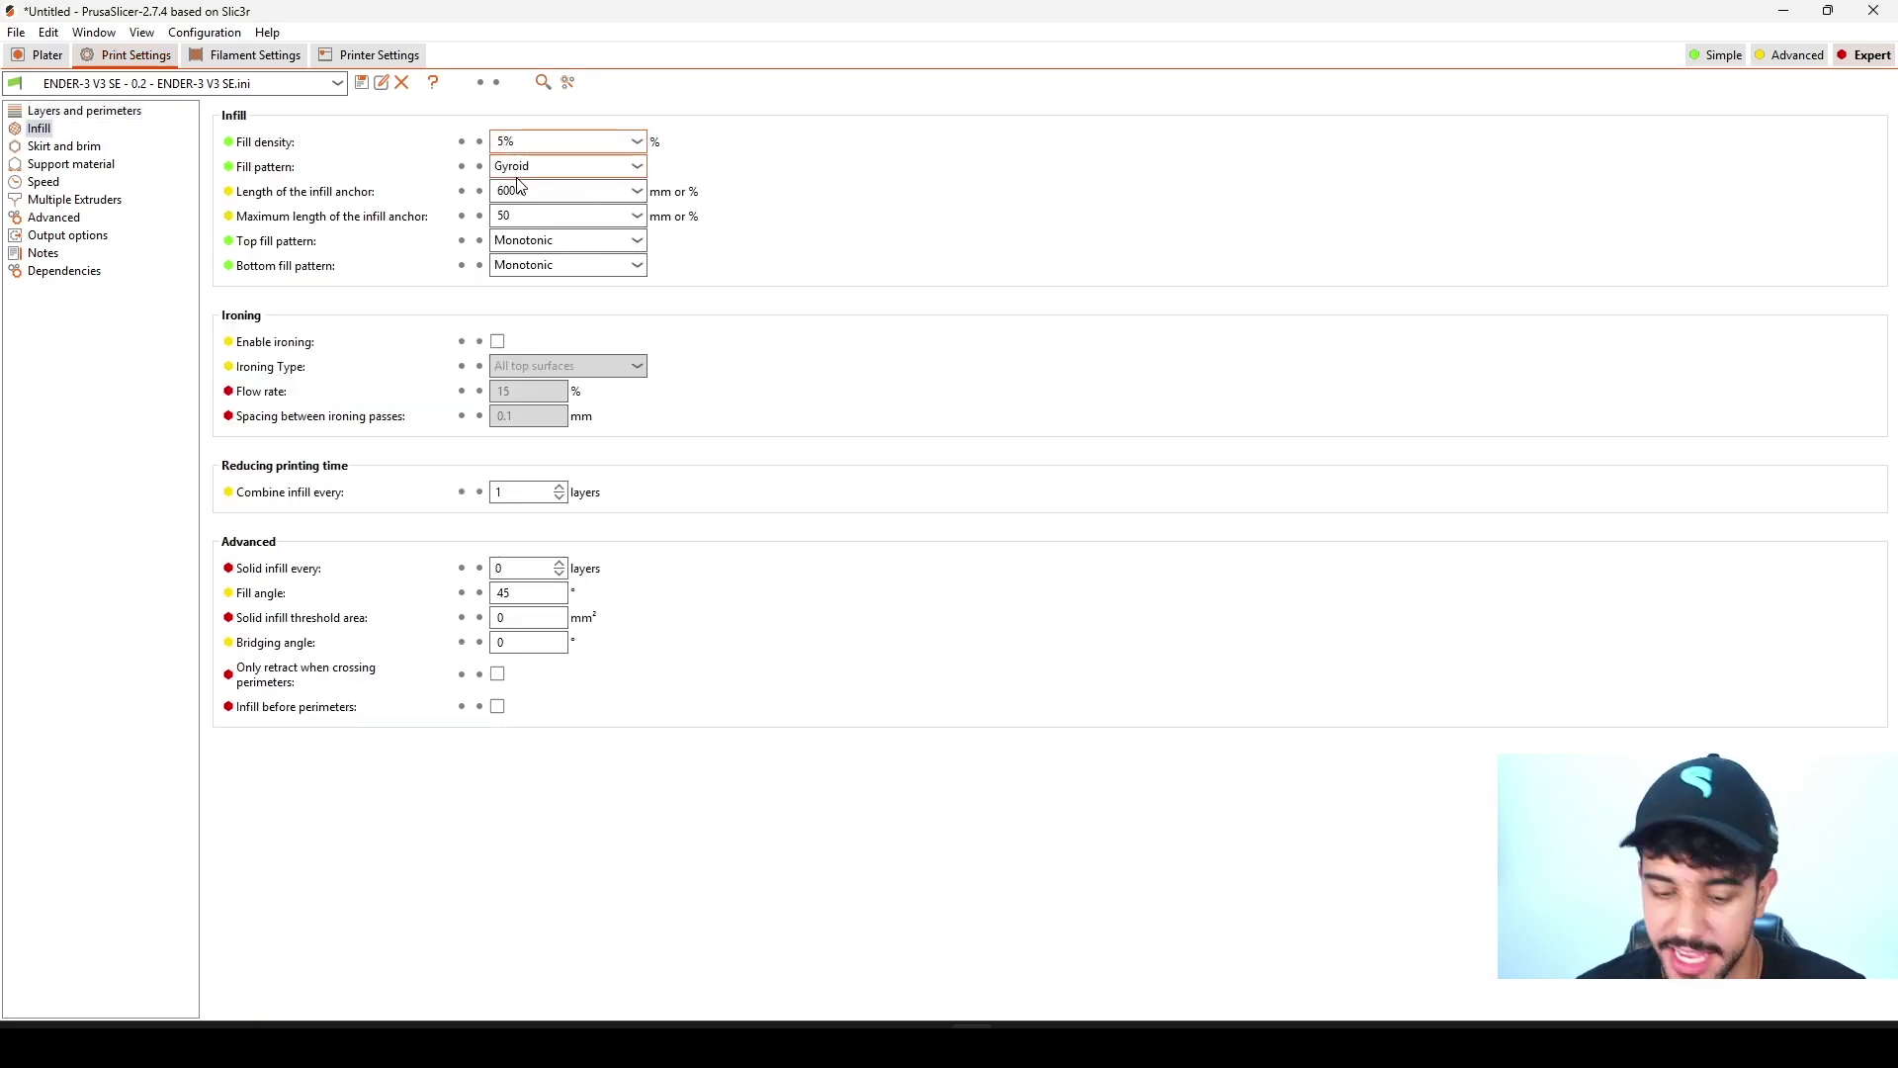
type("0")
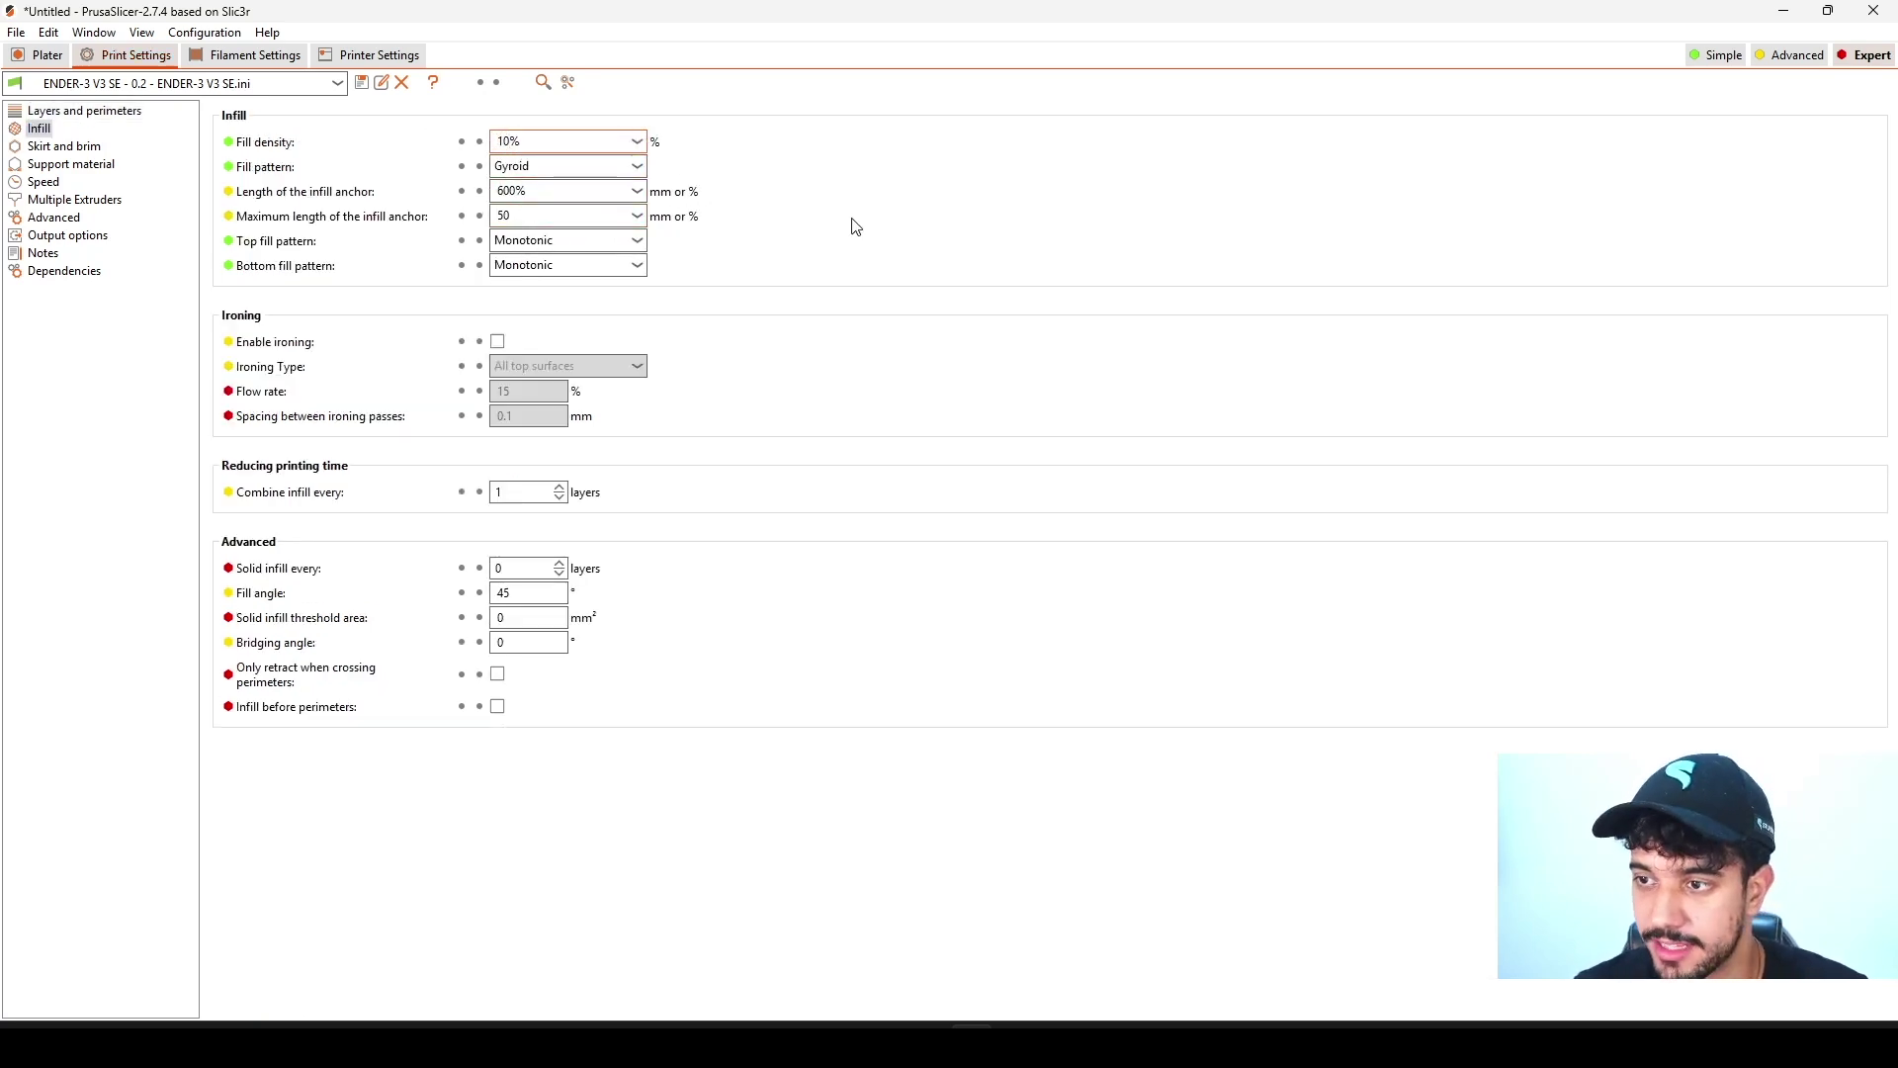
left_click(87, 148)
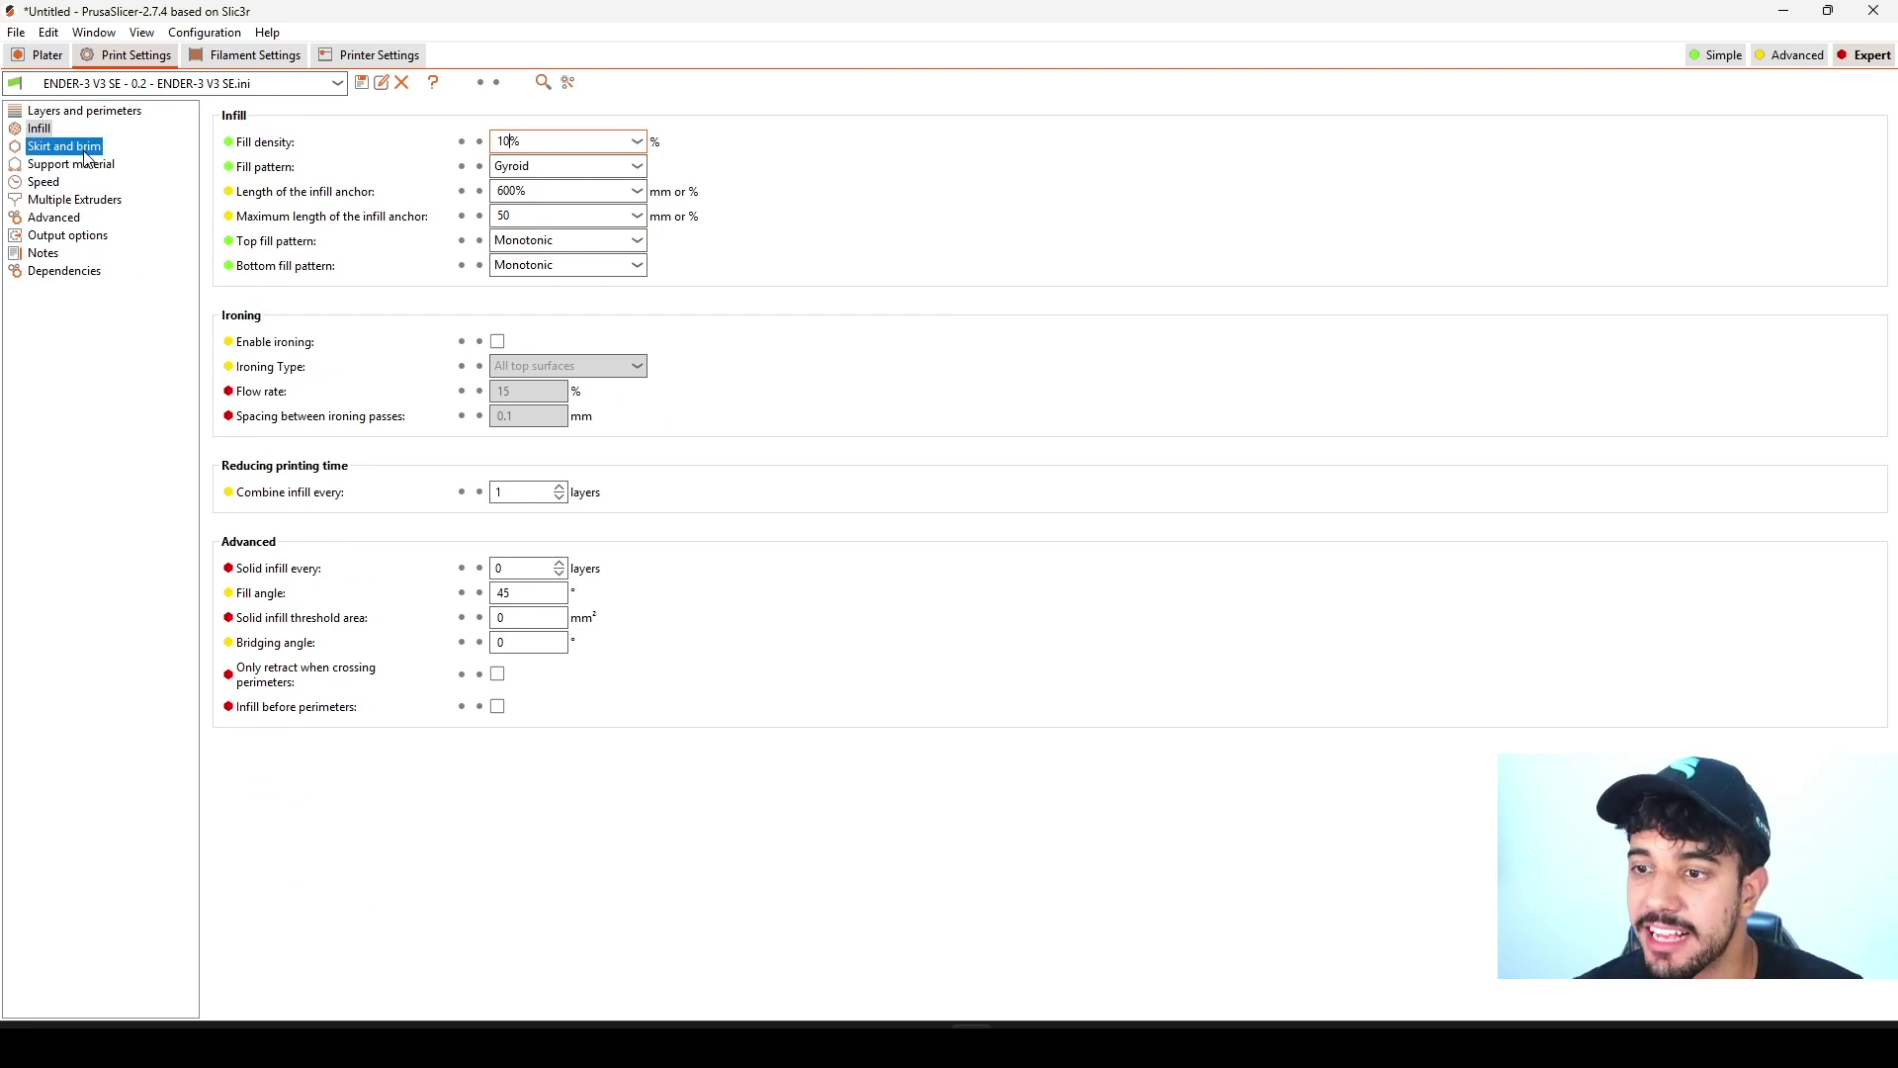
left_click(38, 55)
Step: Highlight the bottom teeth and the top teeth in turn to tell them apart, and clear the selection
left_click_drag(876, 633, 713, 572)
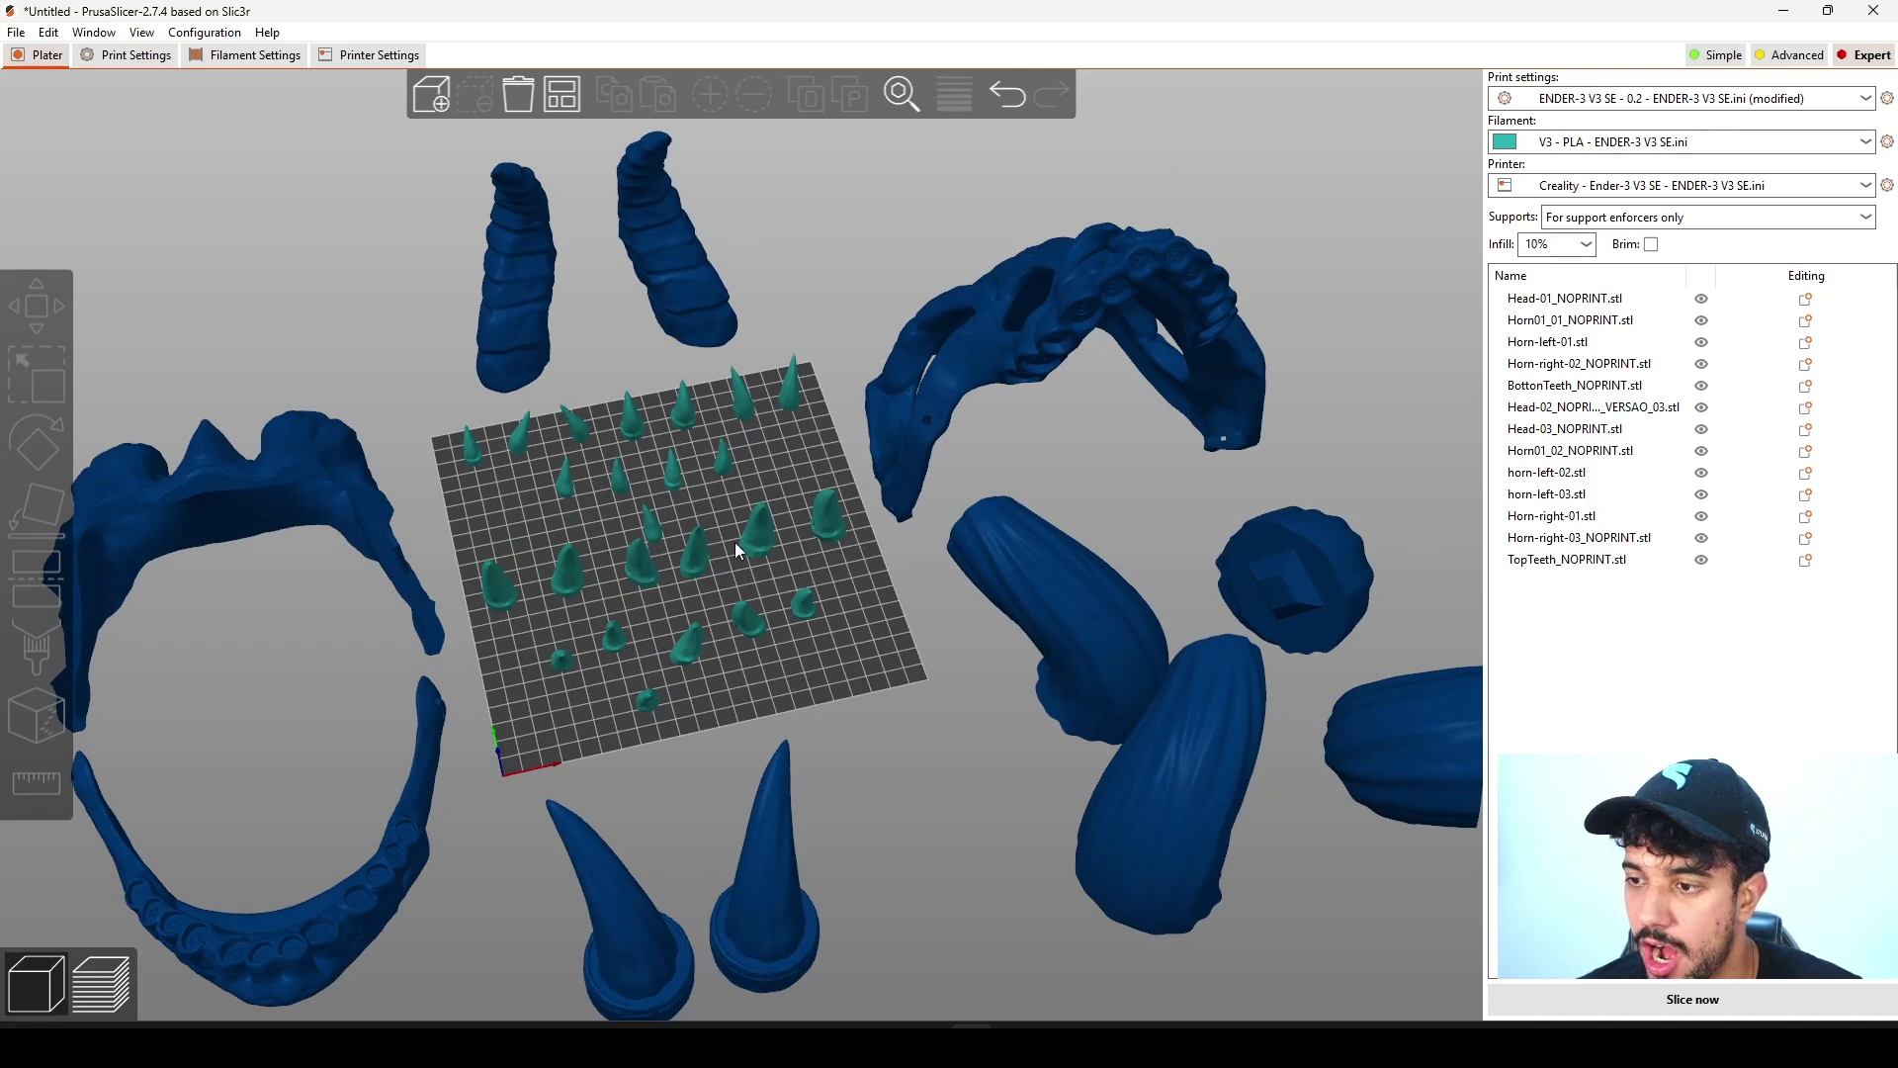
left_click(674, 469)
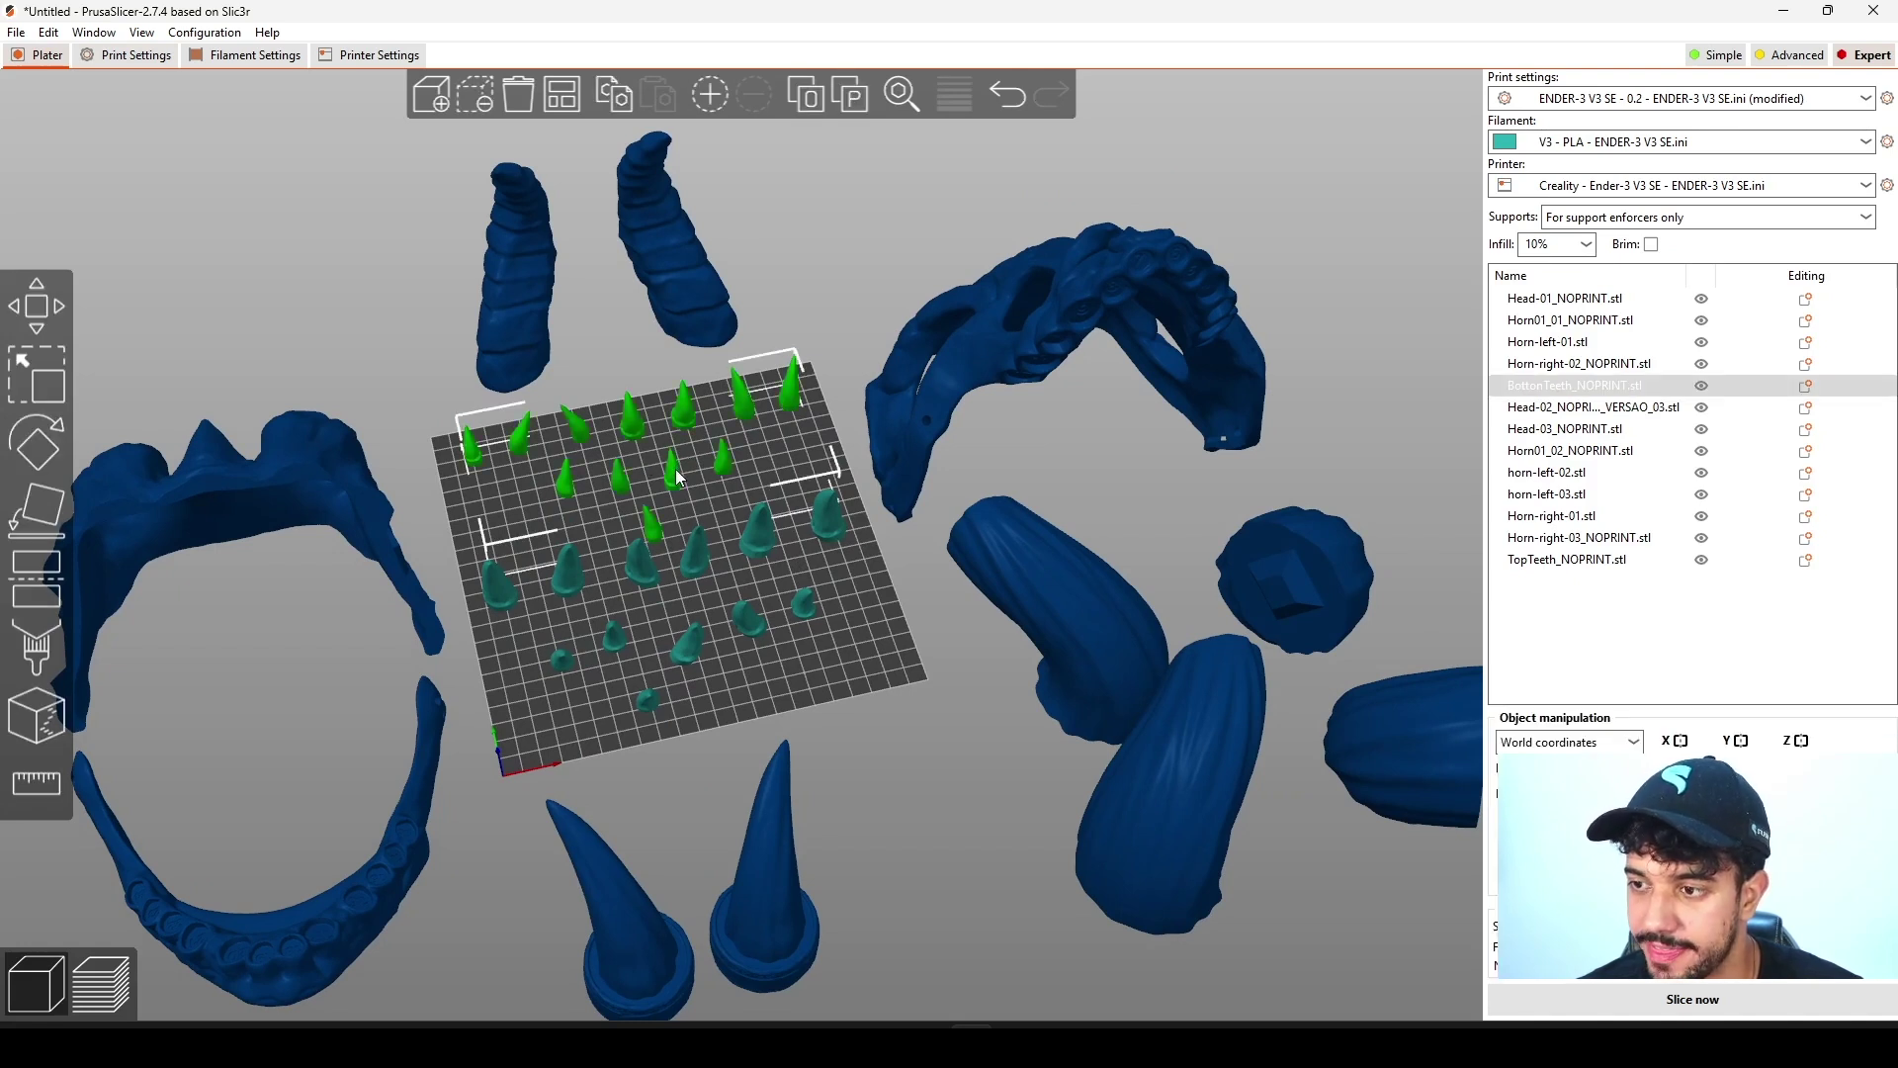
left_click(698, 532)
left_click(965, 352)
scroll(967, 828, "down", 2)
left_click(946, 805)
mouse_move(941, 811)
left_mouse_down()
mouse_move(935, 773)
mouse_move(947, 789)
left_mouse_up()
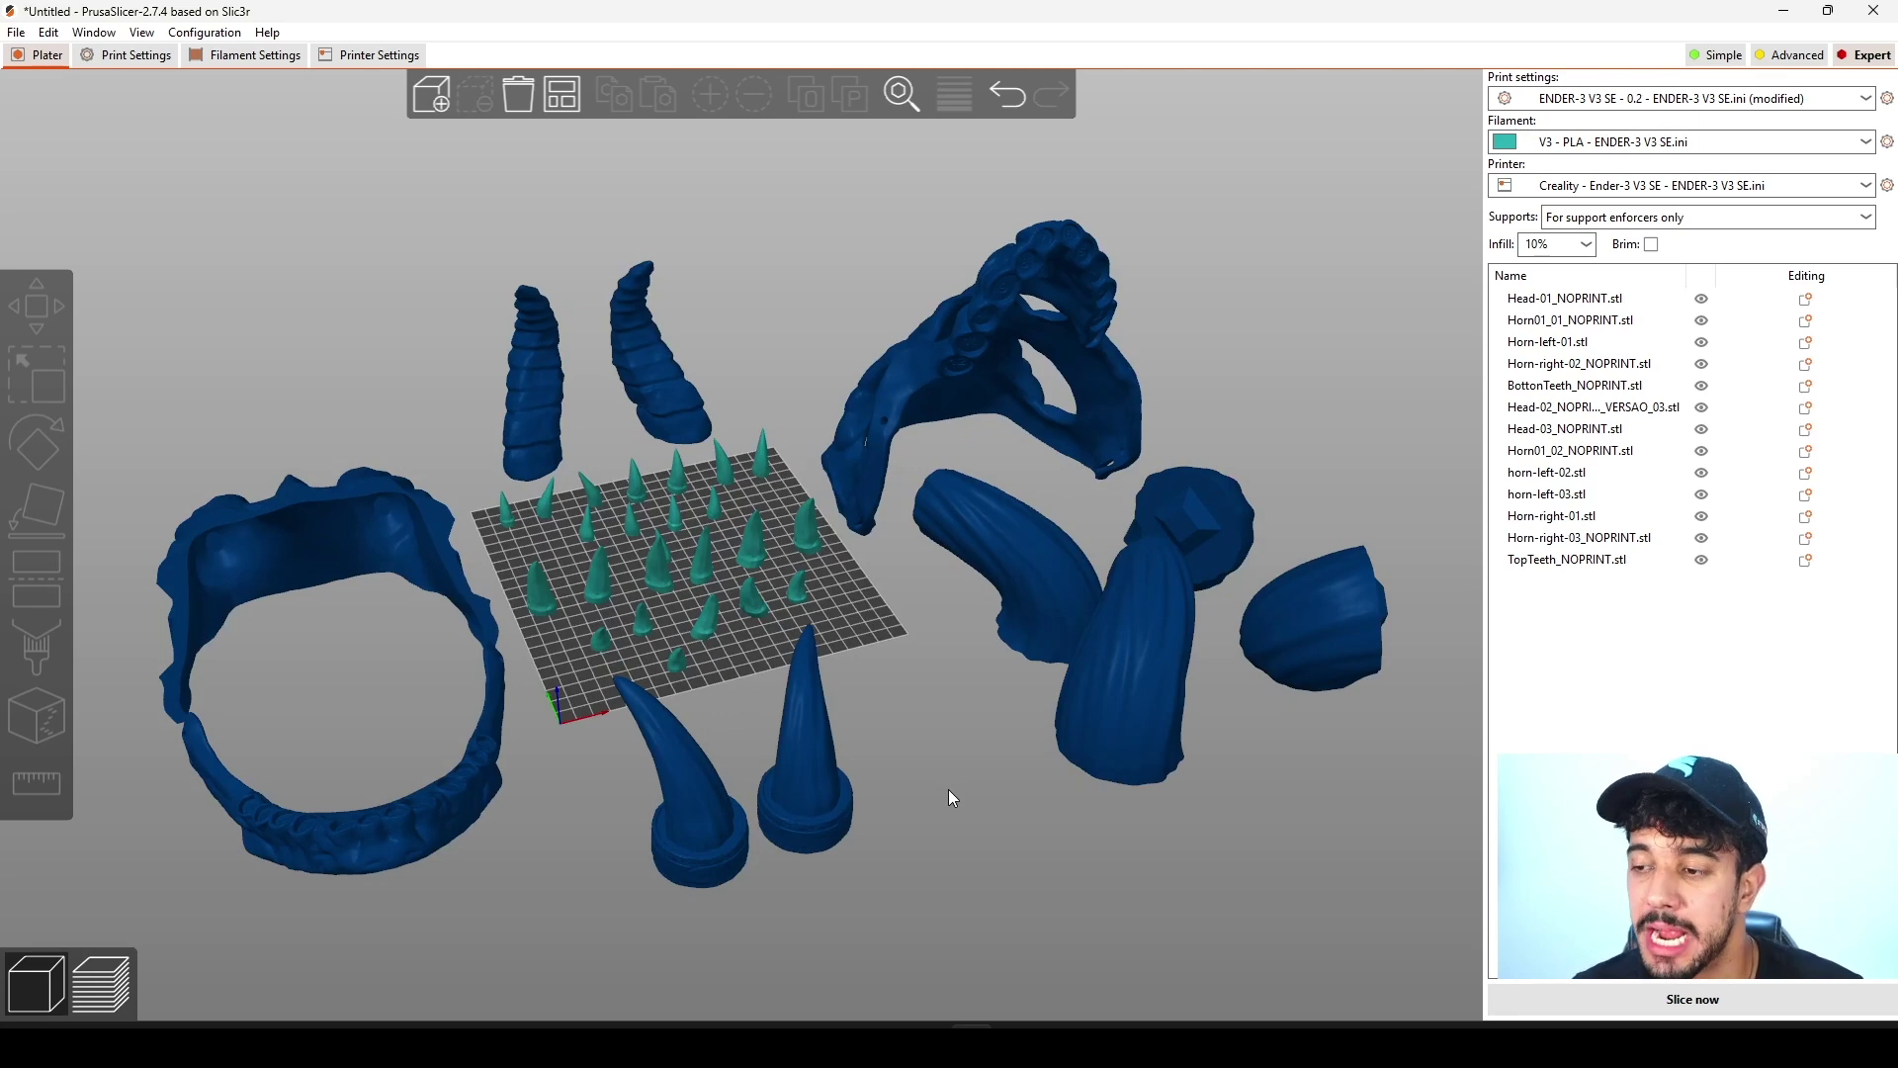
Step: Look over the teeth and surrounding parts up close and from a distance, and select the top teeth
scroll(923, 635, "up", 5)
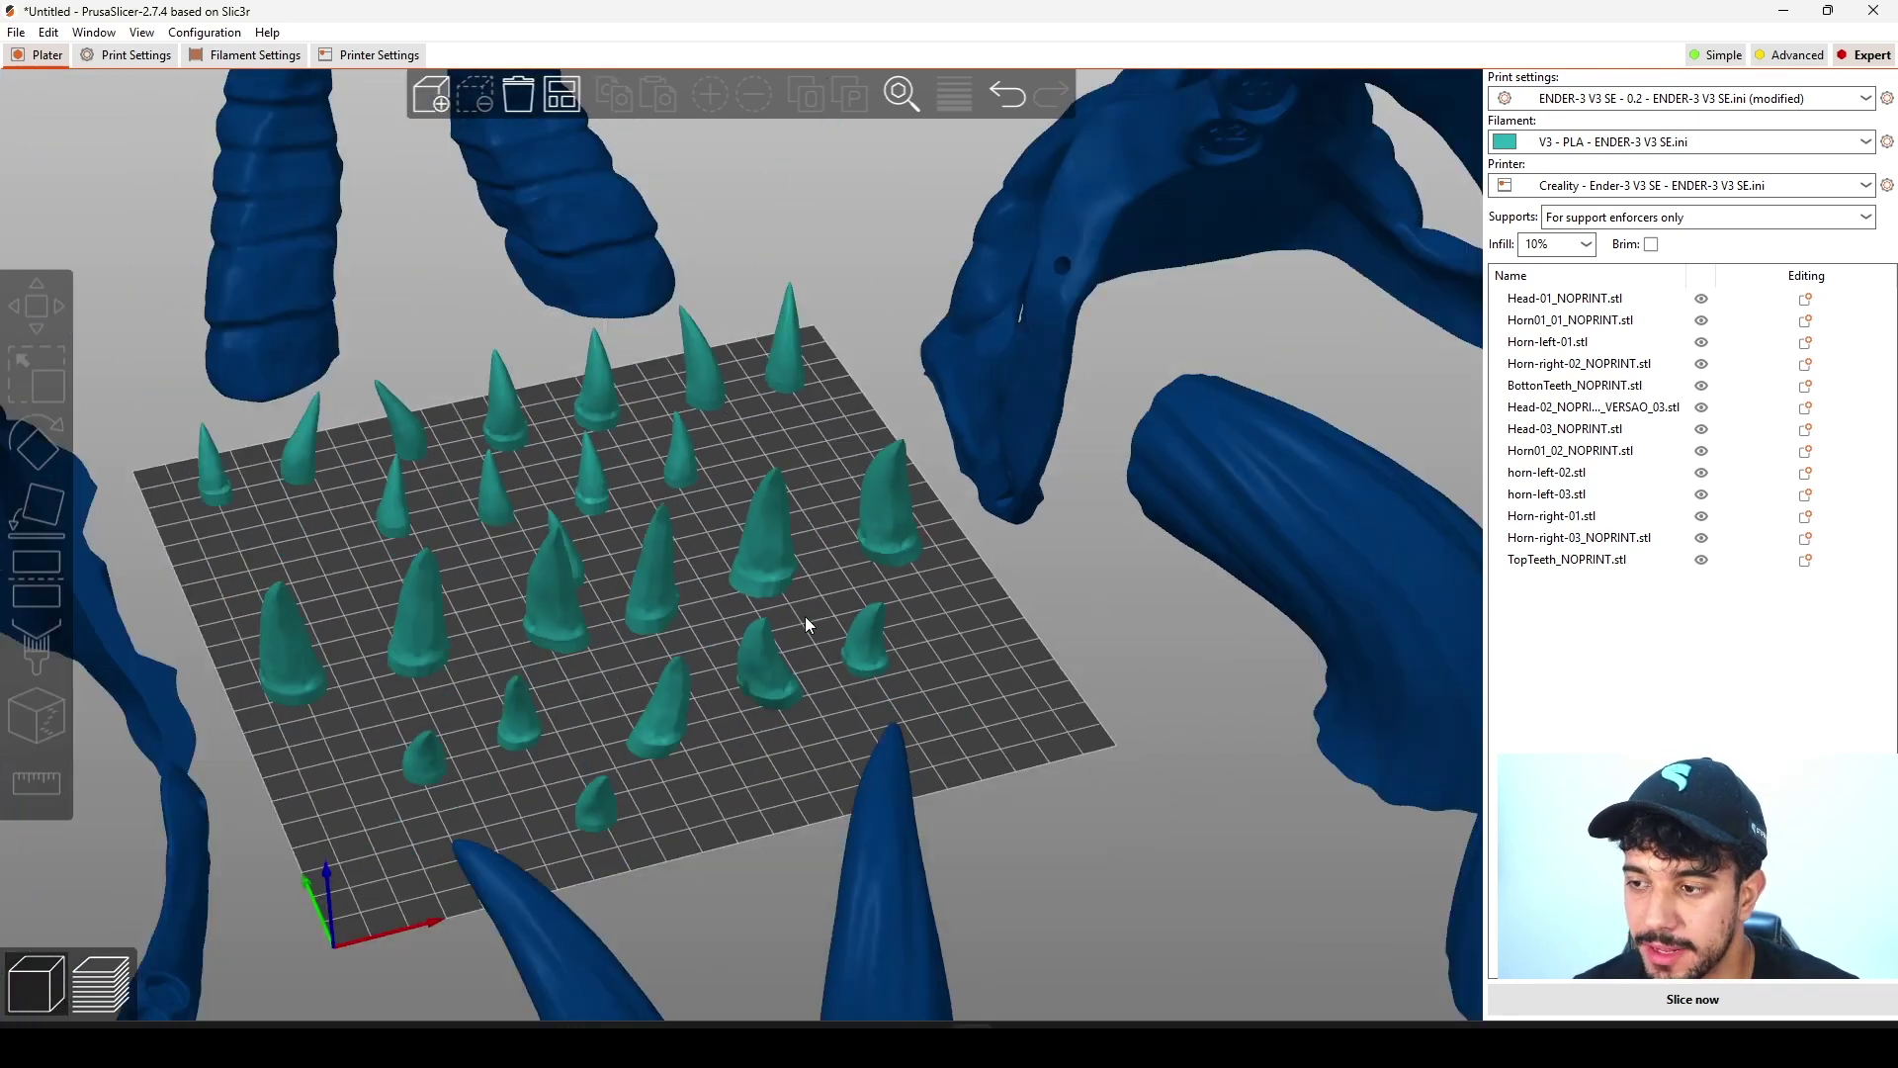
scroll(804, 615, "down", 5)
scroll(820, 624, "up", 6)
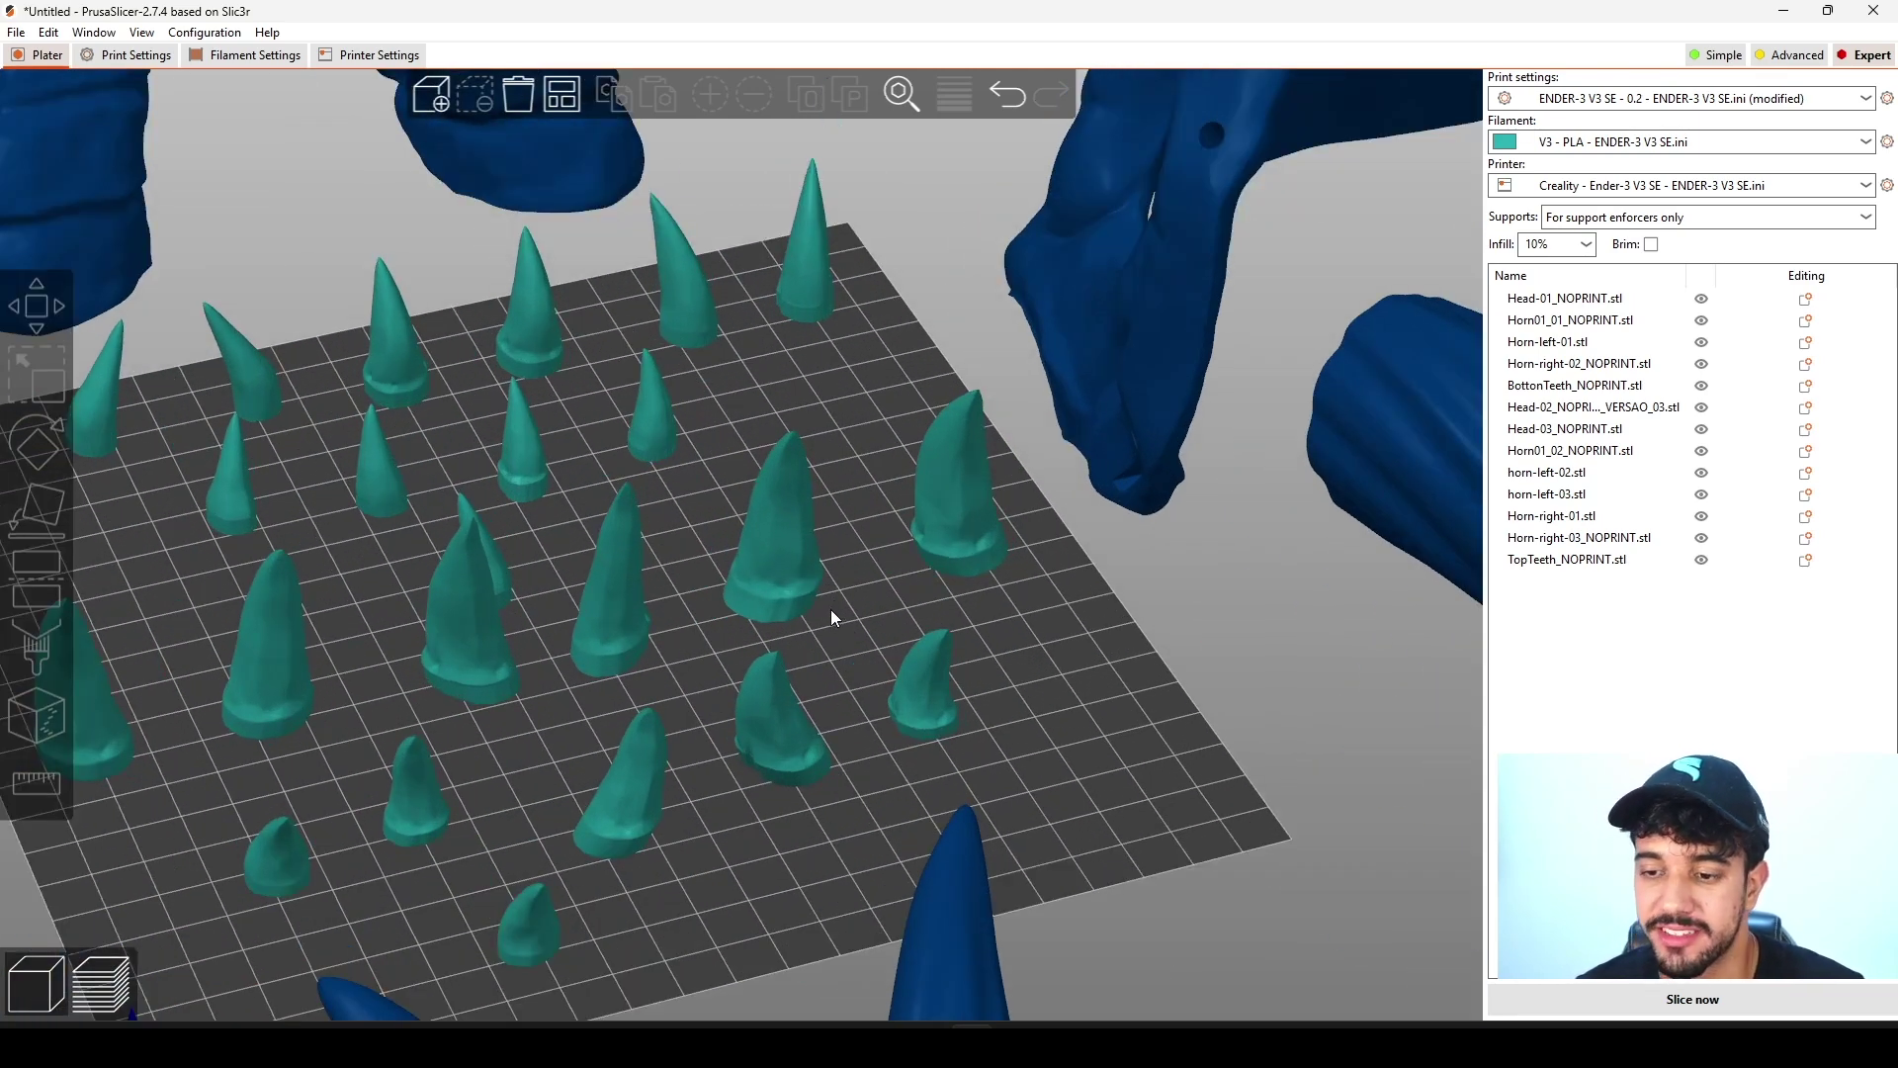
scroll(830, 609, "down", 8)
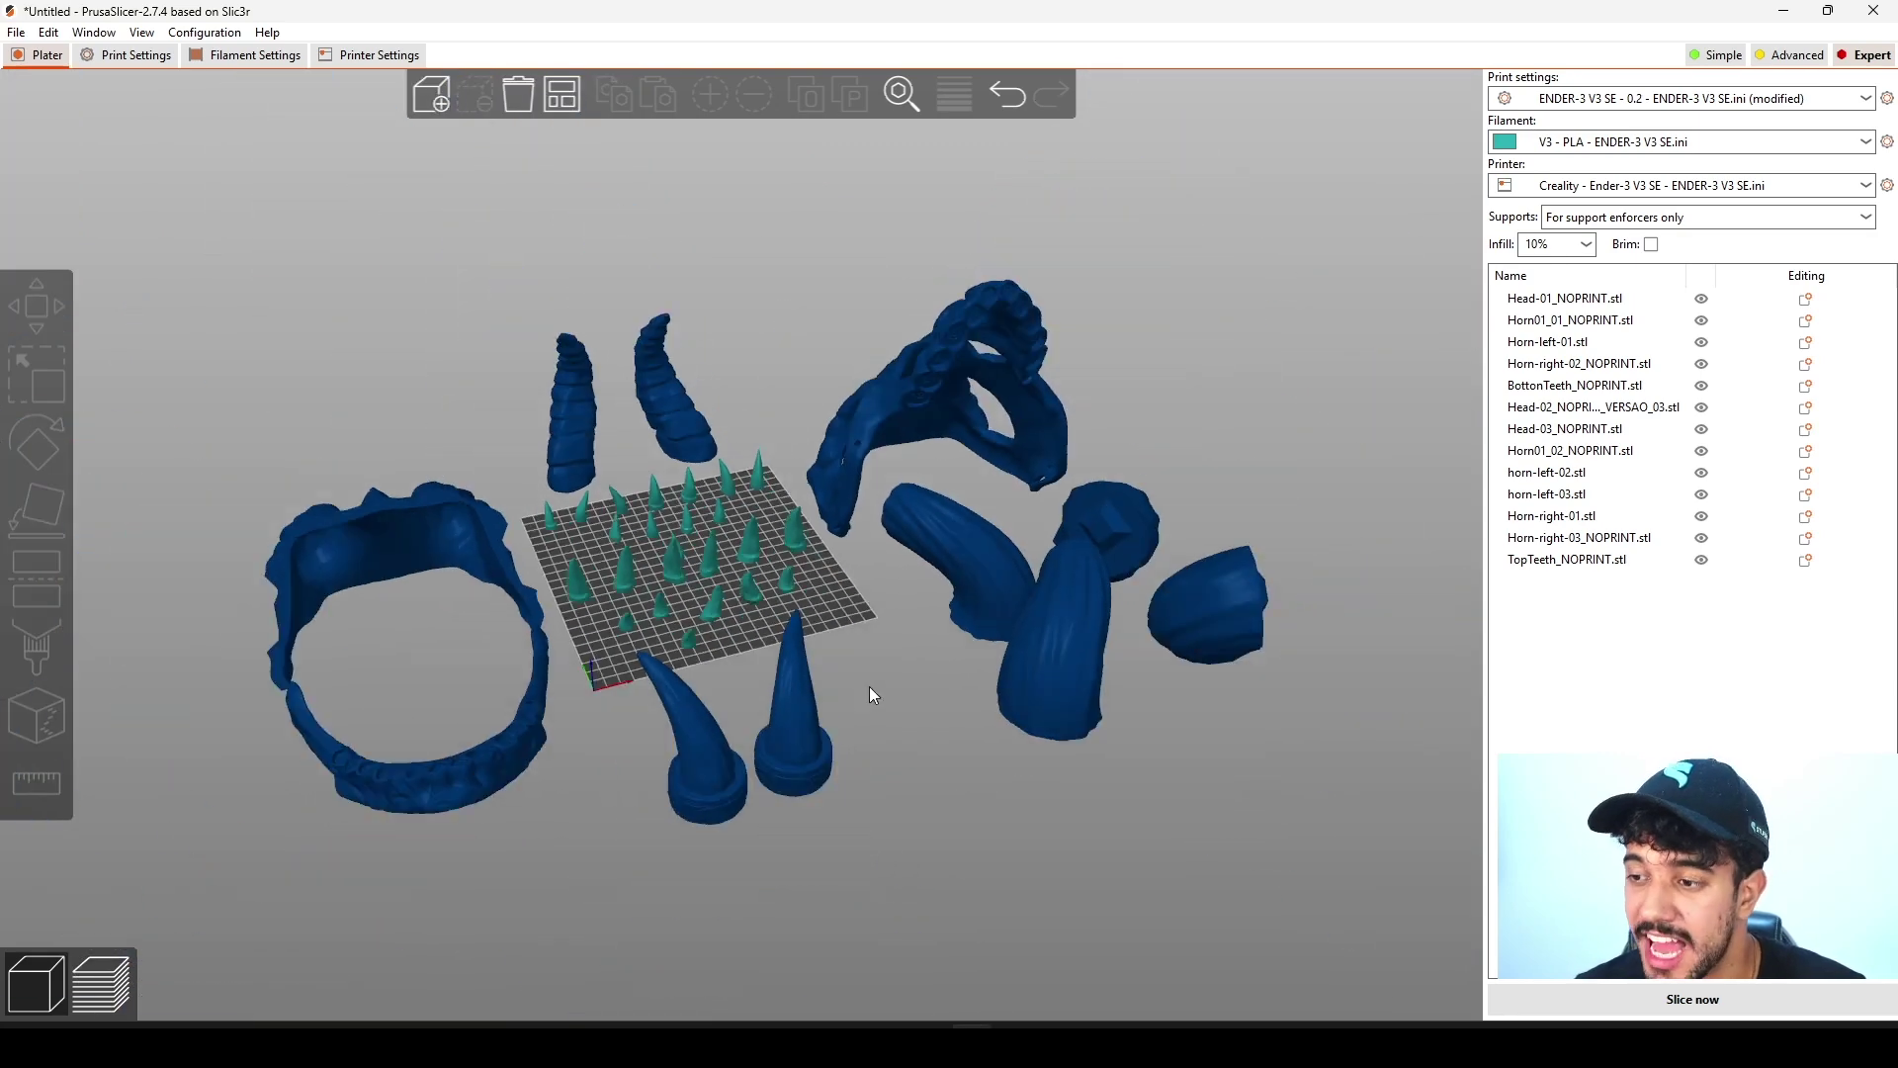
scroll(874, 691, "up", 1)
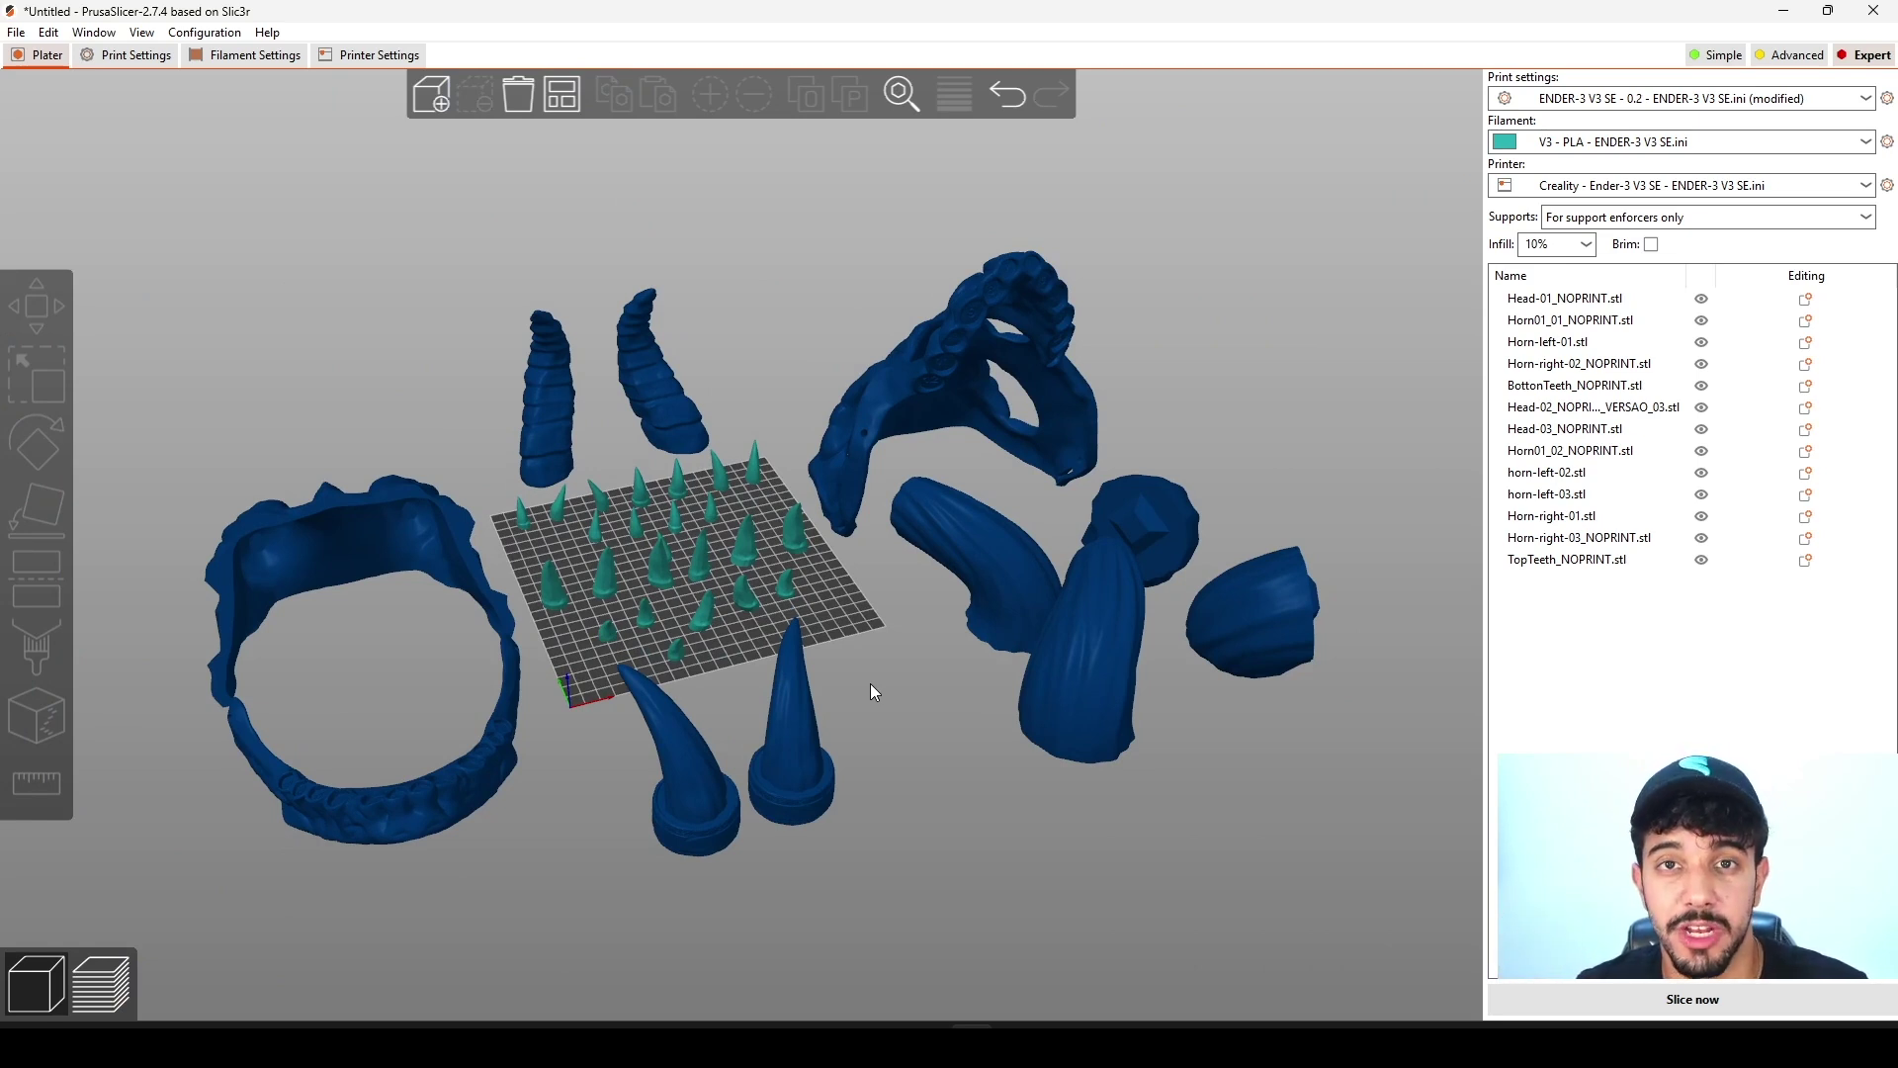
scroll(874, 691, "up", 2)
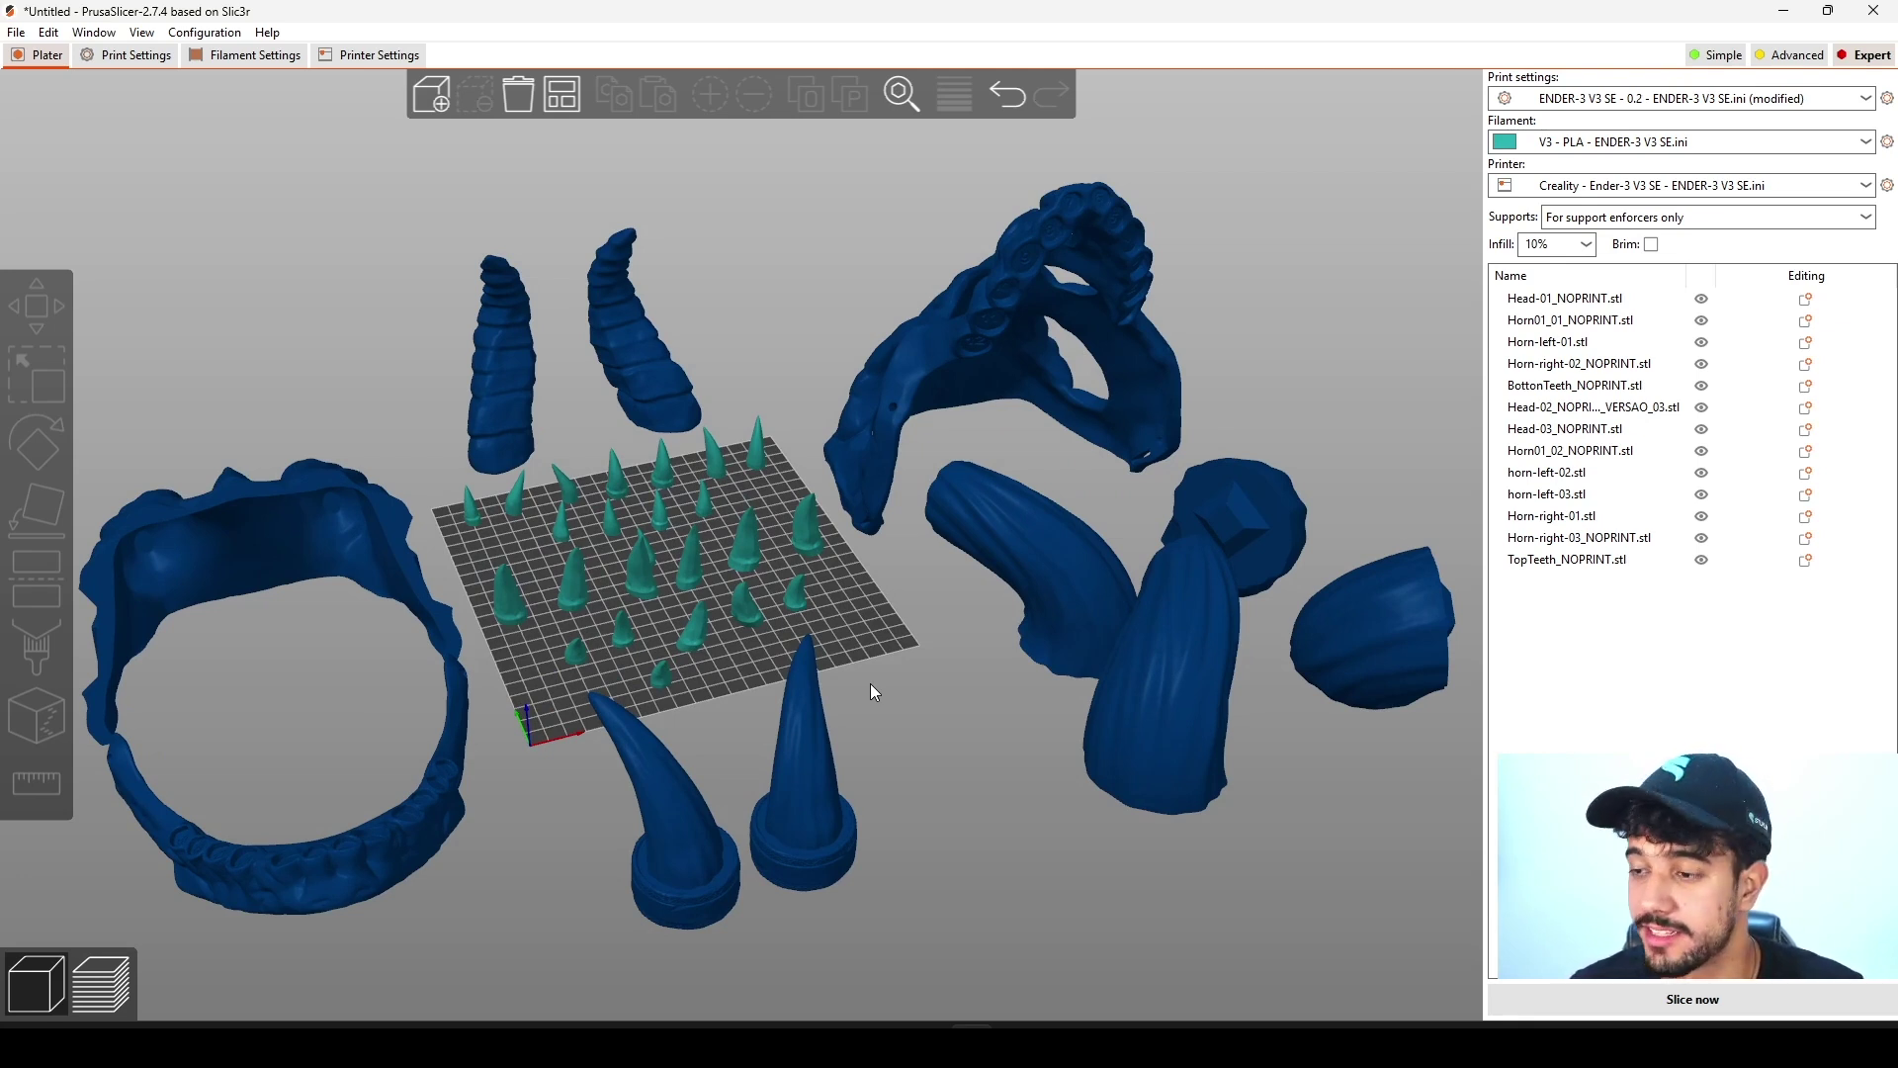
scroll(930, 677, "up", 3)
scroll(702, 712, "down", 2)
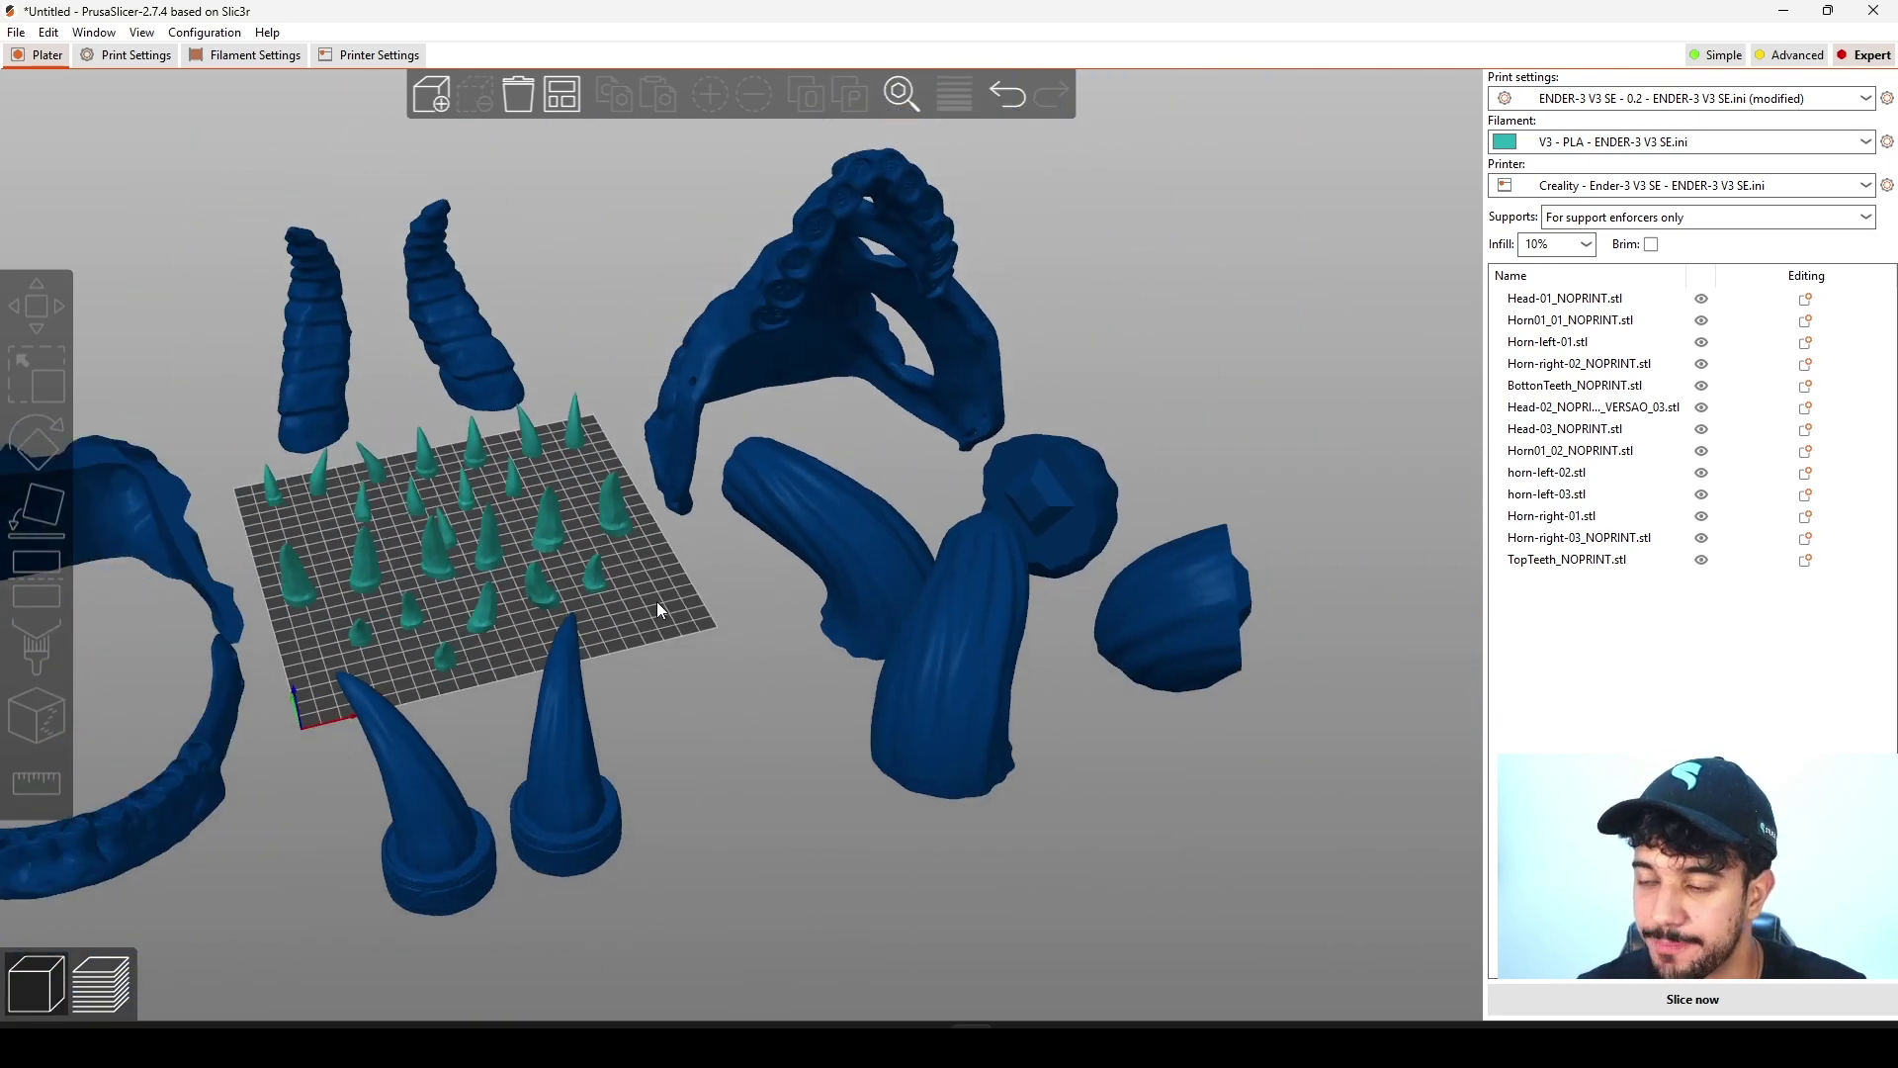
mouse_move(660, 599)
left_mouse_down()
mouse_move(668, 644)
mouse_move(663, 627)
left_mouse_up()
left_click(663, 626)
right_click_drag(805, 660, 1093, 745)
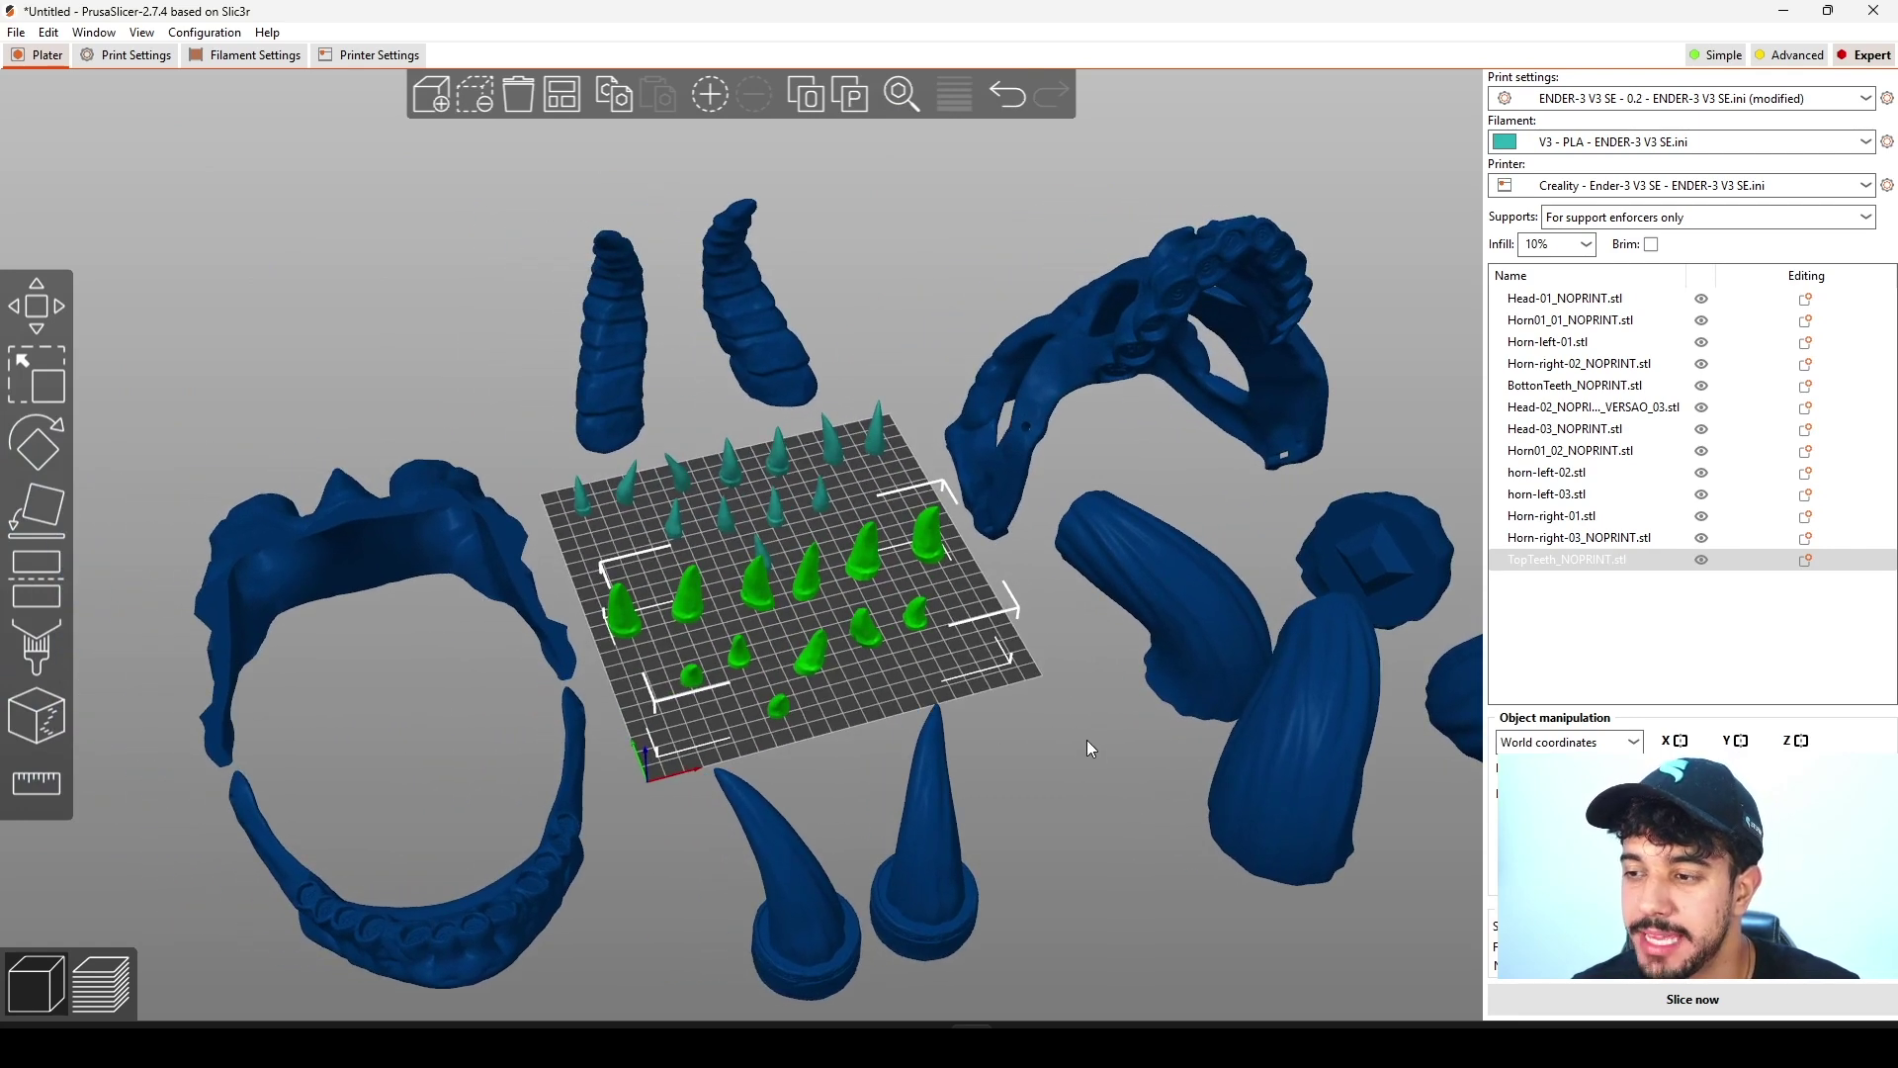
Step: Highlight the bottom teeth and the top teeth on the bed once more, and clear the selection
scroll(1093, 746, "up", 2)
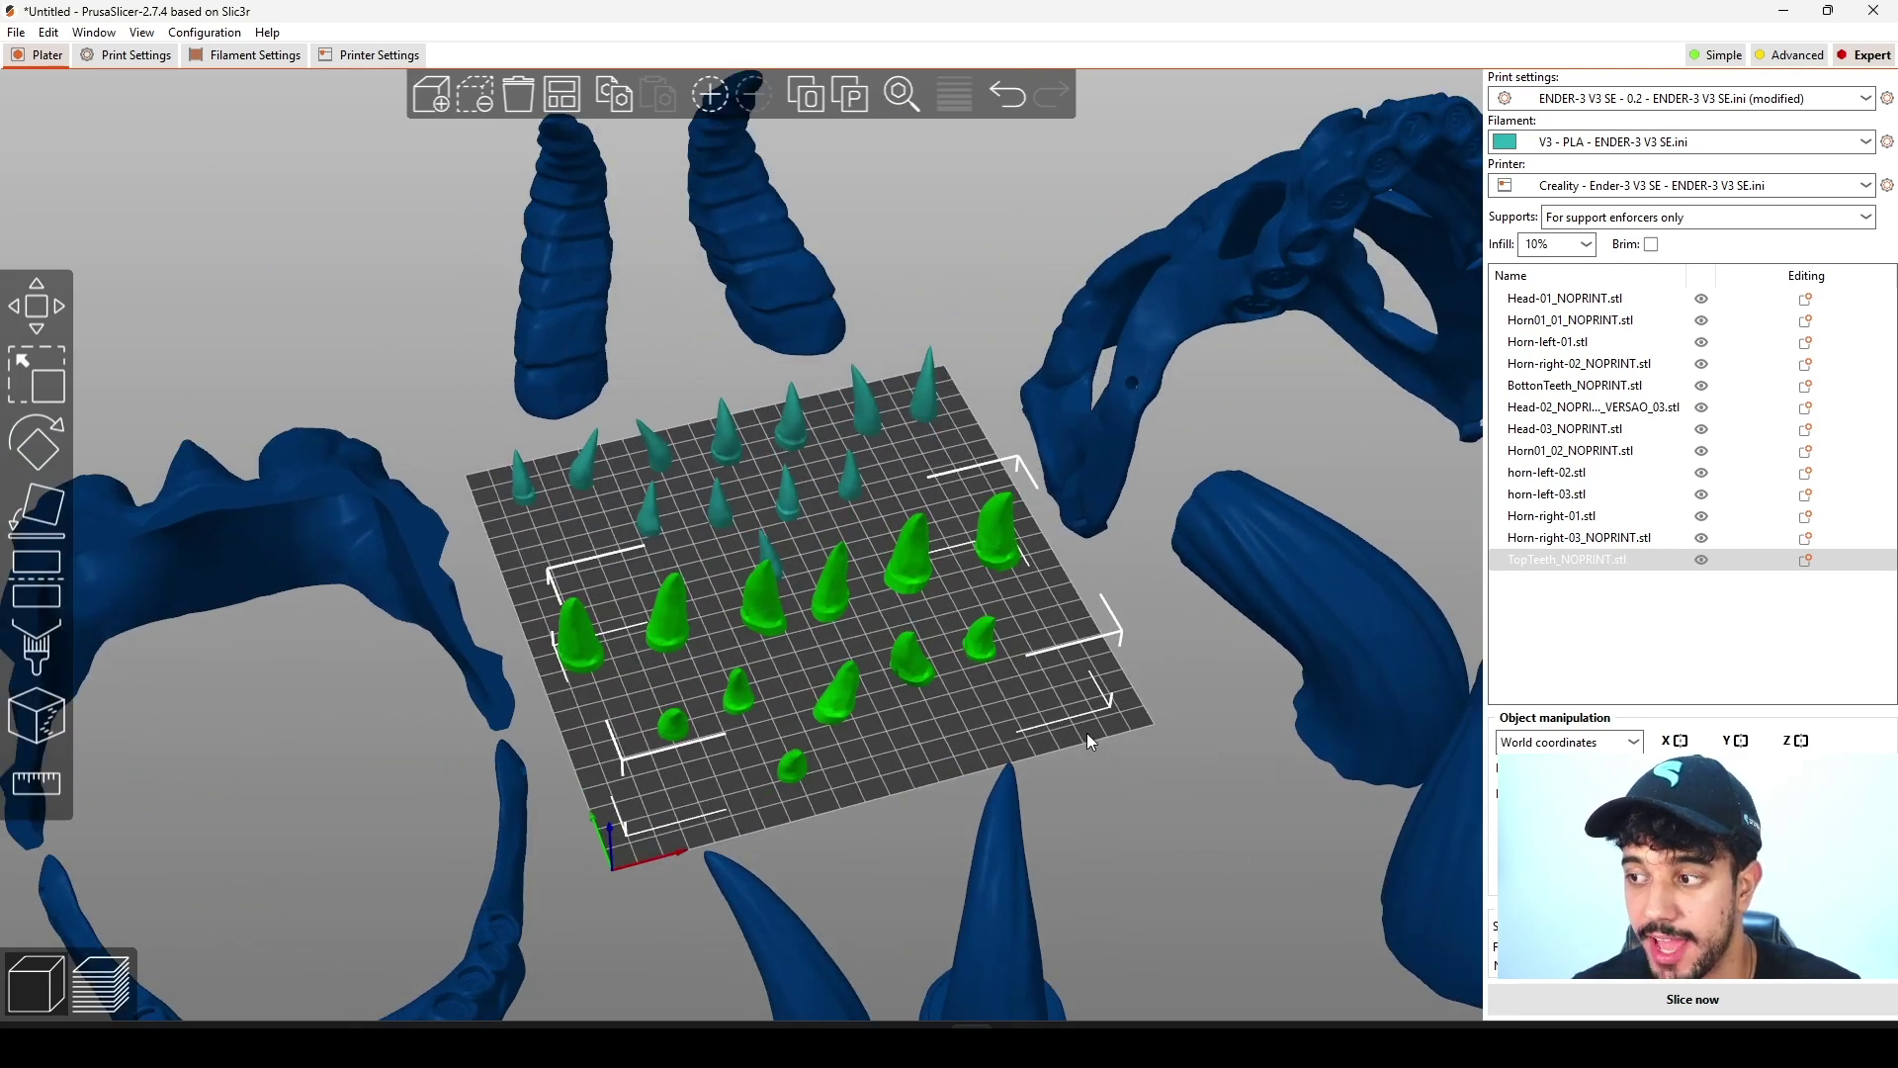
left_click(716, 502)
left_click(767, 602)
left_click(1127, 665)
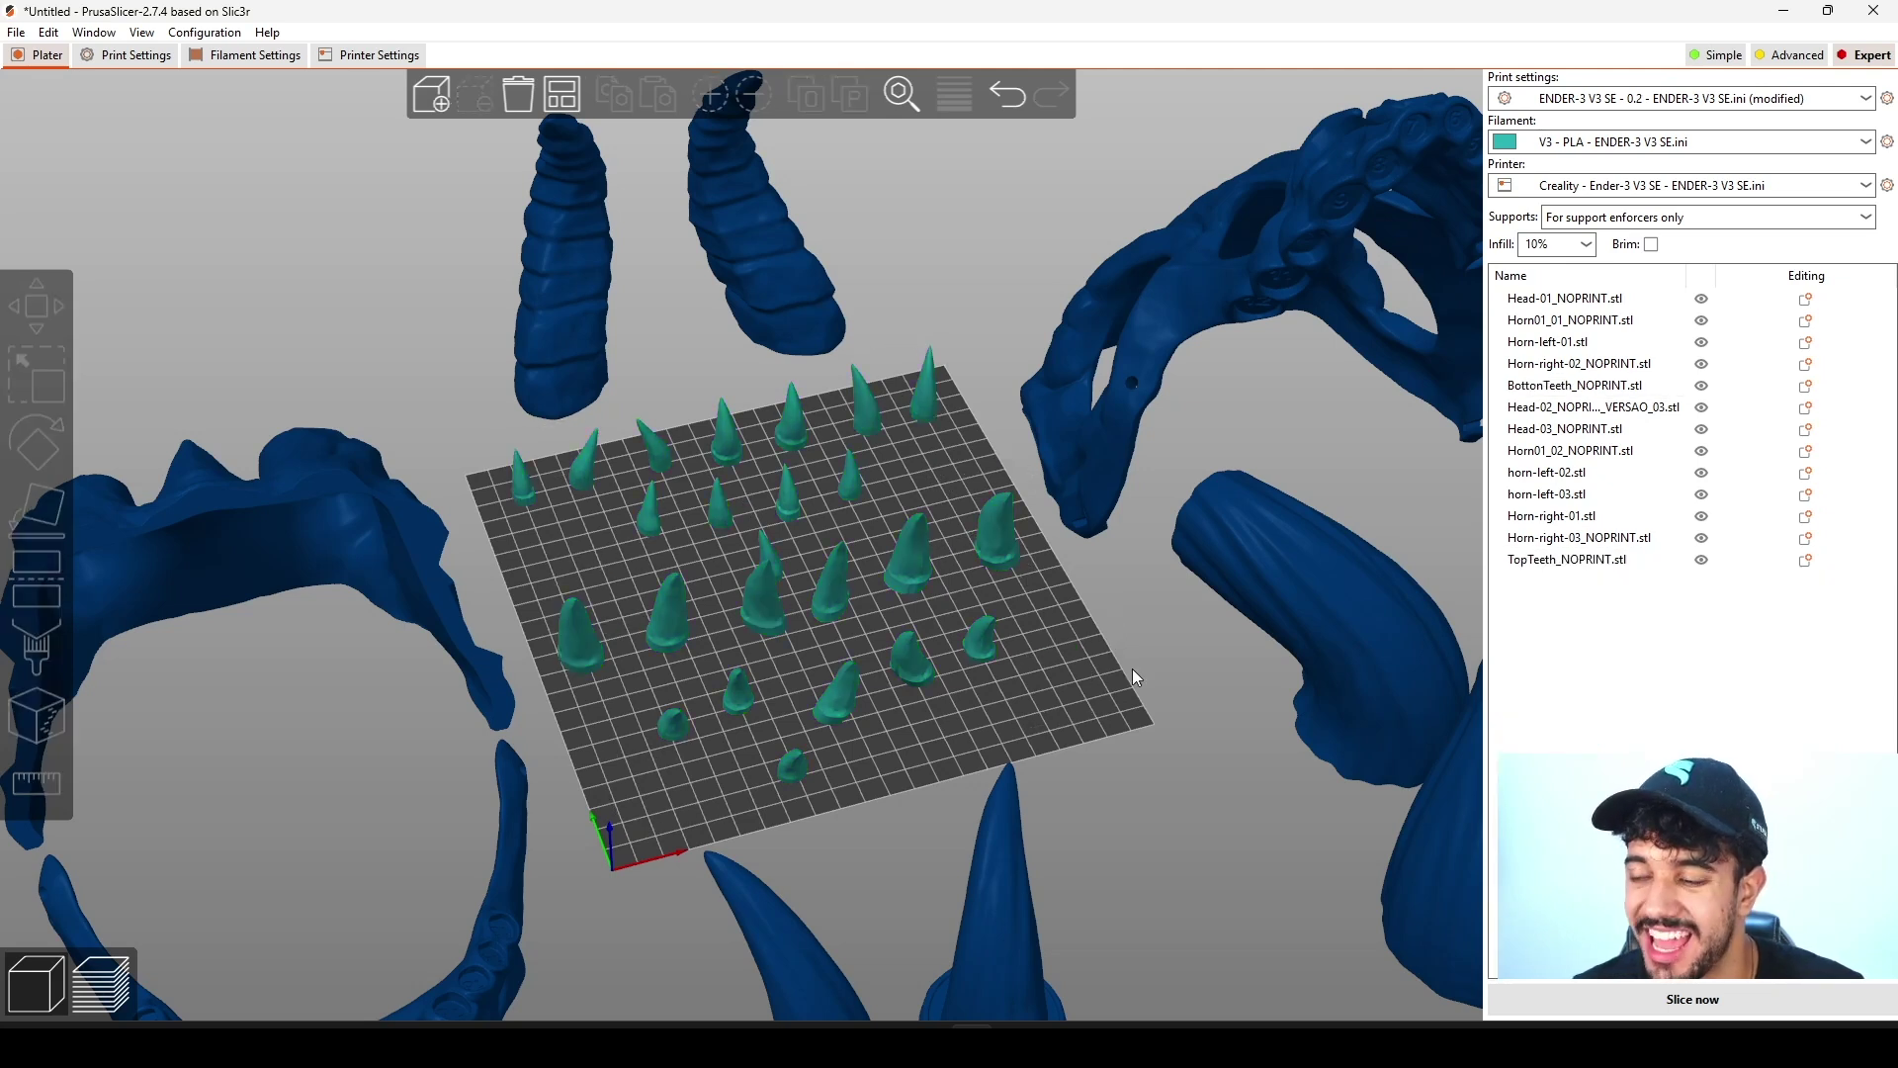
Step: Move the curved horn-left-02 part onto the bed over the teeth, and move it back off the bed
left_click(1325, 614)
left_click_drag(1362, 658, 1028, 591)
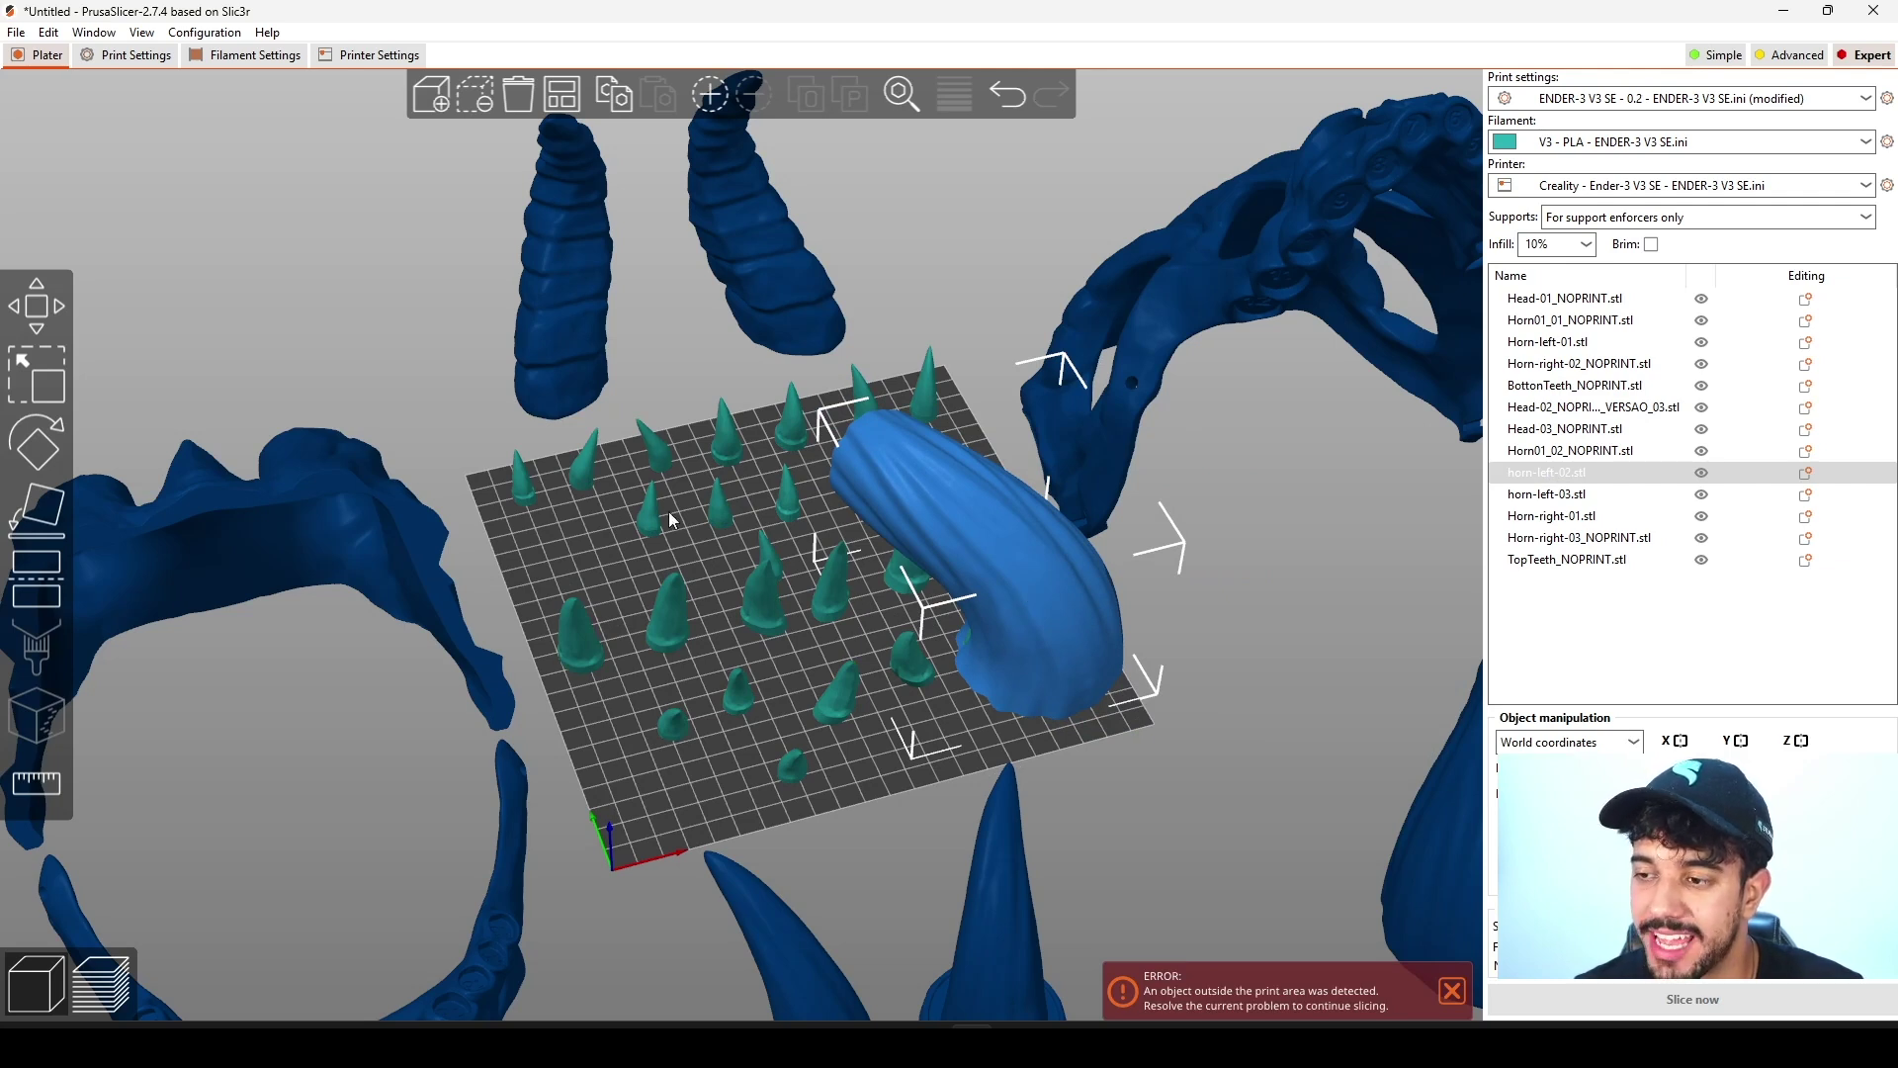
left_click_drag(1076, 634, 1415, 638)
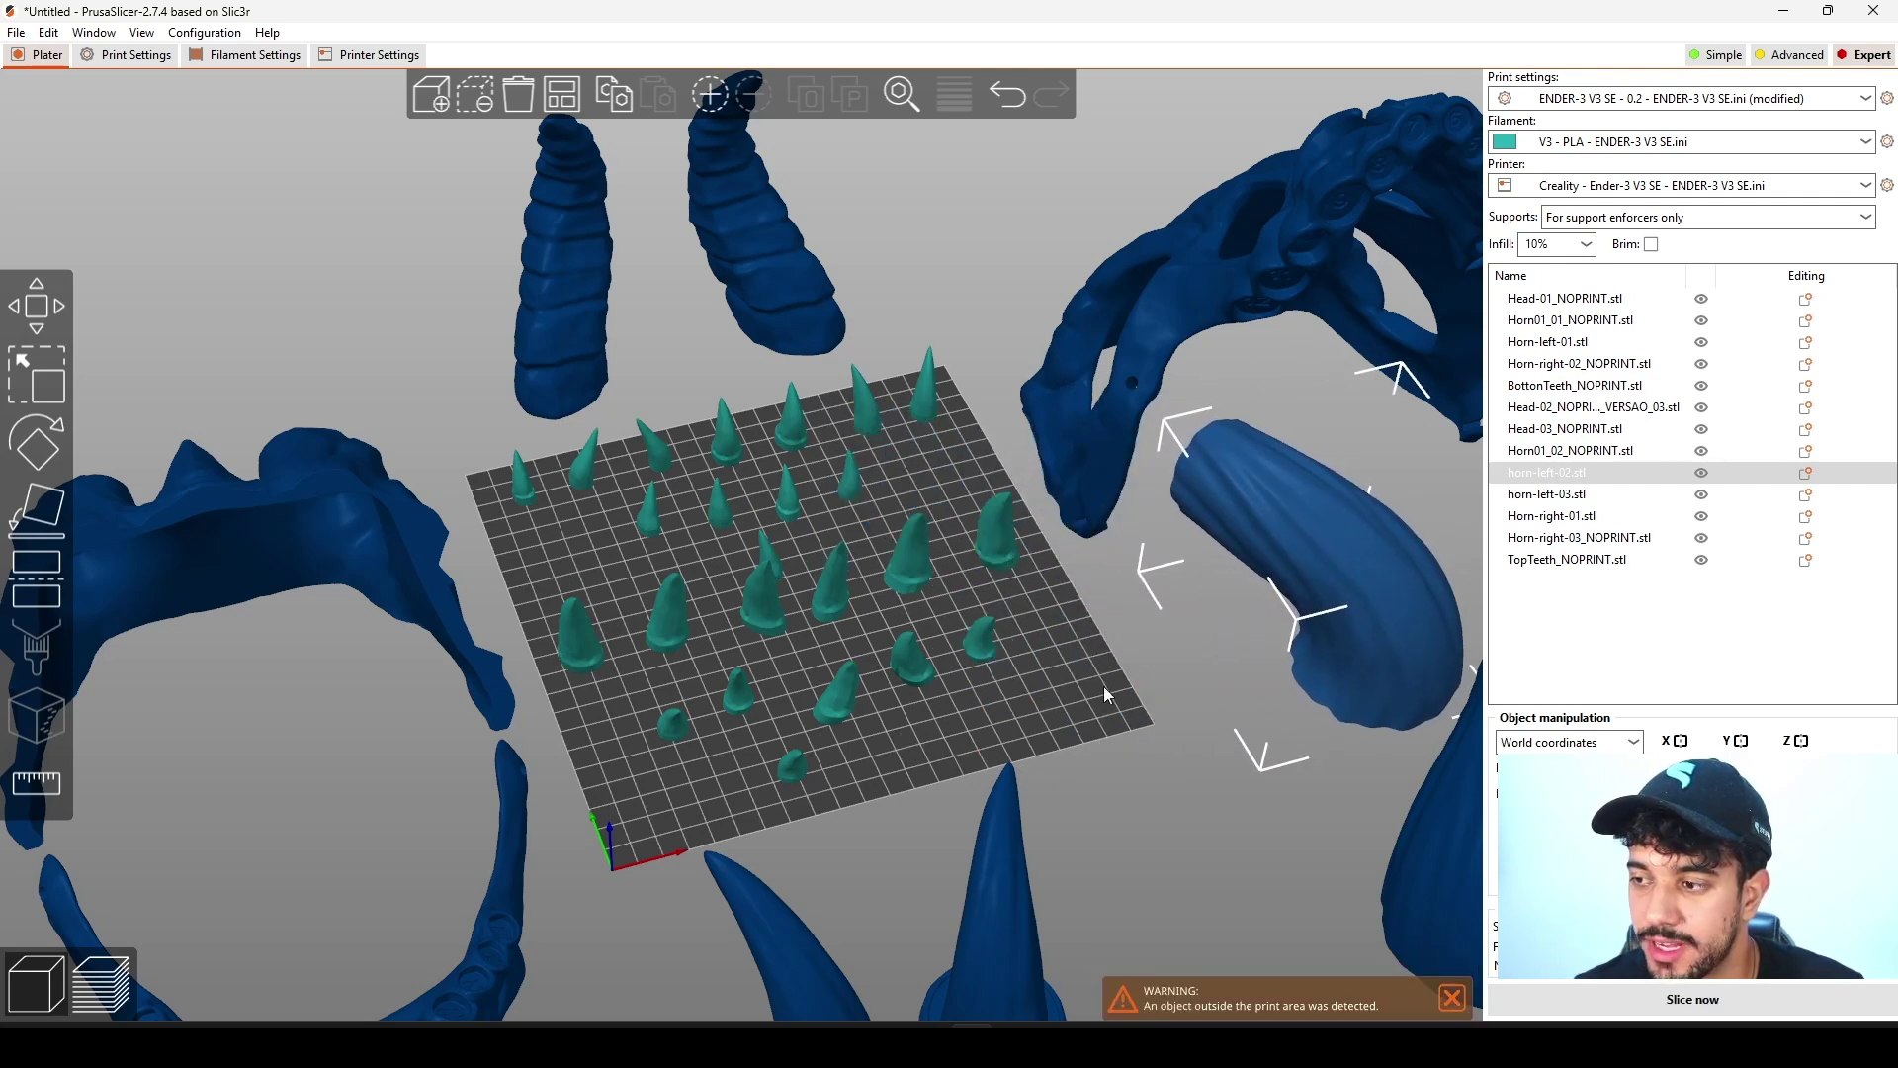
Step: Compare the bottom and top teeth, check the skirt and brim options in the print profile, and return to the plate view
left_click(736, 505)
left_click(774, 603)
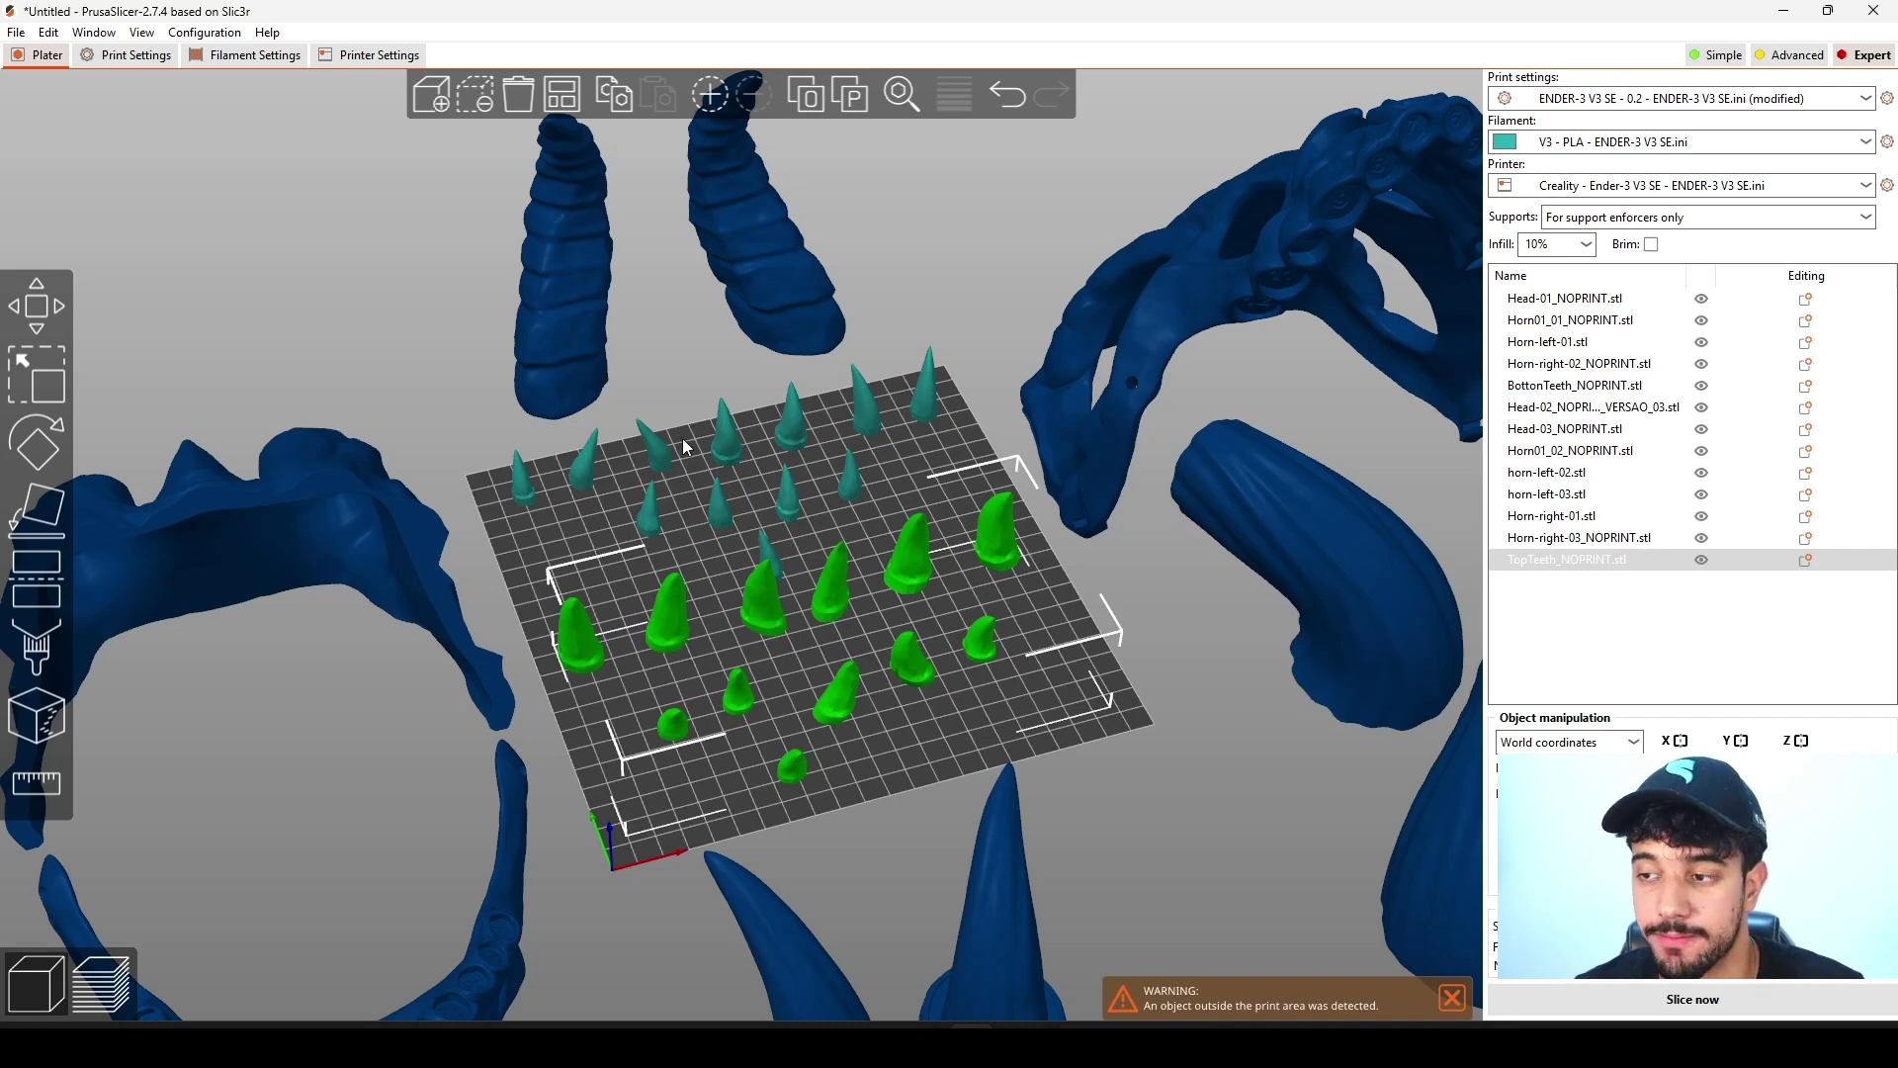
left_click(130, 56)
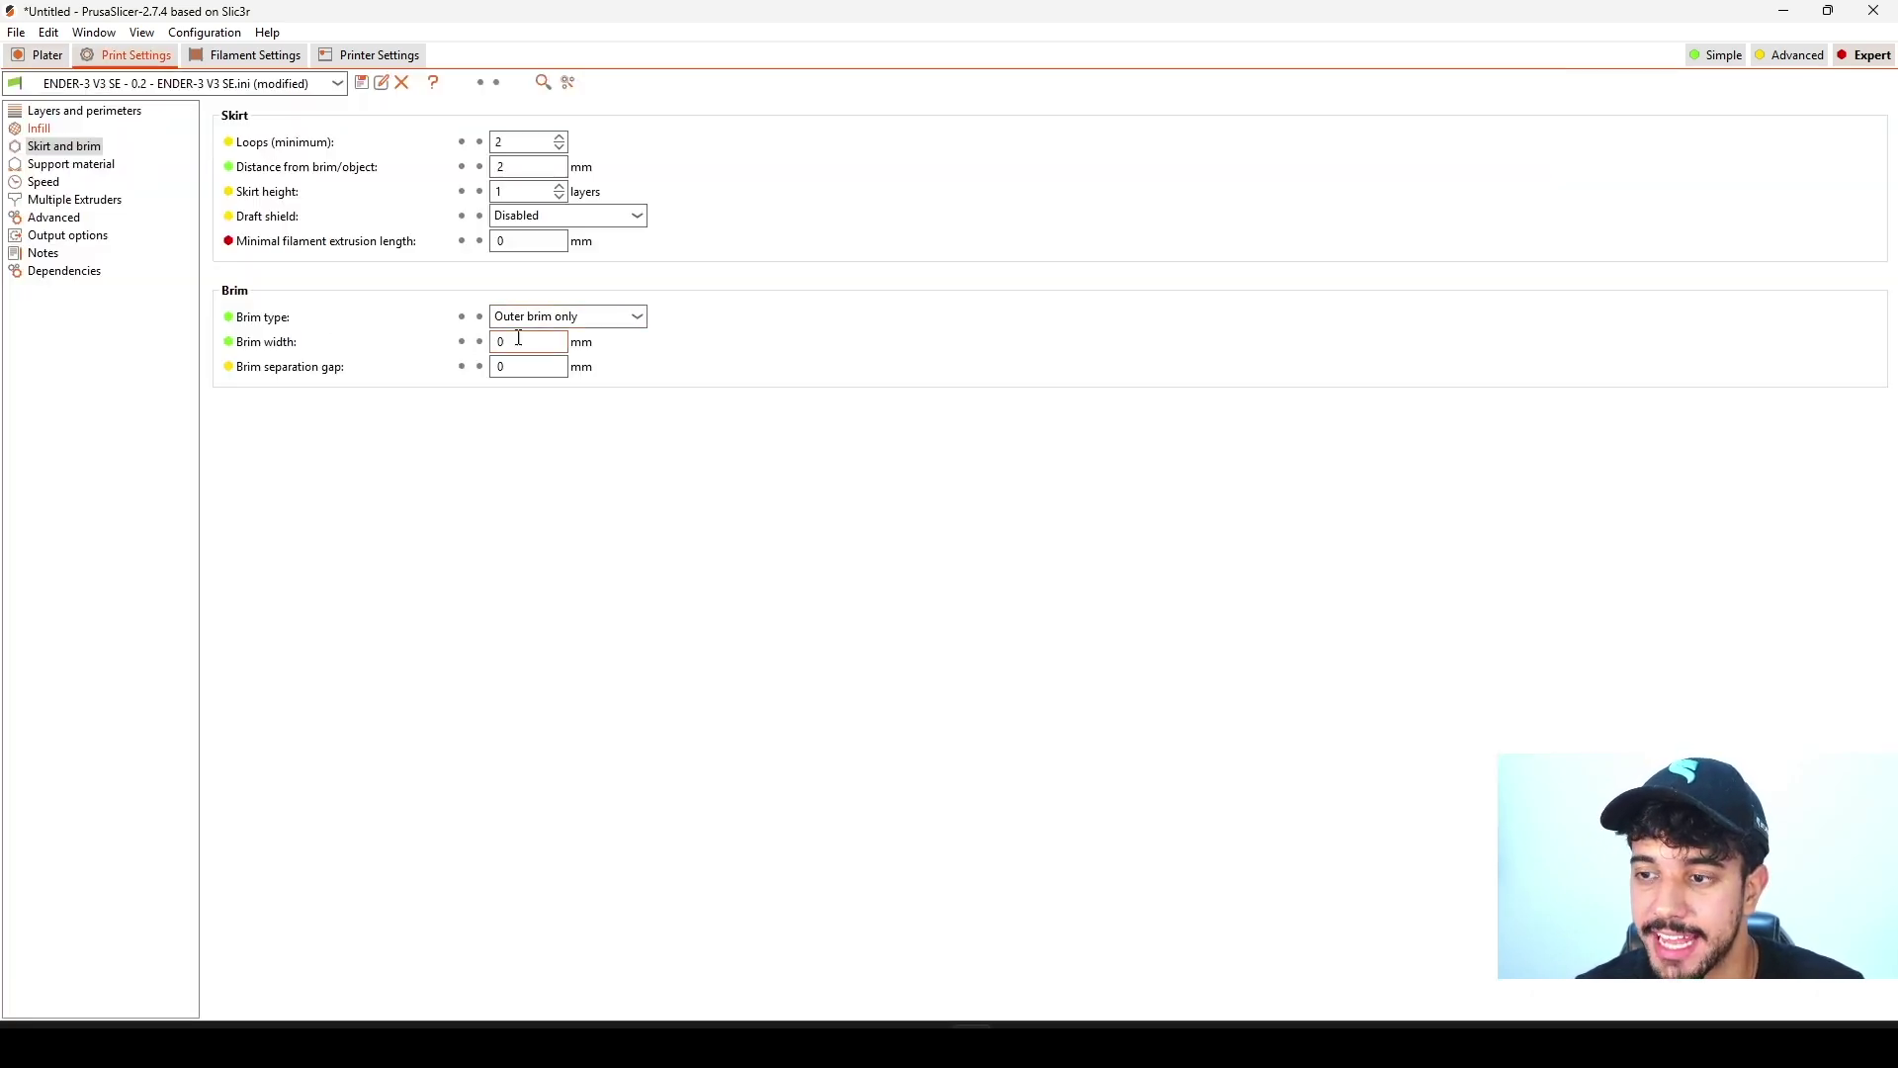
left_click(39, 56)
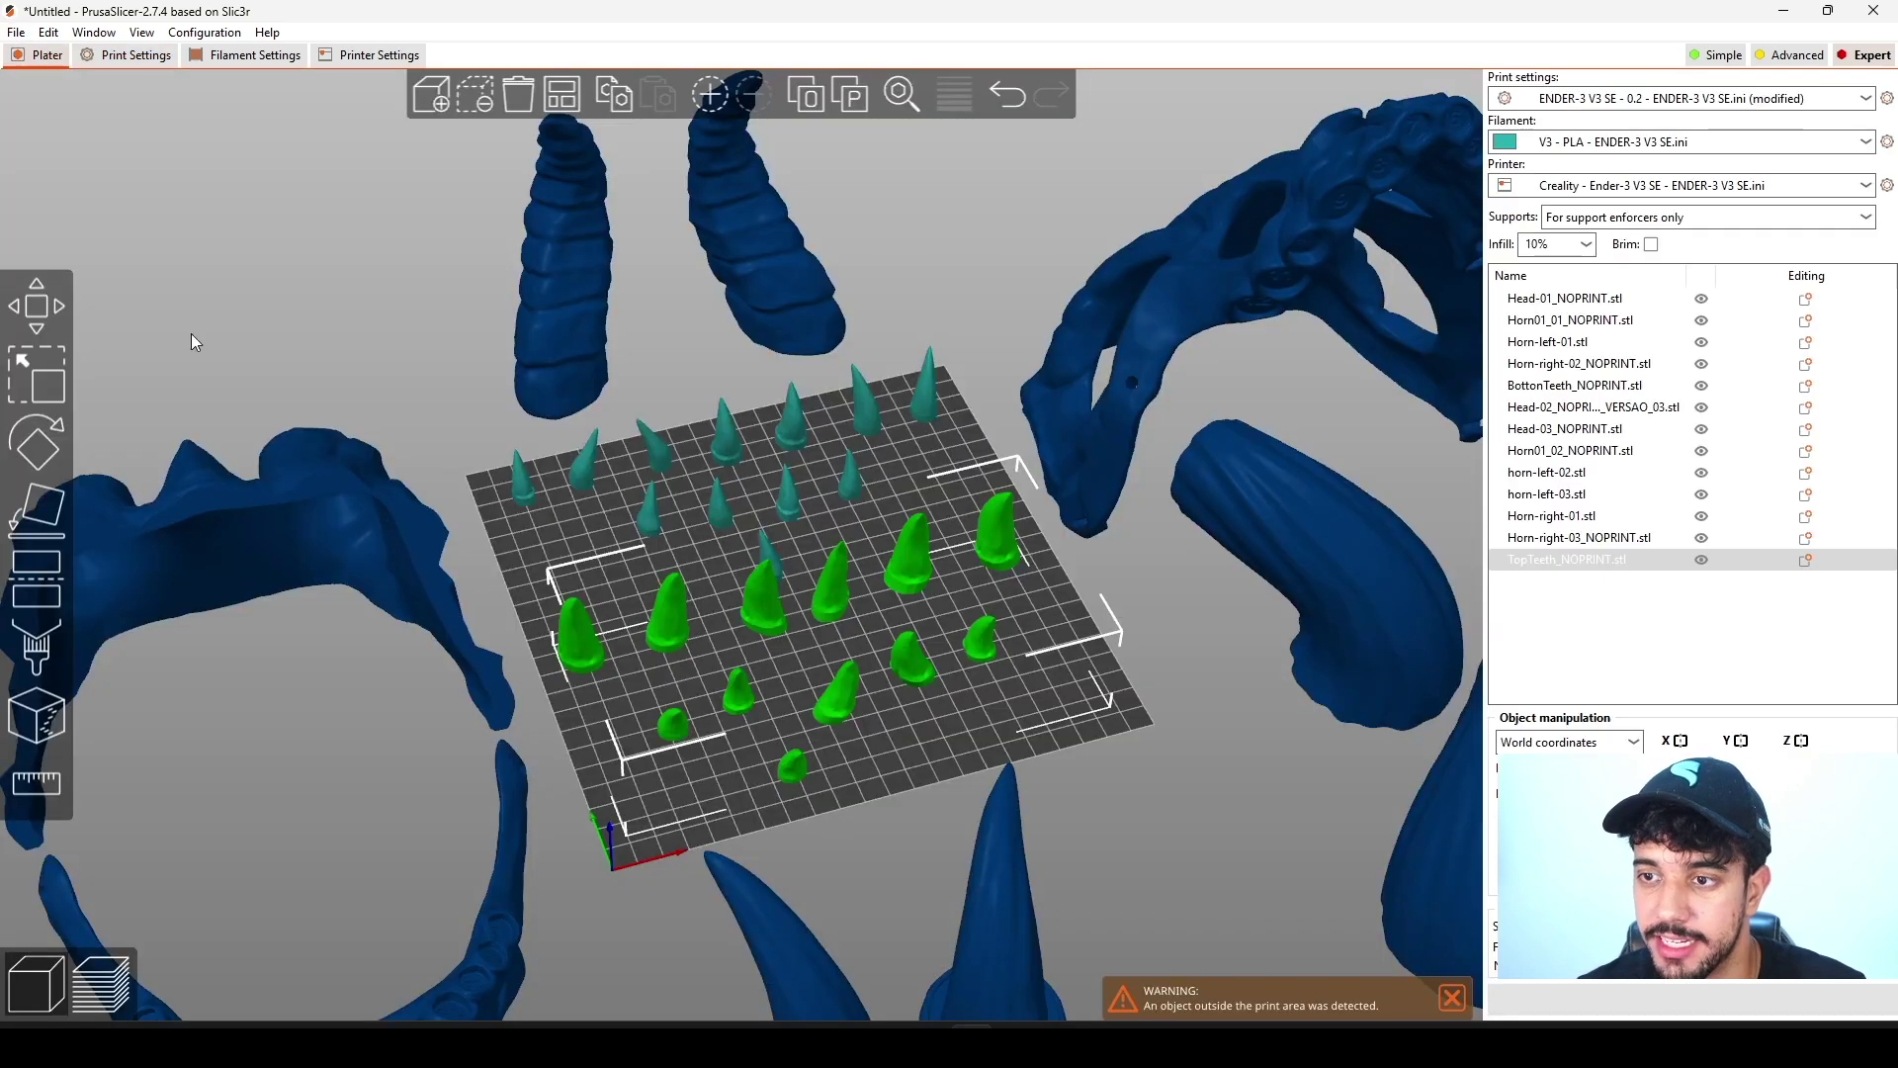
Step: Add brim type and brim width as object-specific settings for the top teeth, and set the brim width to 5 mm
right_click(840, 697)
mouse_move(870, 678)
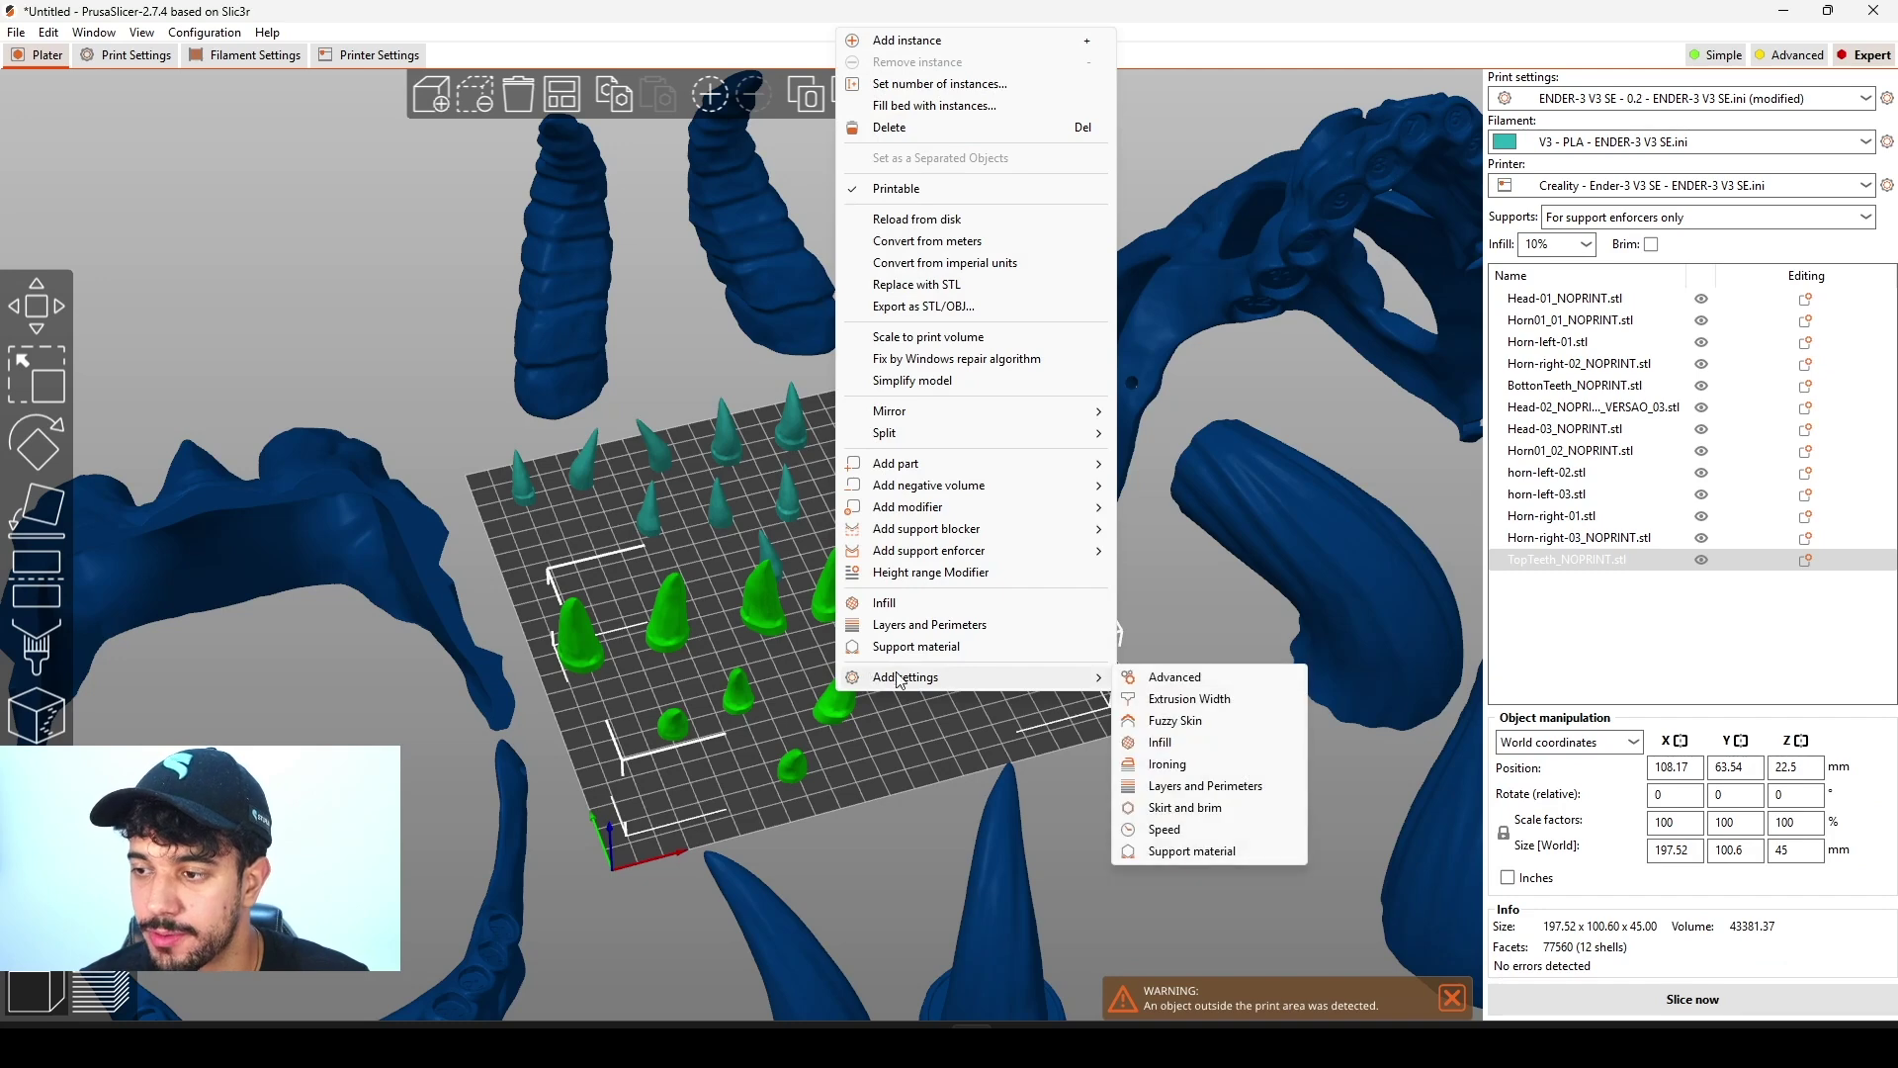
left_click(1196, 814)
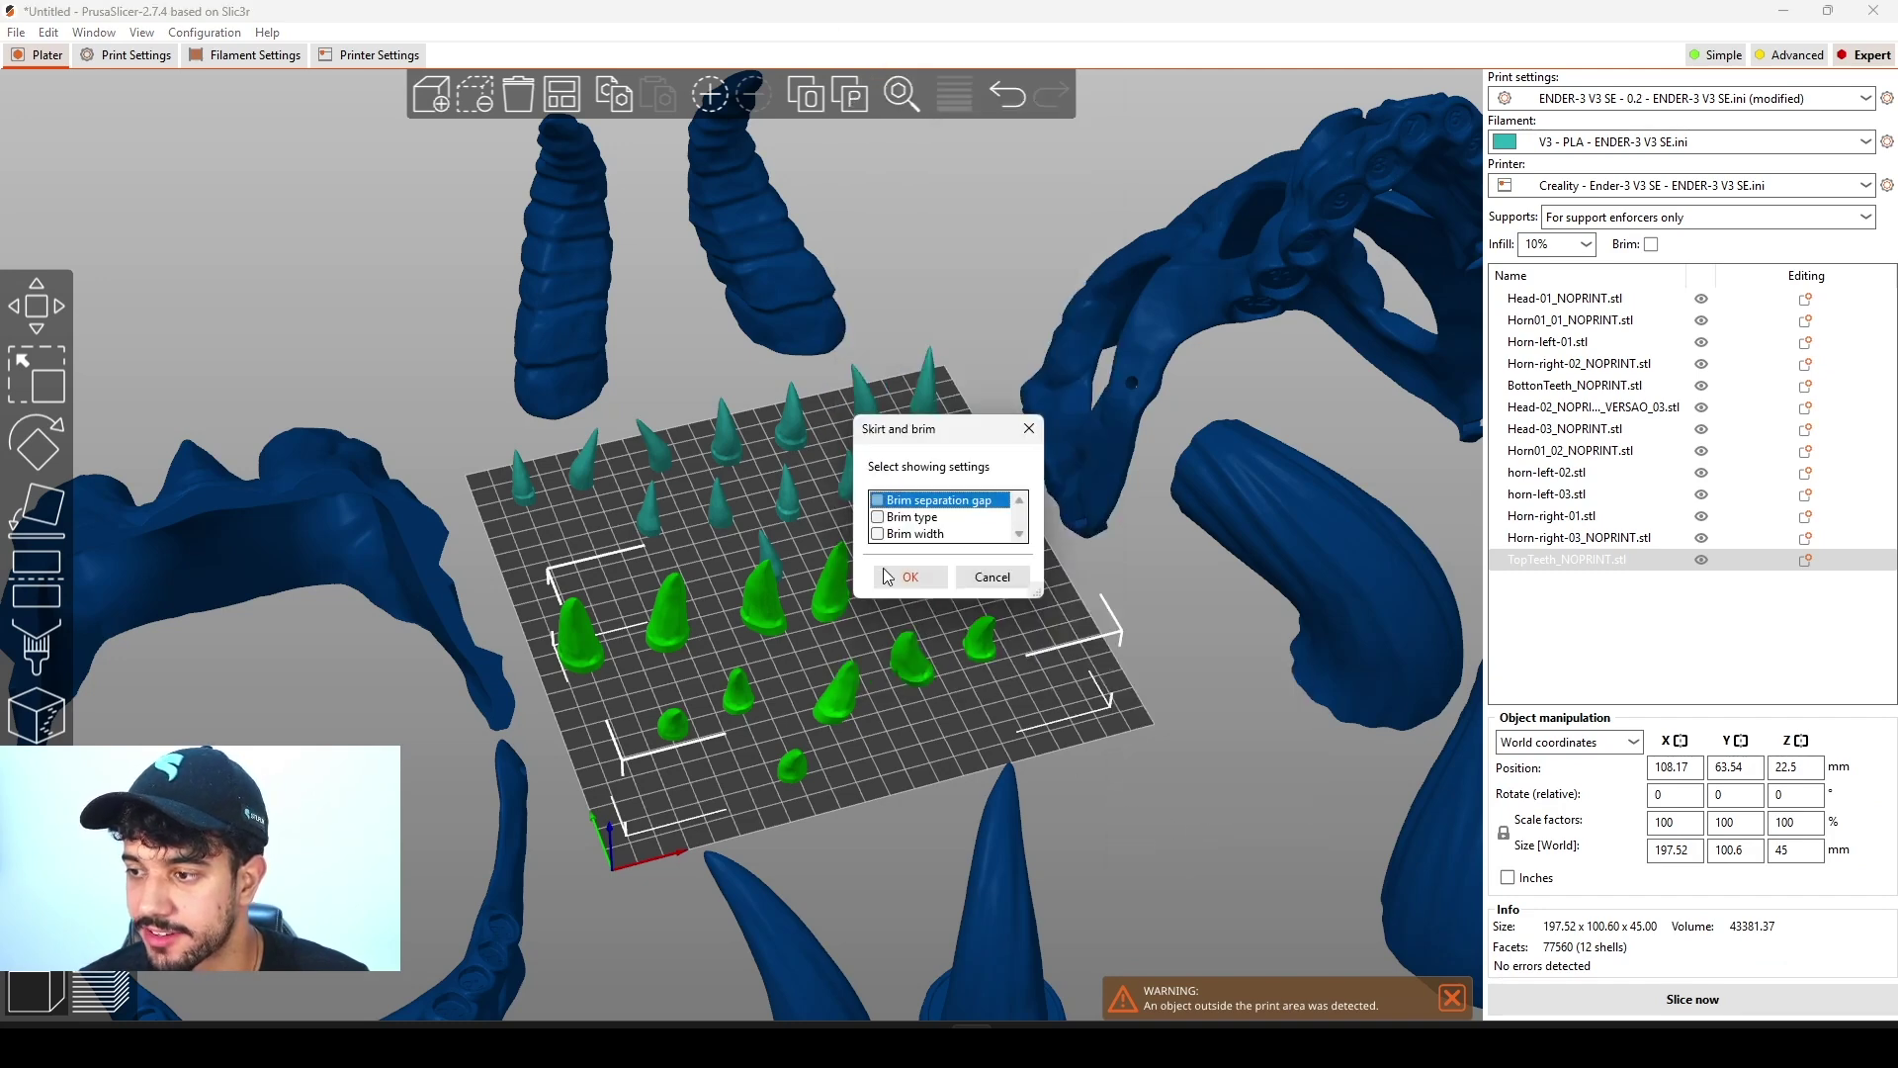
left_click(877, 517)
left_click(877, 534)
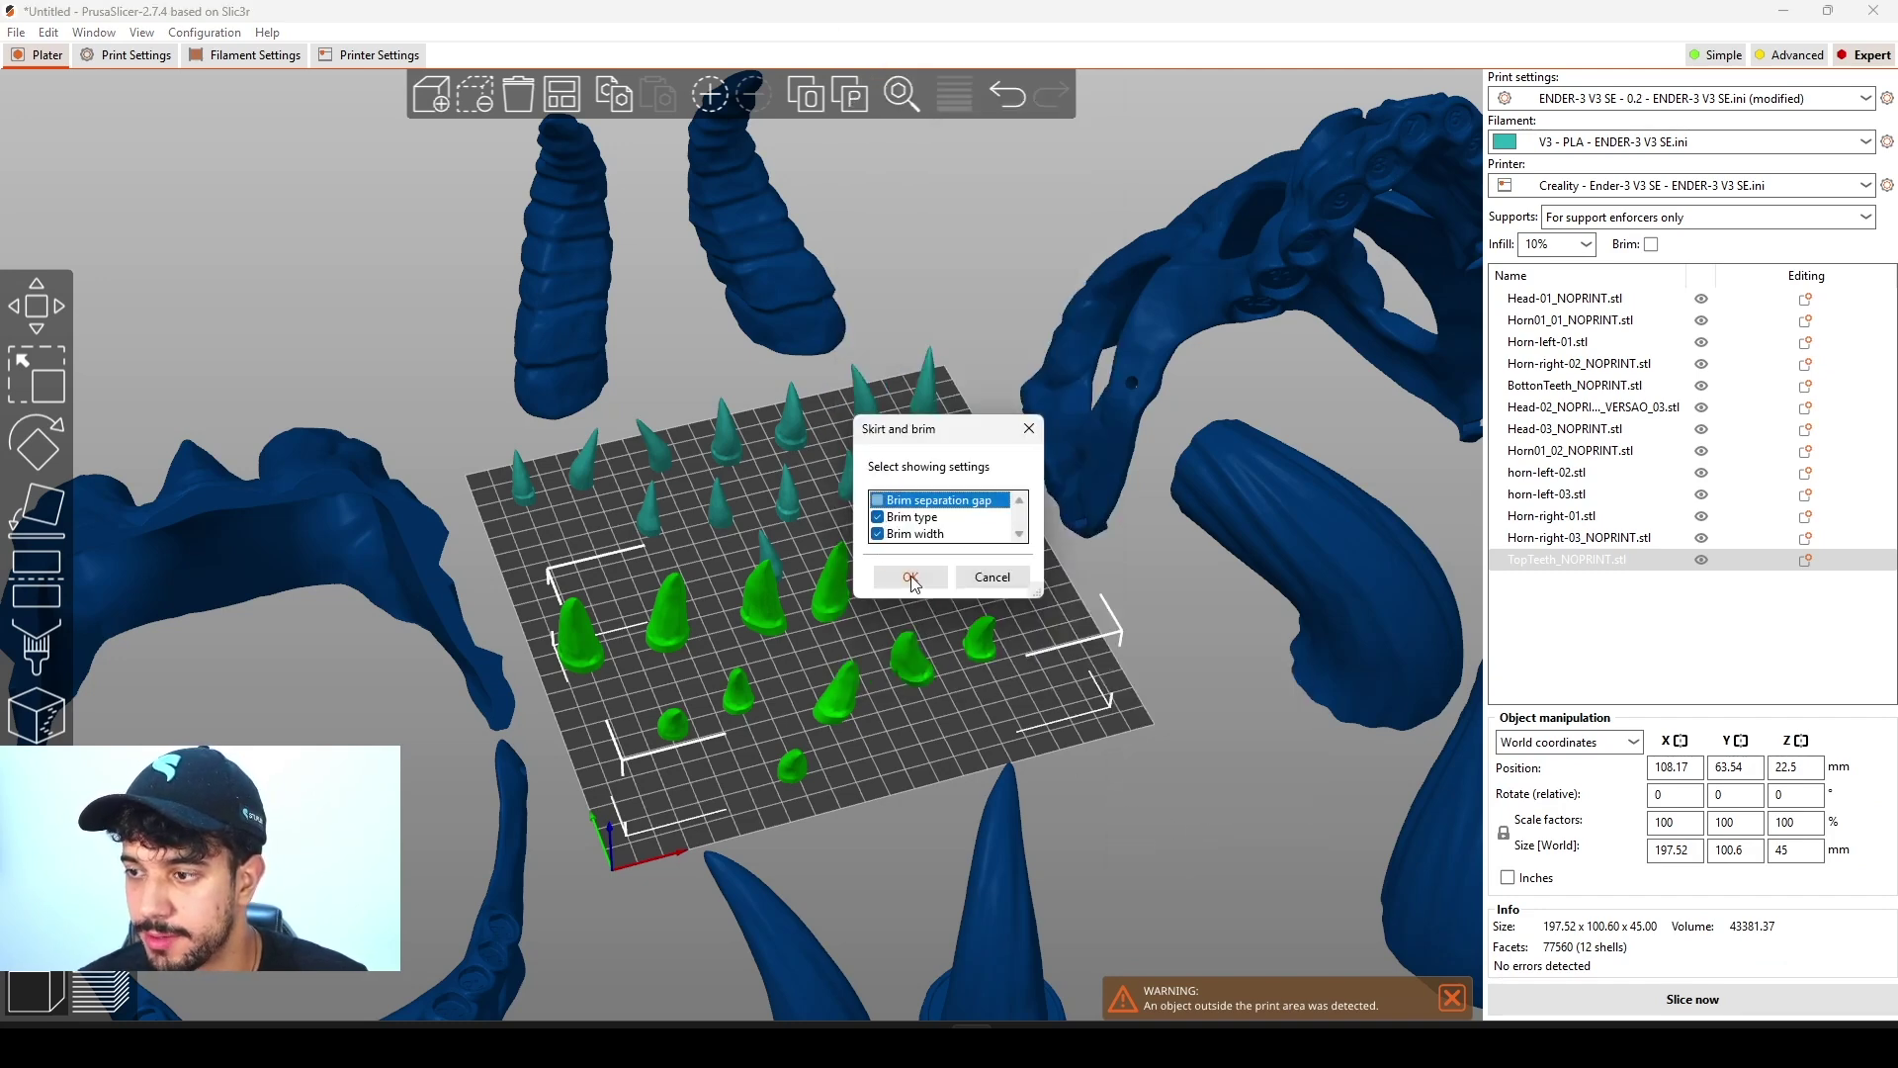
left_click(911, 576)
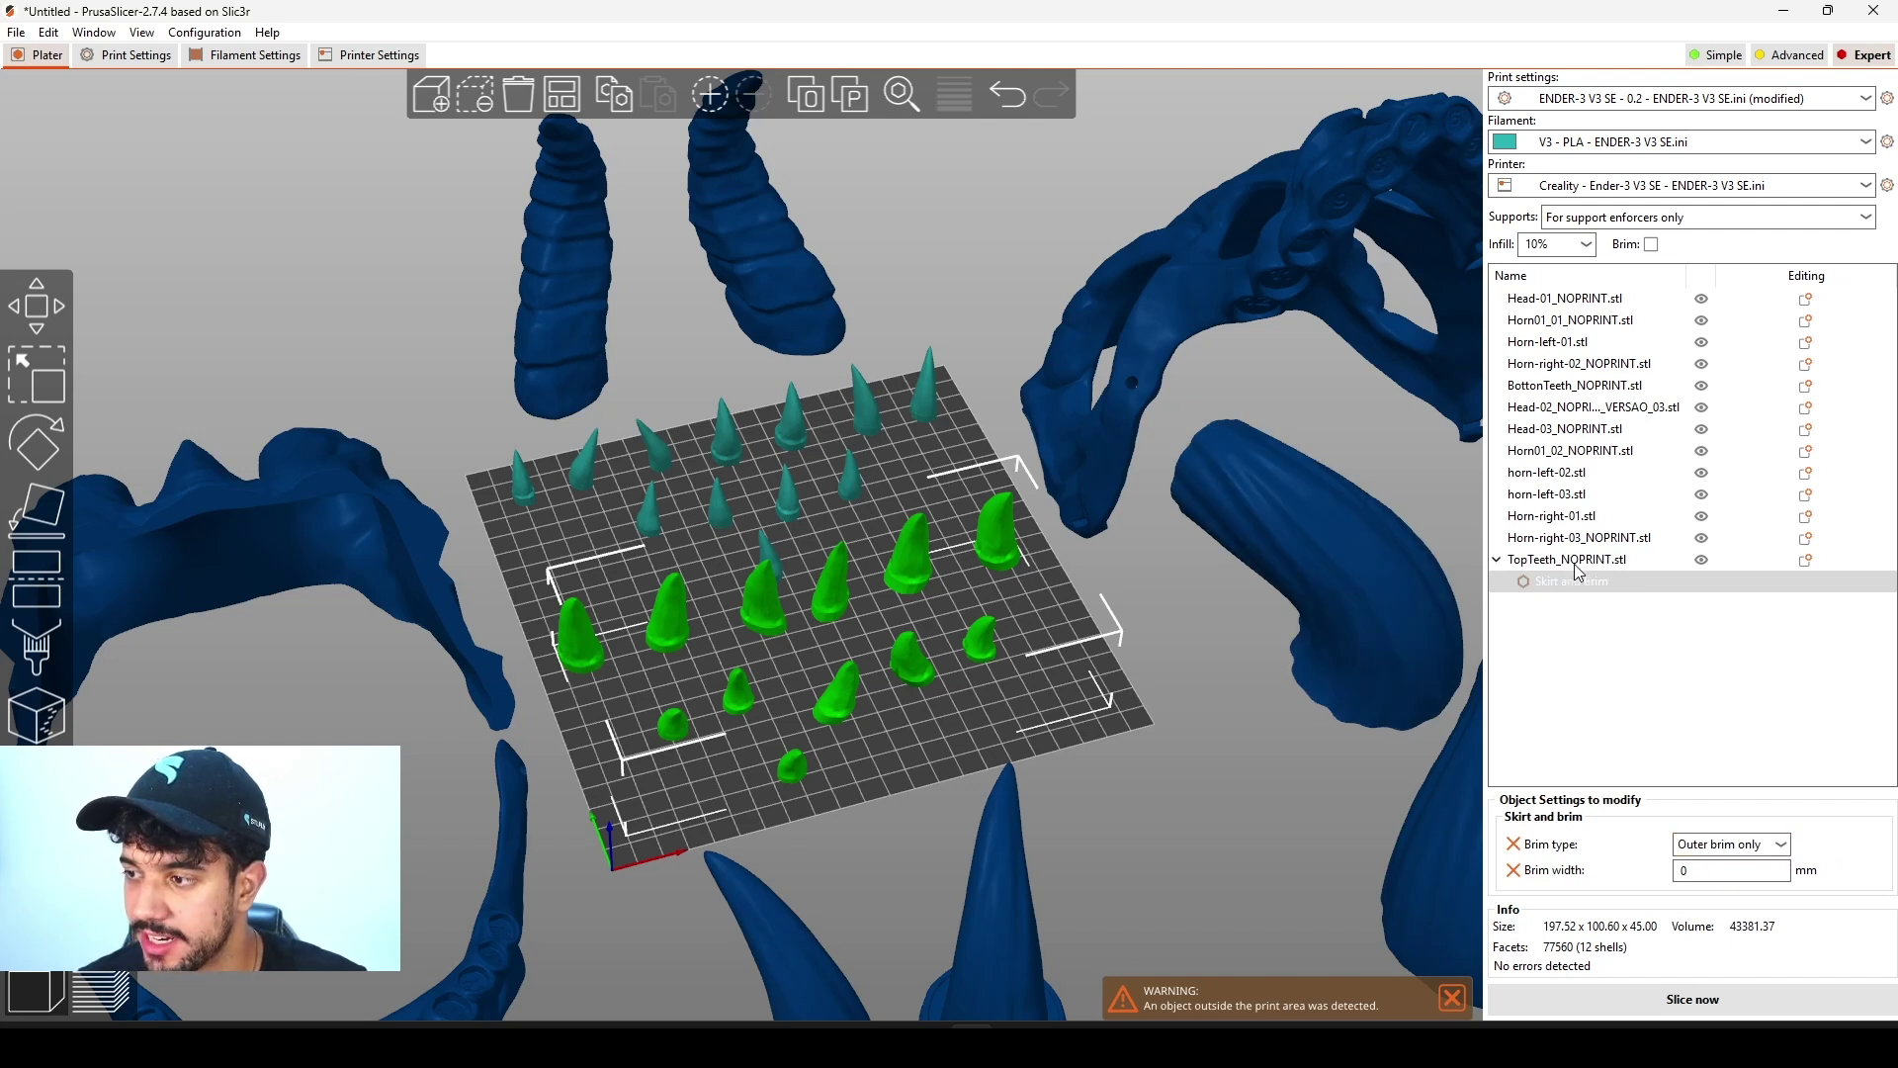
left_click(1714, 871)
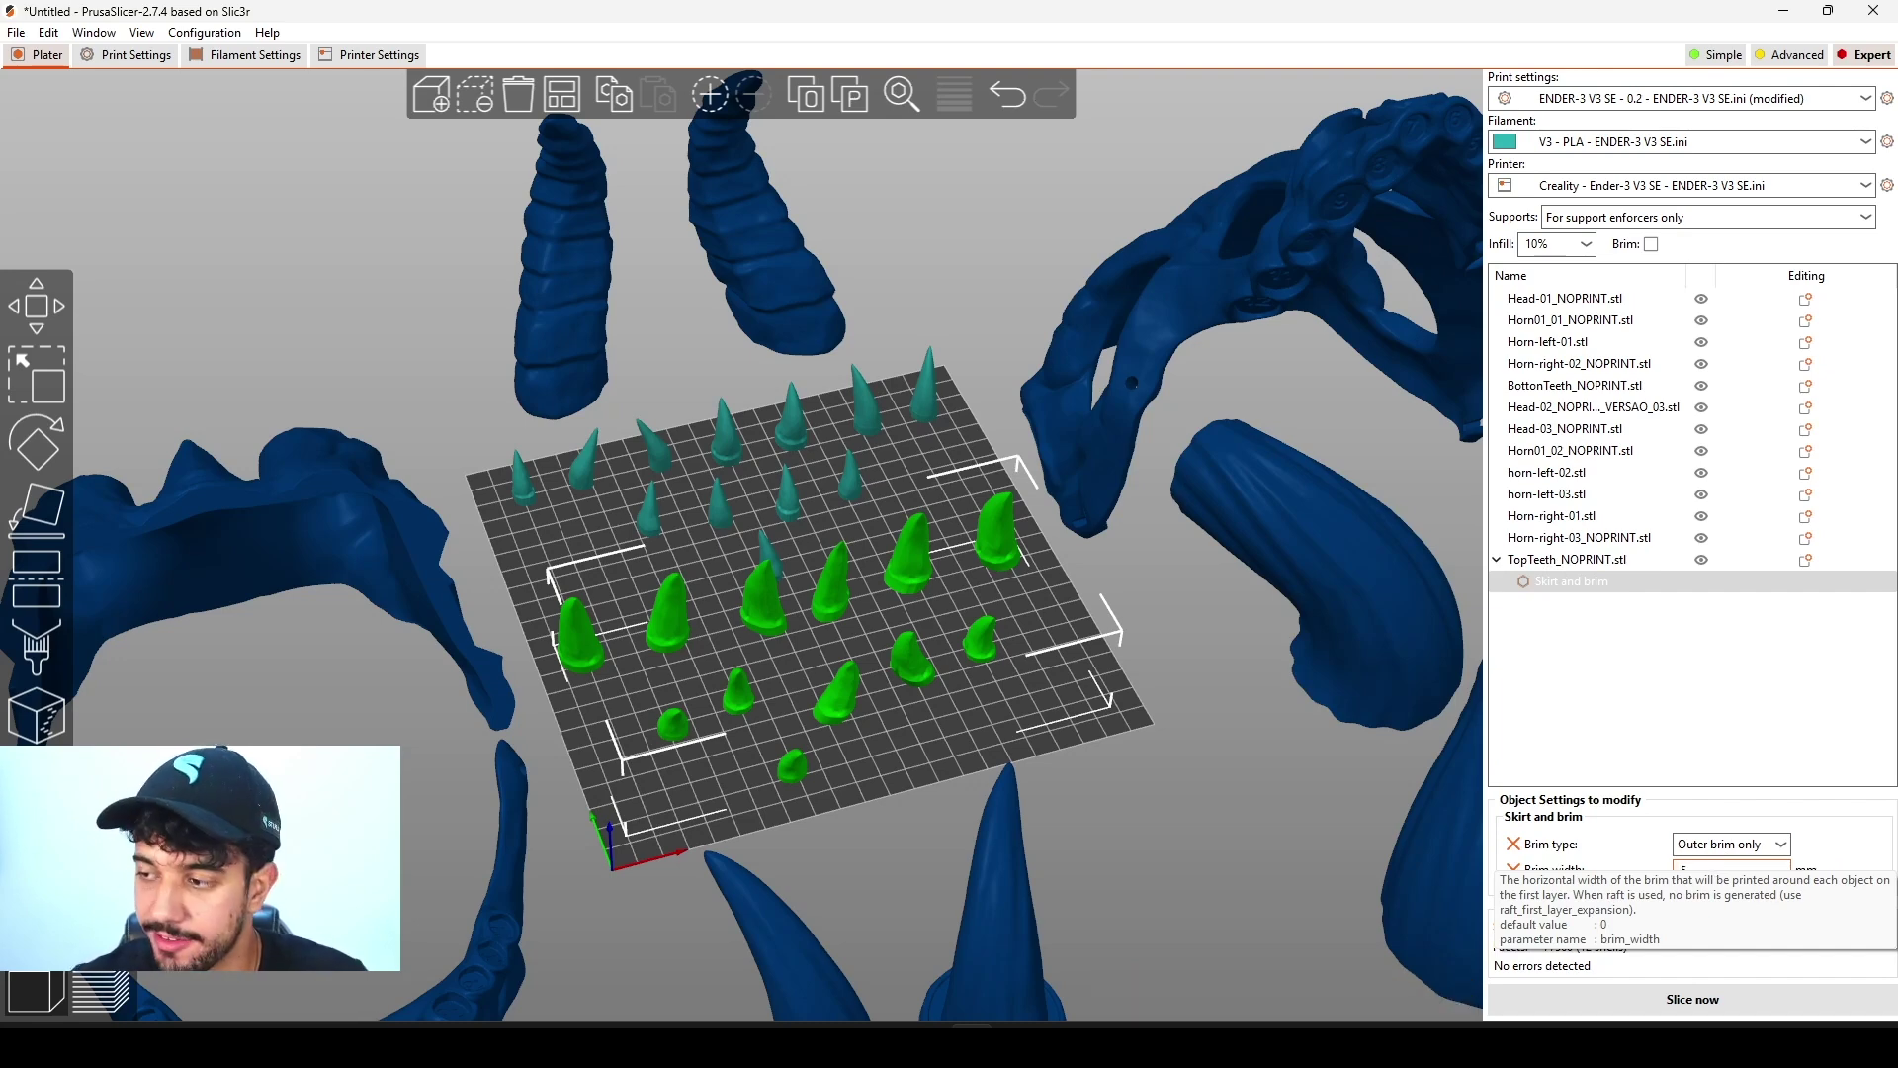
left_click(1732, 751)
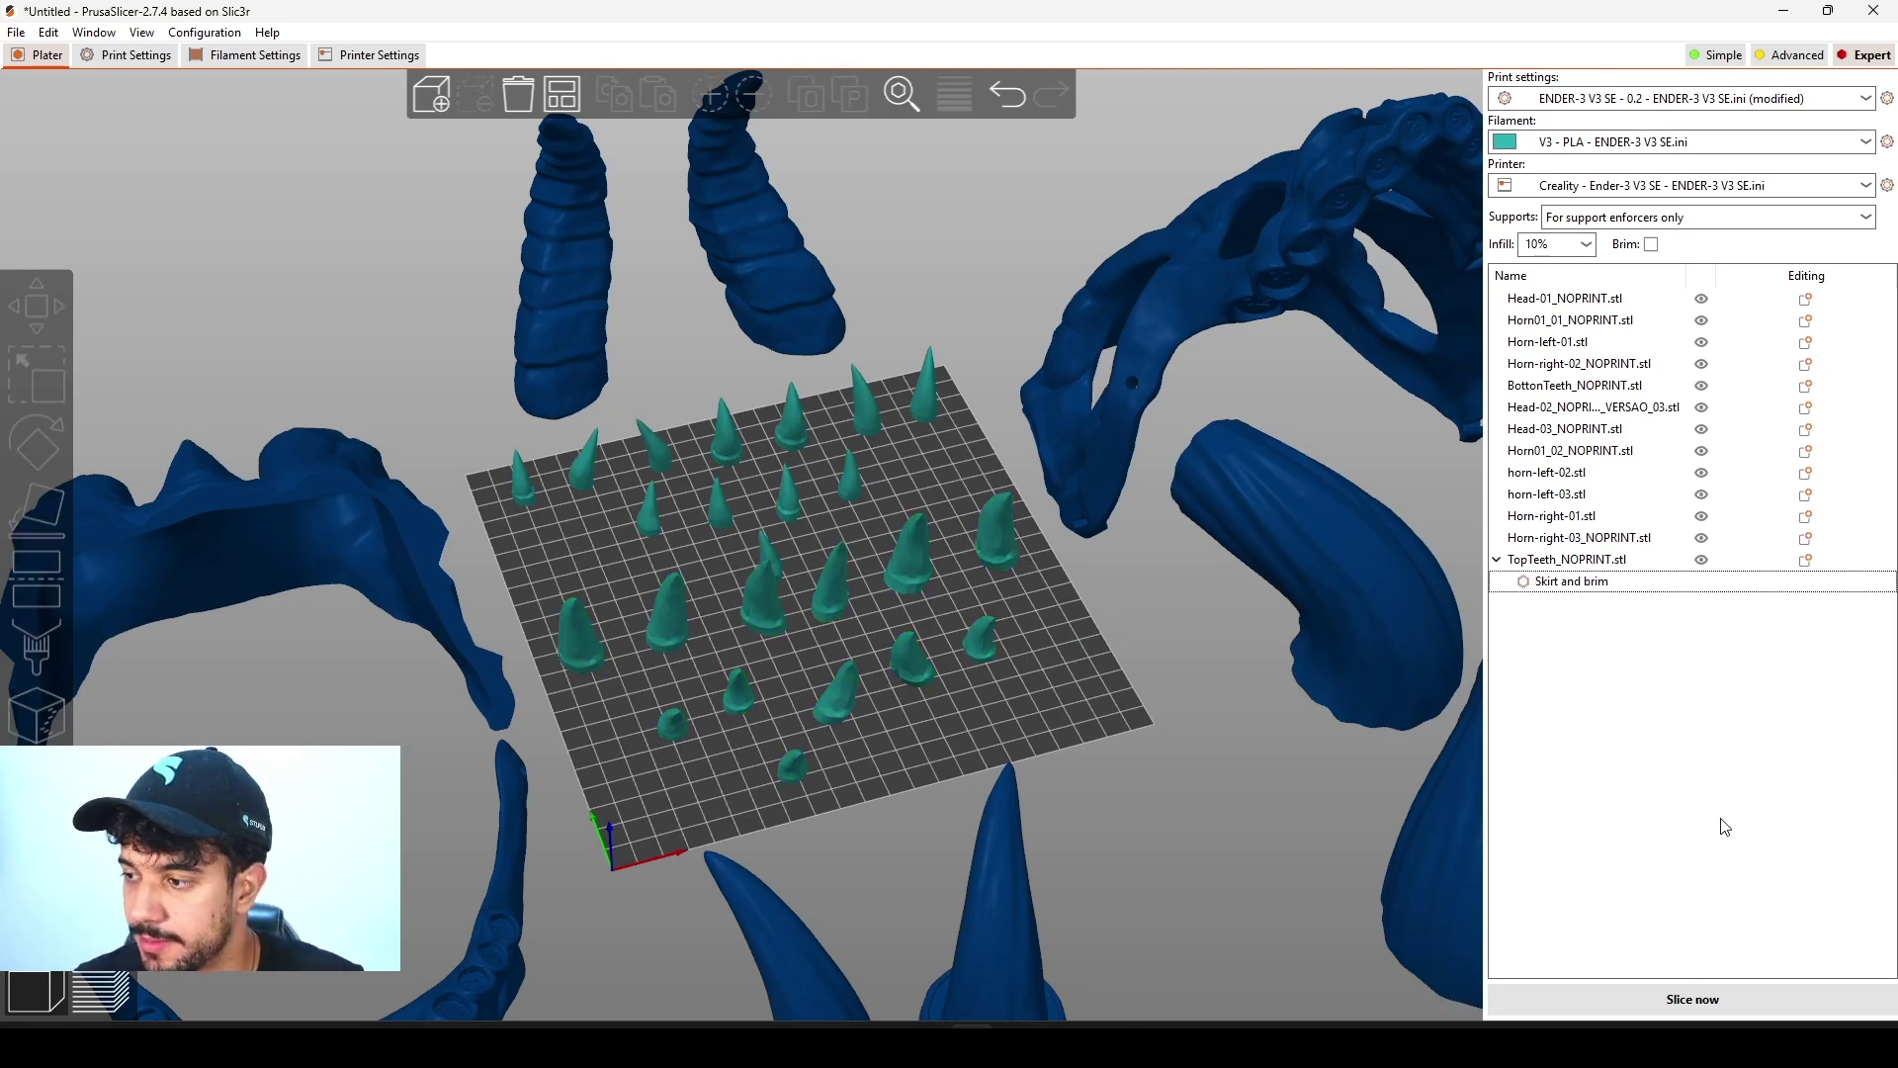
Step: Copy the top teeth's skirt and brim settings and paste them onto the bottom teeth
left_click(1587, 562)
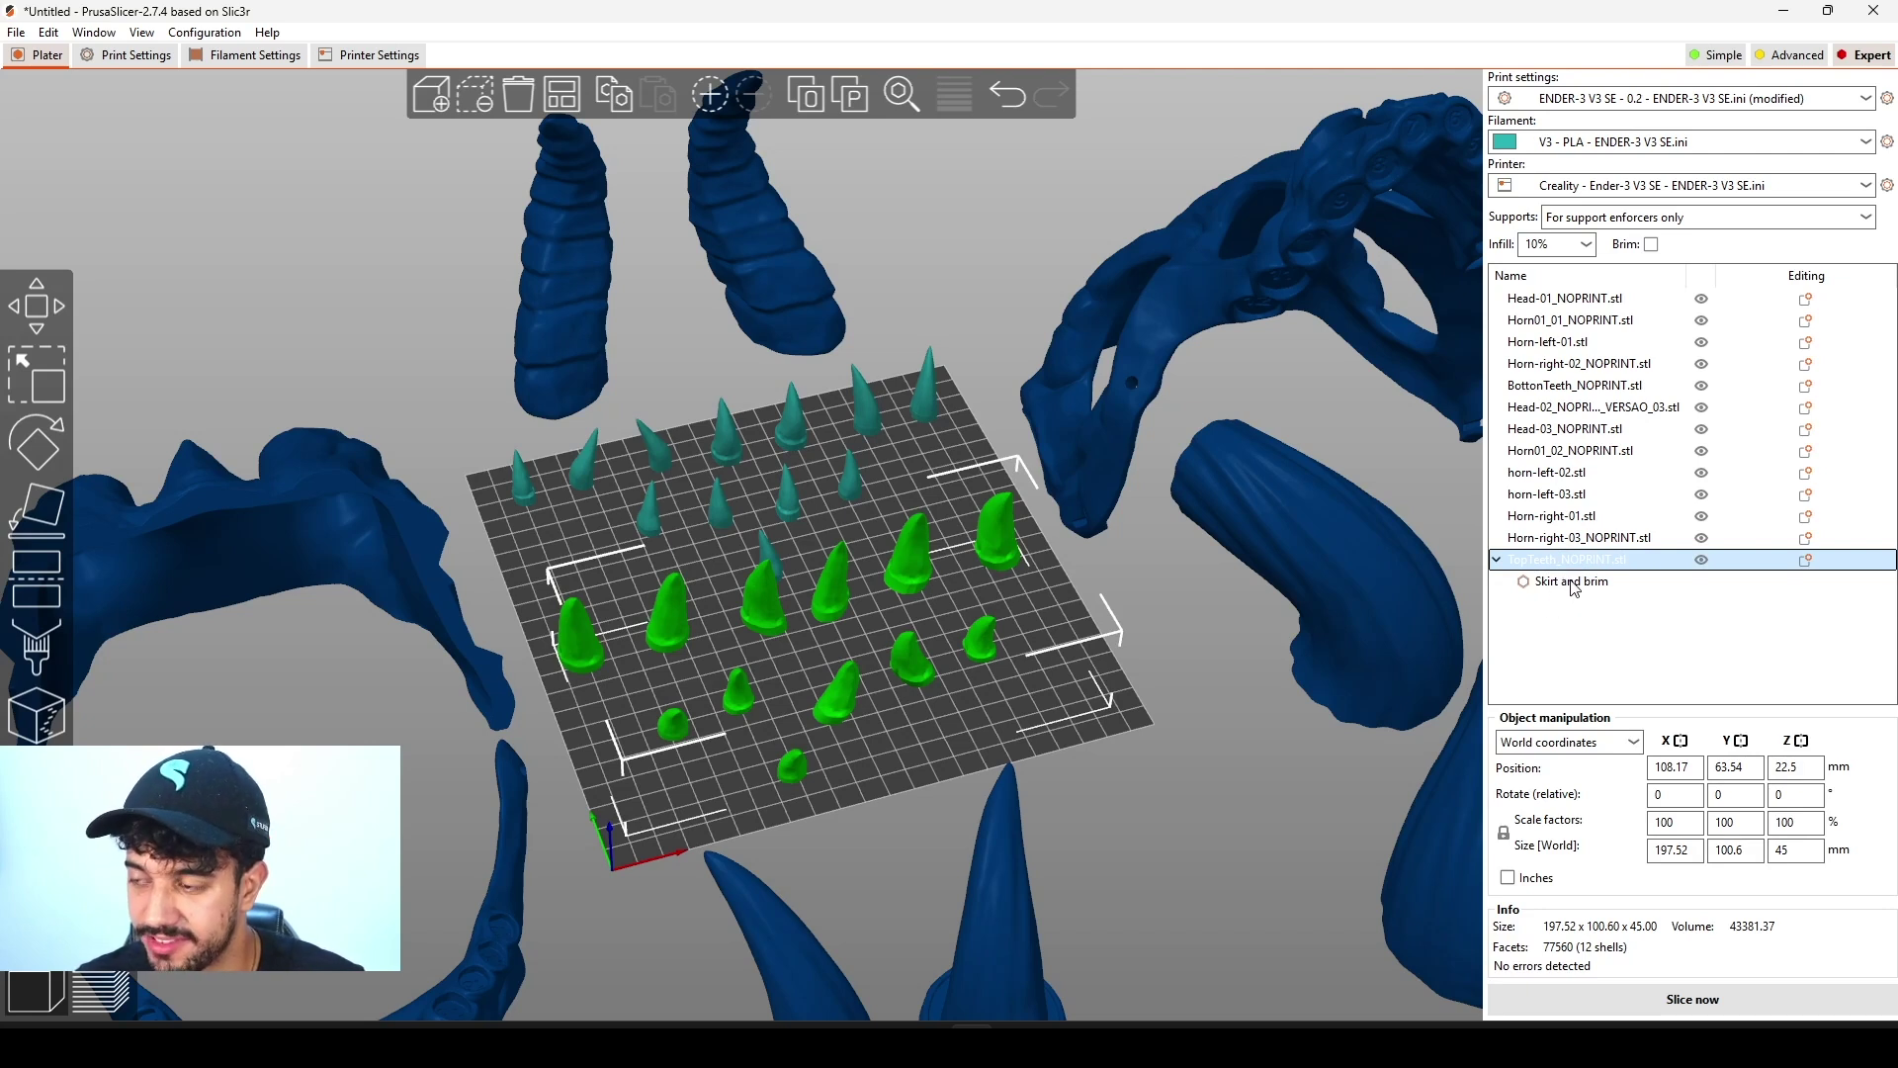
left_click(1572, 583)
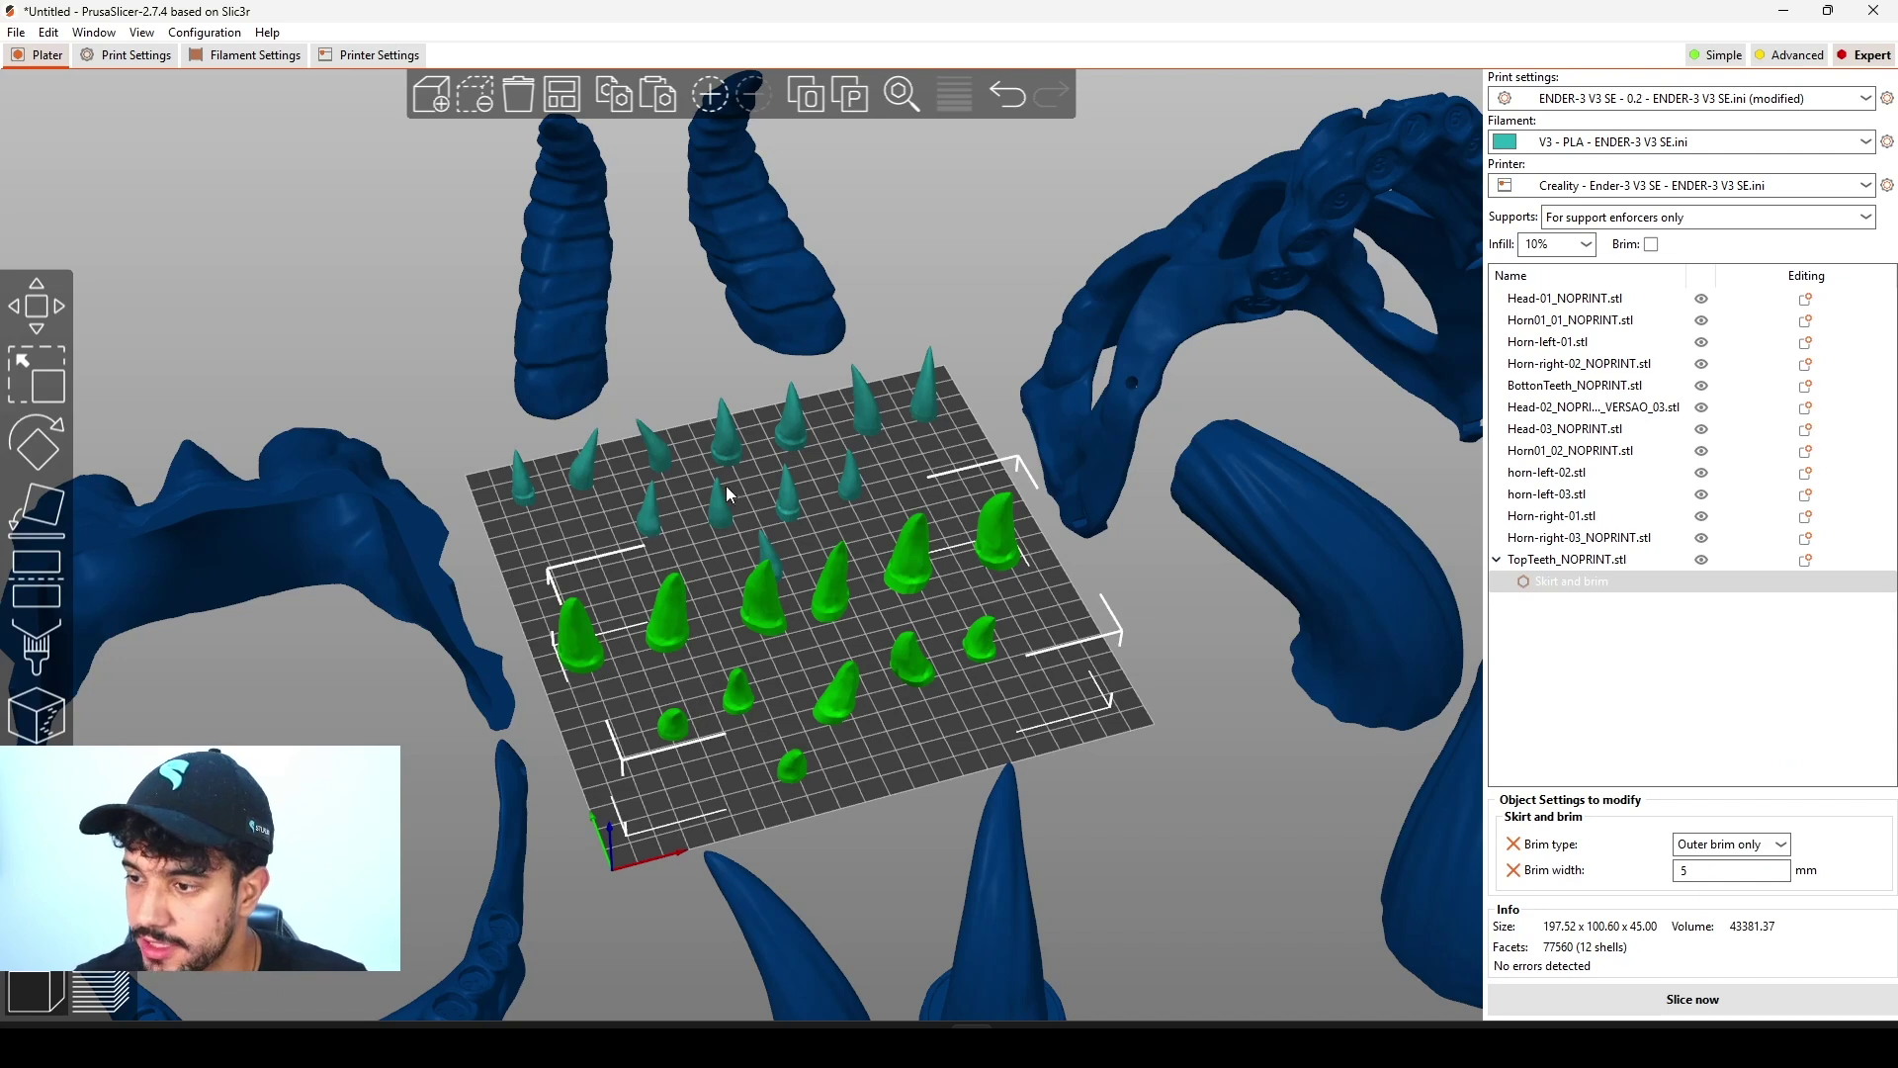
left_click(727, 447)
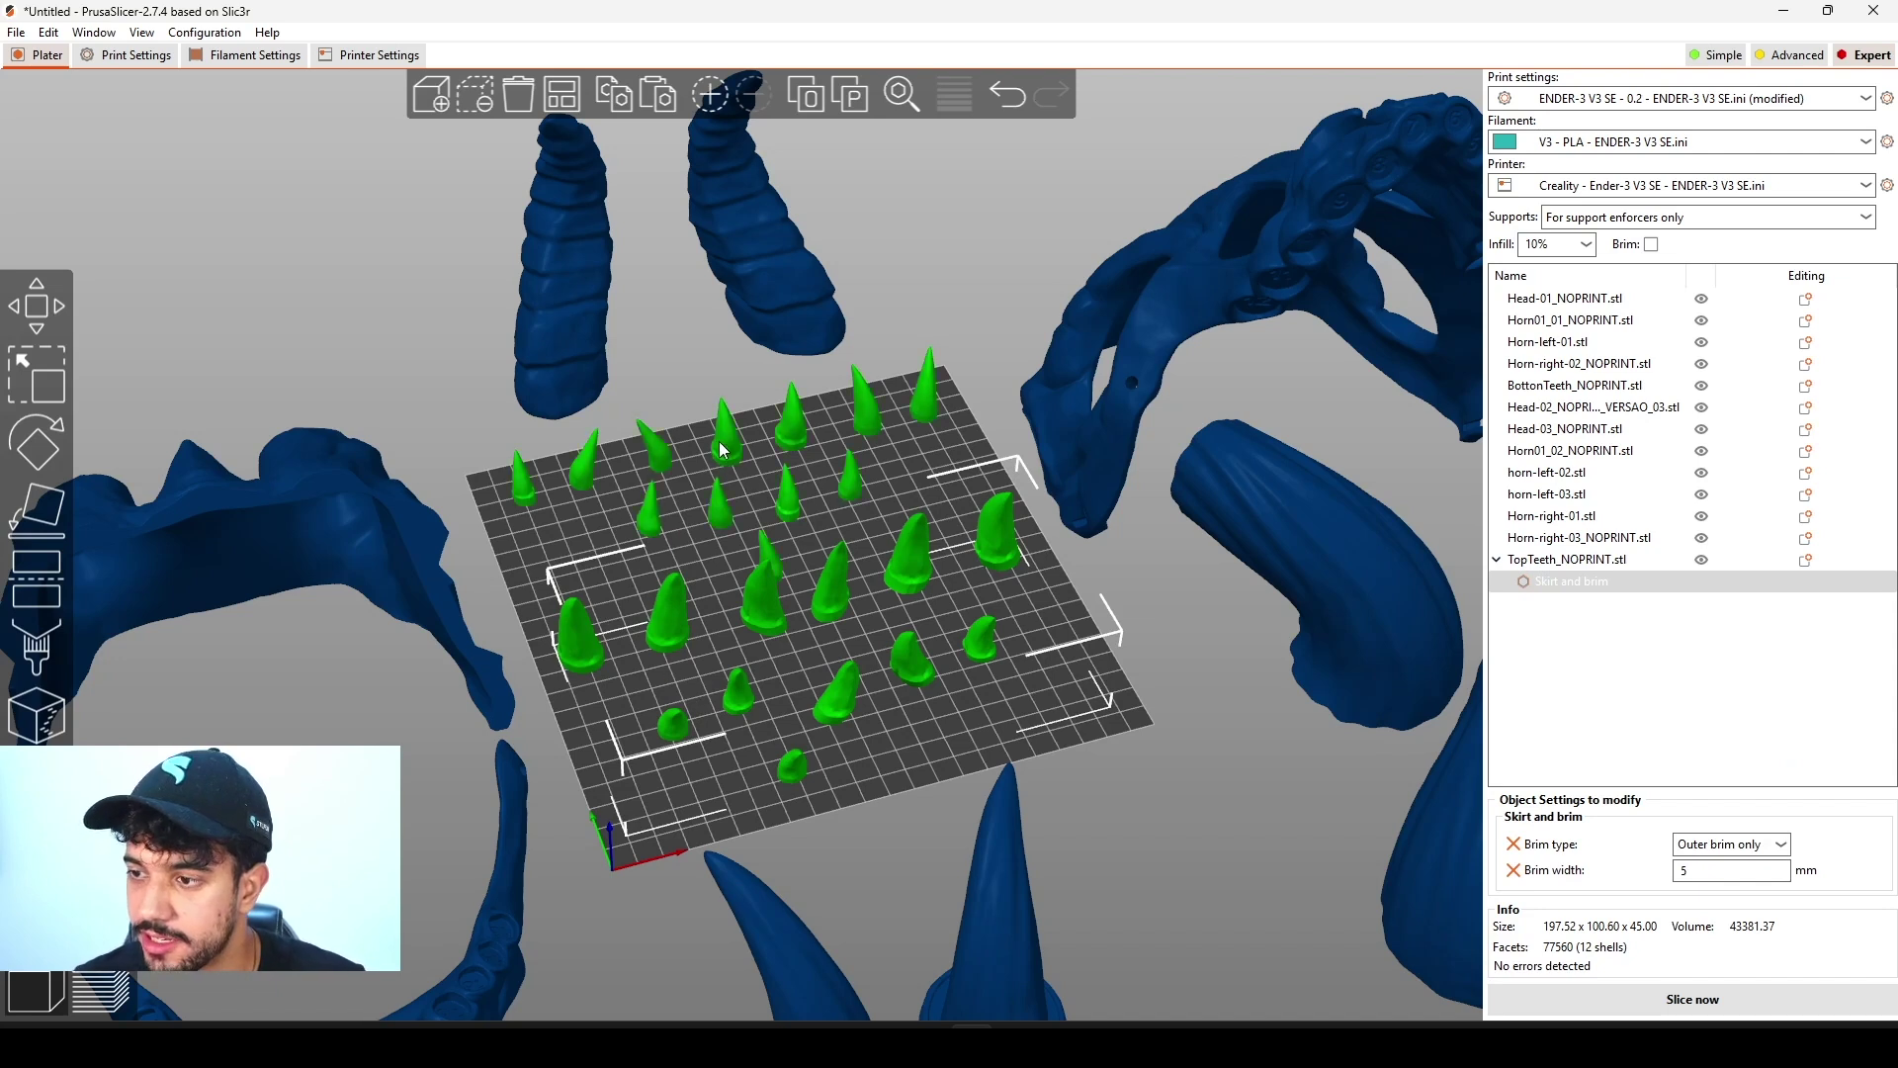
left_click(1624, 392)
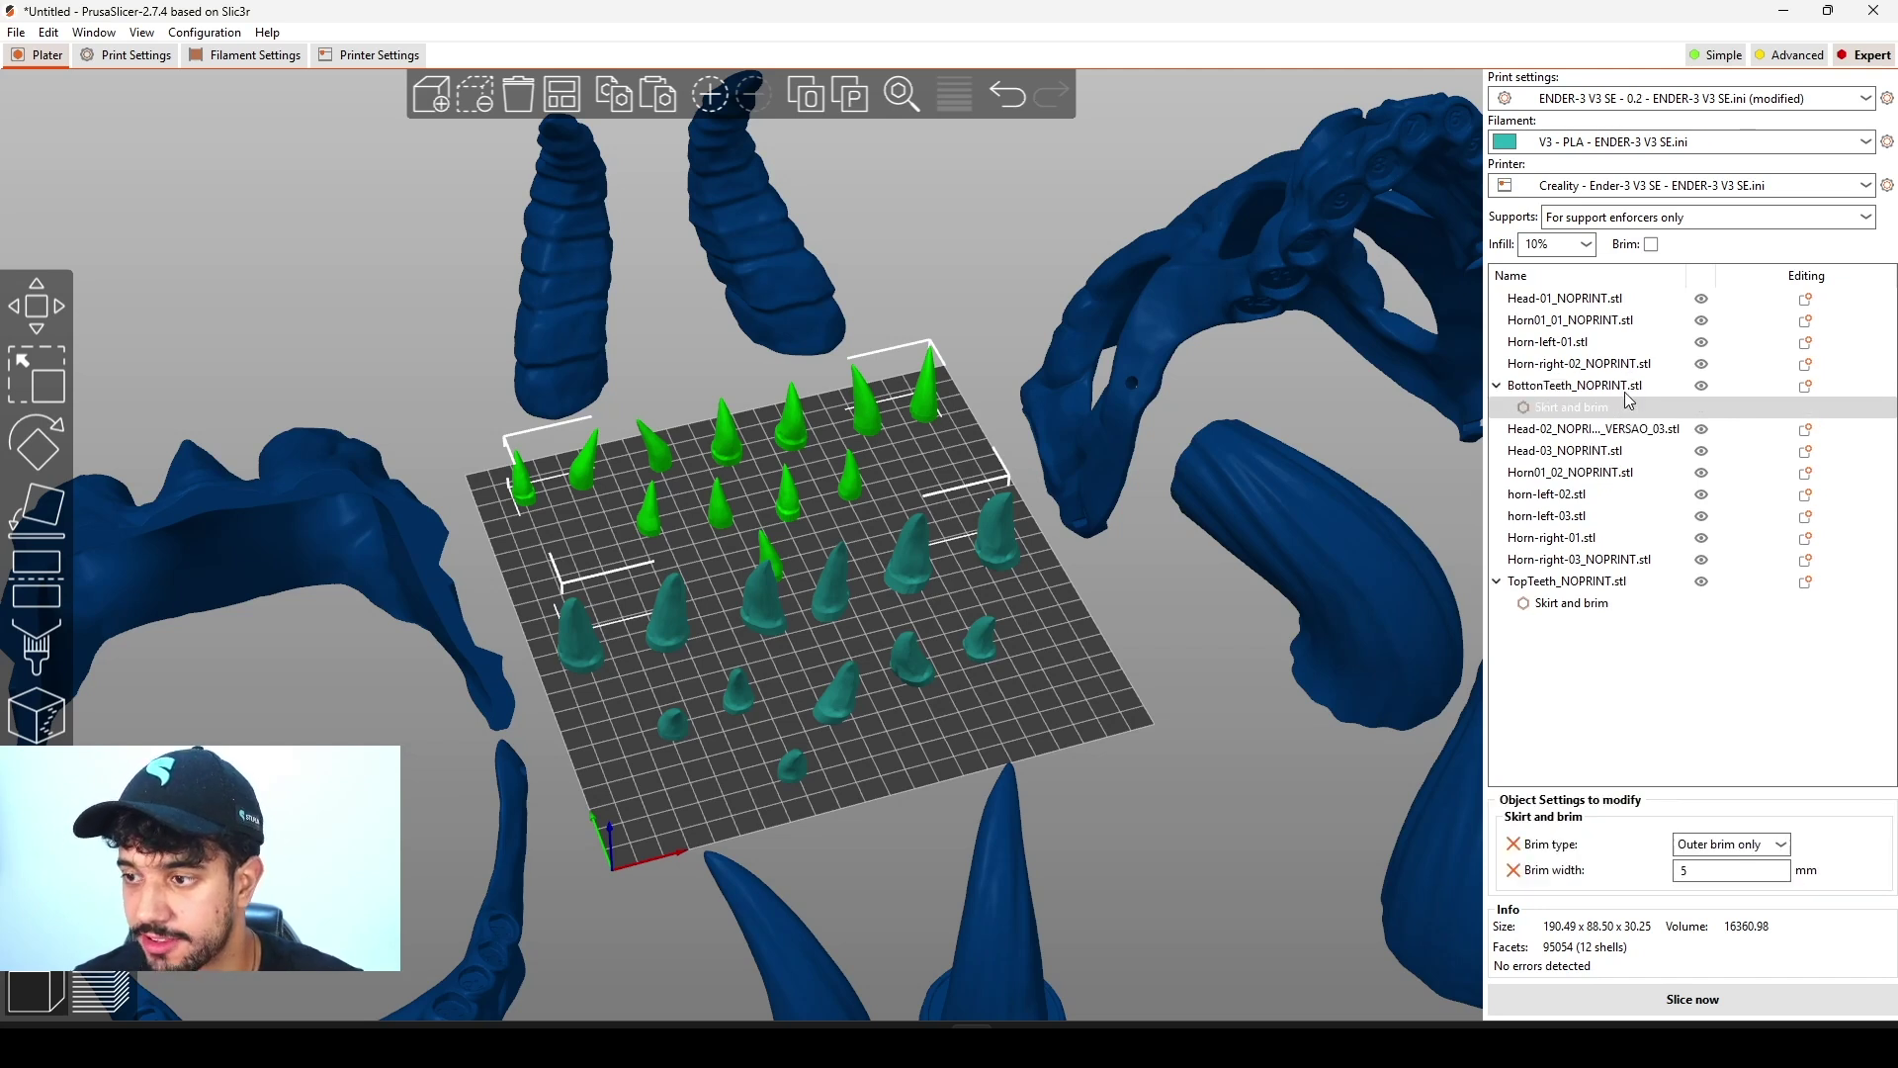
Step: Check the skirt and brim settings of the bottom teeth and the top teeth, and clear the selection
left_click(1570, 390)
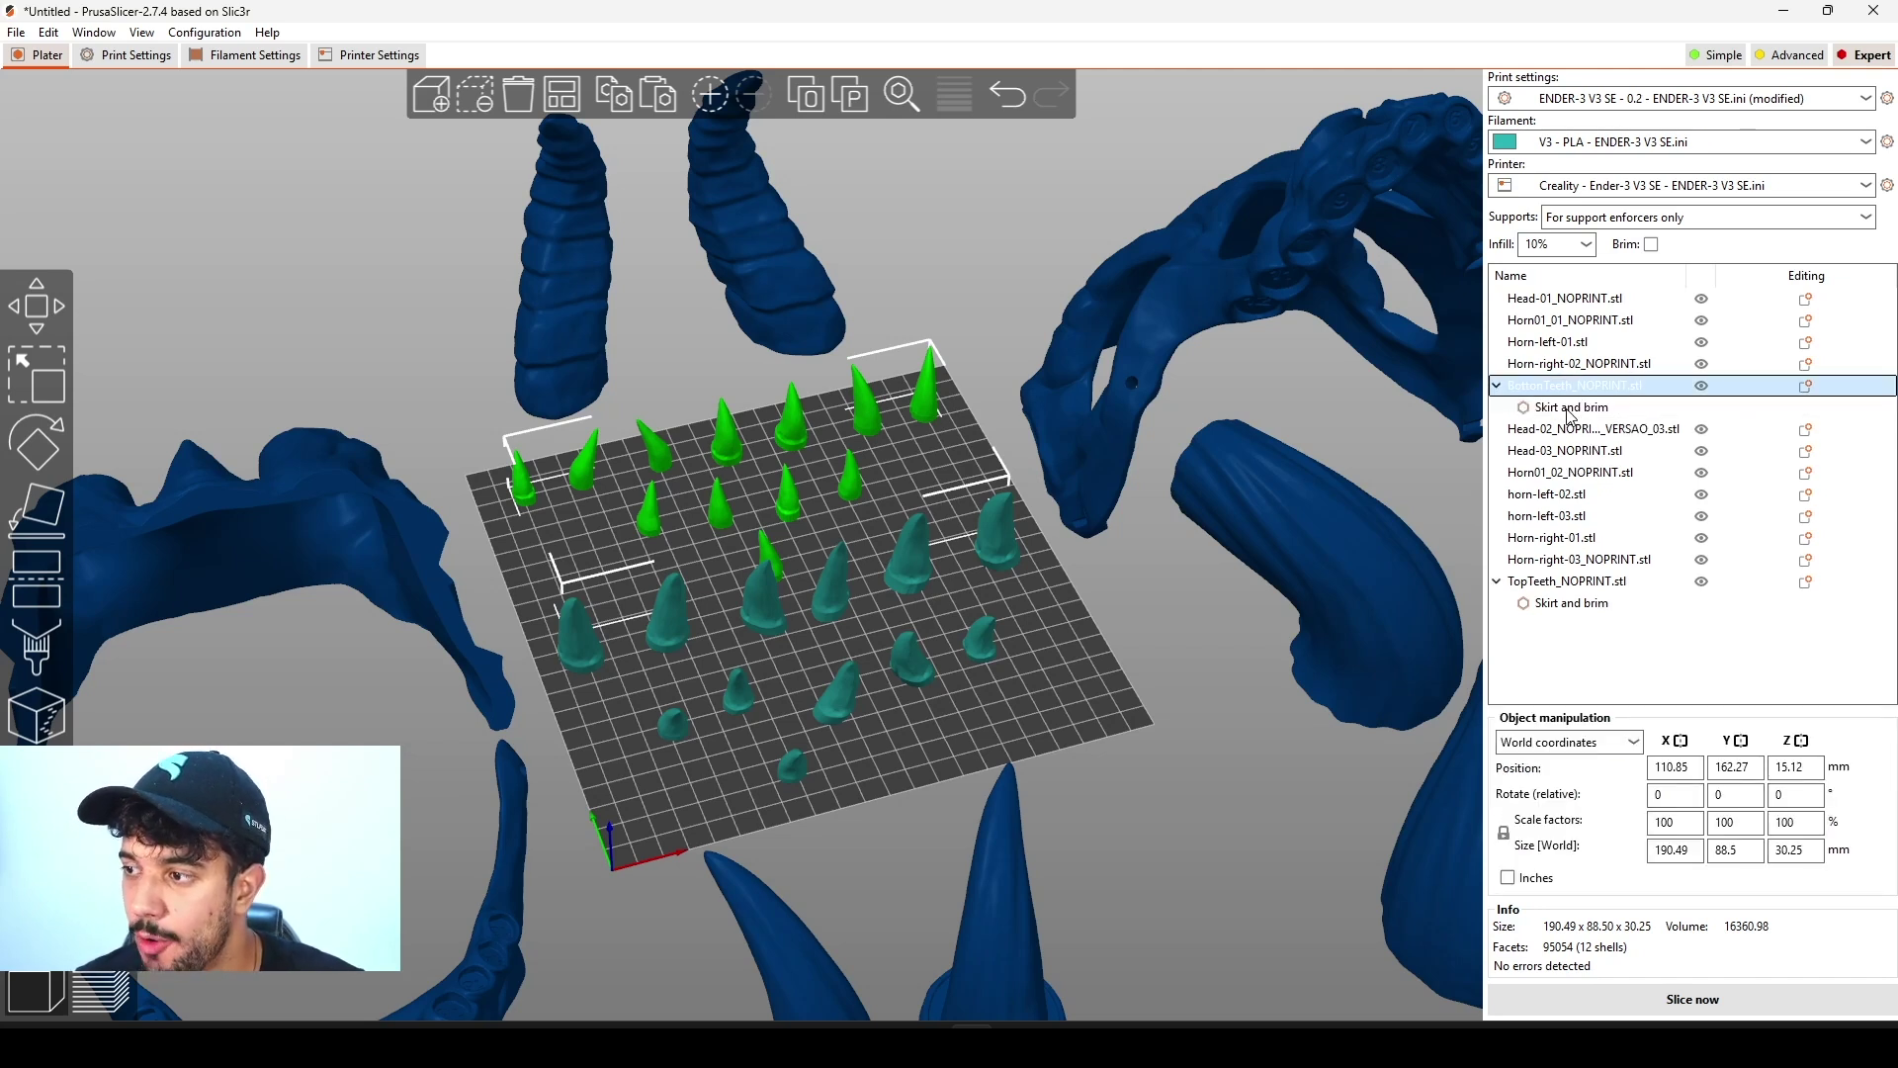
left_click(1571, 411)
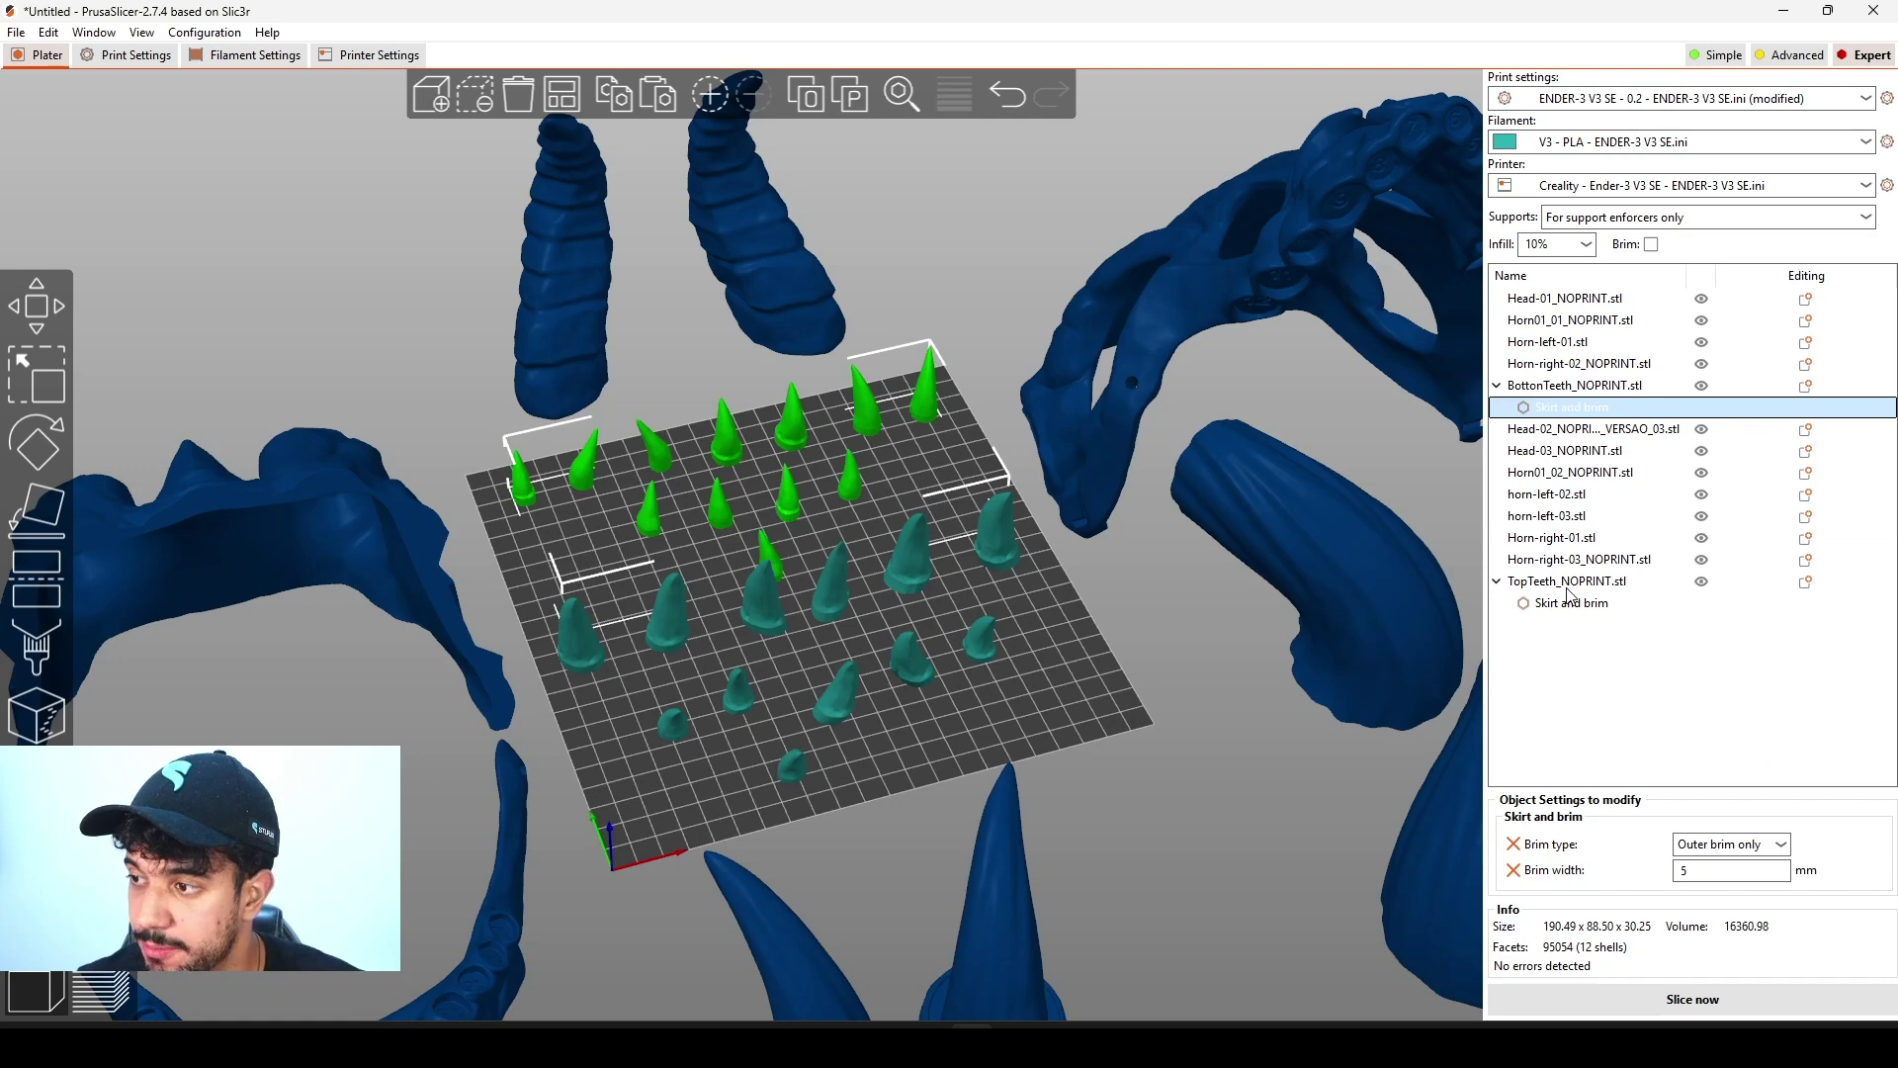
left_click(1571, 605)
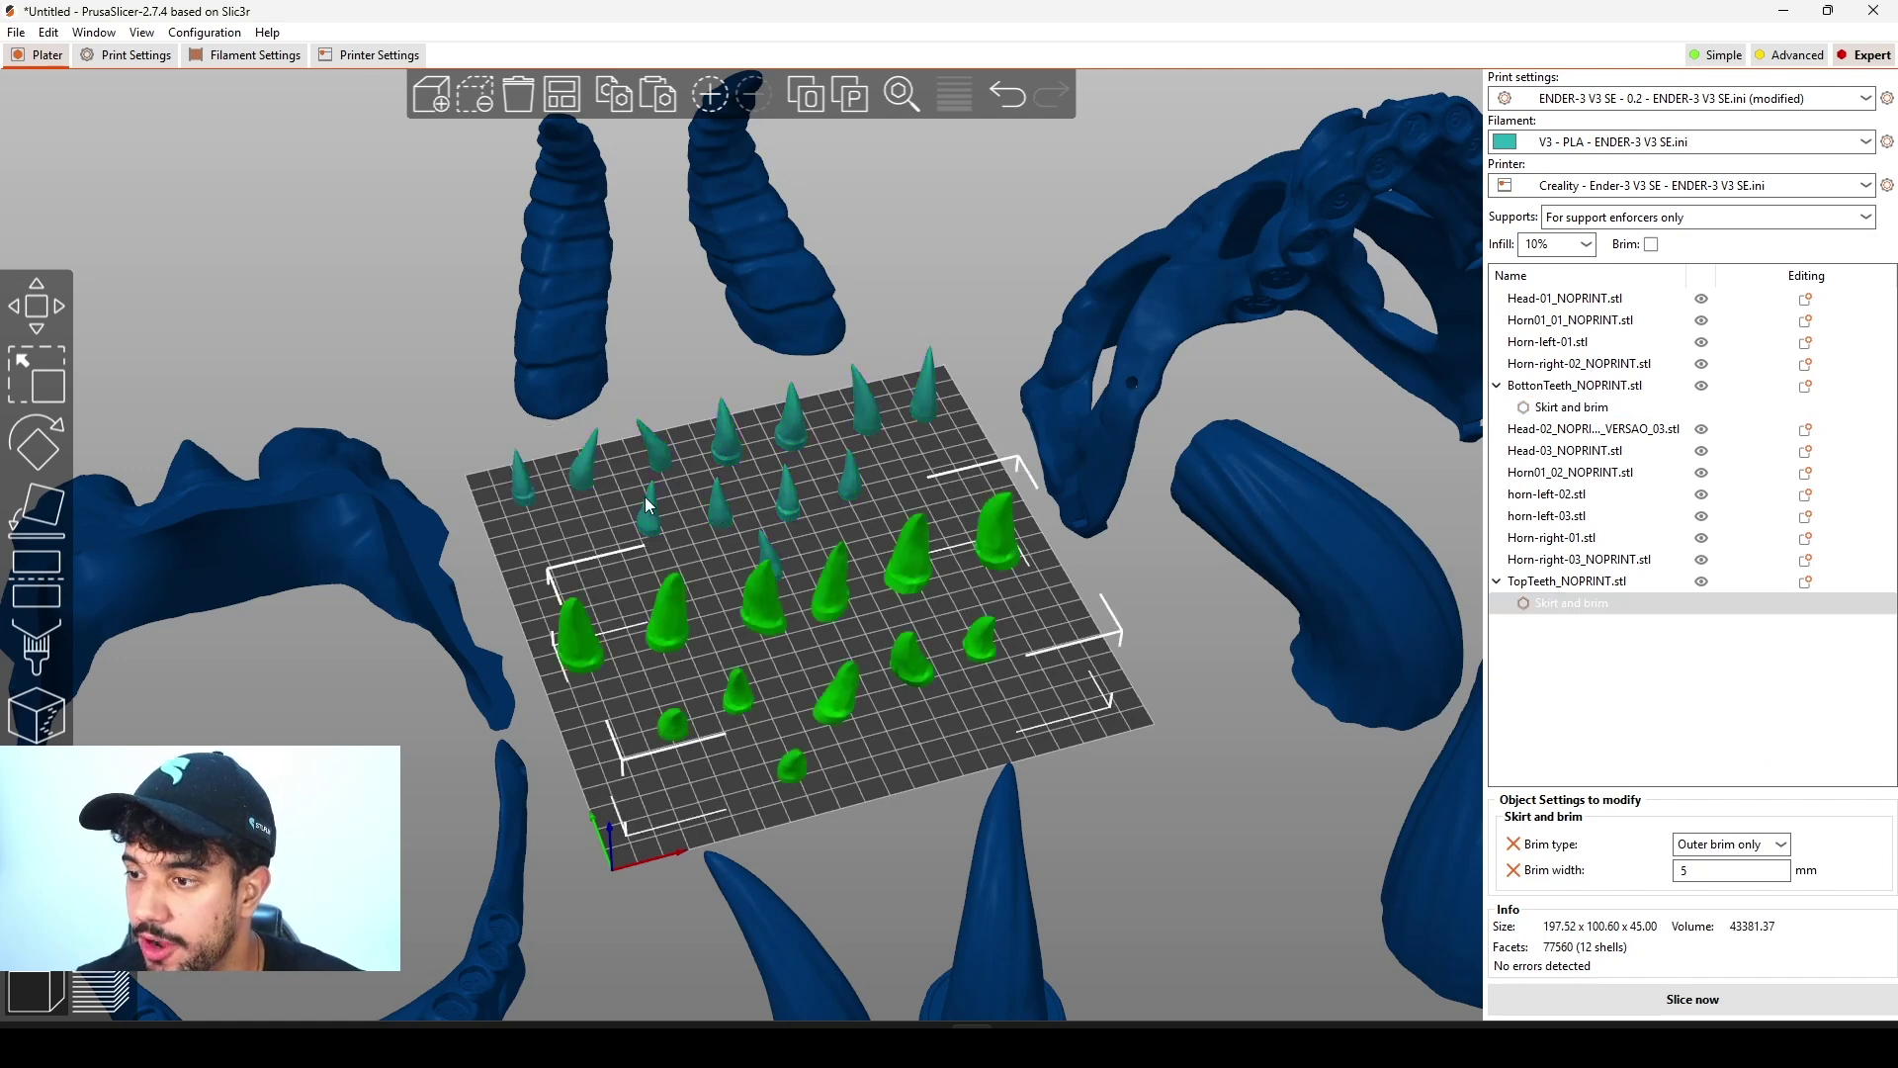
left_click(782, 500)
left_click(1173, 697)
Step: Paste the copied skirt and brim settings onto the Head-02 skull part
scroll(1176, 697, "down", 4)
scroll(1177, 706, "down", 3)
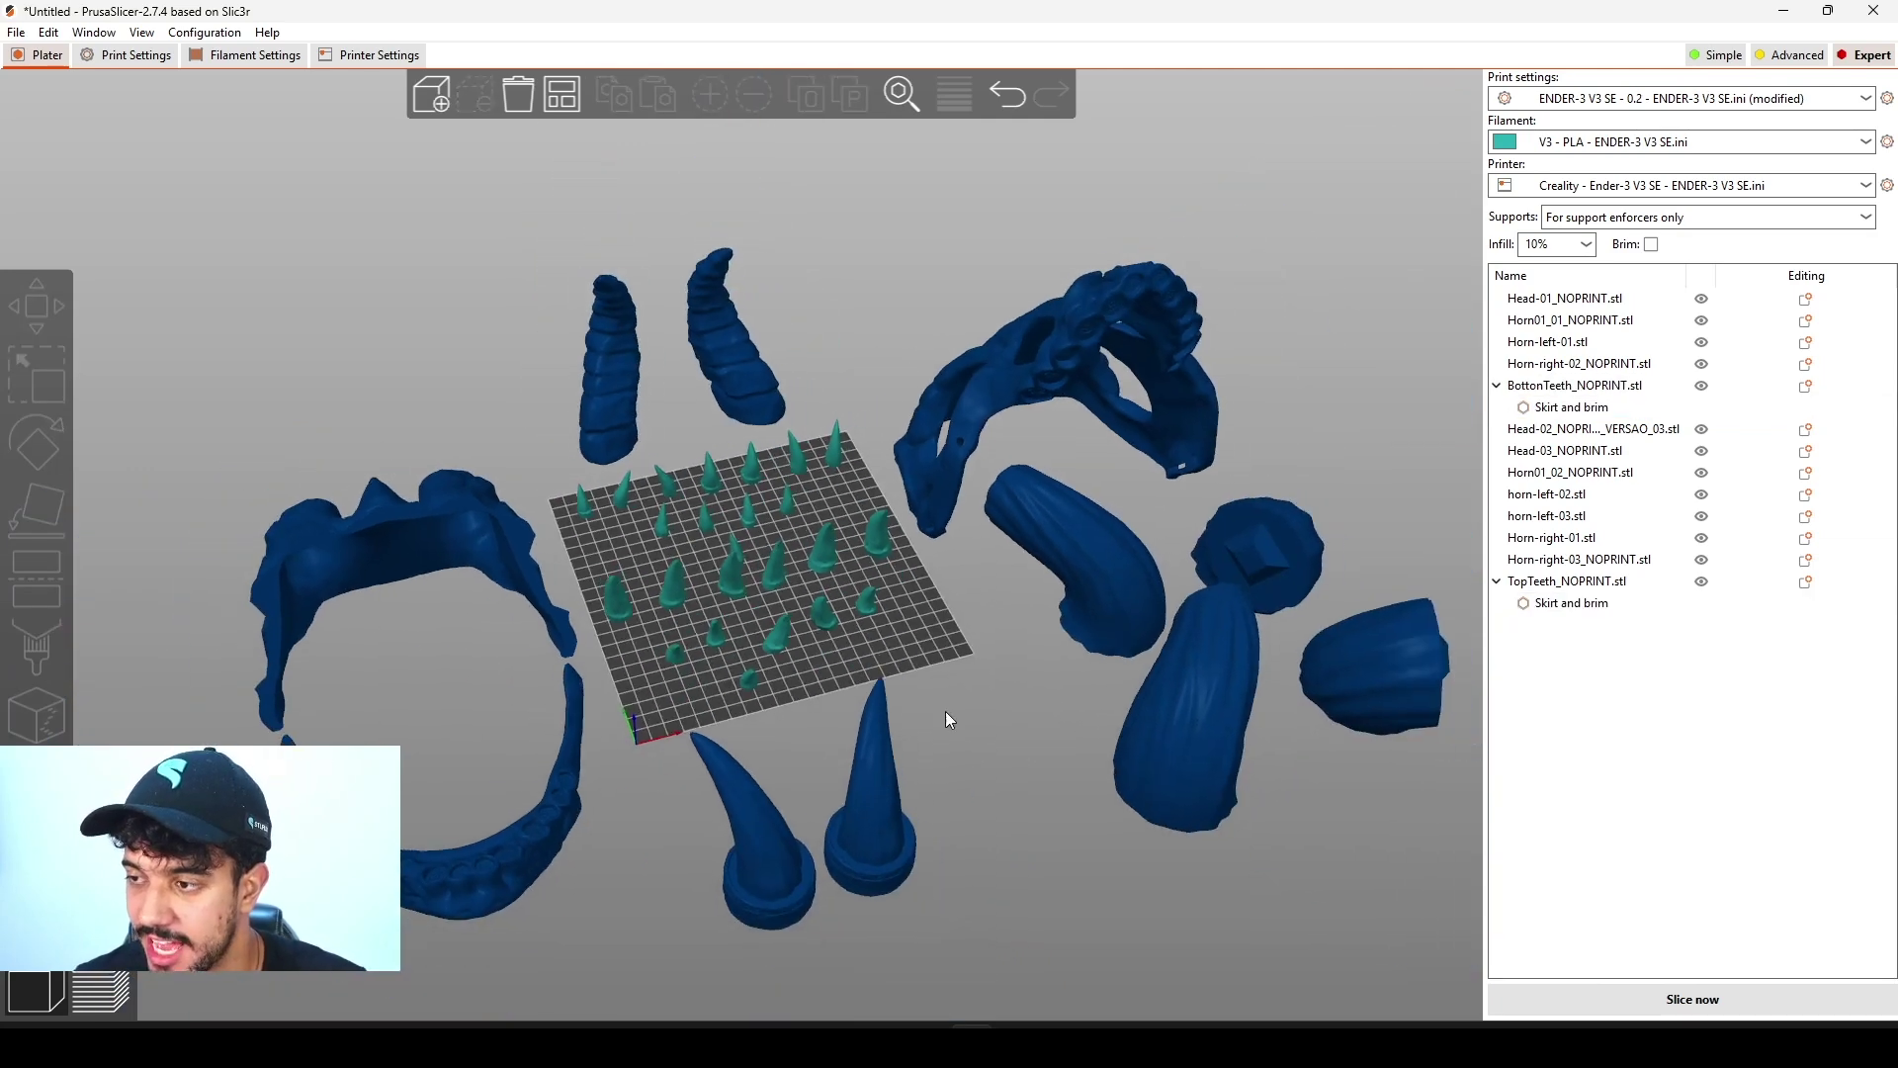
left_click(961, 354)
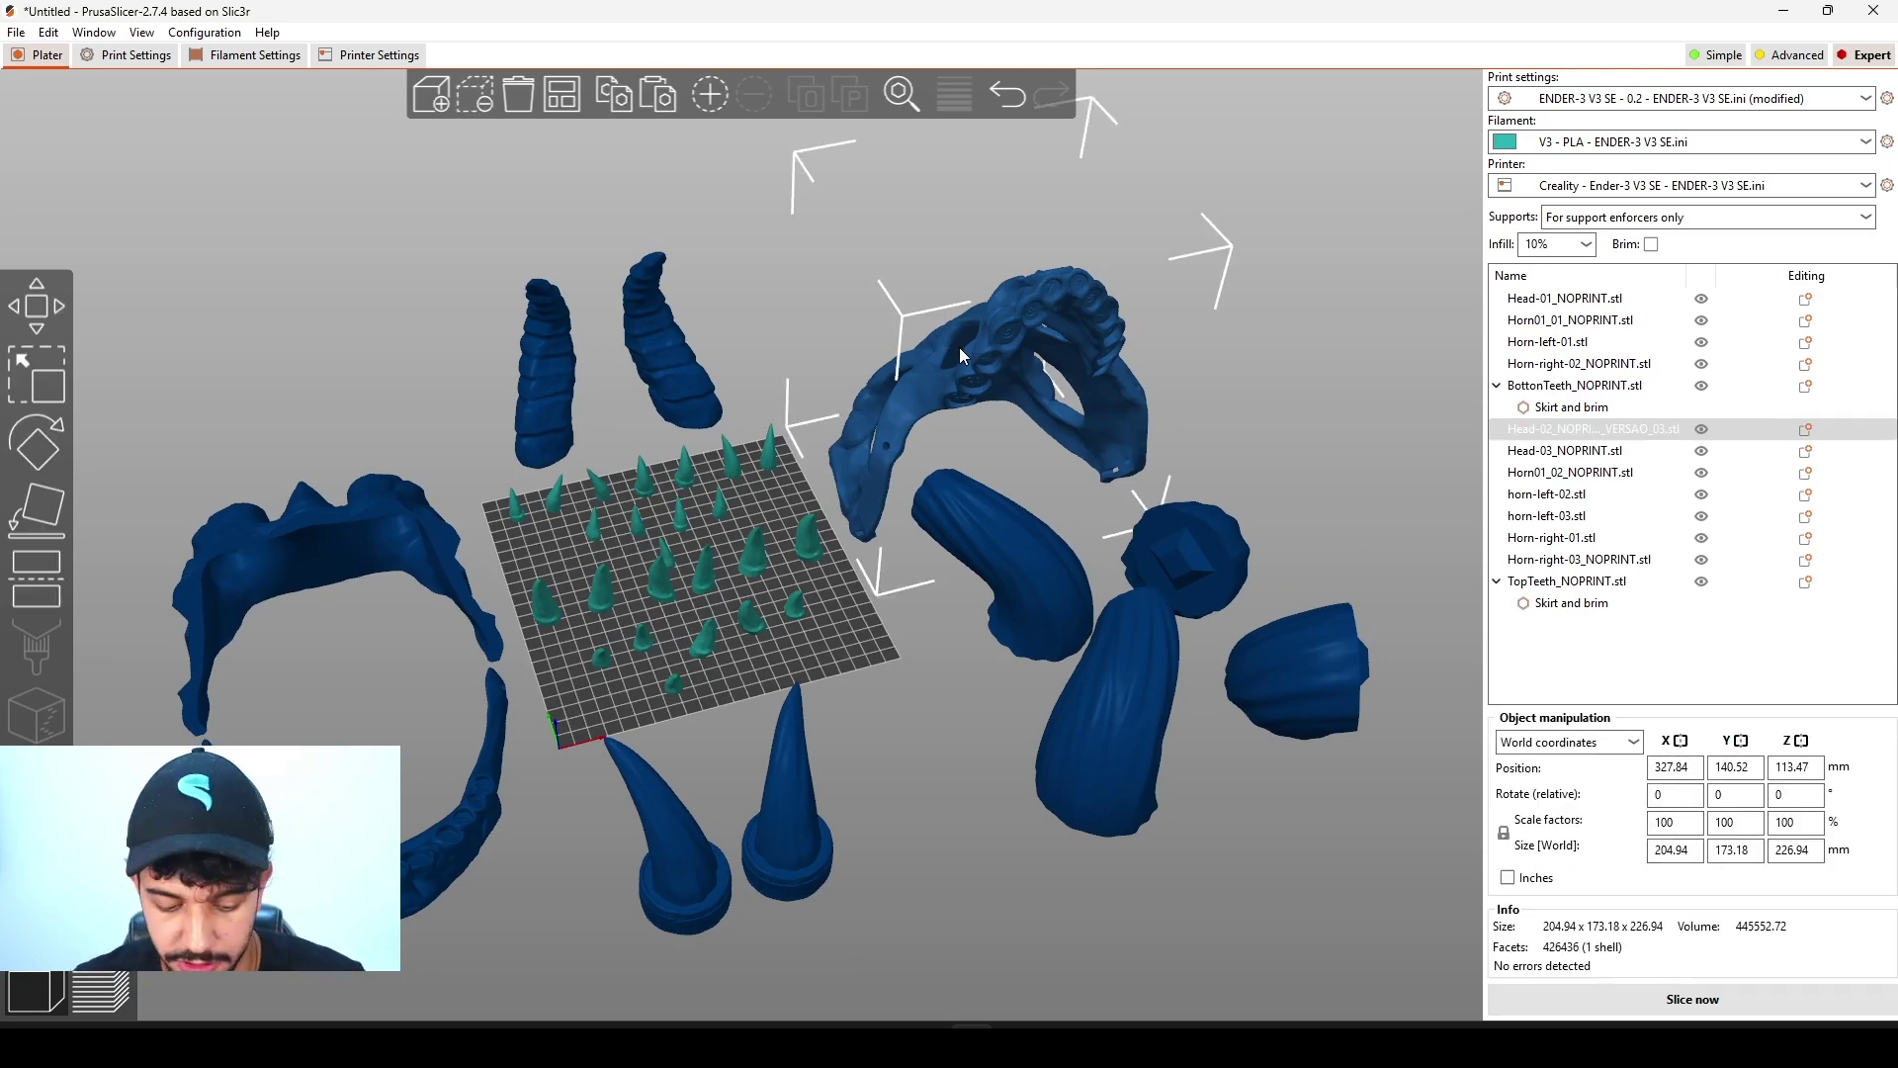
key("ctrl+v")
Step: Paste the copied skirt and brim settings onto the Head-03 jaw part and the Head-01 part
left_click(973, 755)
left_click_drag(878, 822, 886, 633)
left_click(851, 212)
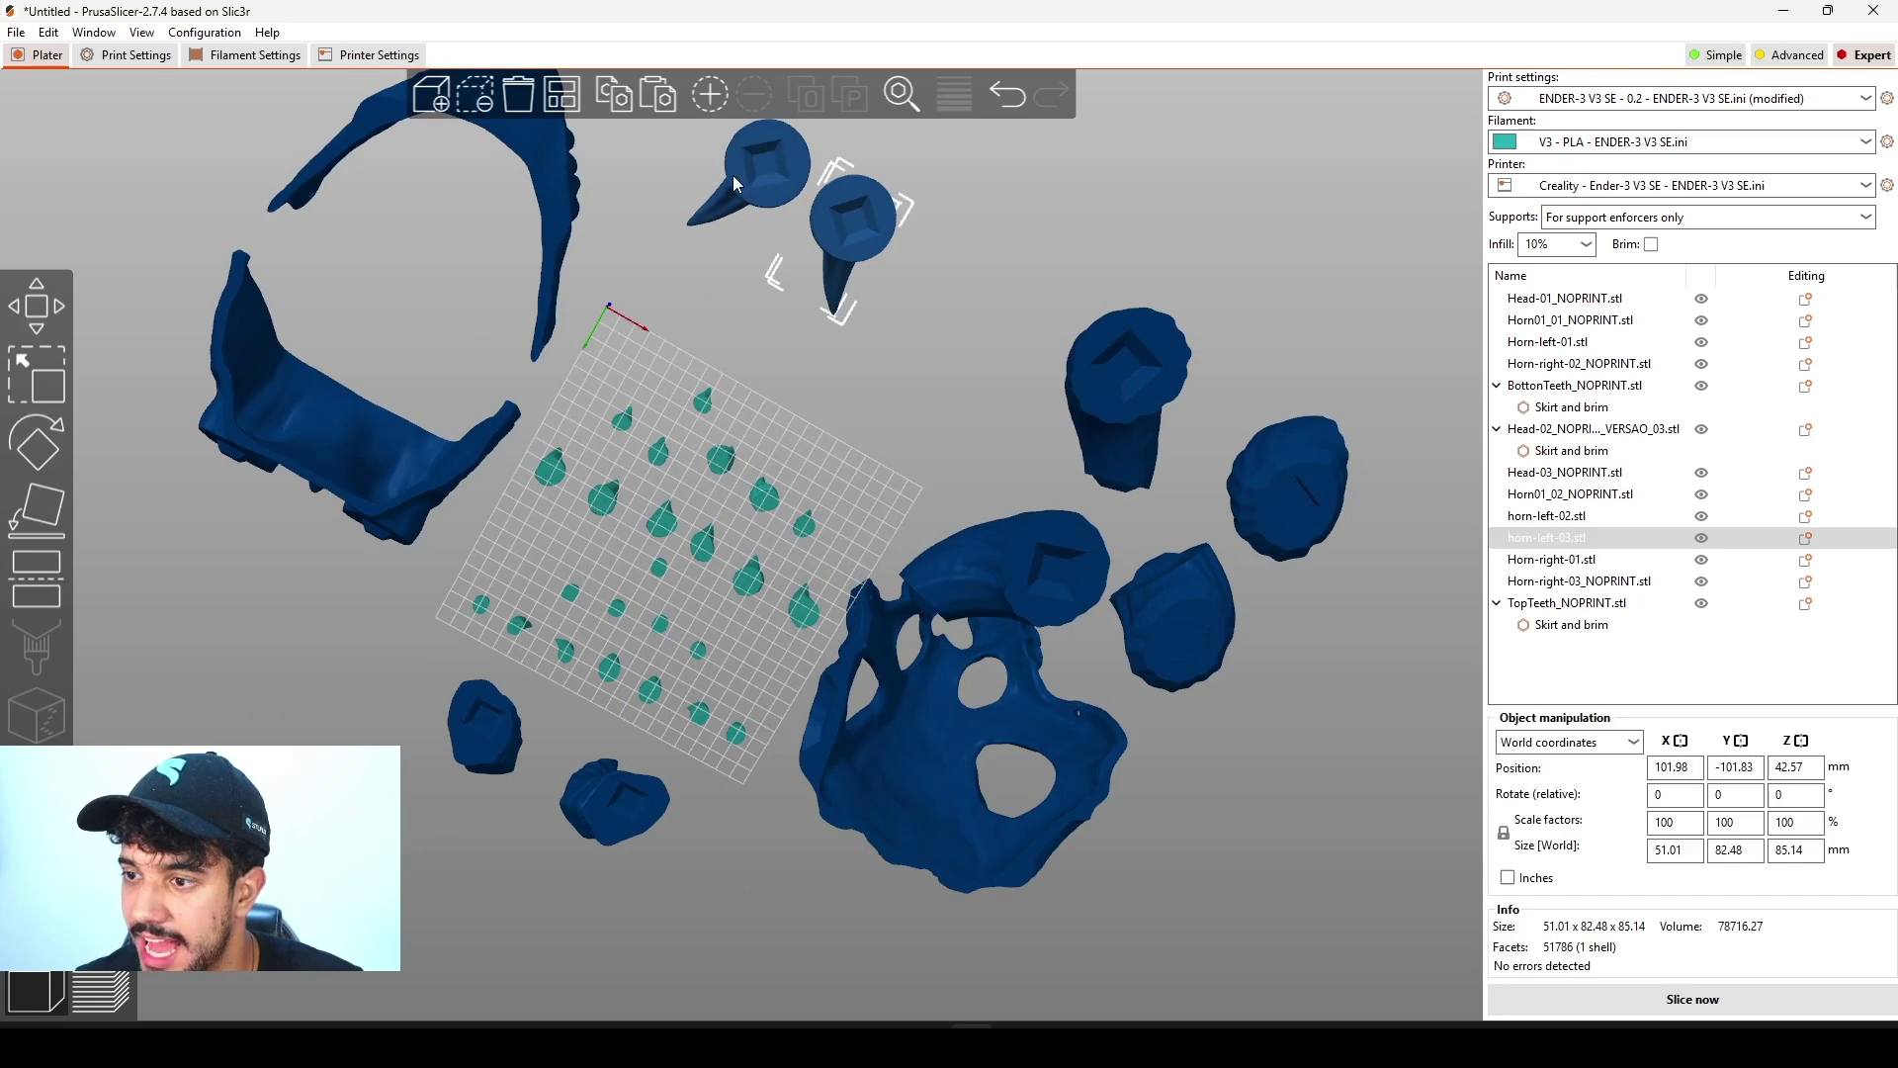
left_click(537, 218)
left_click(554, 217)
key("z")
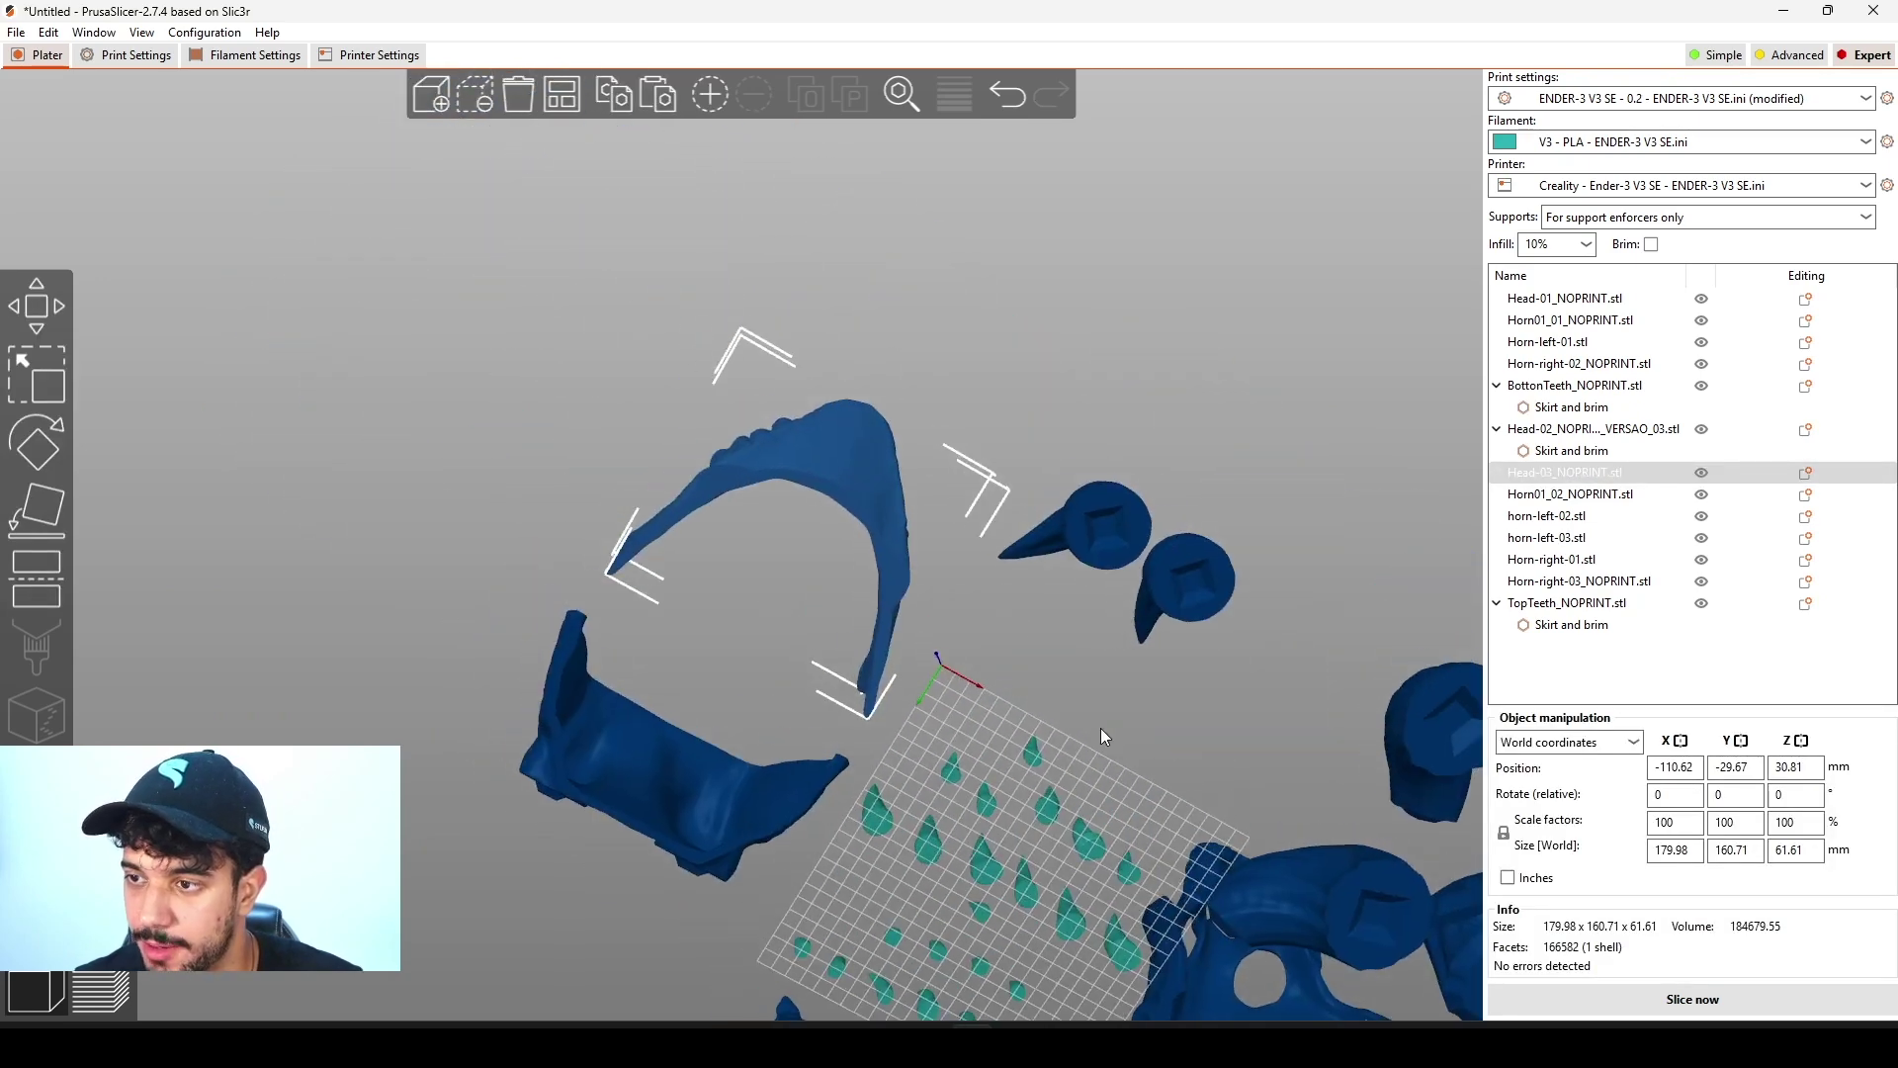
key("ctrl+v")
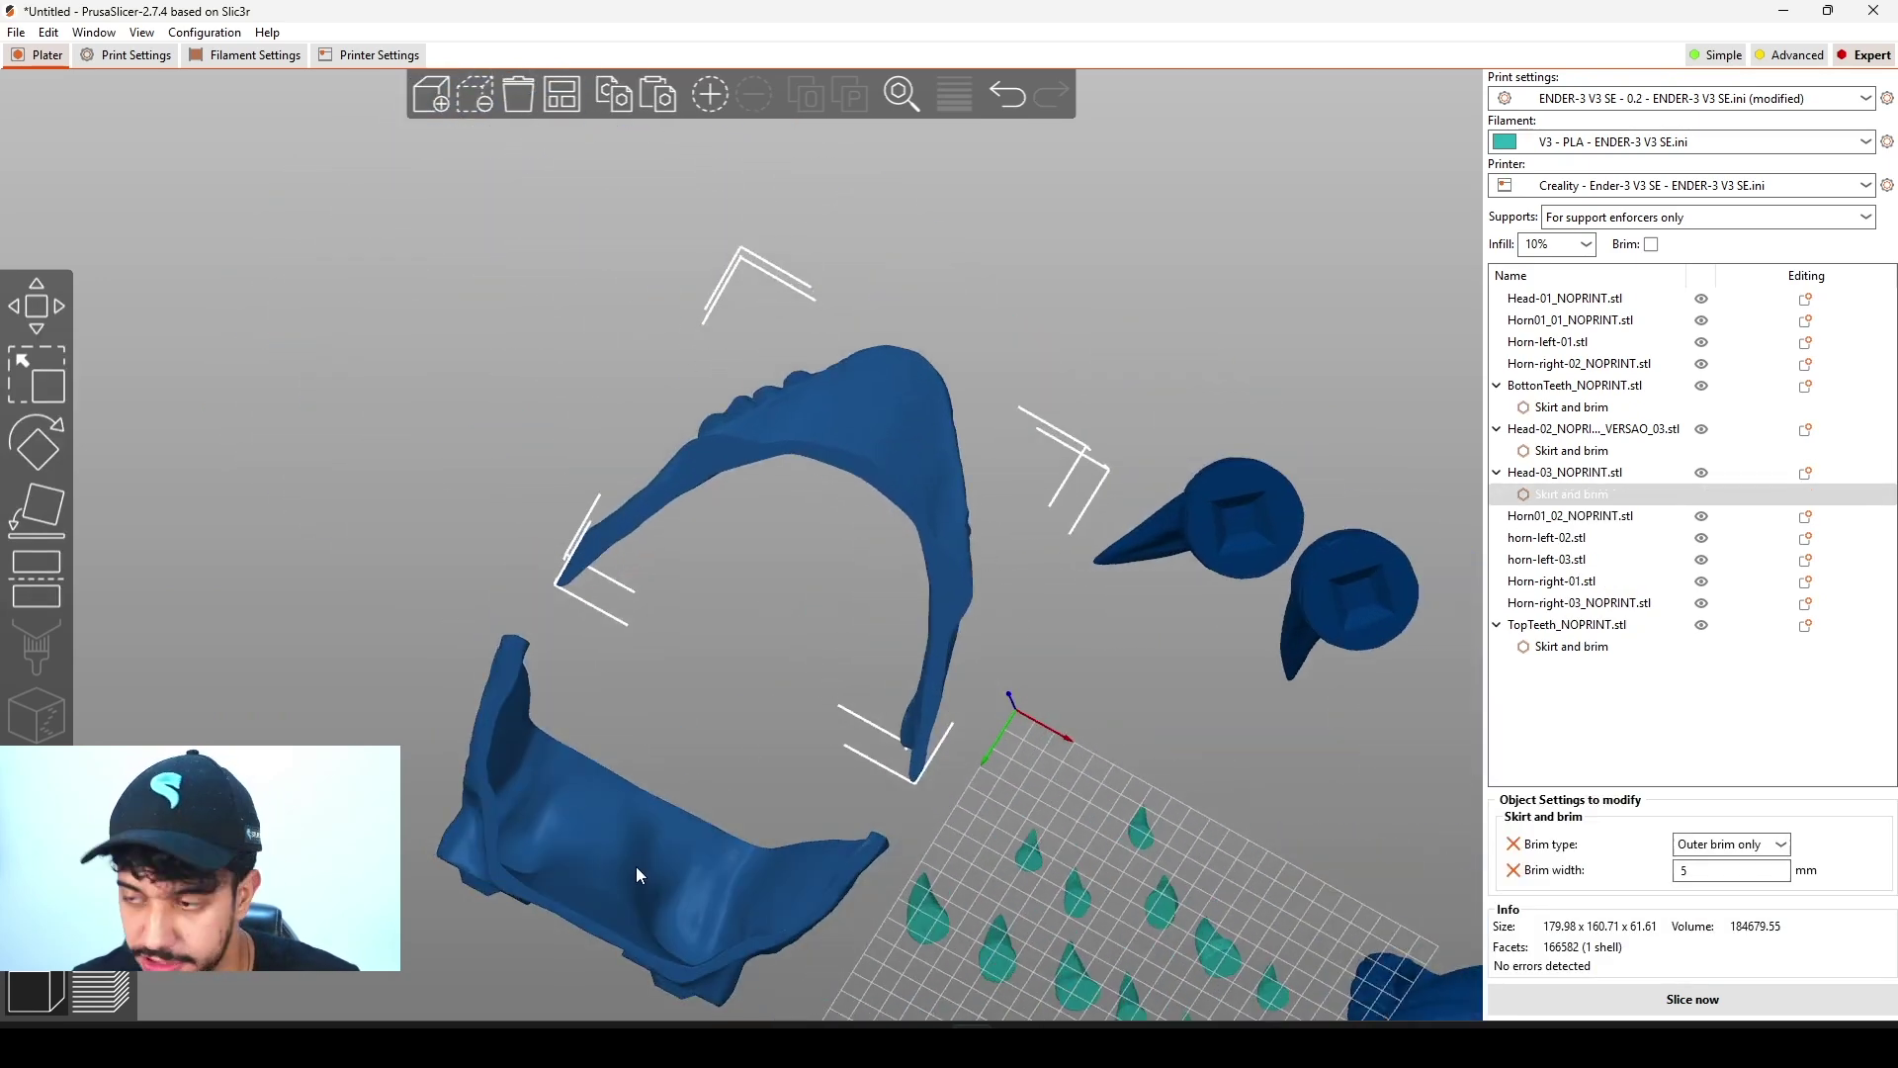
left_click(636, 874)
key("ctrl+v")
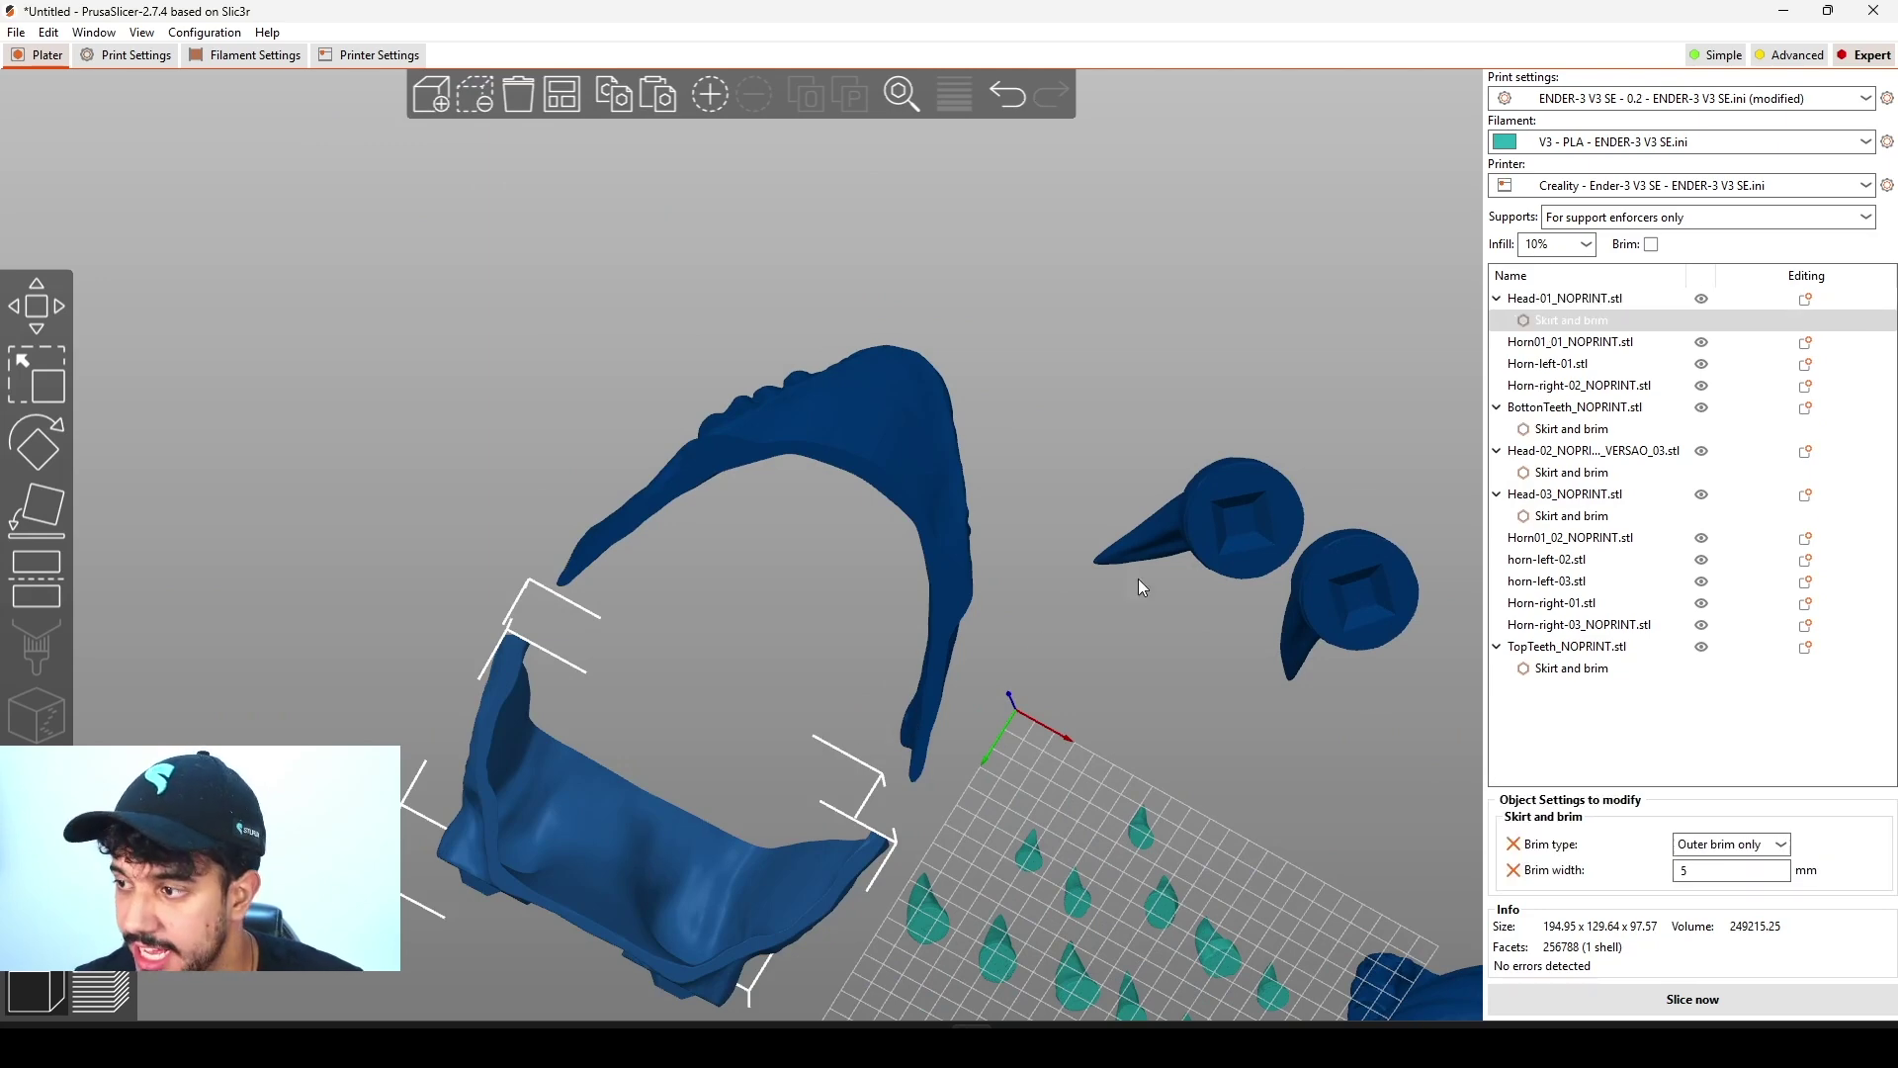
Step: Look over all parts around the bed, highlighting the bottom teeth and the two ridged horns in turn
scroll(1137, 578, "down", 9)
left_click_drag(965, 500, 1031, 507)
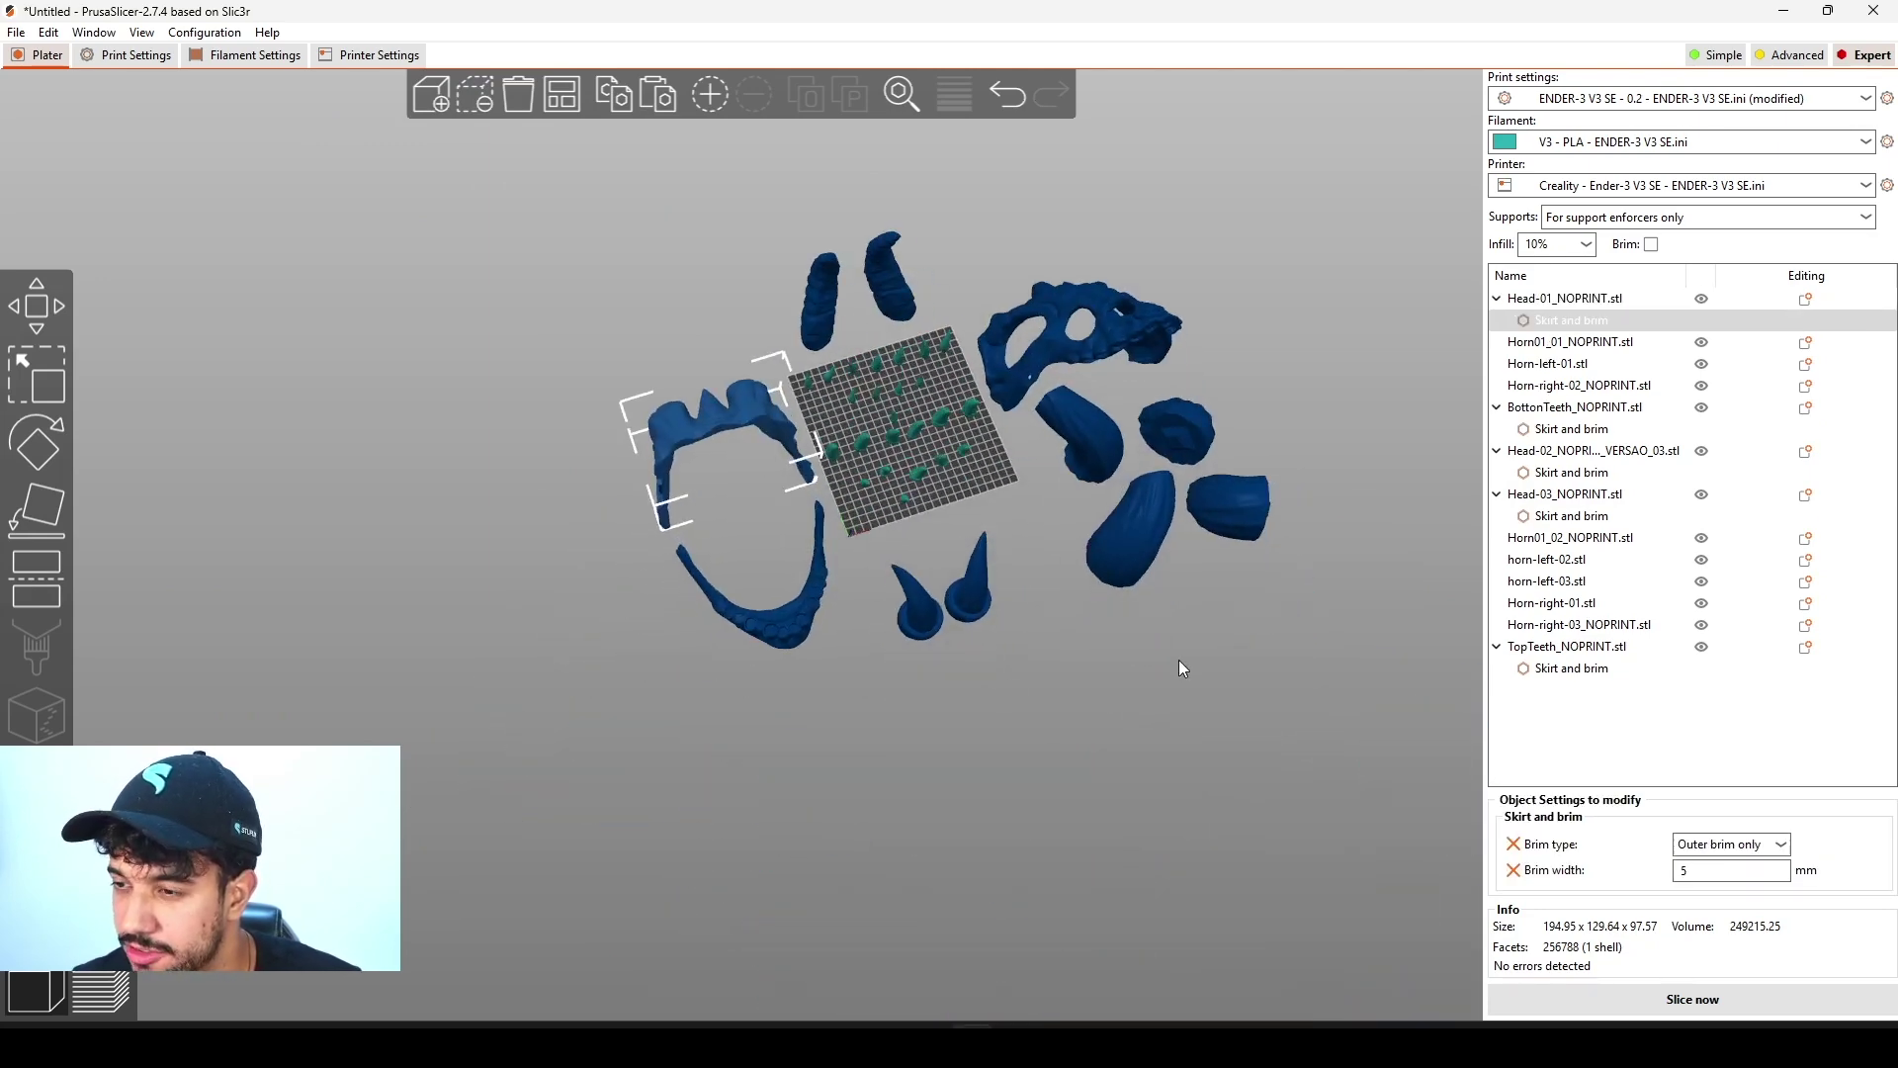
scroll(941, 715, "up", 5)
left_click_drag(830, 573, 850, 516)
scroll(851, 516, "up", 5)
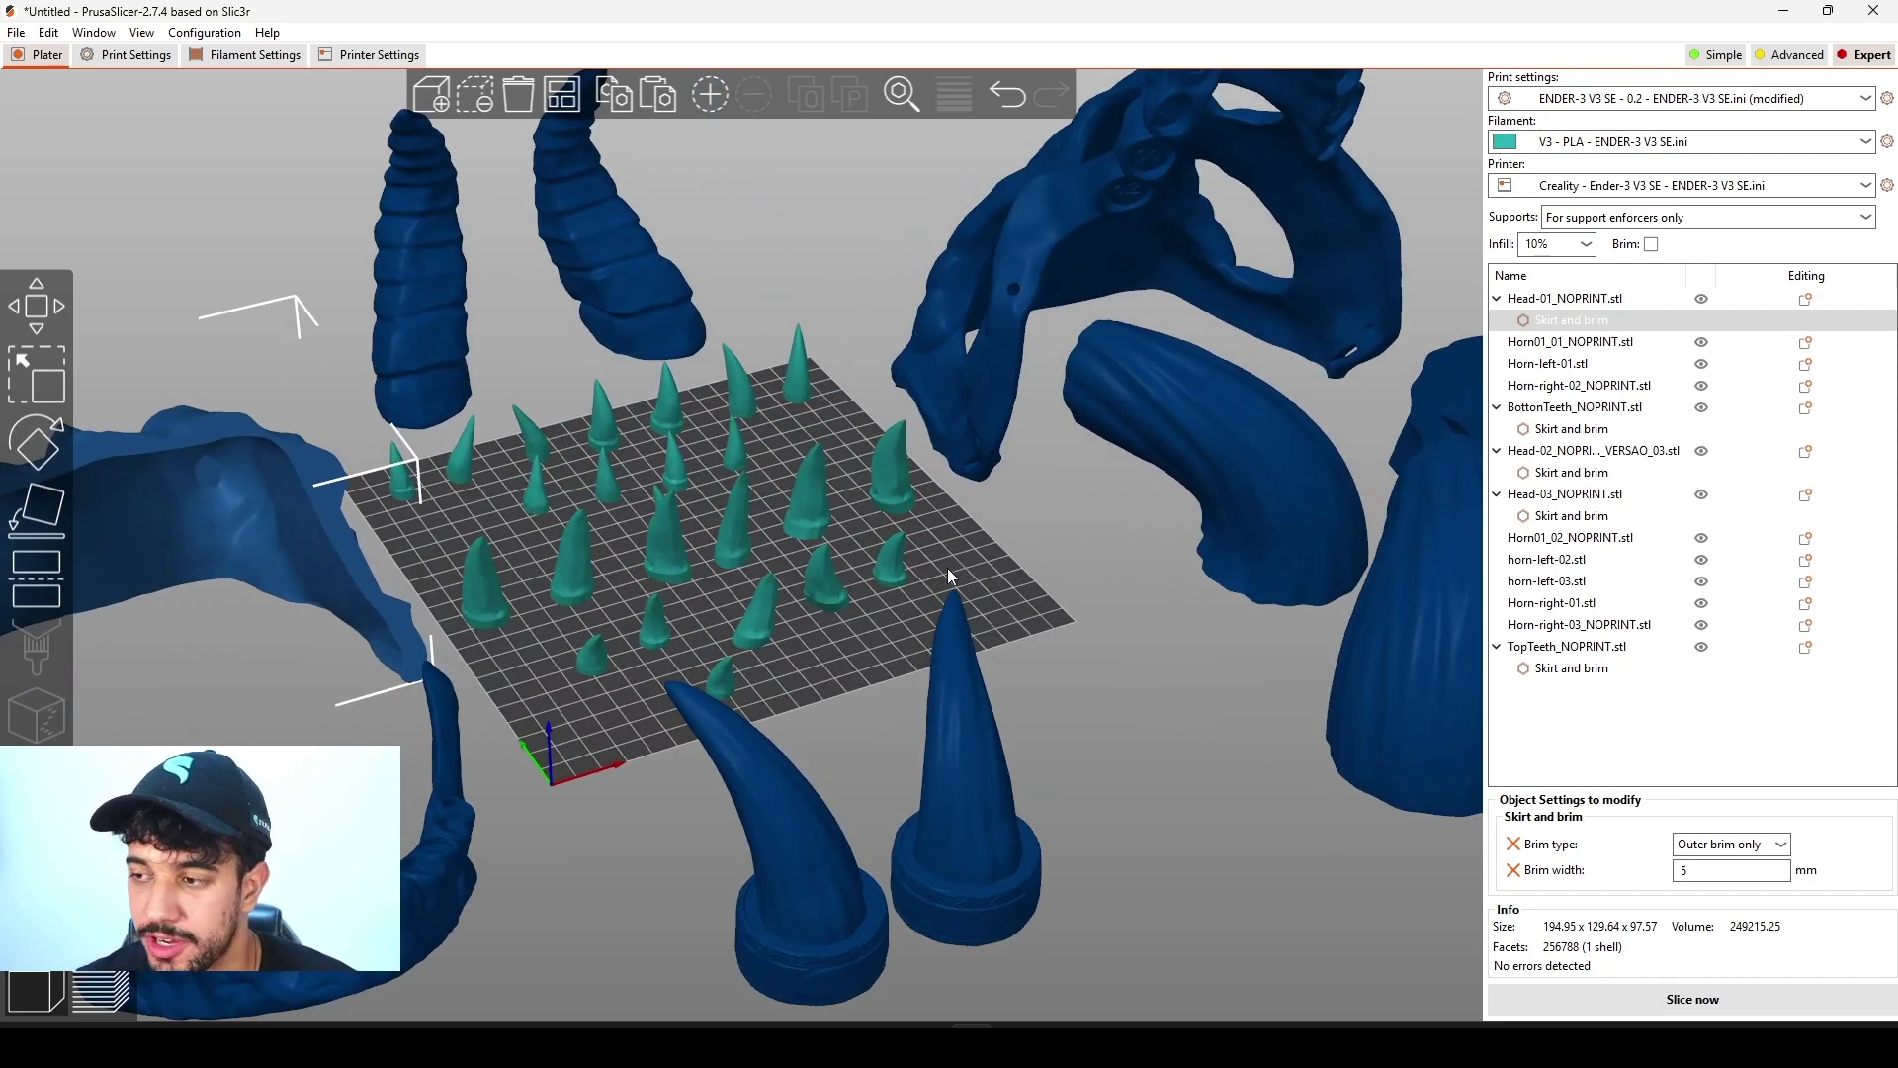
left_click(1566, 413)
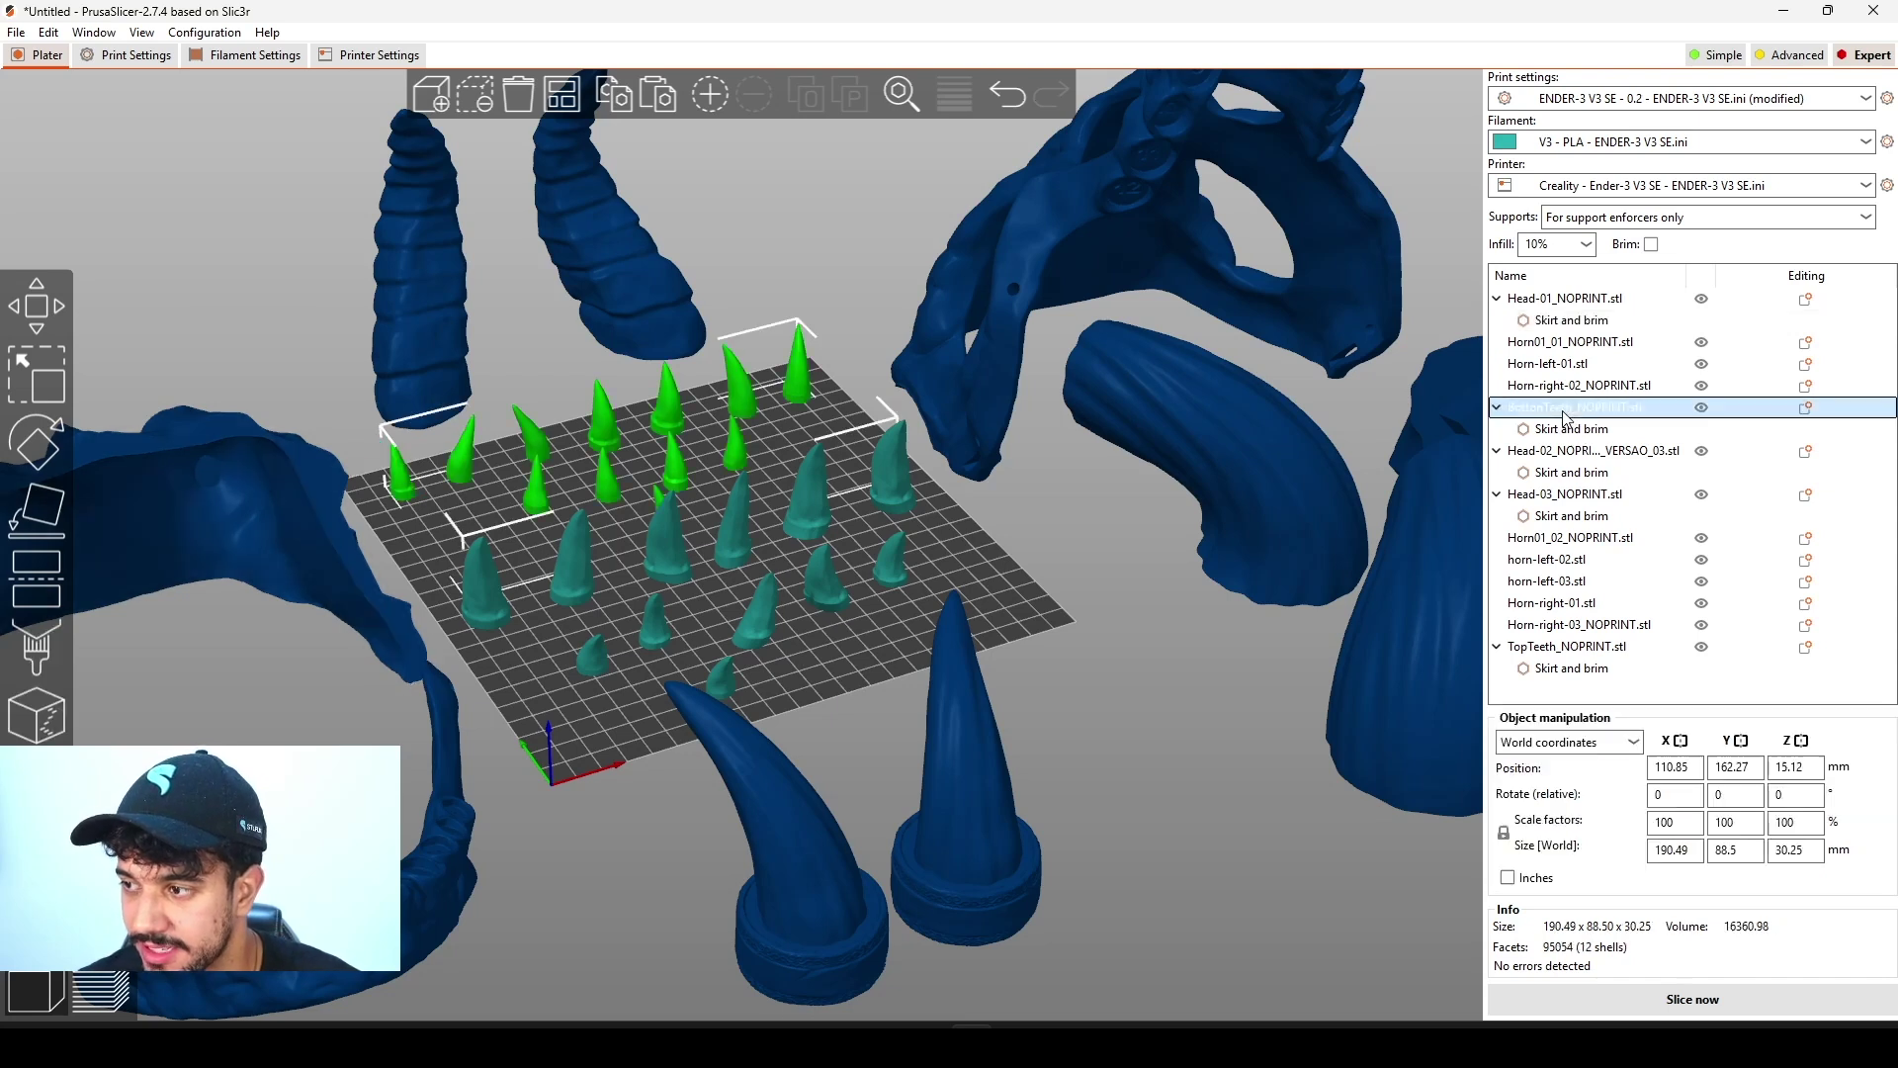
left_click(430, 265)
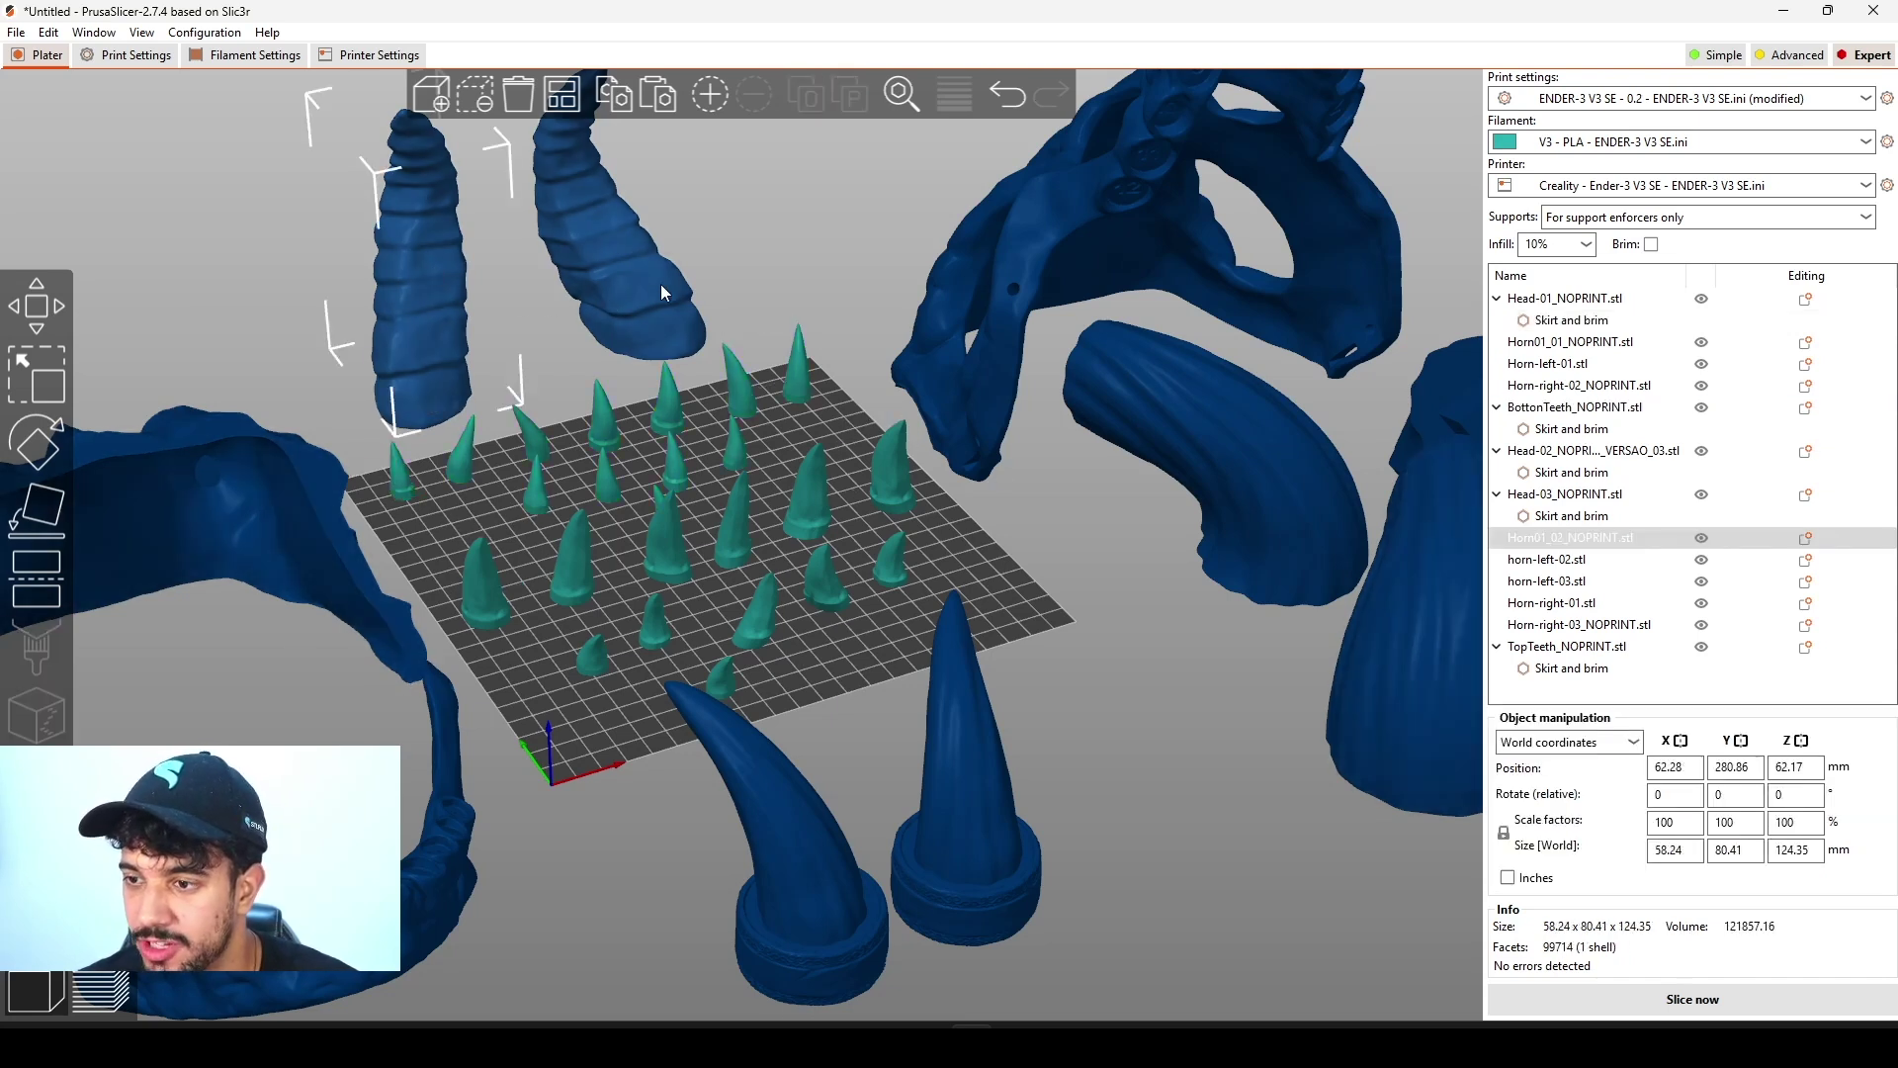
left_click(664, 287)
left_click(425, 322)
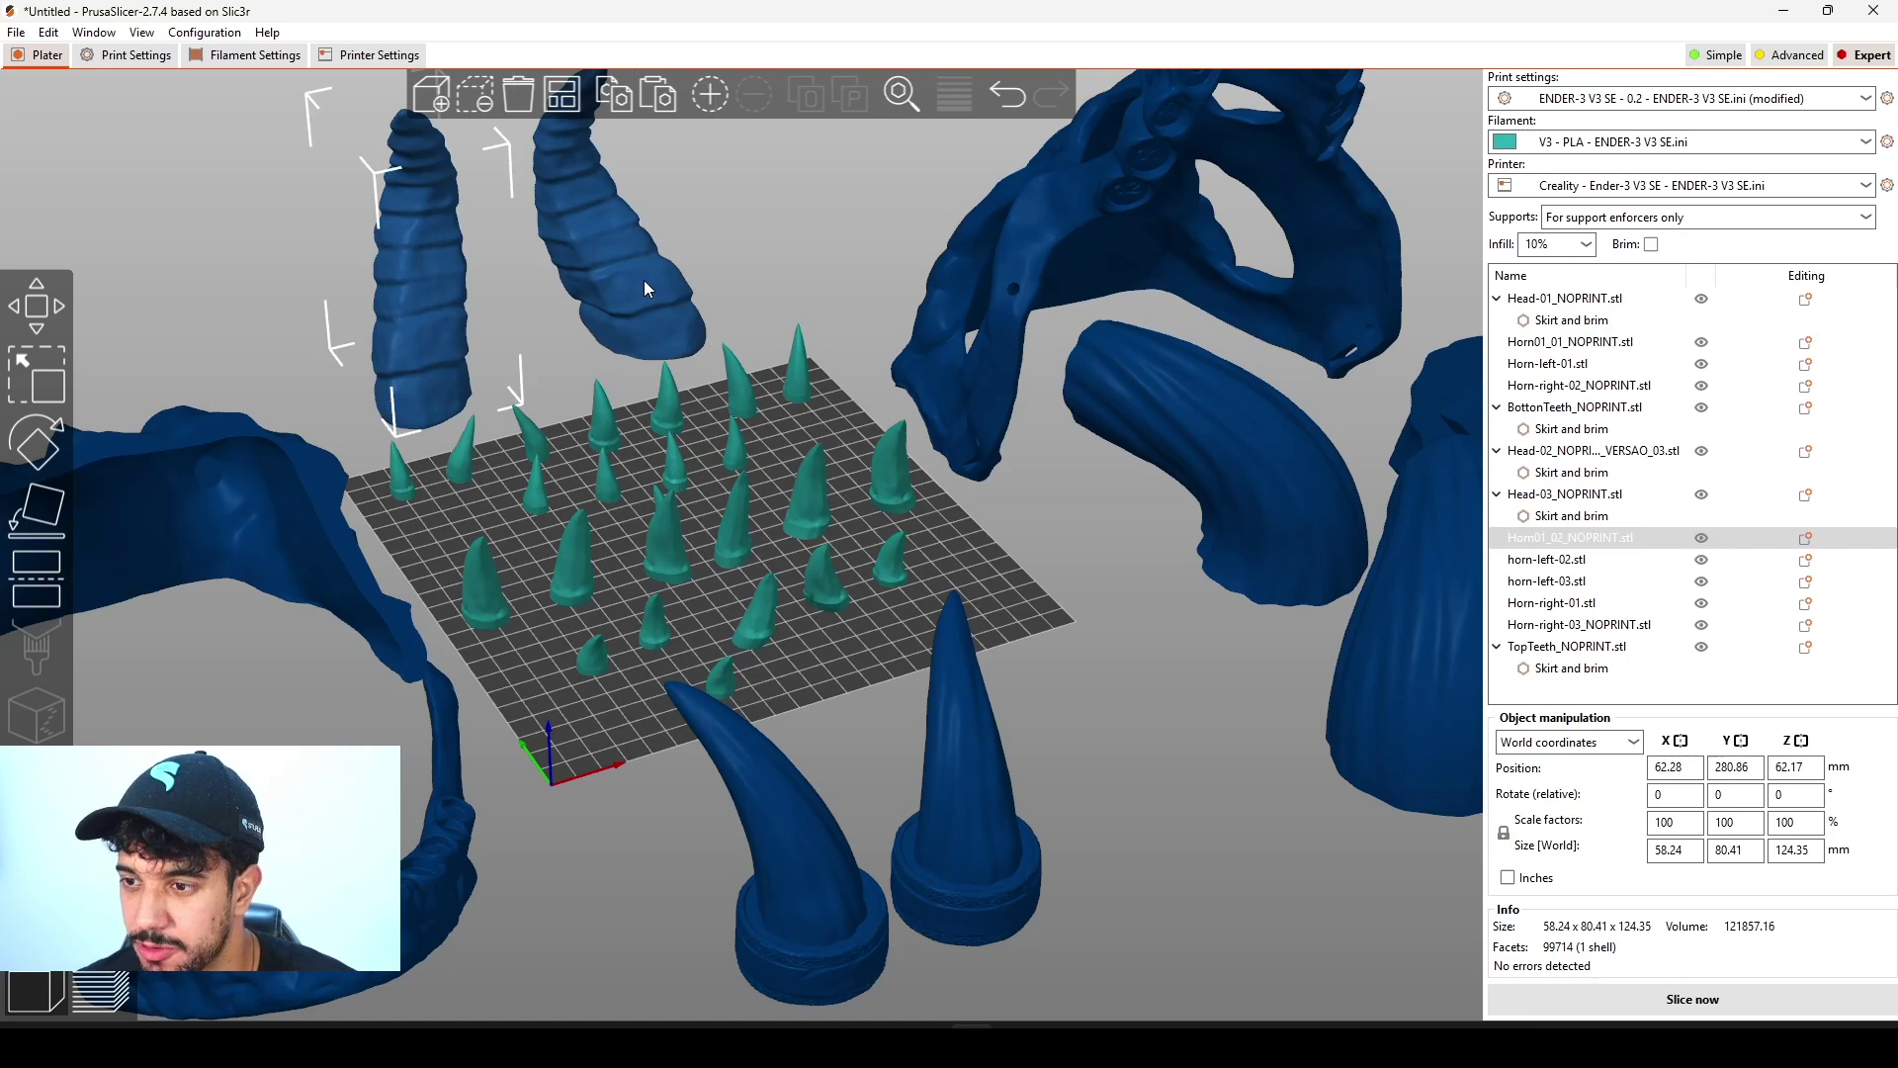
left_click(643, 281)
Step: Examine the large horn parts from below and from the side, including Horn-right-01, Horn-right-02 and horn-left-02
scroll(1005, 609, "down", 5)
middle_click_drag(1032, 611, 726, 591)
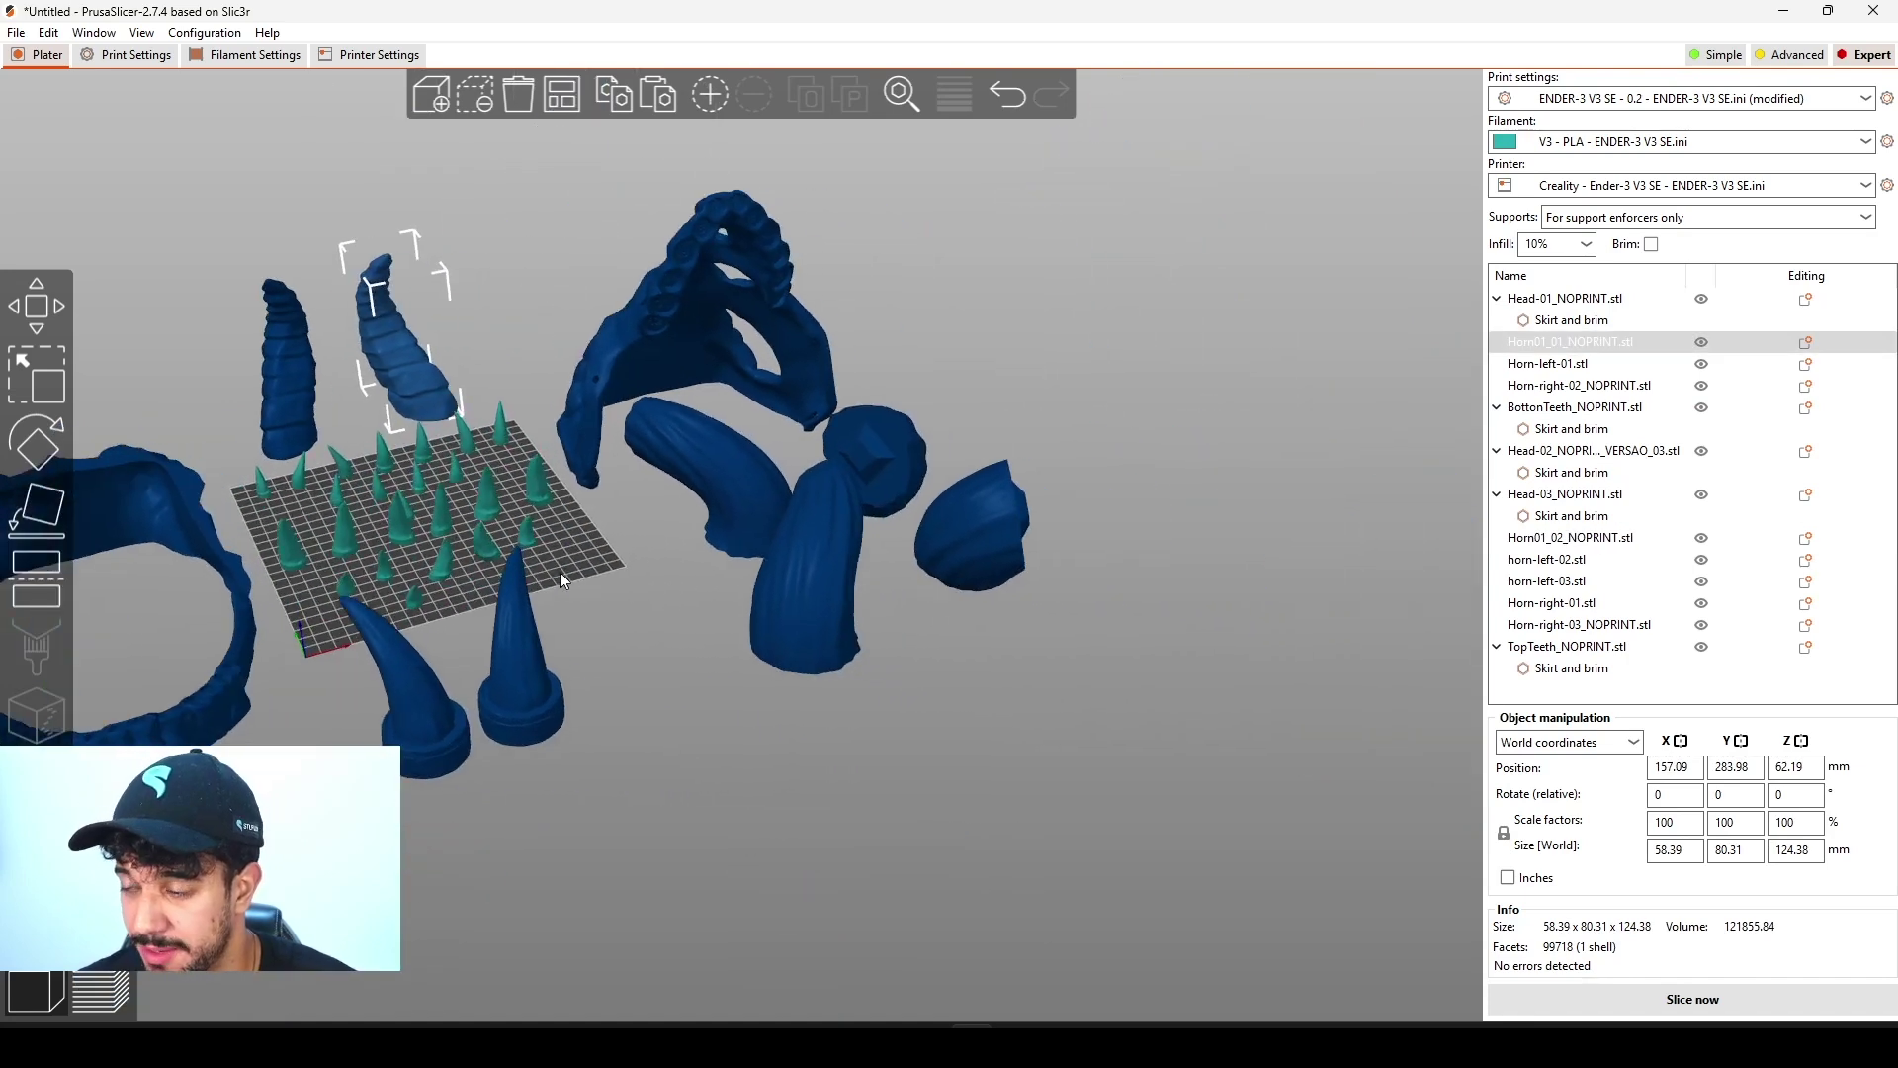
left_click(1011, 543)
mouse_move(1005, 628)
left_mouse_down()
mouse_move(976, 583)
mouse_move(987, 635)
left_mouse_up()
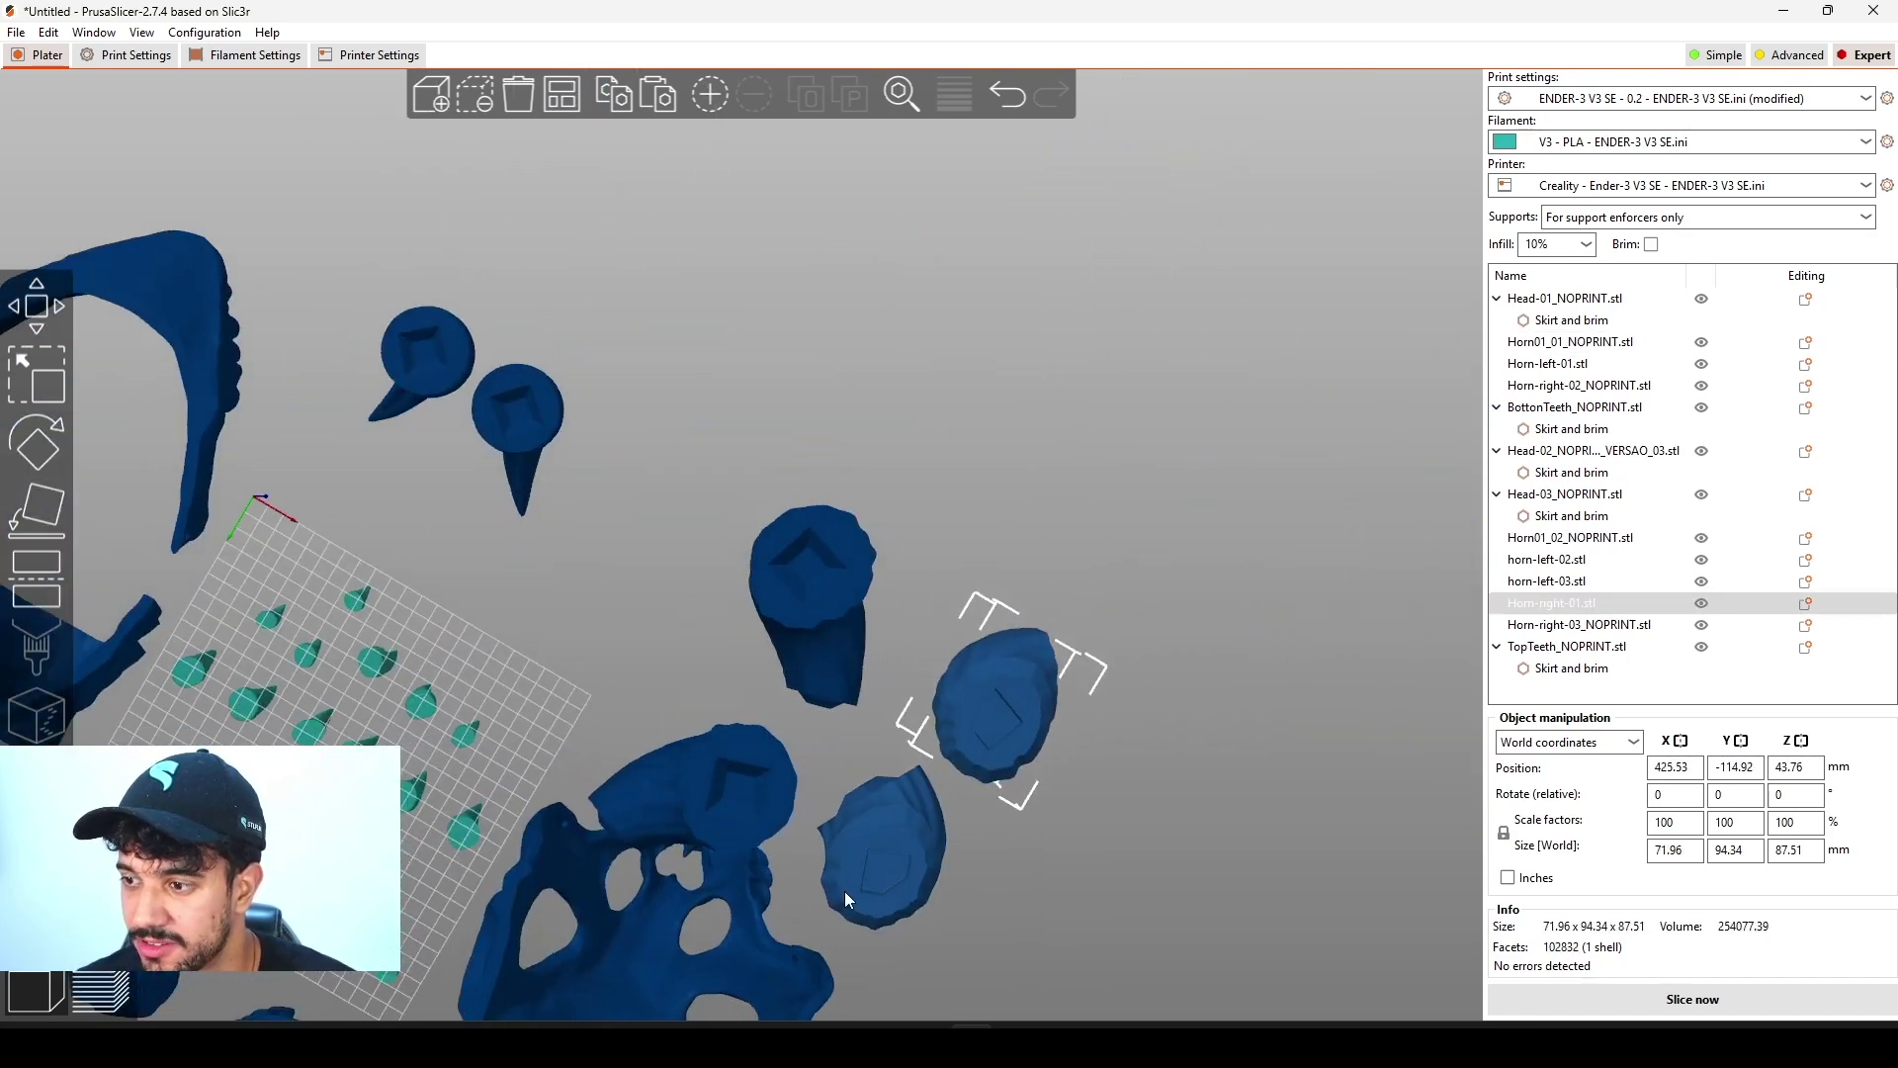
left_click(745, 685)
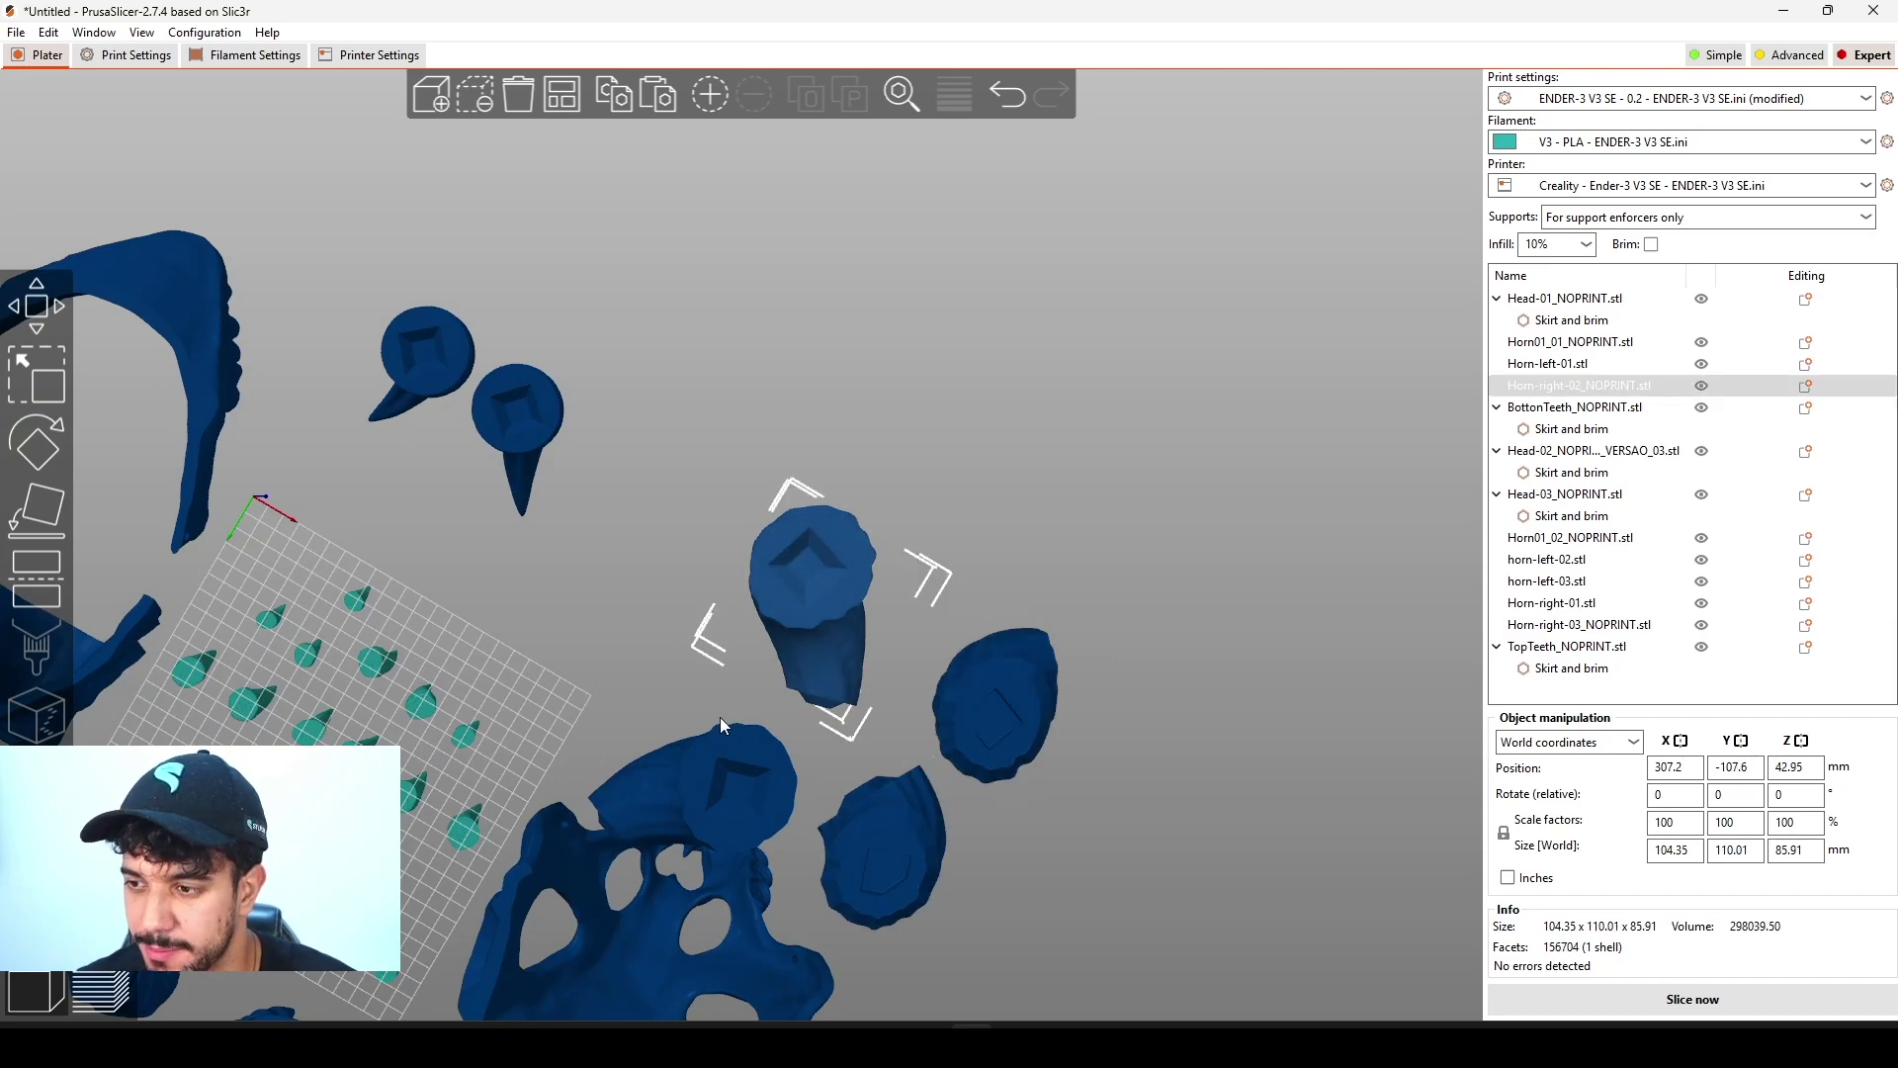
left_click_drag(969, 599, 488, 745)
left_click_drag(542, 641, 702, 644)
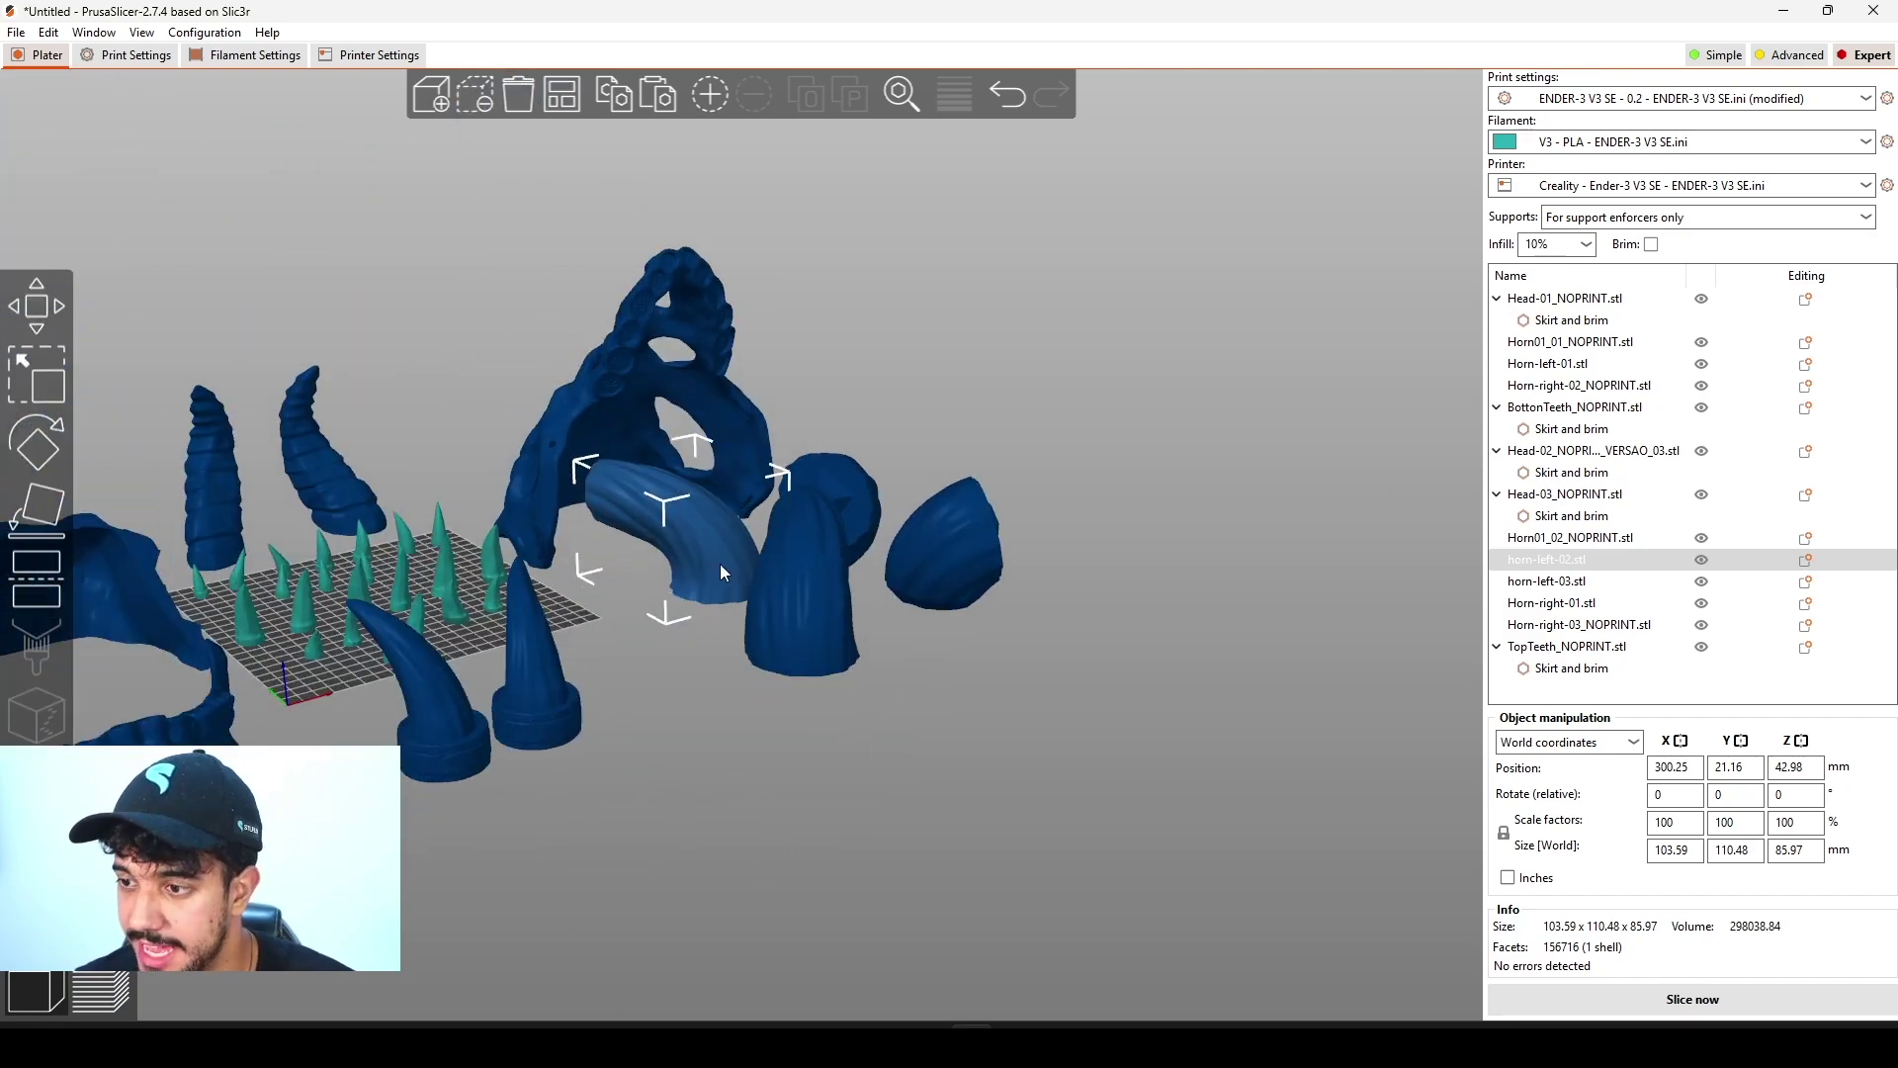
Step: Highlight the Head-02 skull part and look over all parts around the bed from above
left_click(732, 471)
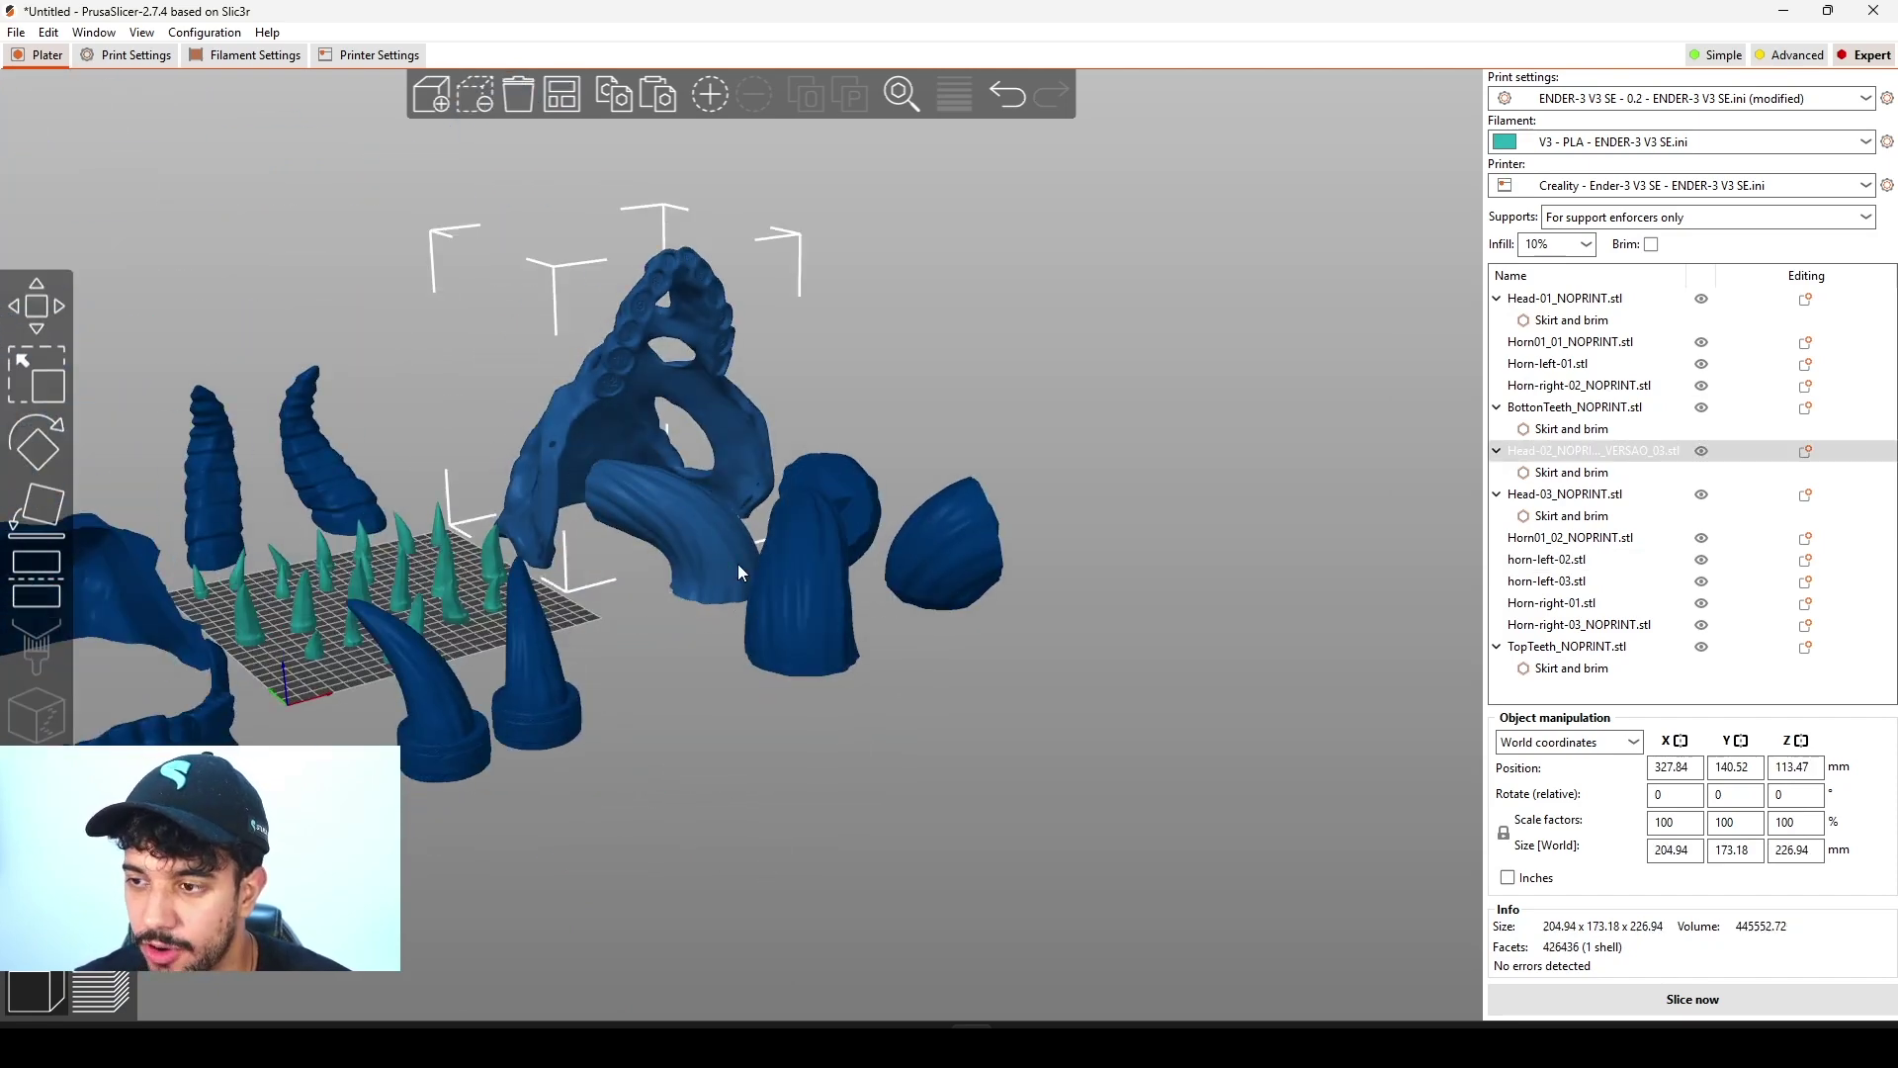
scroll(733, 633, "down", 3)
left_click_drag(734, 642, 678, 690)
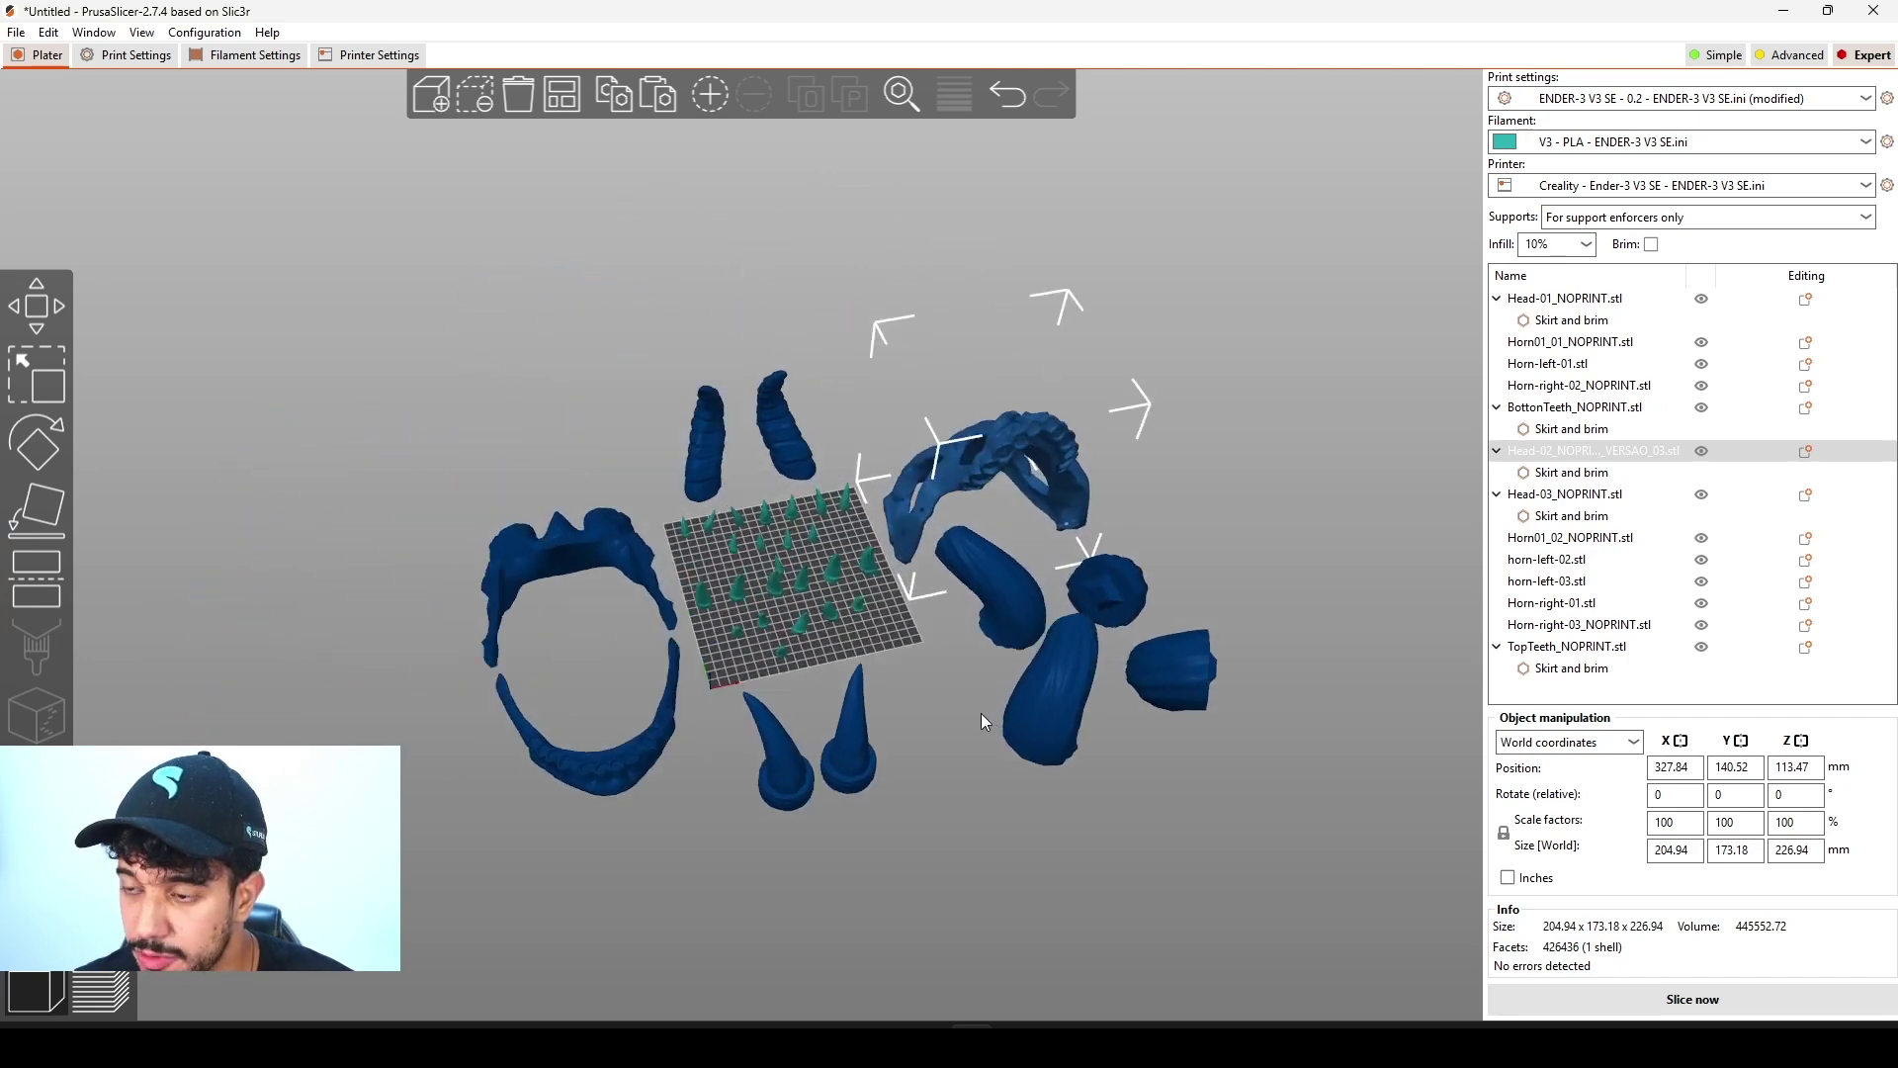
scroll(1006, 716, "up", 5)
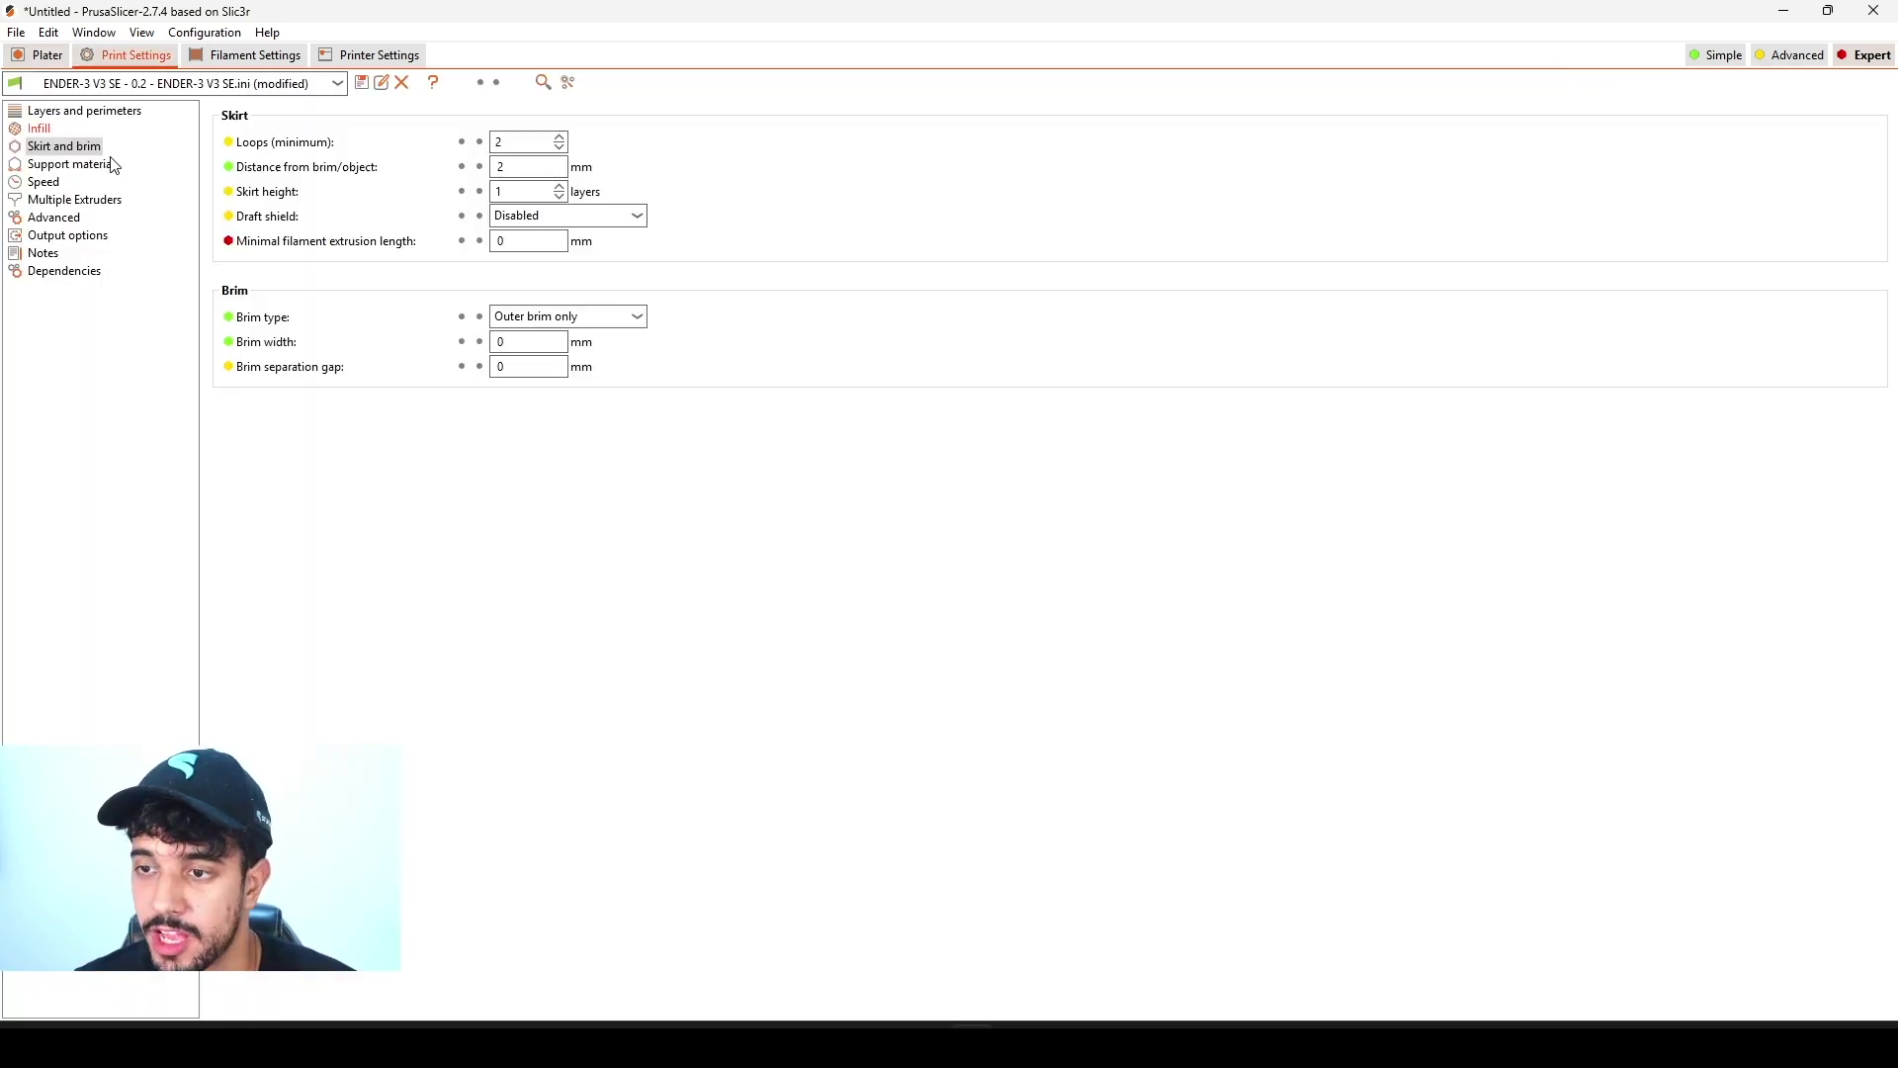
Step: Review the support material settings, then set the small perimeters print speed to 50 mm/s
left_click(96, 166)
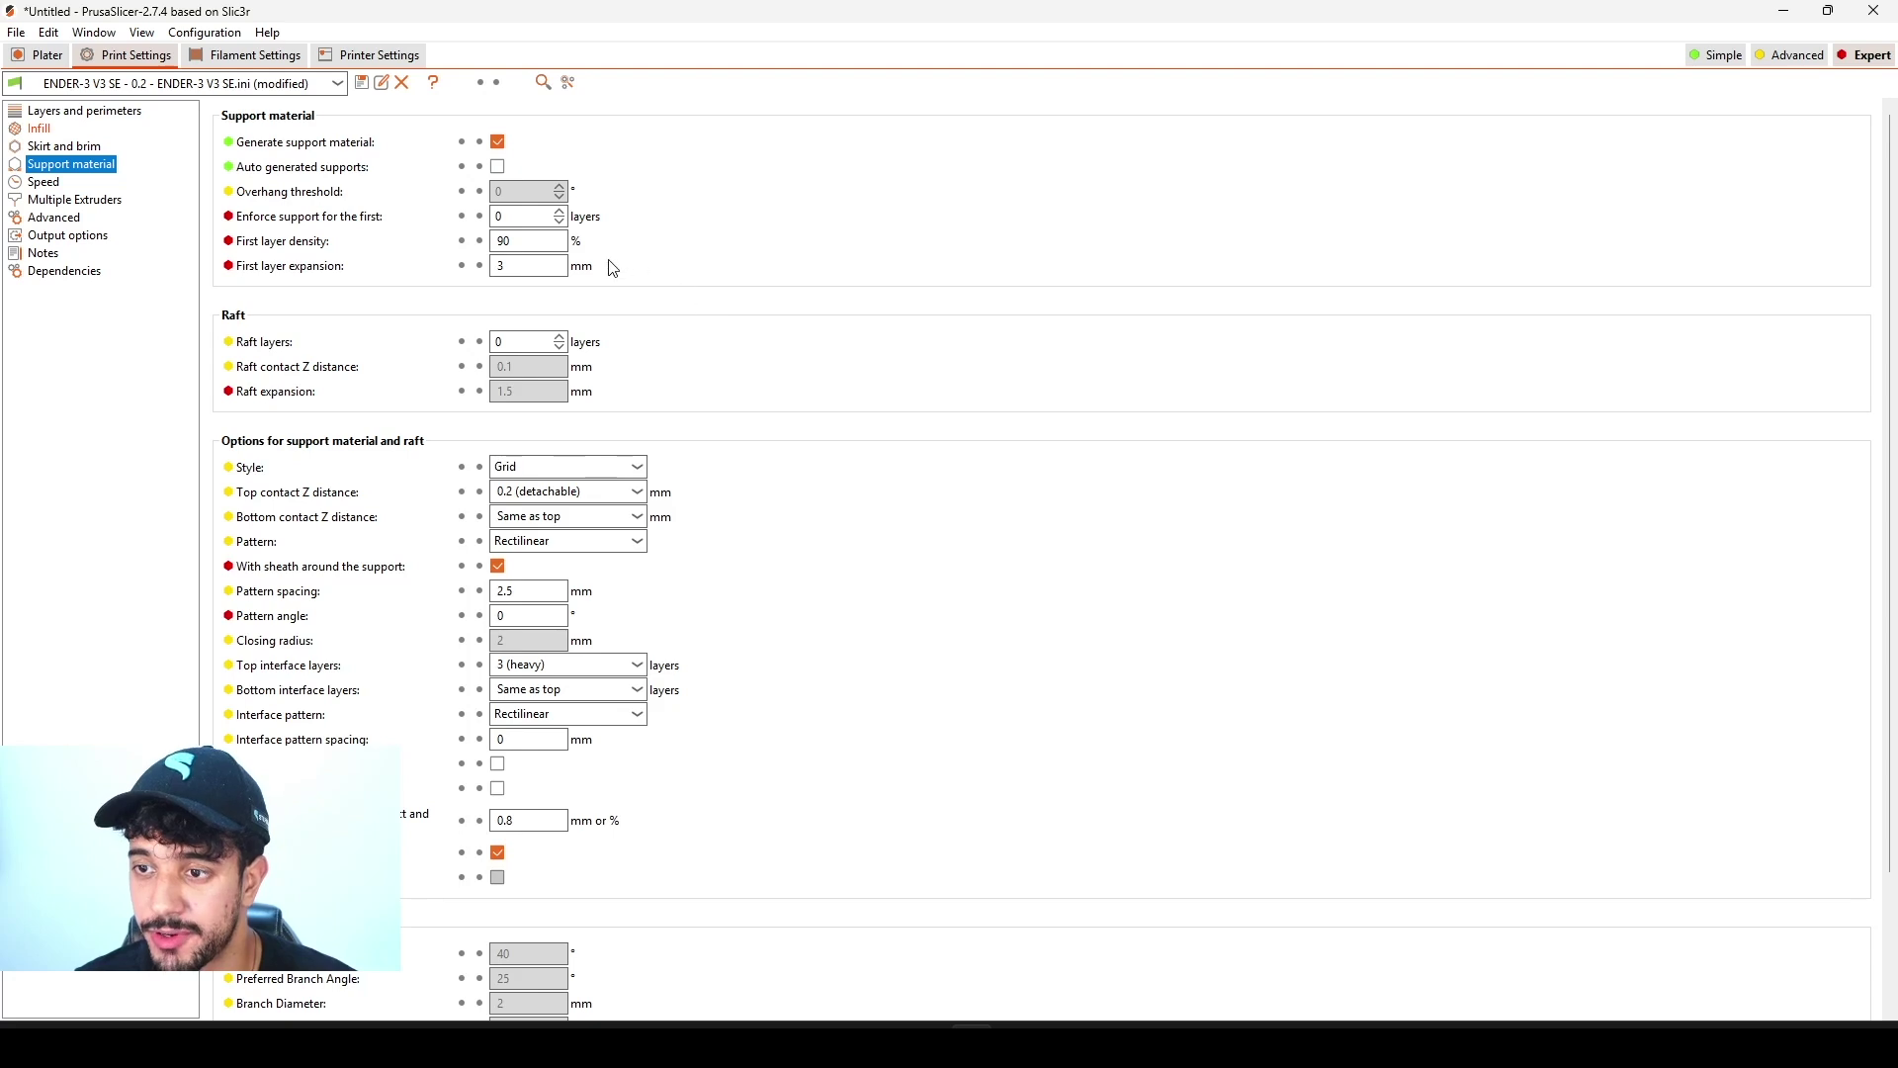
mouse_move(571, 276)
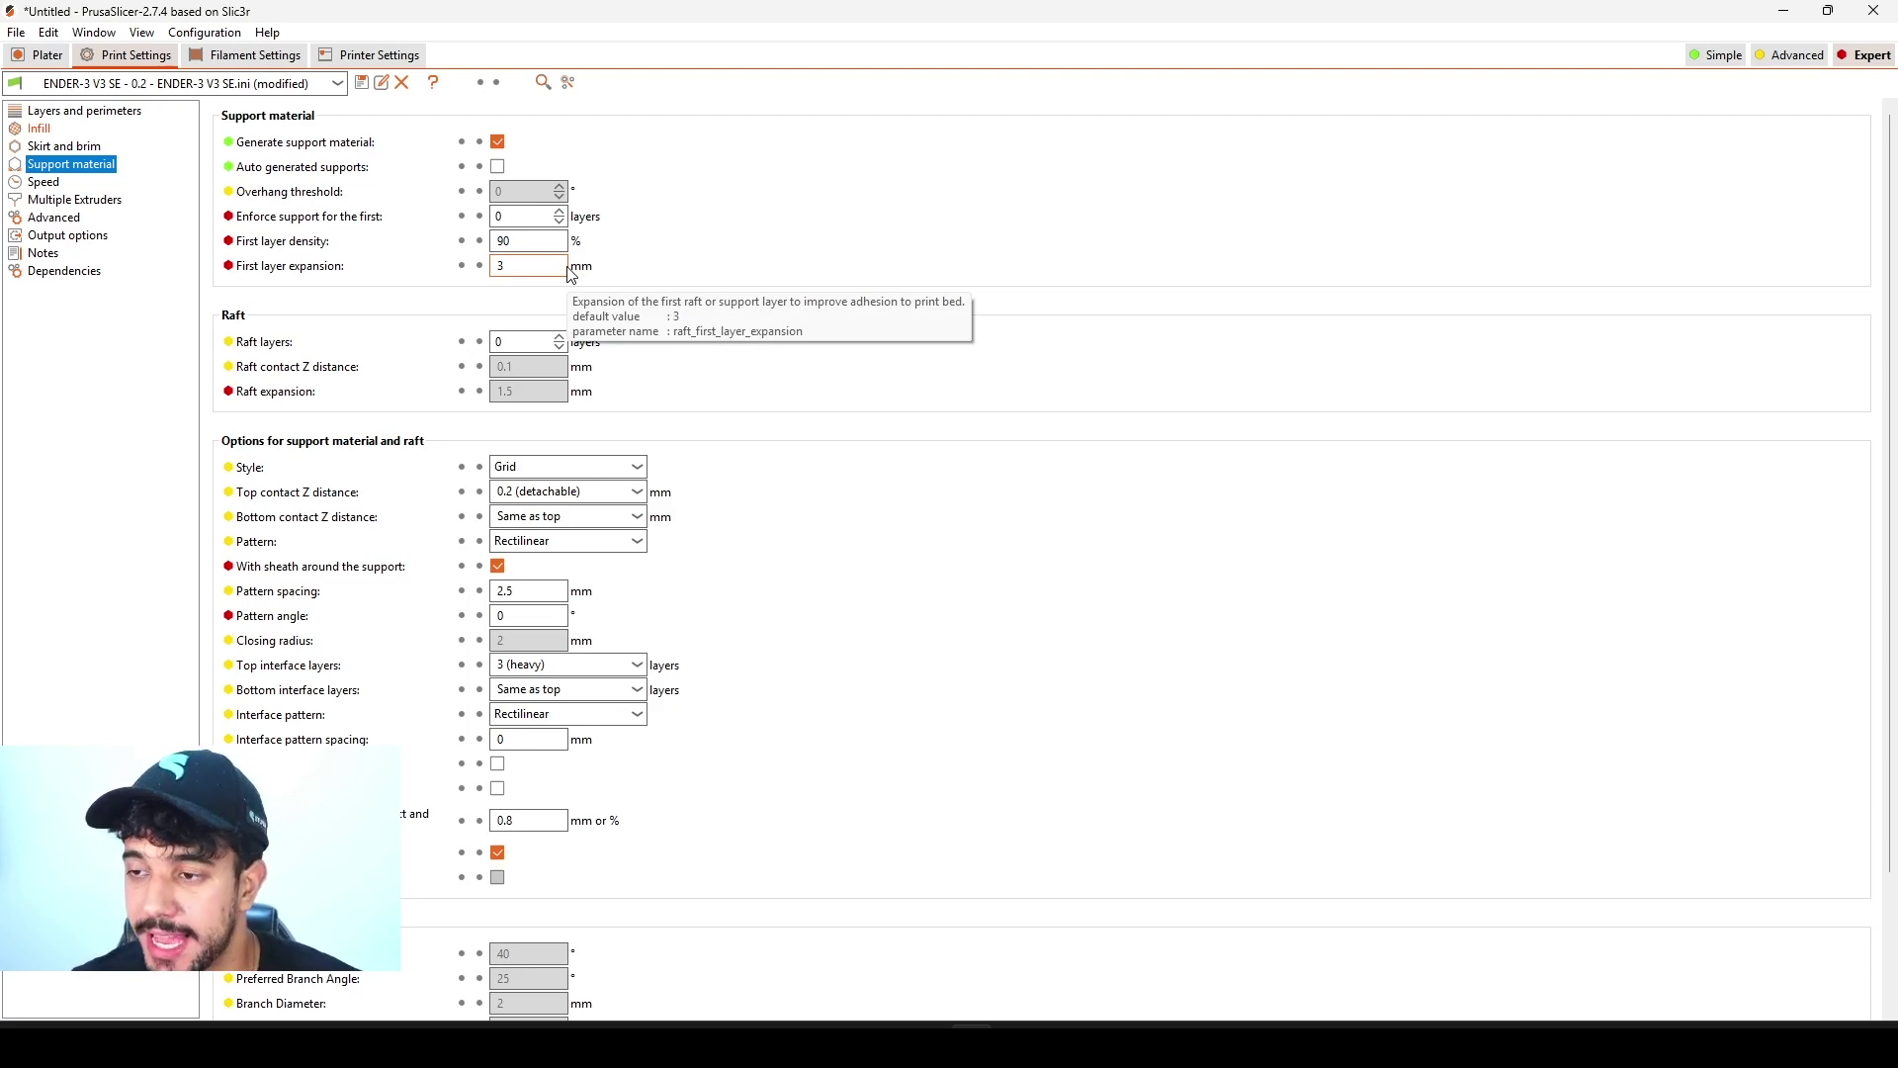
left_click(44, 183)
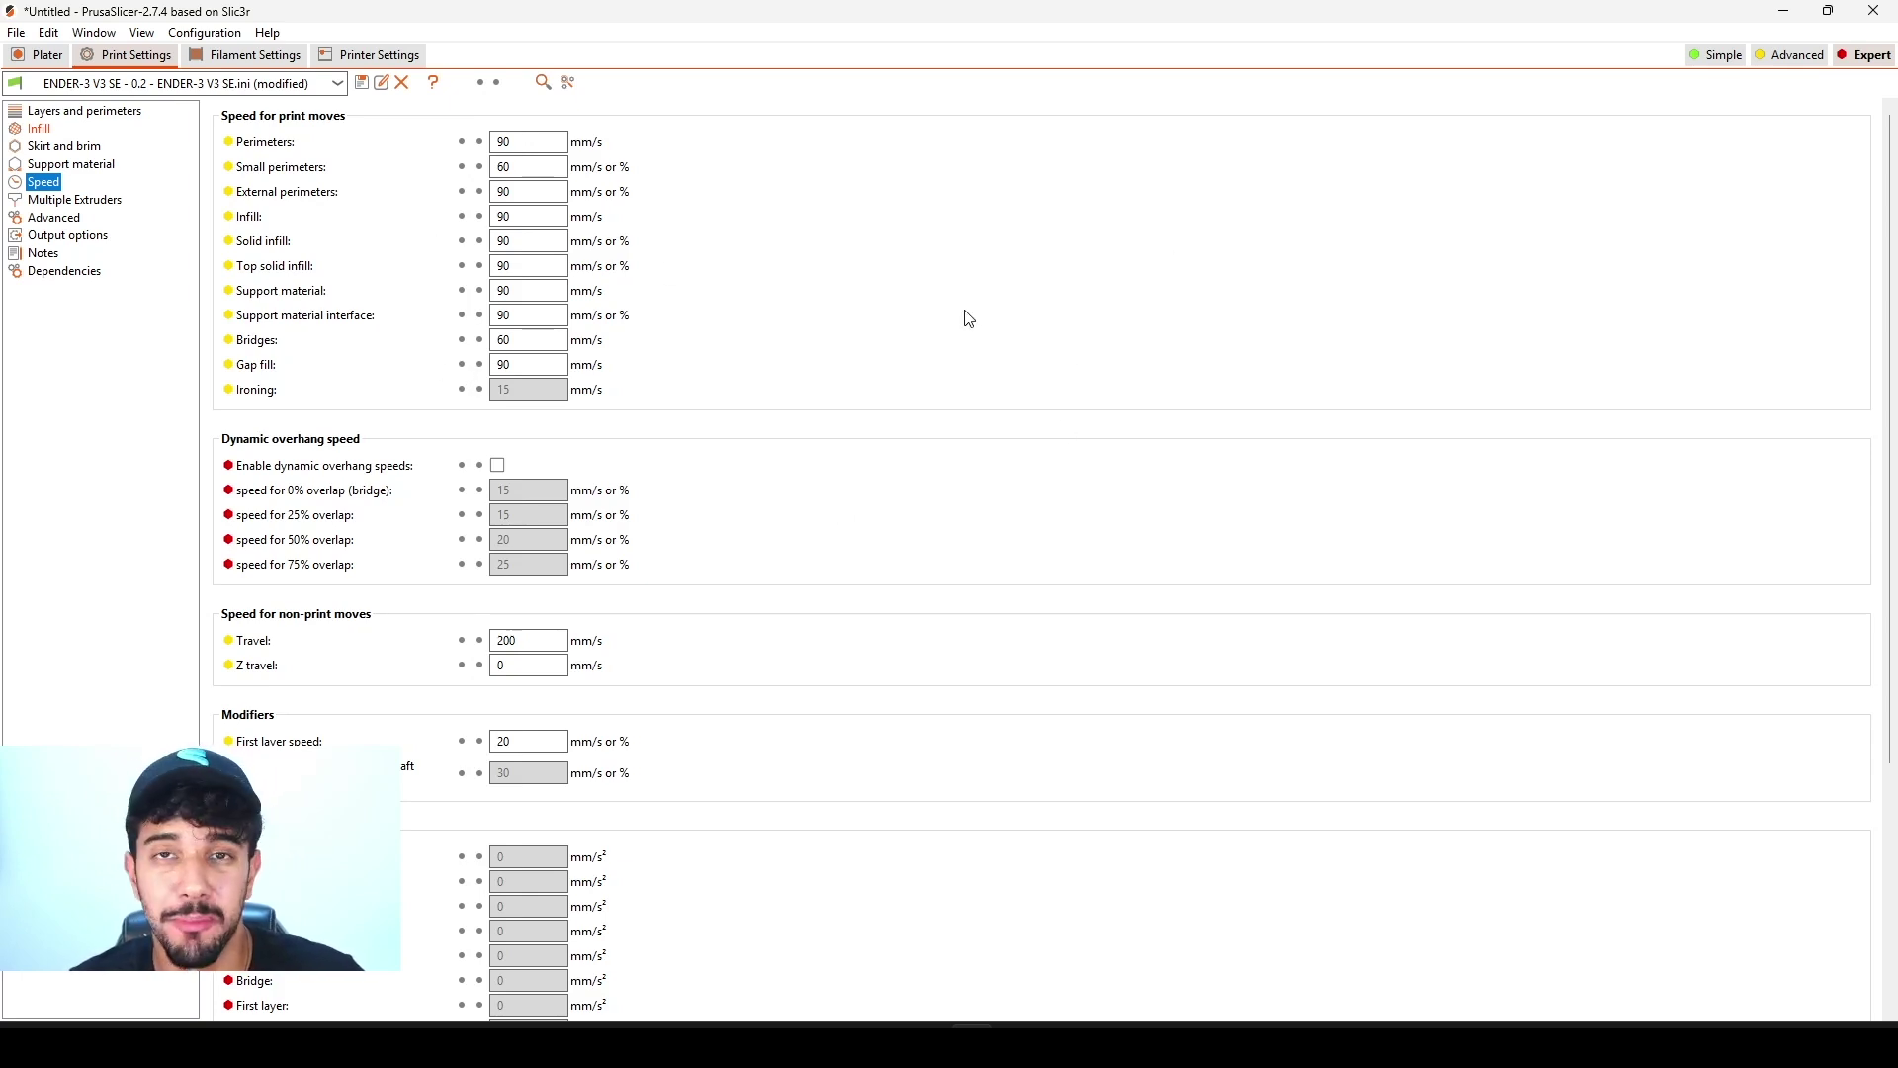
mouse_move(528, 238)
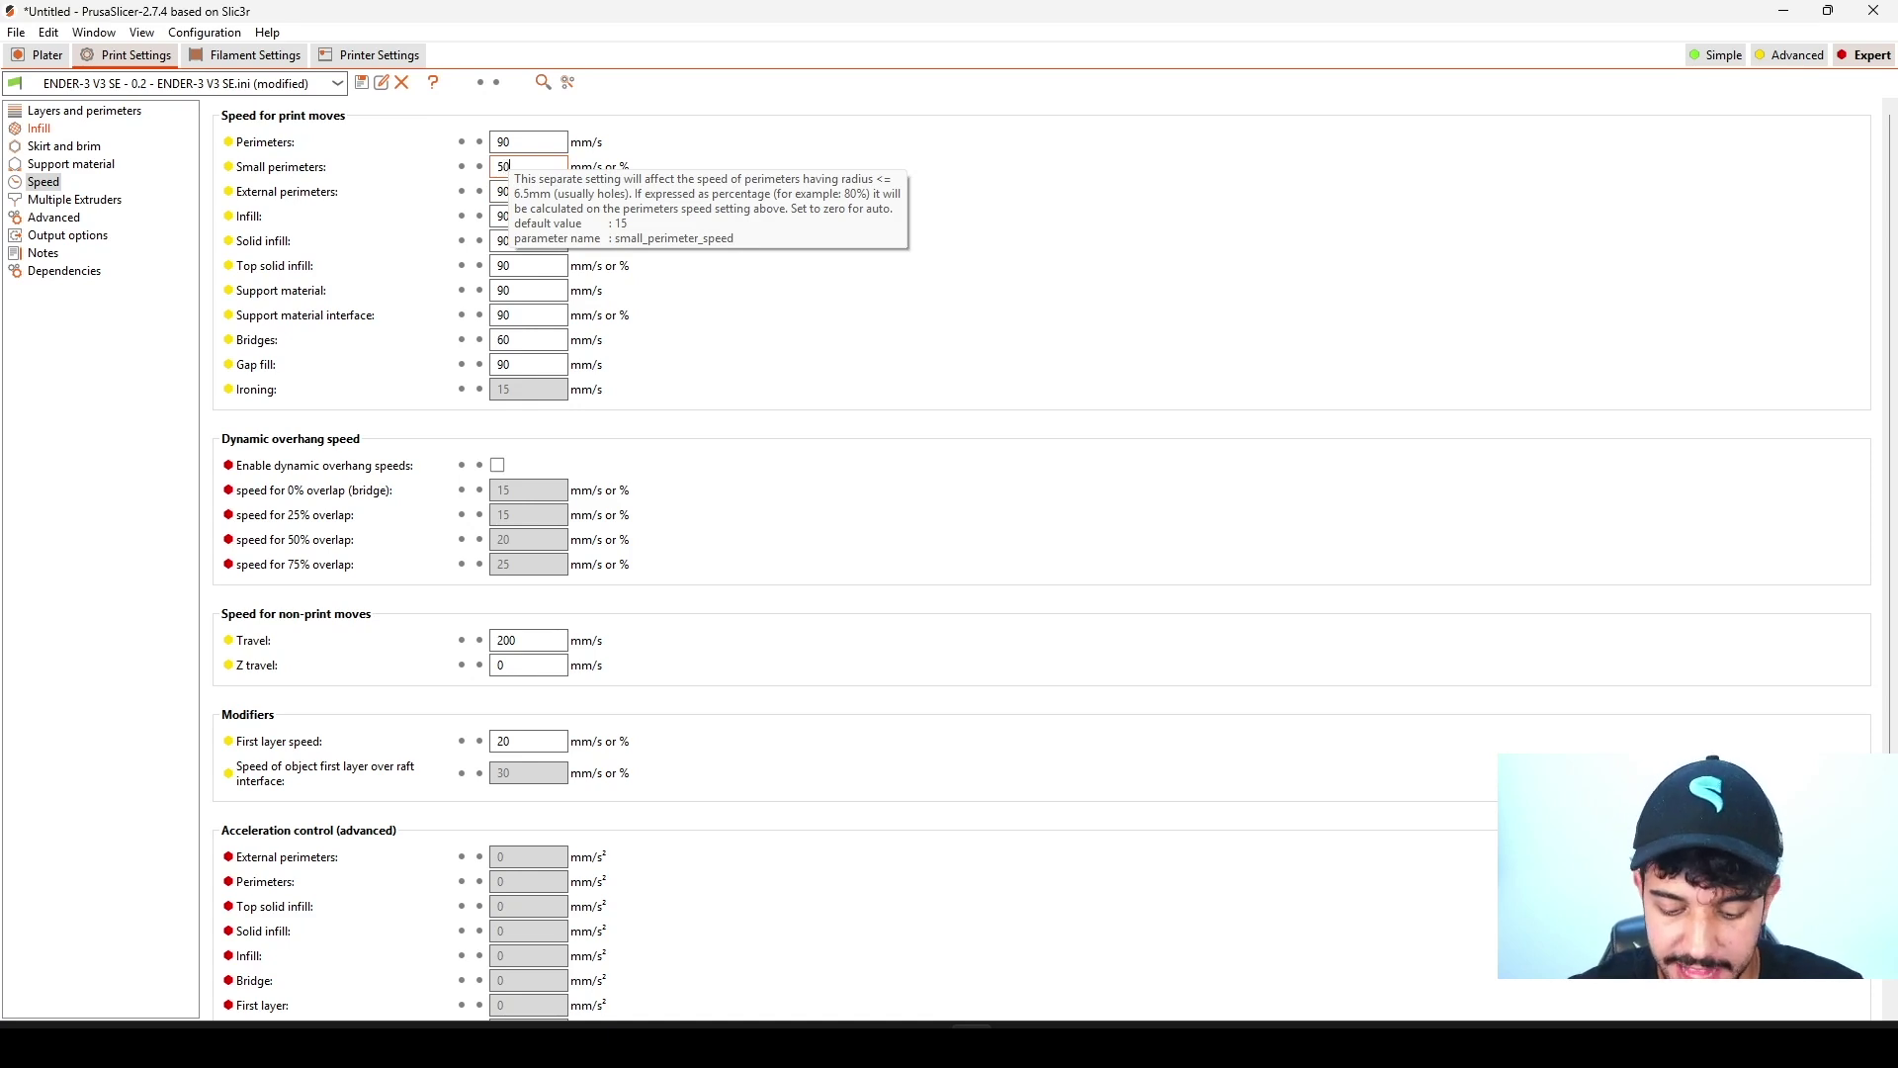
left_click(43, 53)
scroll(806, 593, "up", 3)
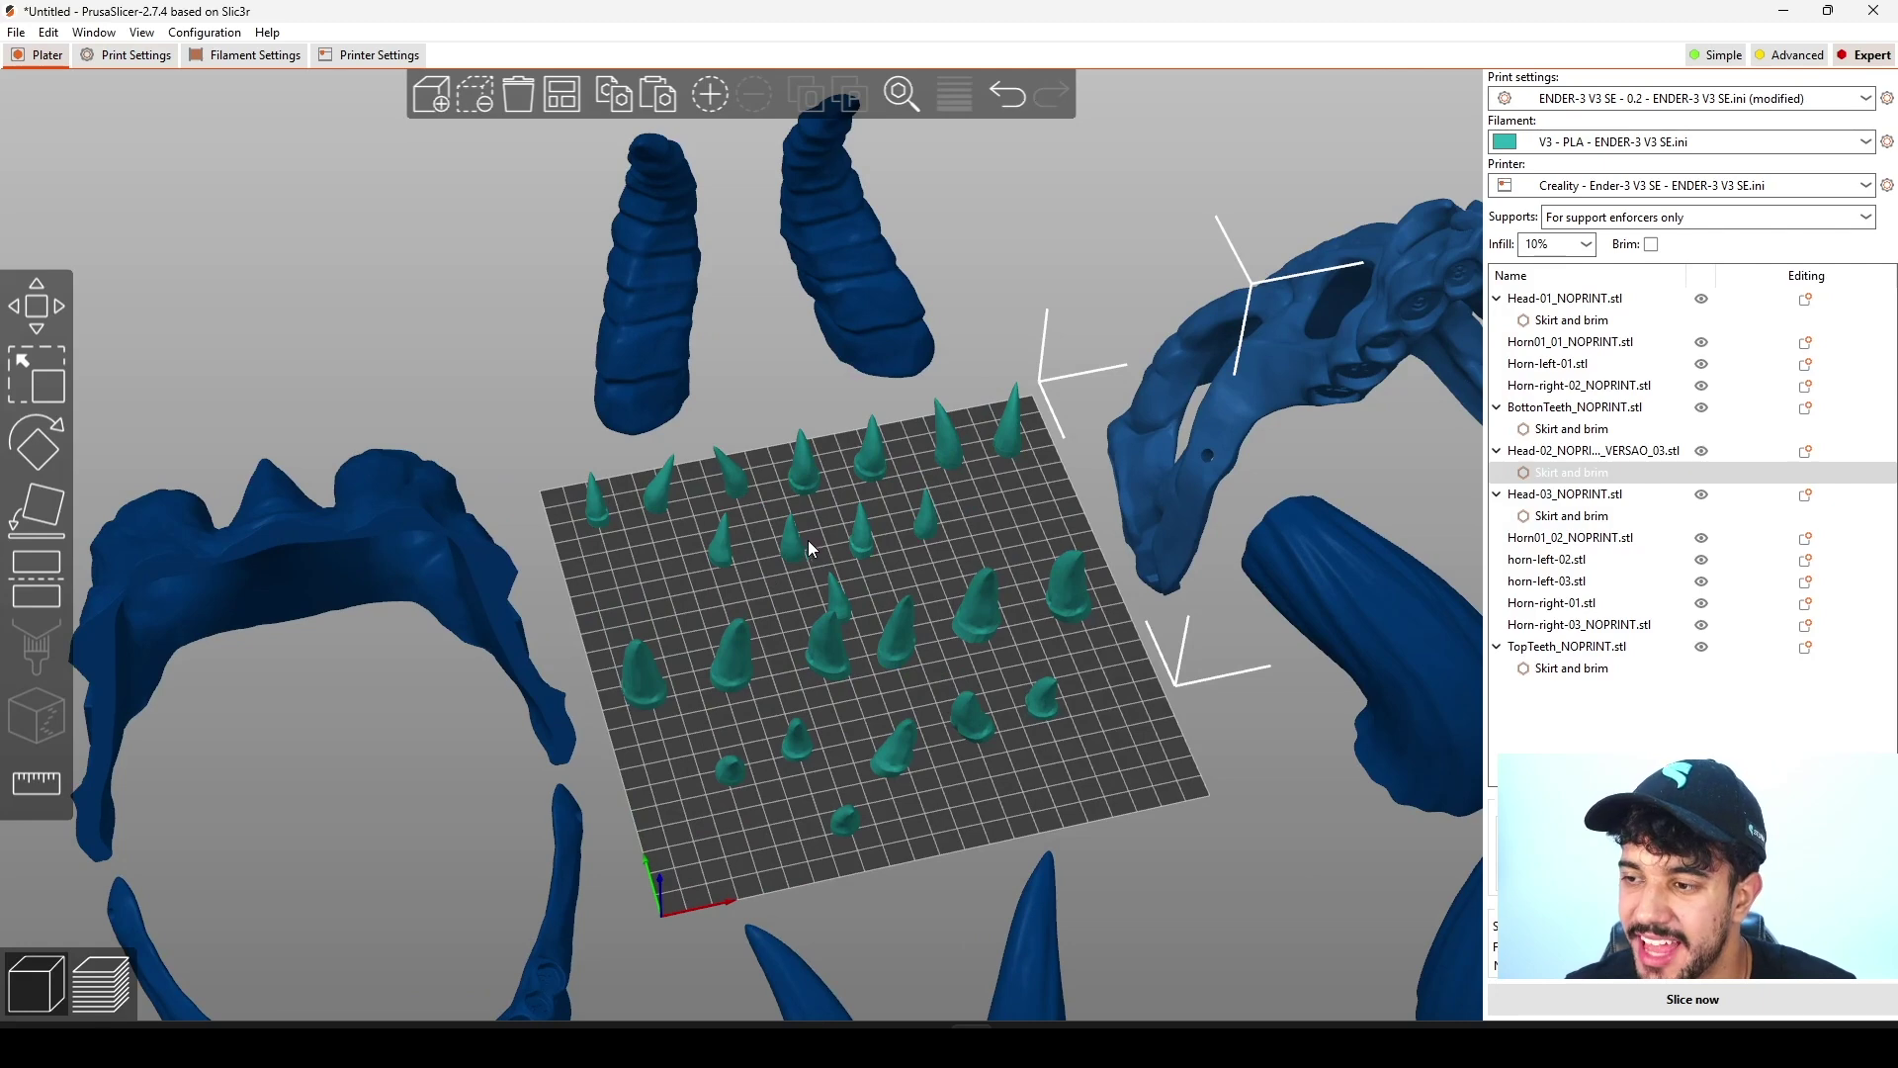
Step: Recheck the print speed settings, then return to the model view
left_click(162, 59)
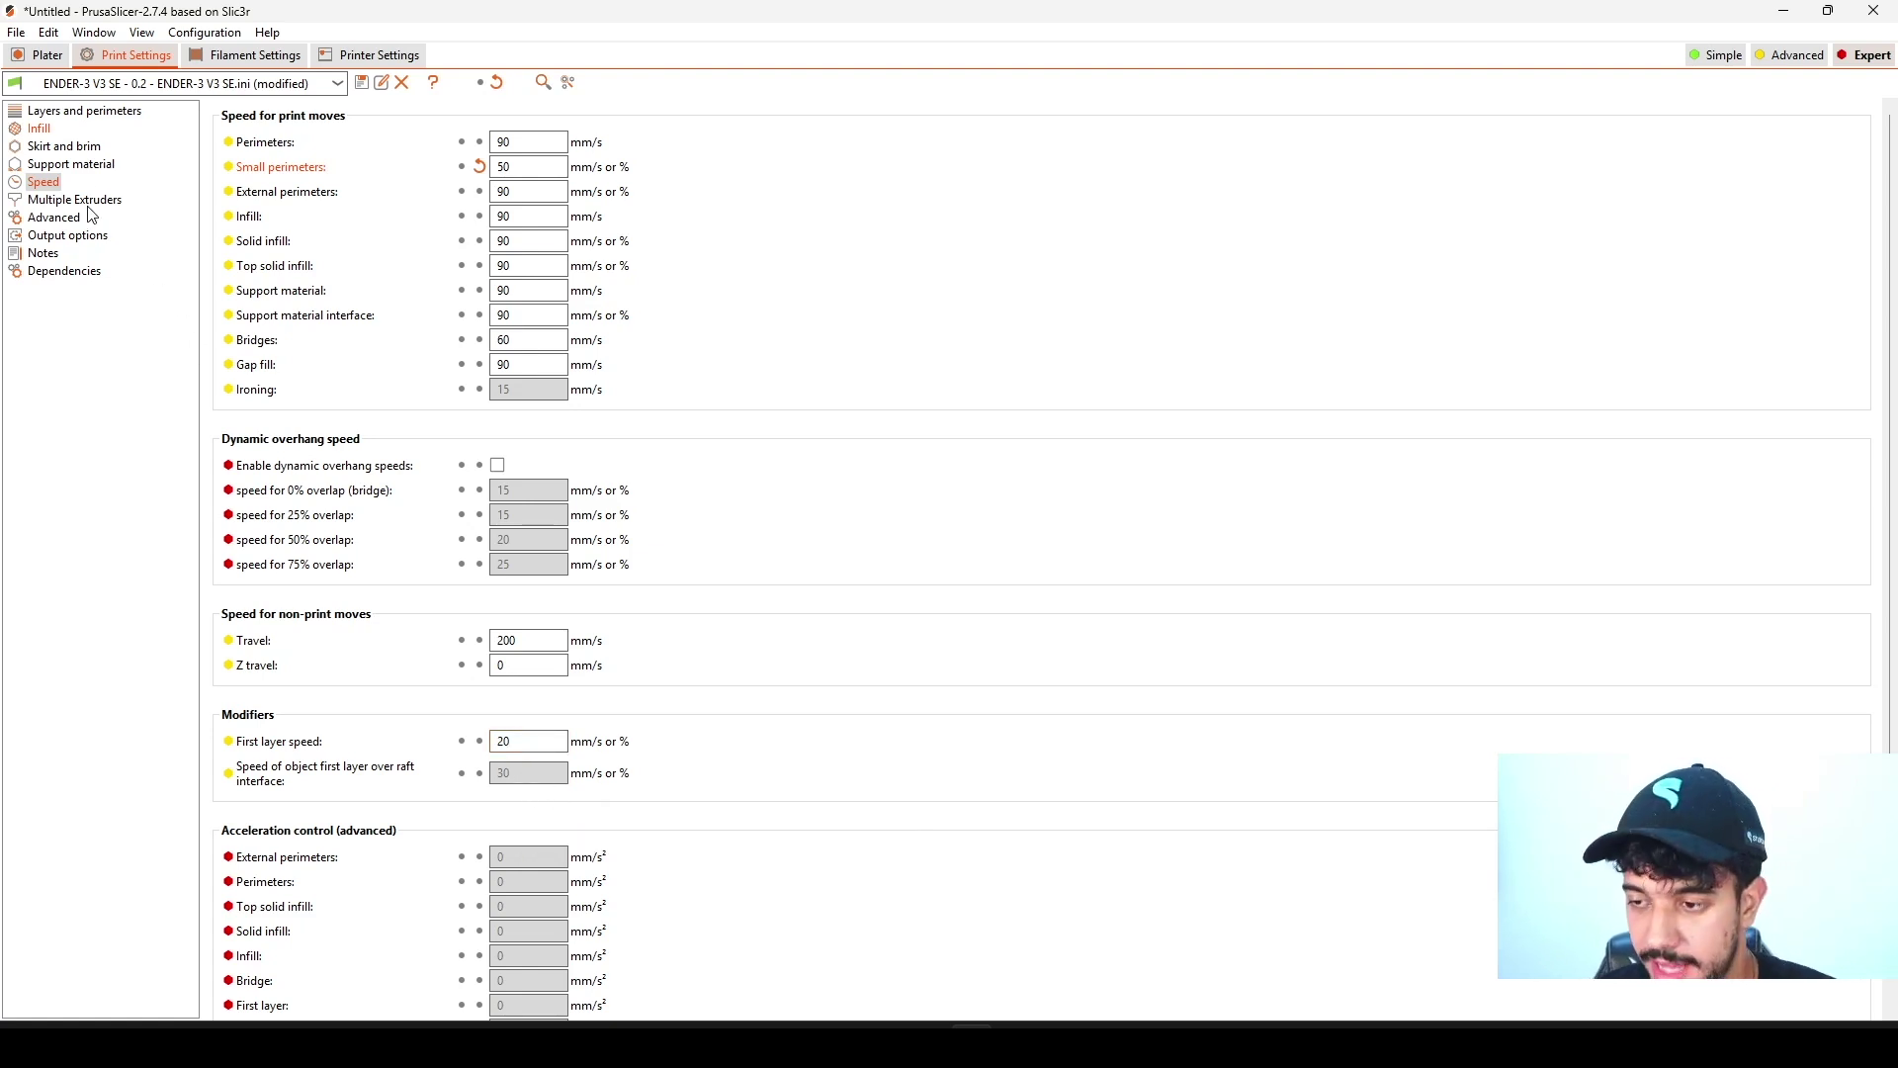
left_click(83, 114)
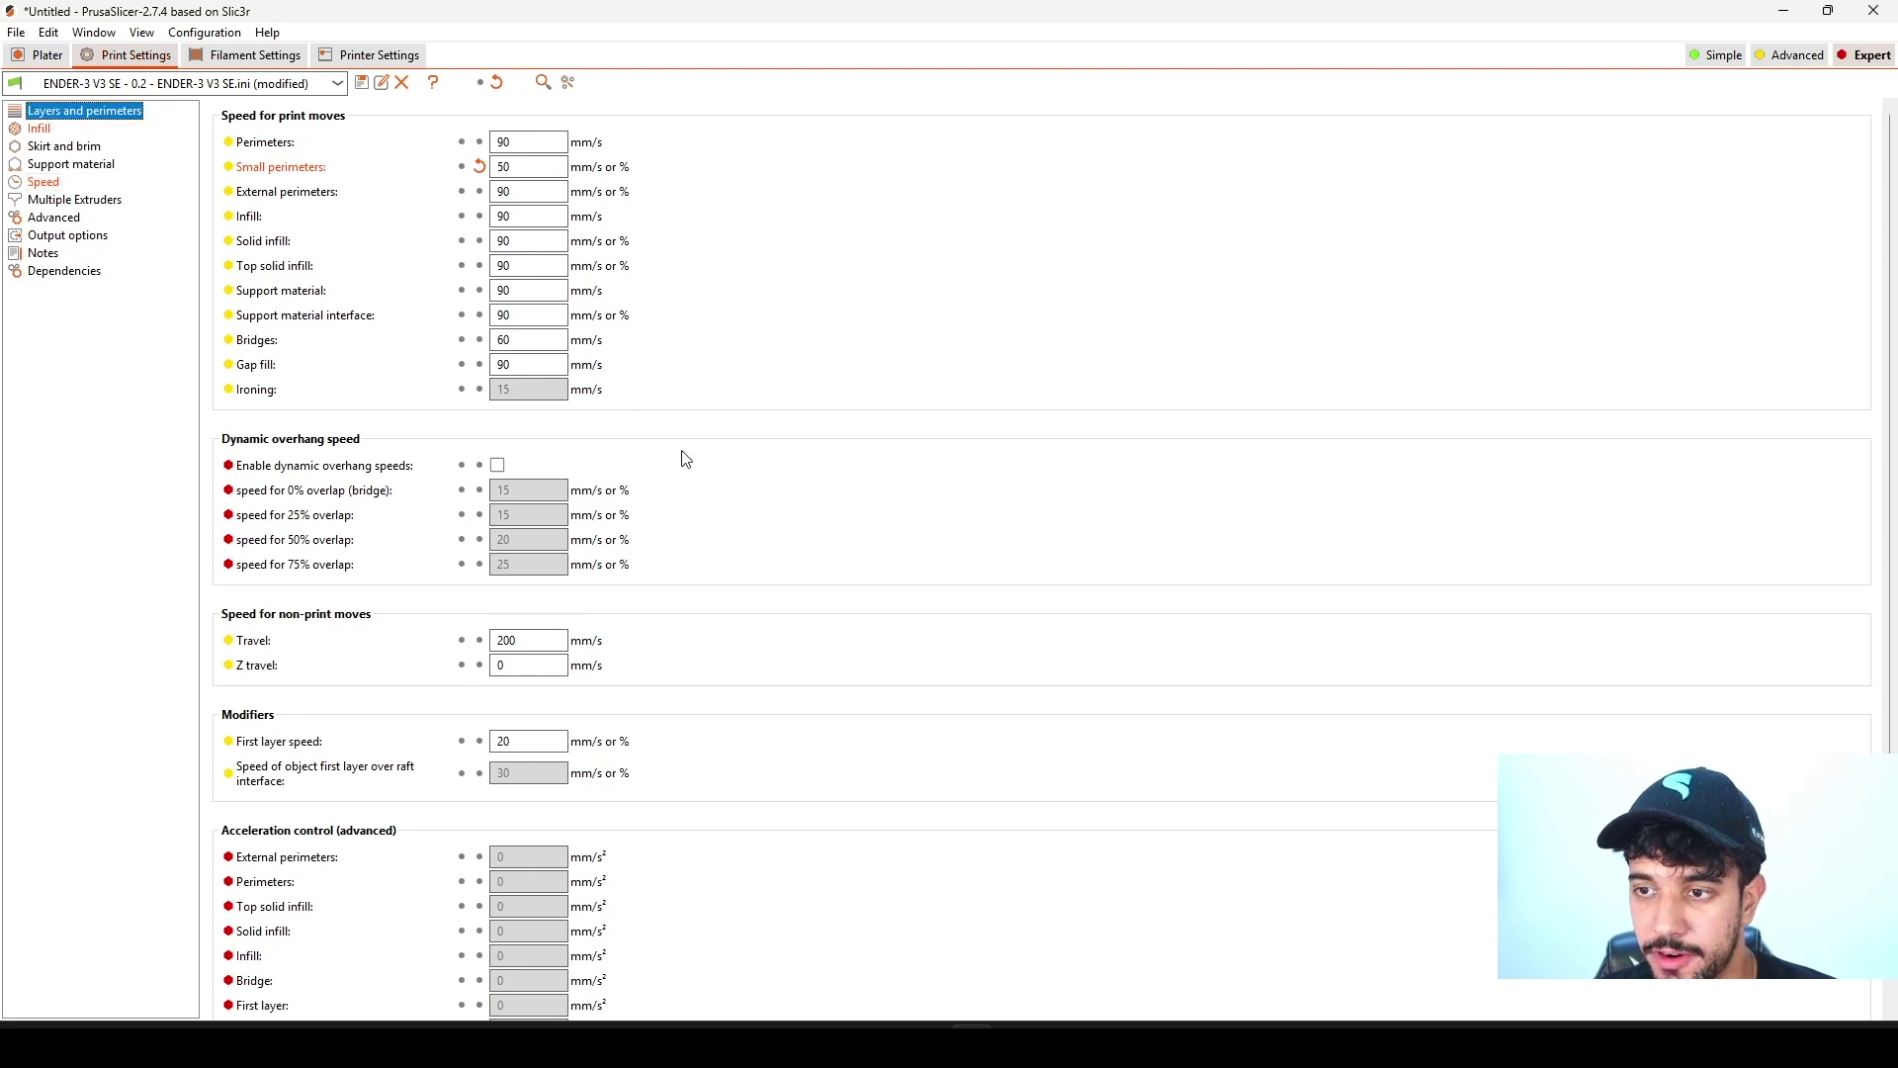
left_click(51, 53)
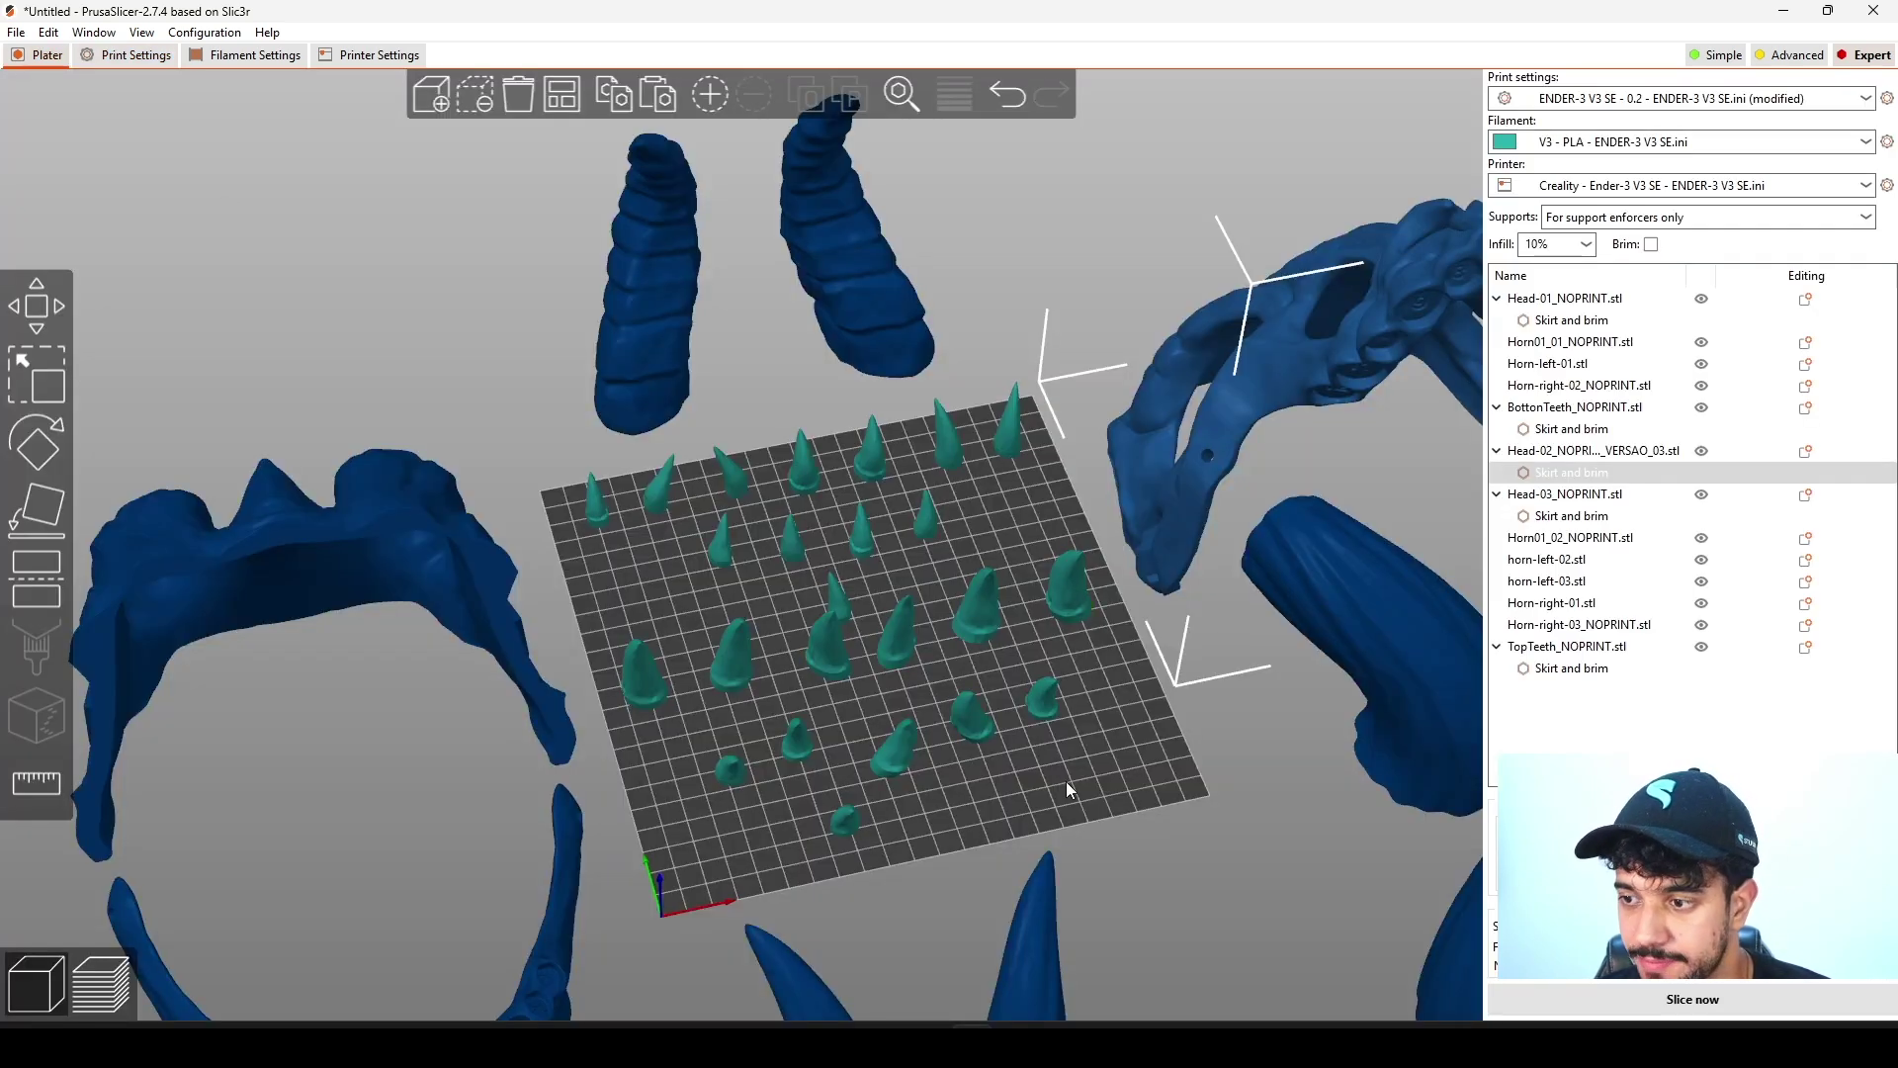
Step: Highlight the top teeth and the Head-02 skull part in turn, then clear the selection
scroll(826, 756, "up", 5)
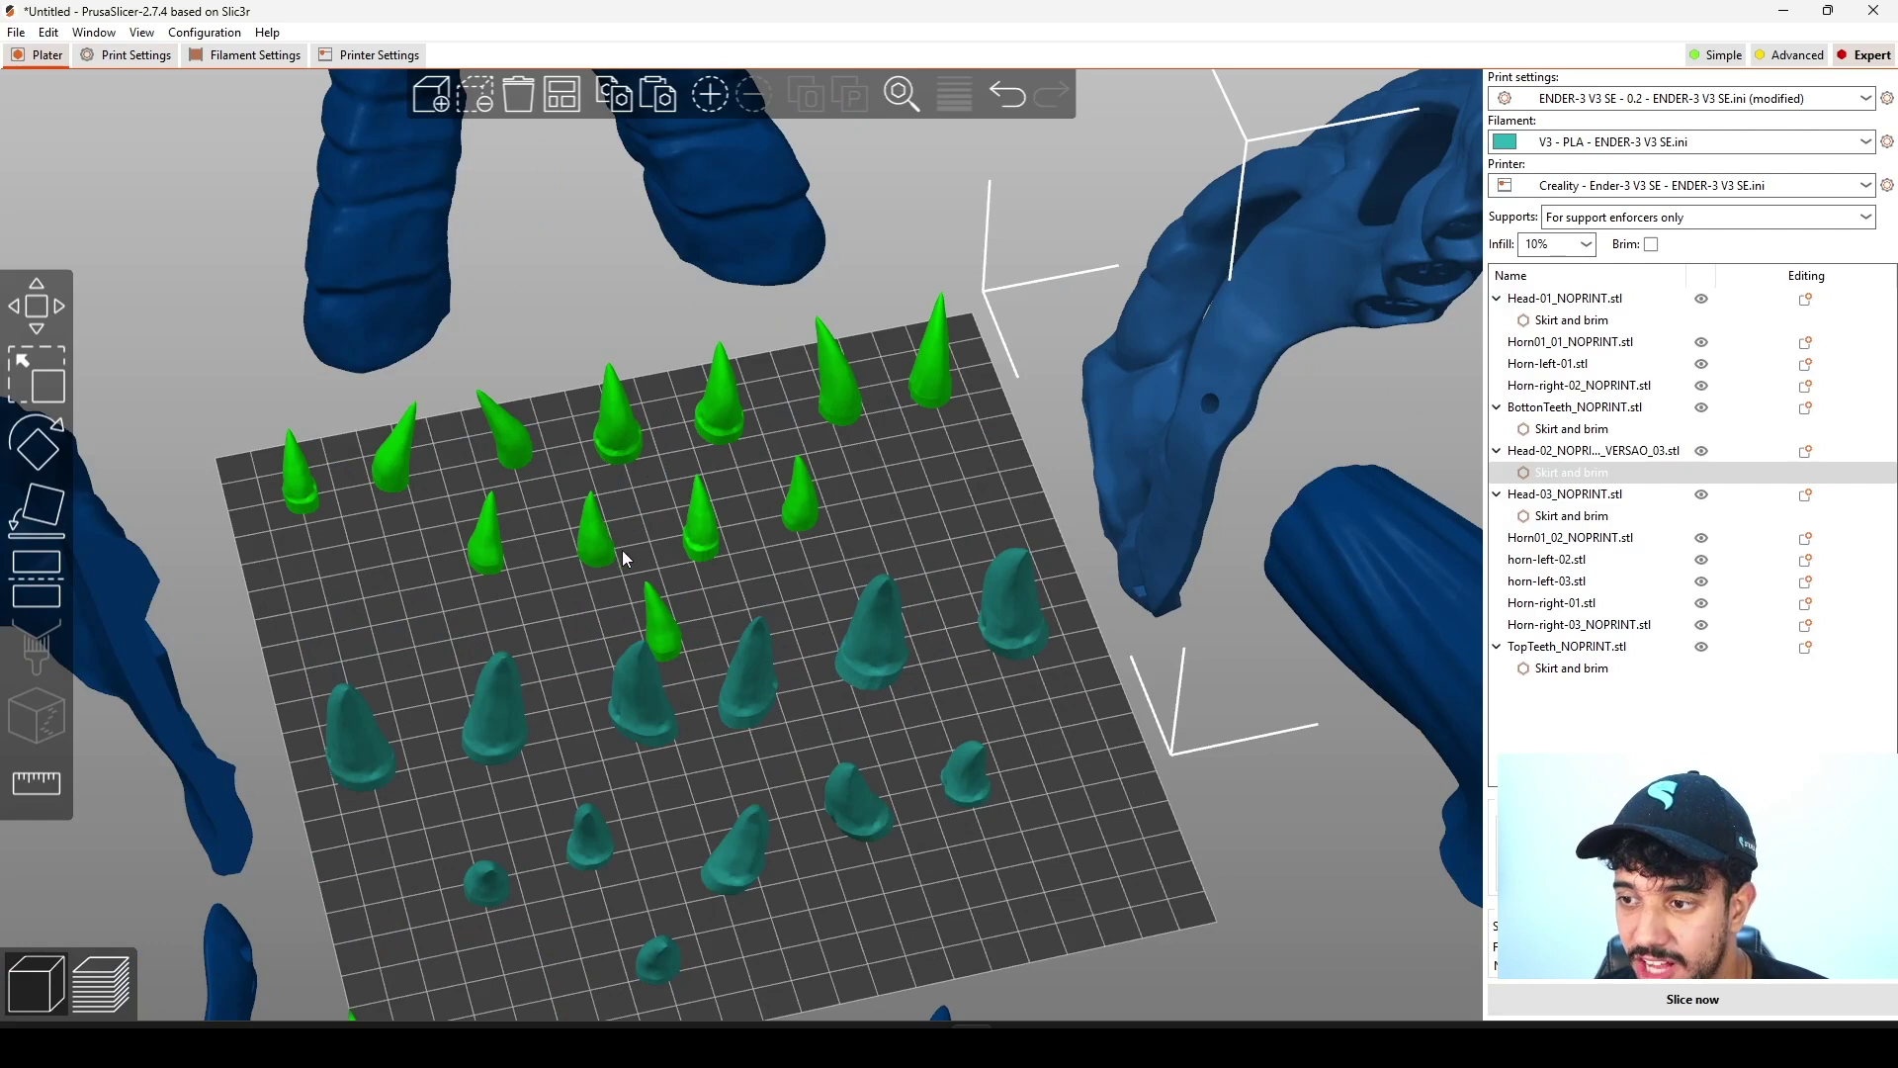
left_click(658, 698)
scroll(1032, 757, "down", 5)
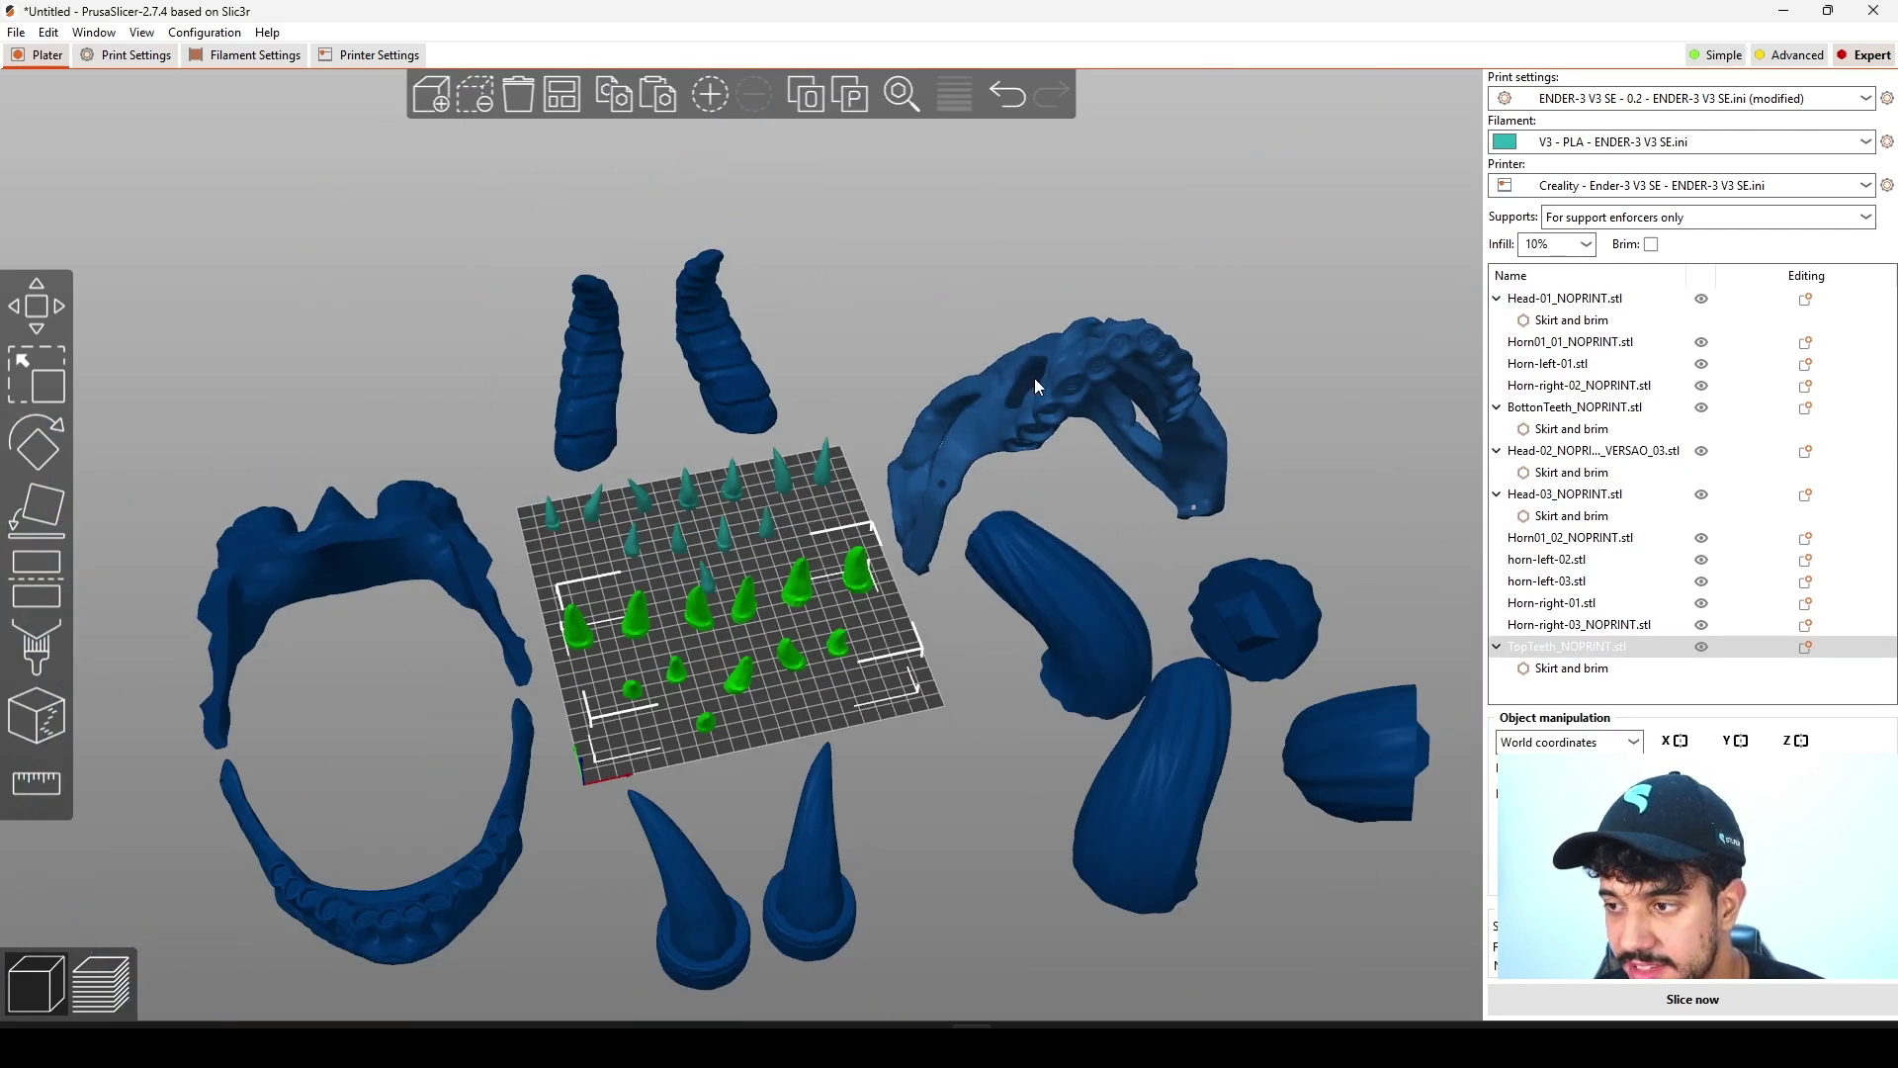
left_click(1034, 377)
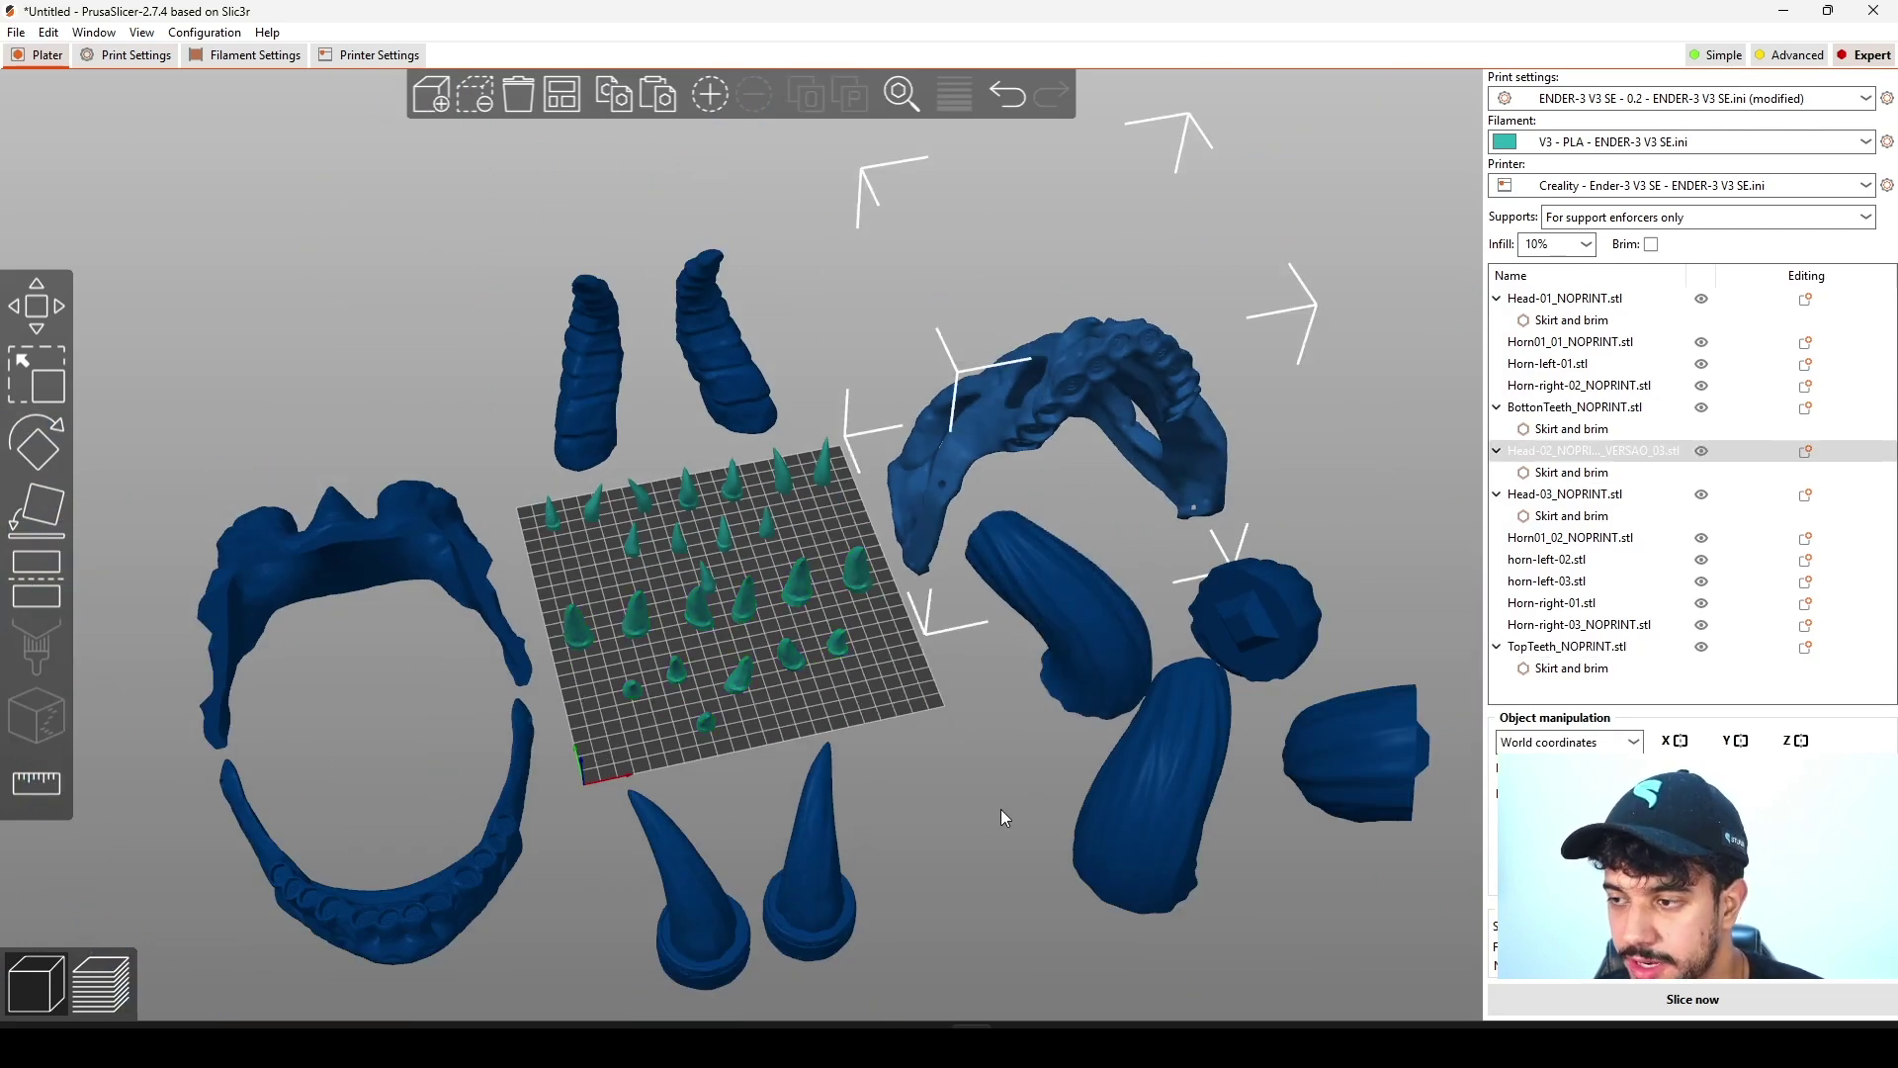
left_click(886, 742)
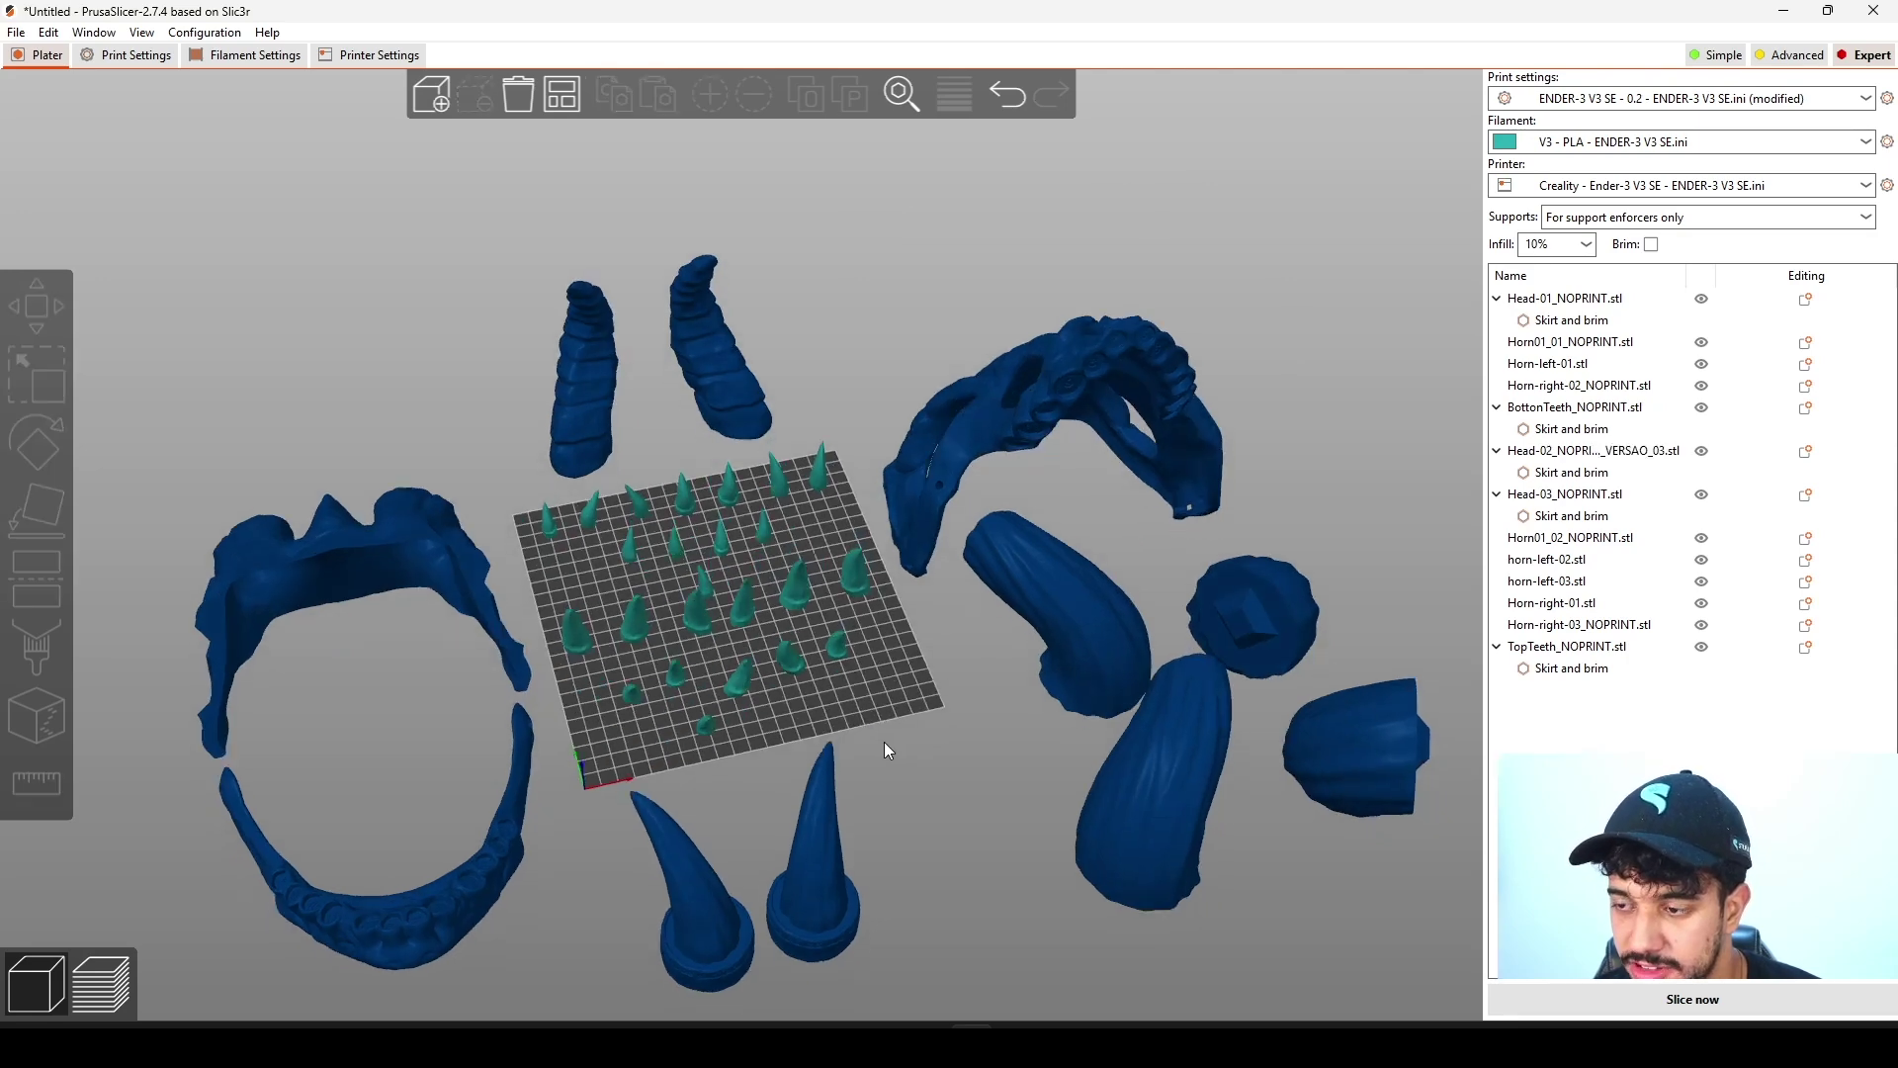
Step: Slice the plate holding the top and bottom teeth
scroll(898, 754, "up", 10)
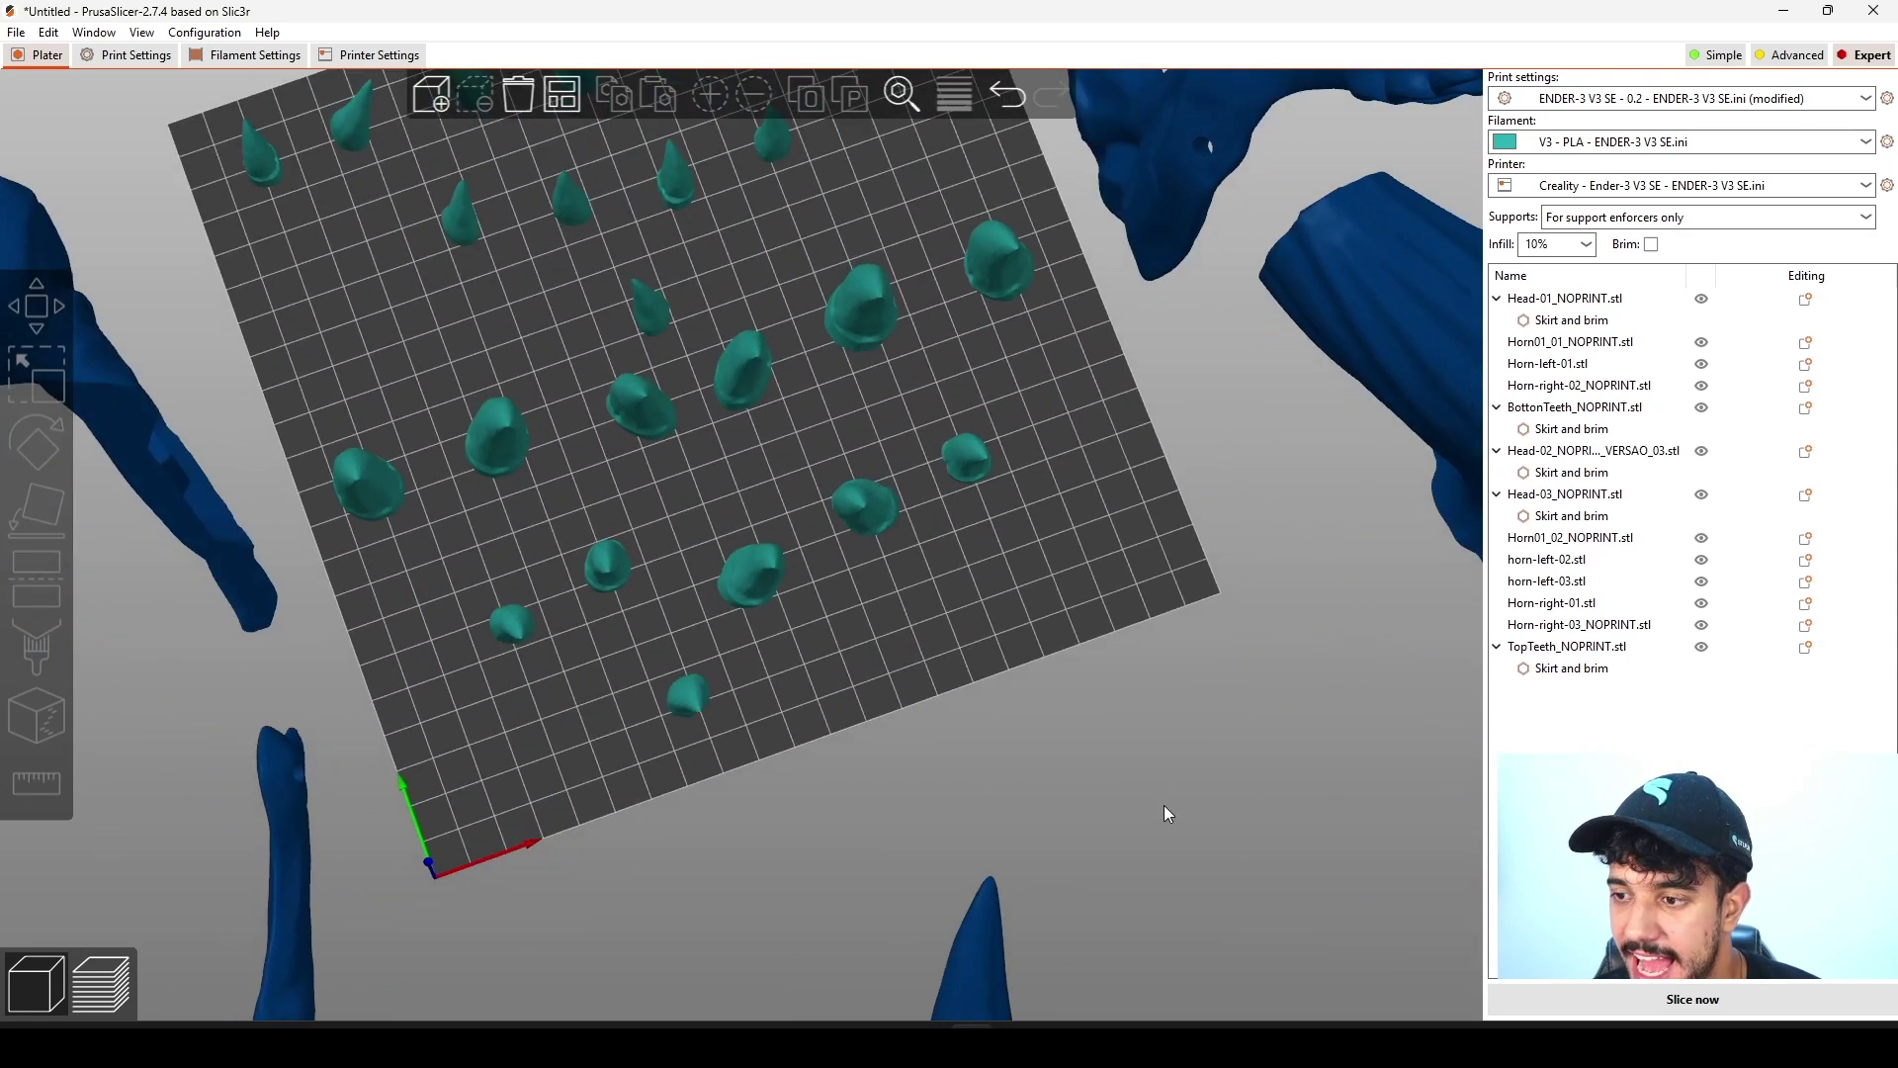
left_click_drag(1165, 805, 1145, 769)
right_click_drag(1172, 807, 1166, 720)
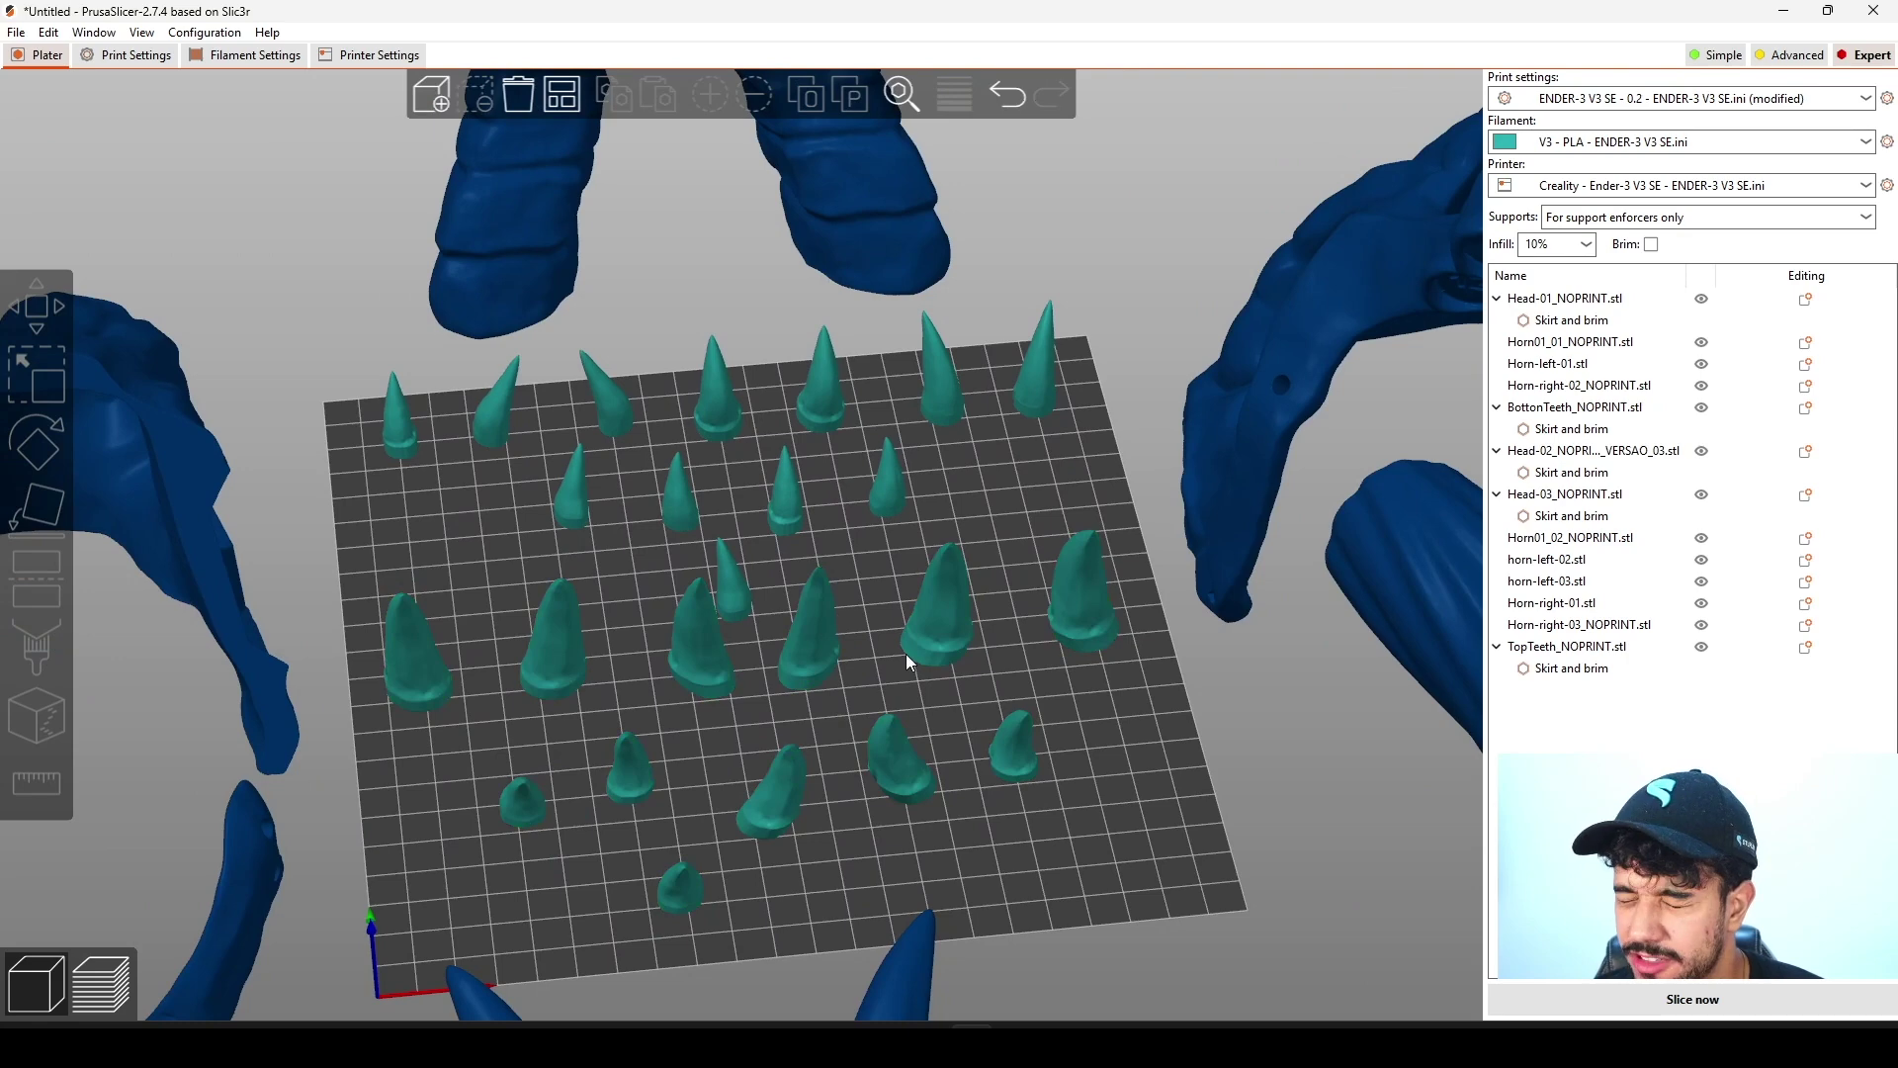
left_click(1603, 999)
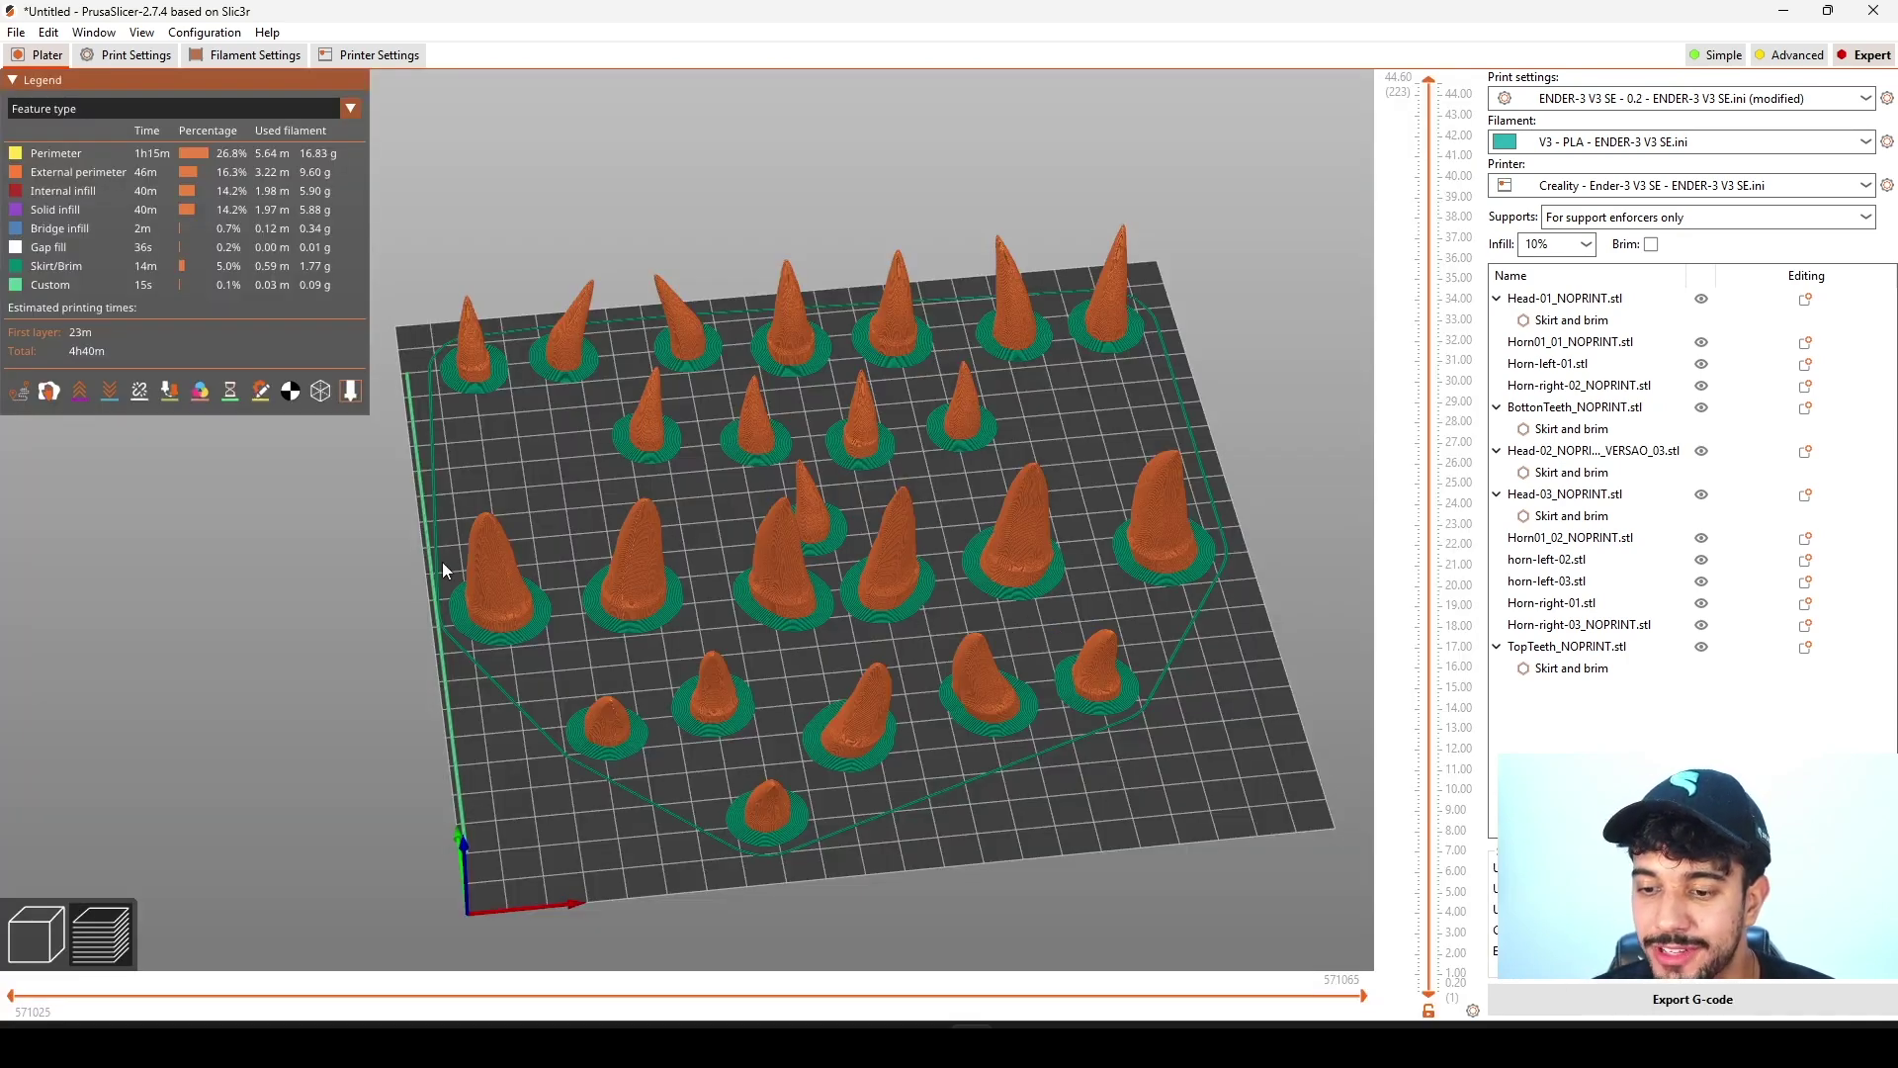
Step: Examine the sliced teeth and their brims up close, stepping down through the layers and back to the full height
scroll(693, 628, "up", 5)
scroll(672, 692, "down", 2)
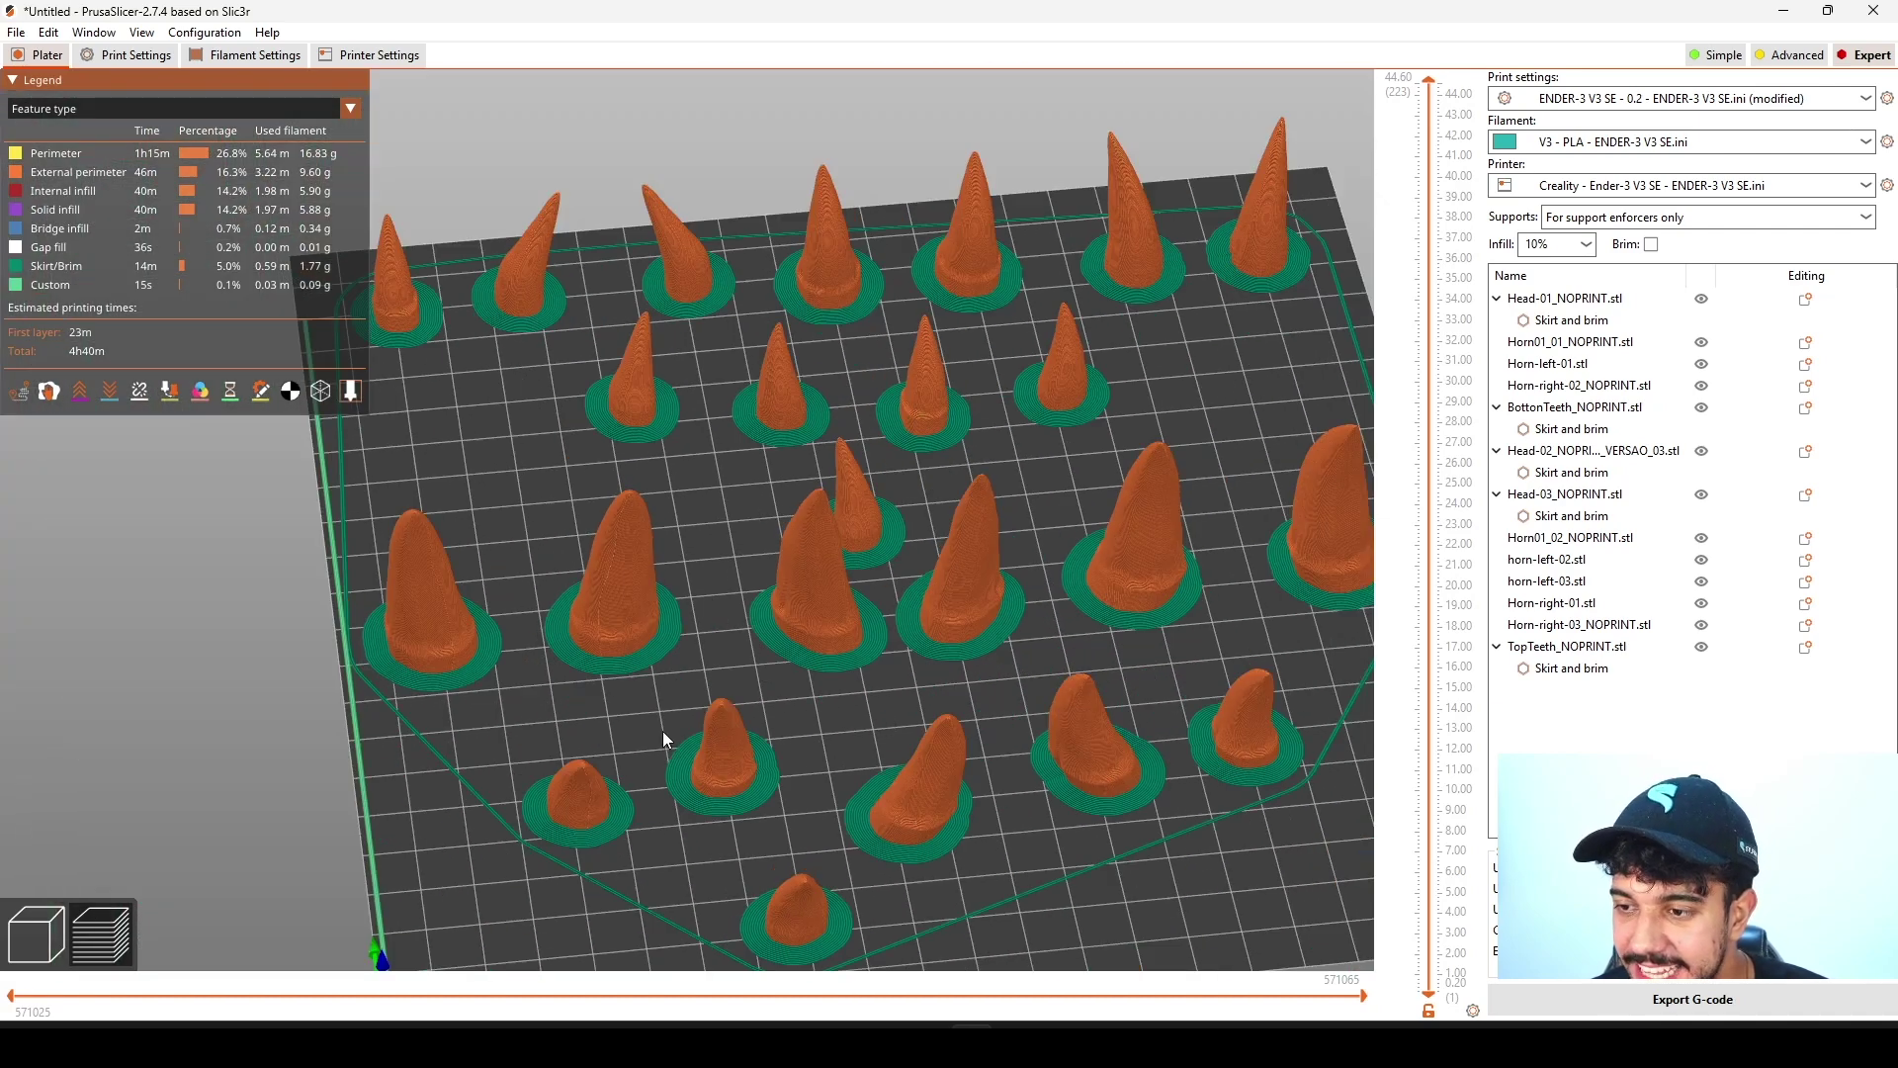
scroll(661, 740, "down", 3)
scroll(1450, 596, "down", 20)
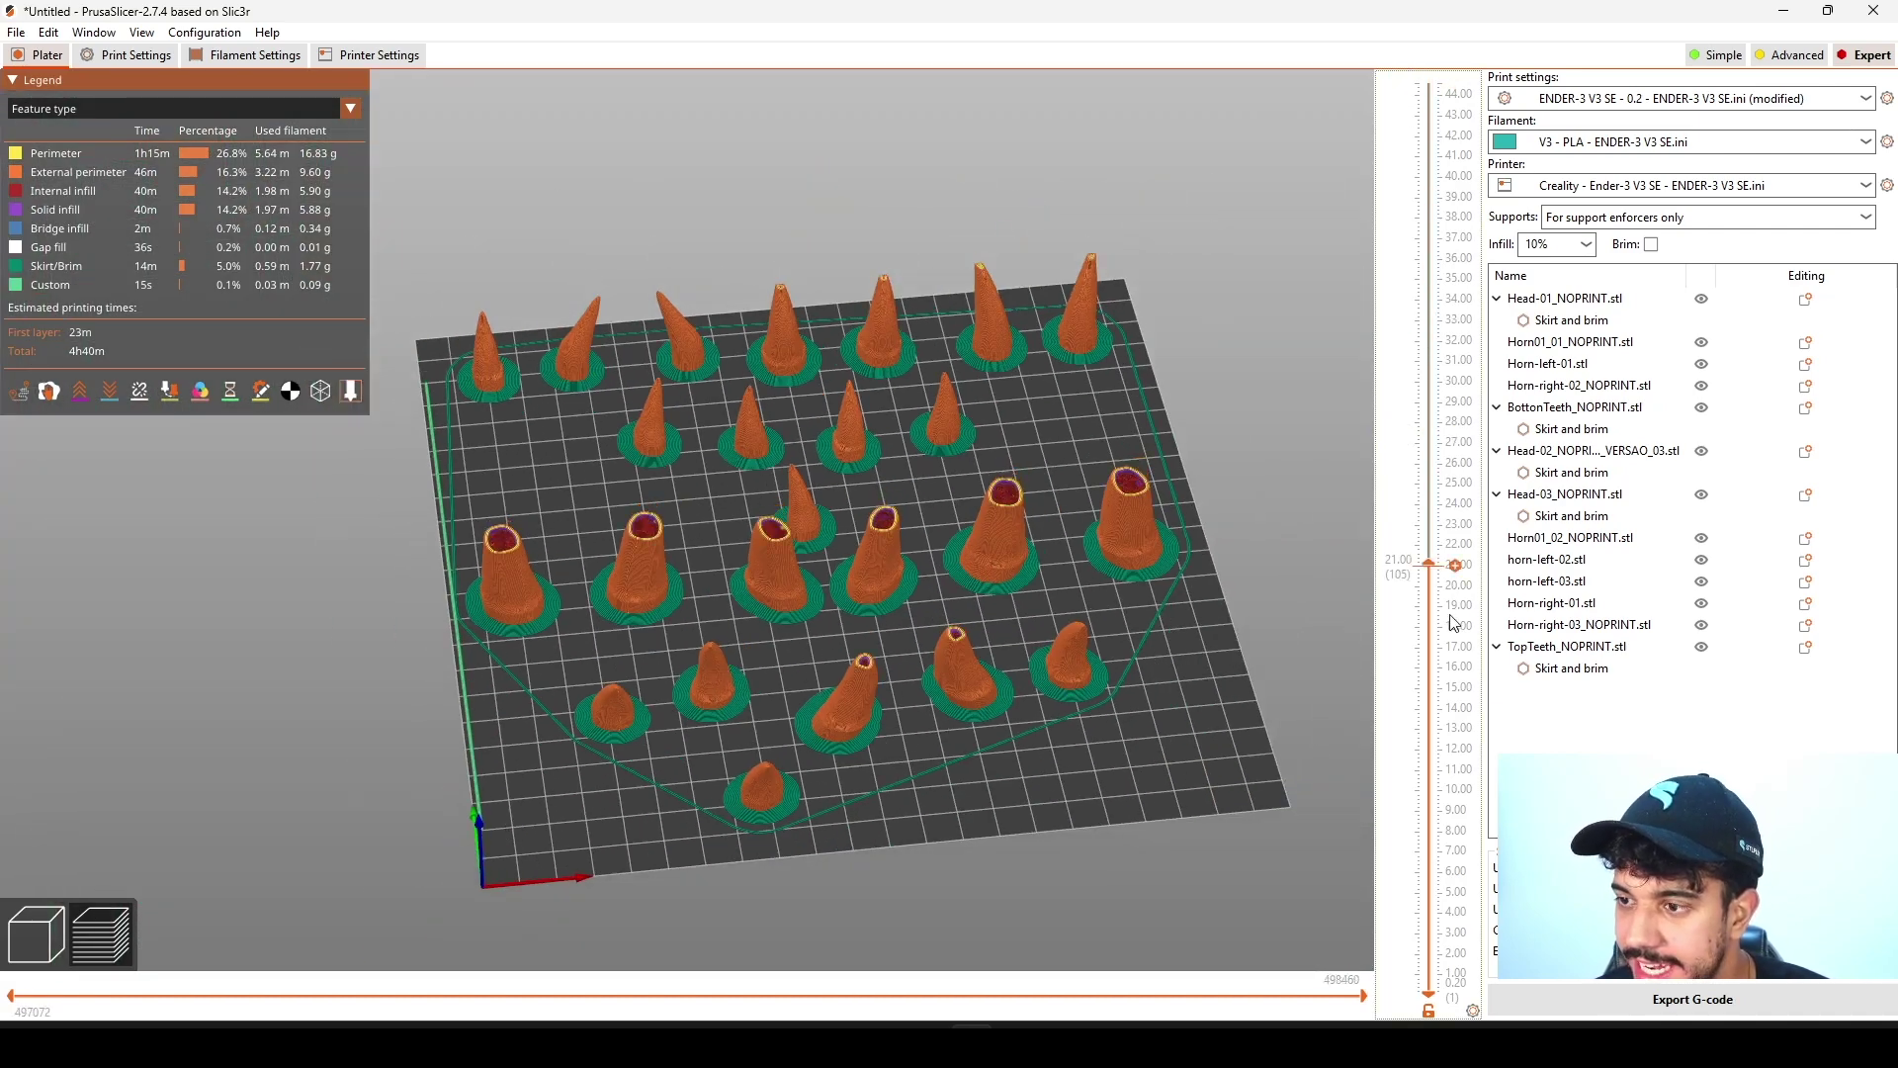
scroll(1450, 596, "down", 20)
scroll(1404, 941, "down", 14)
scroll(1249, 858, "up", 5)
scroll(1186, 757, "down", 6)
left_click_drag(1427, 990, 1441, 26)
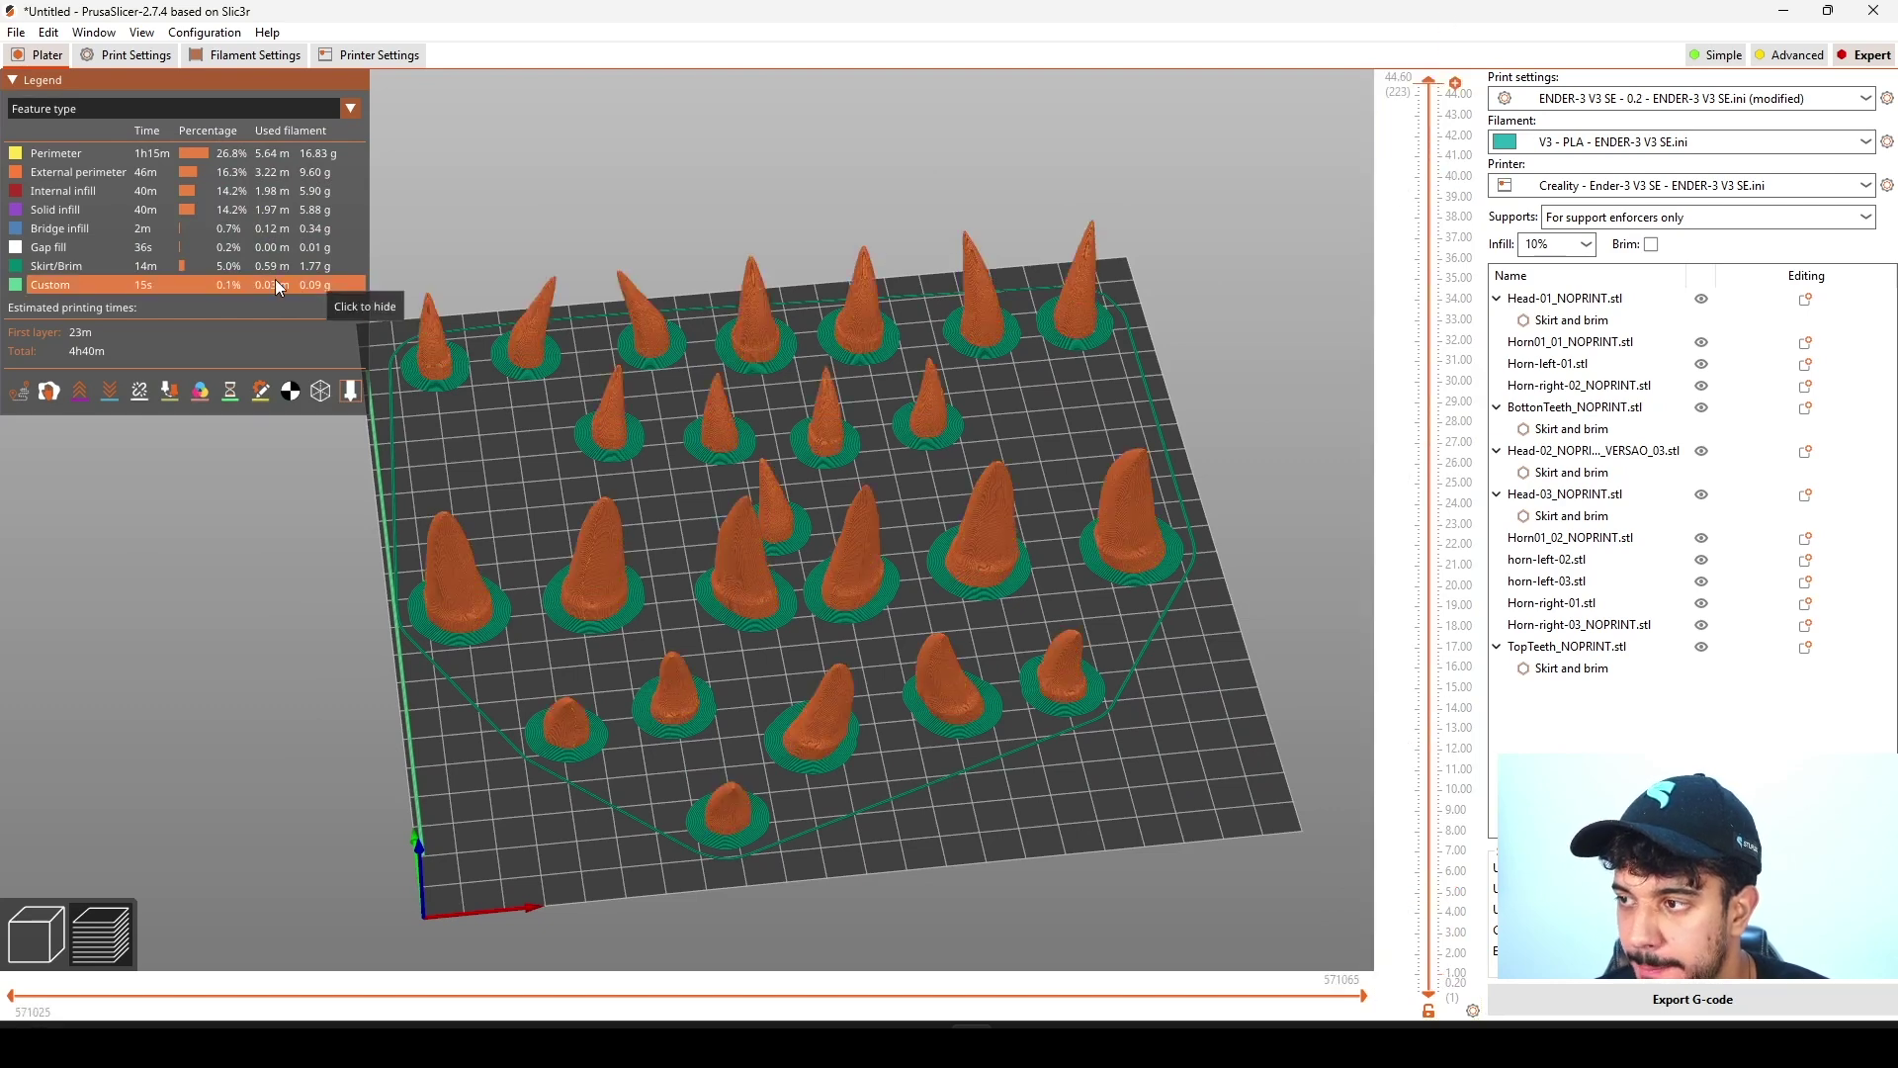
Step: Color the sliced preview by speed and examine how print speed varies along the teeth
left_click(281, 111)
left_click(202, 191)
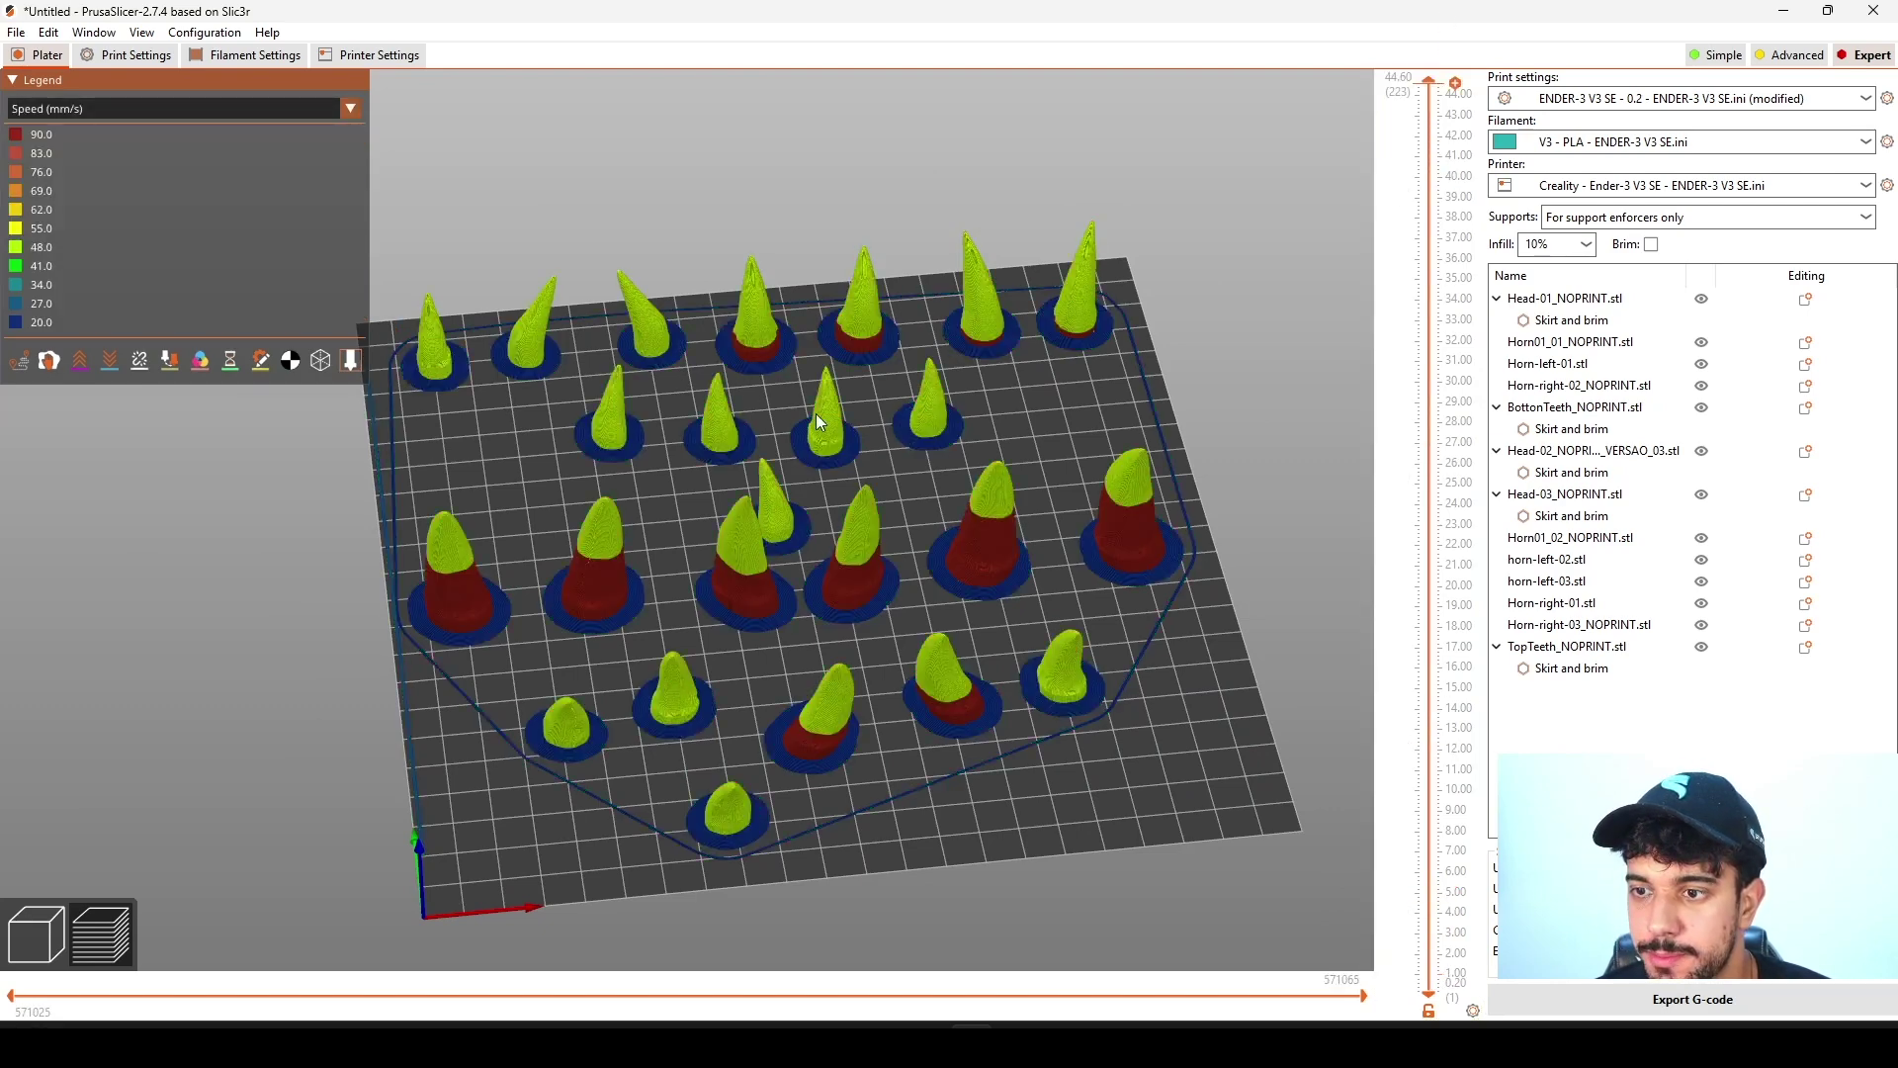
scroll(822, 595, "up", 6)
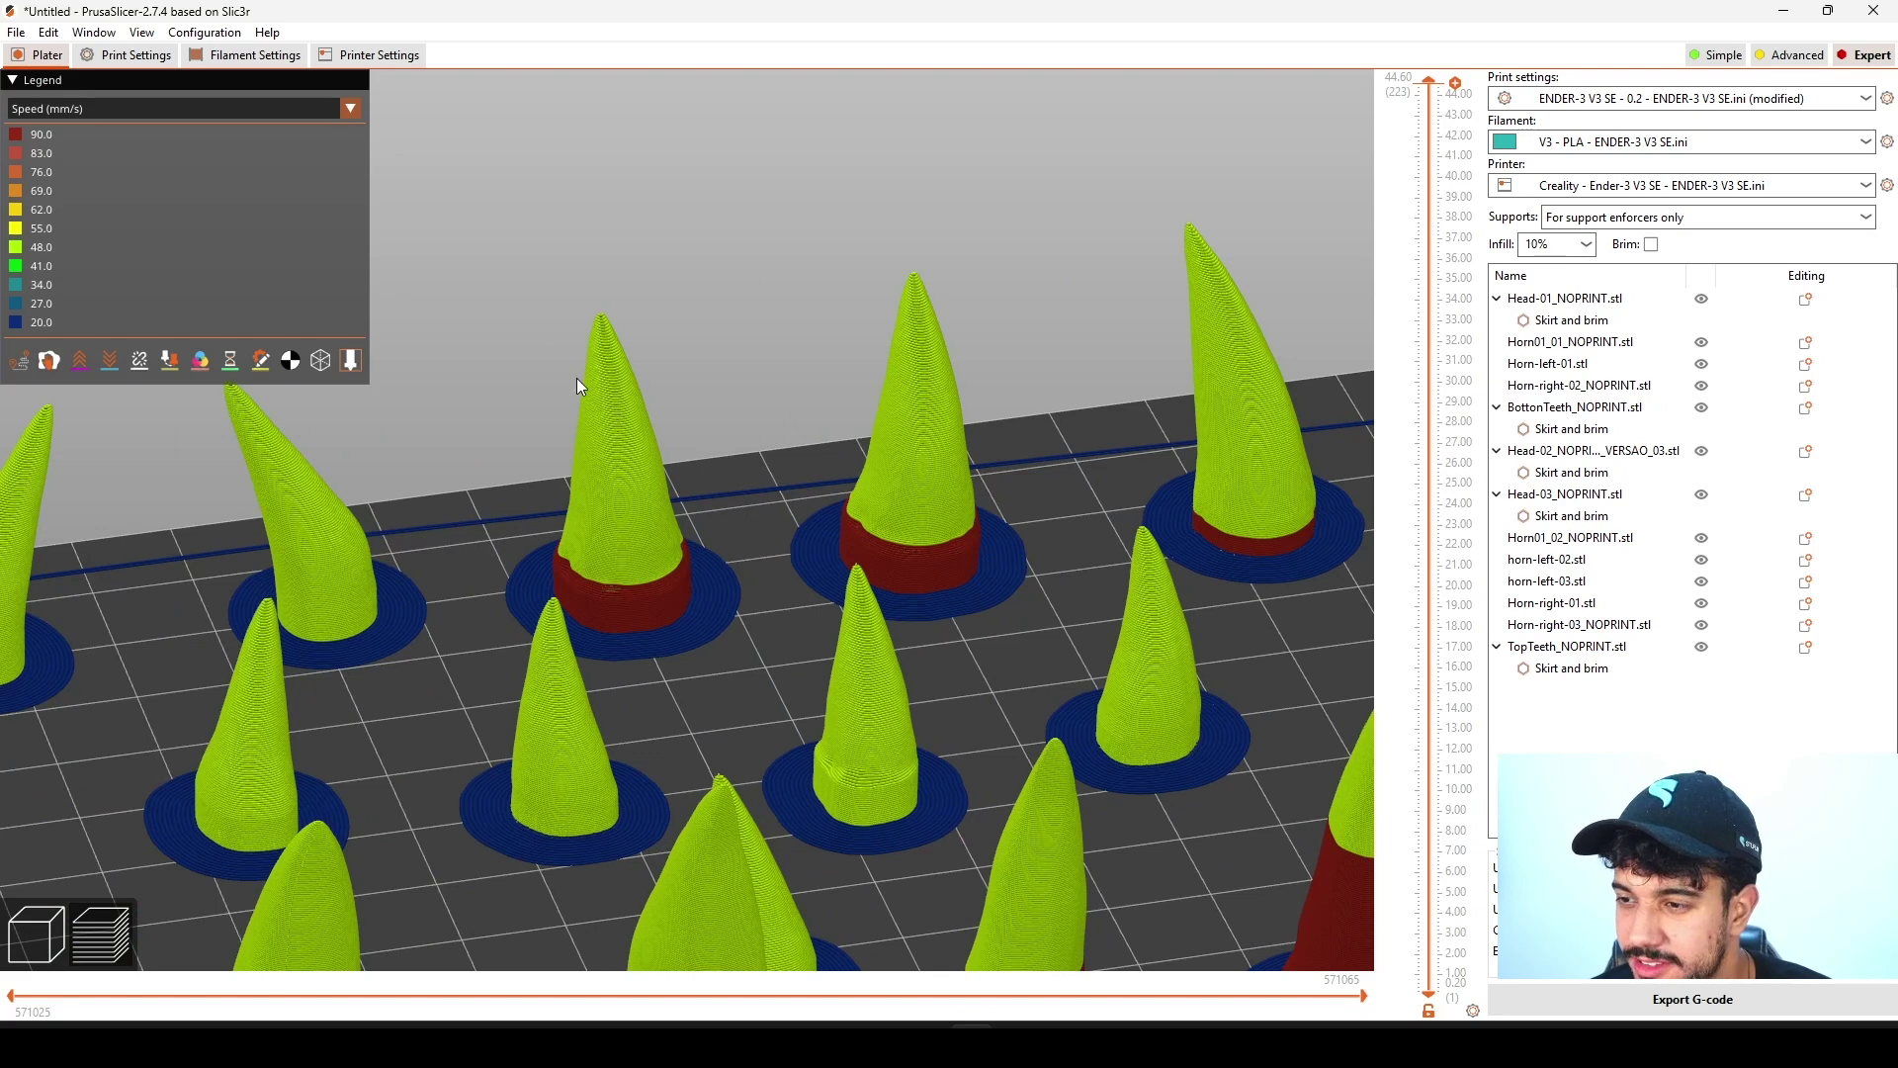
scroll(610, 336, "down", 8)
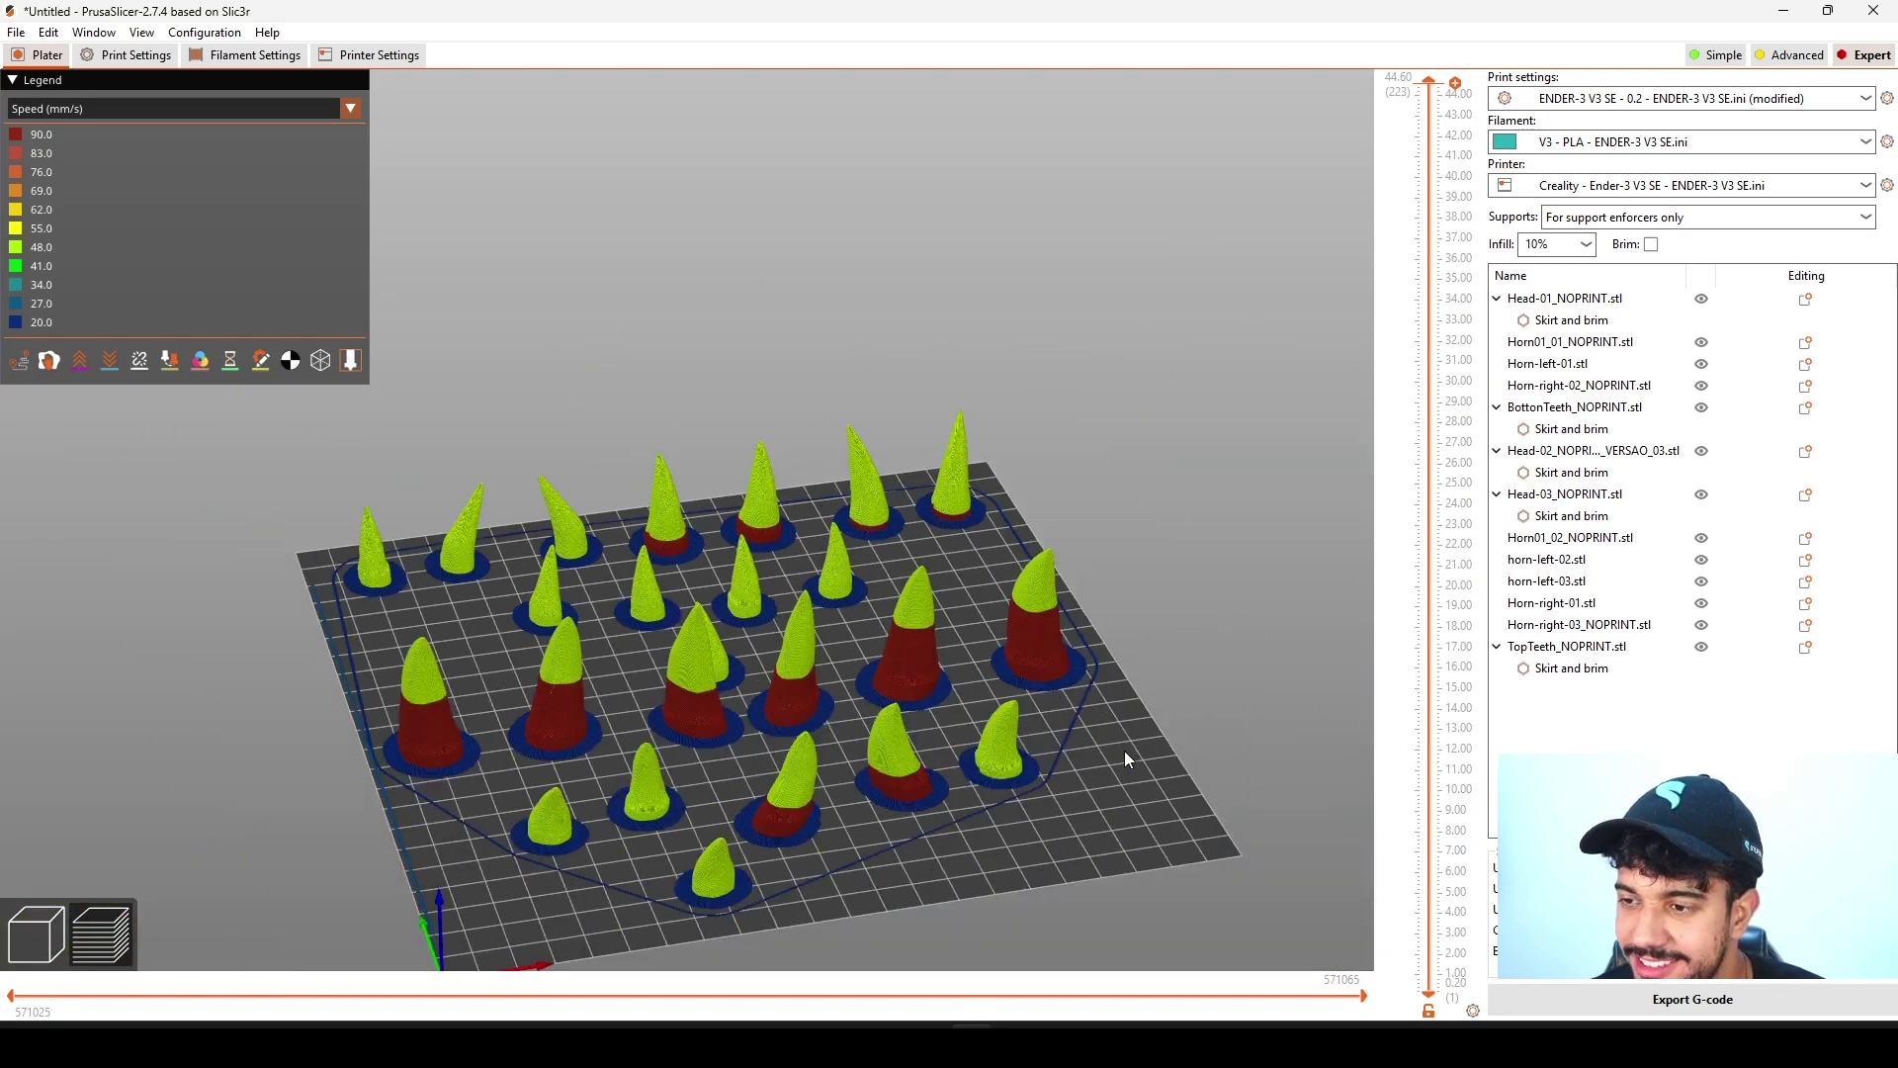
scroll(1102, 690, "up", 4)
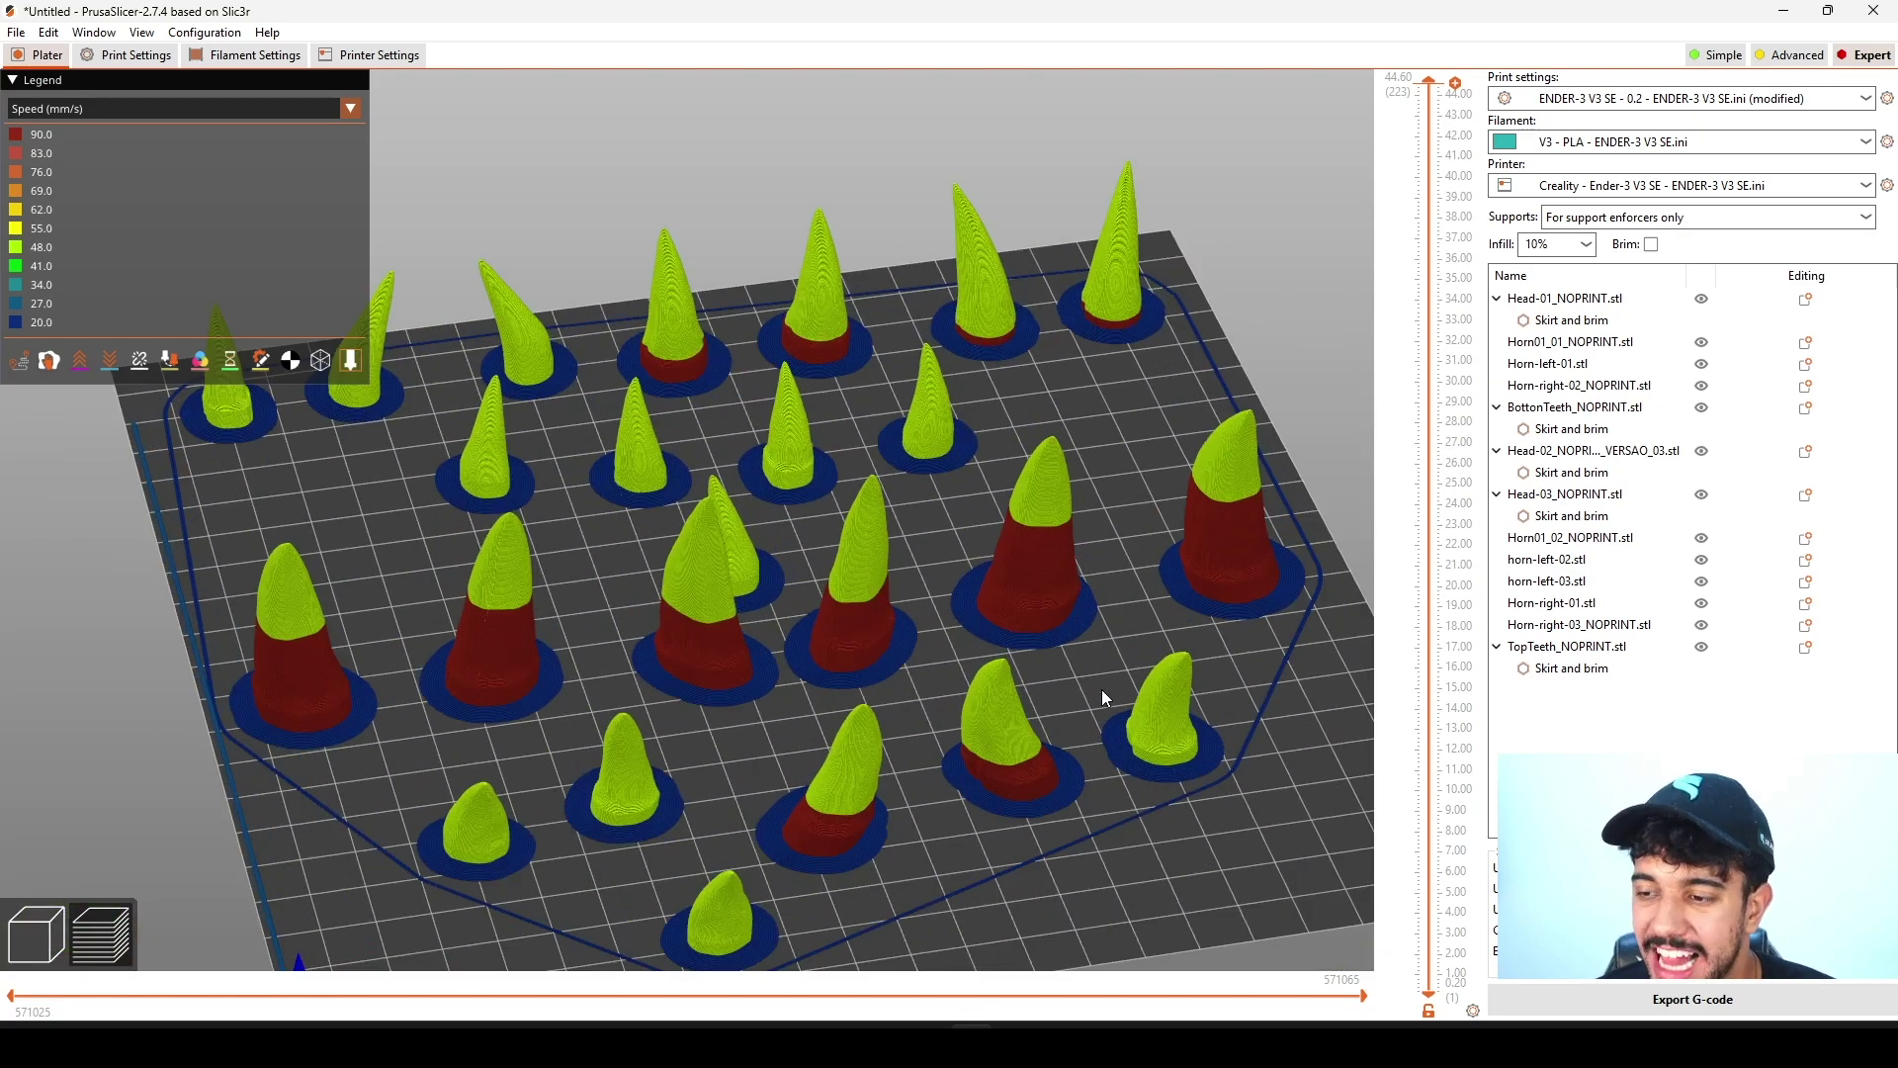
scroll(1101, 690, "up", 3)
scroll(819, 371, "down", 6)
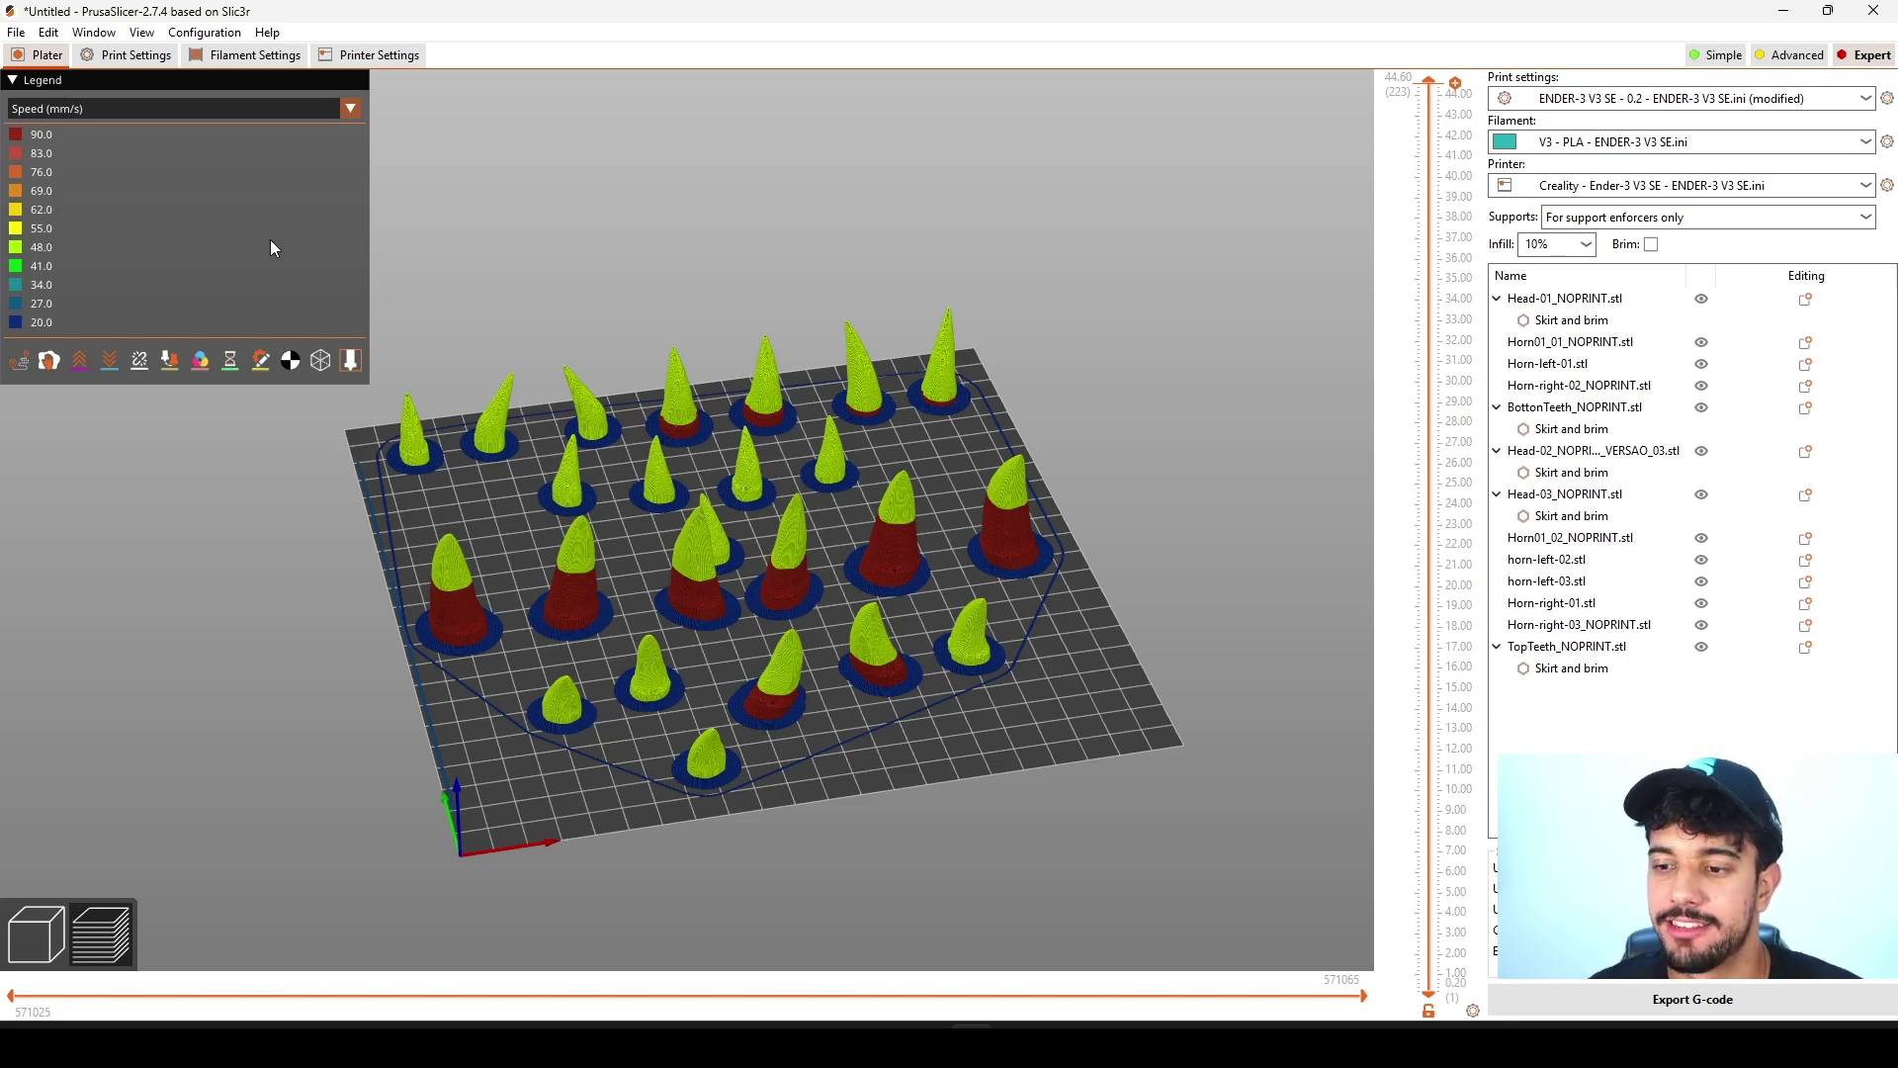
Step: Return to the model editor and replace the teeth on the bed with the two large curved horns
left_click(46, 933)
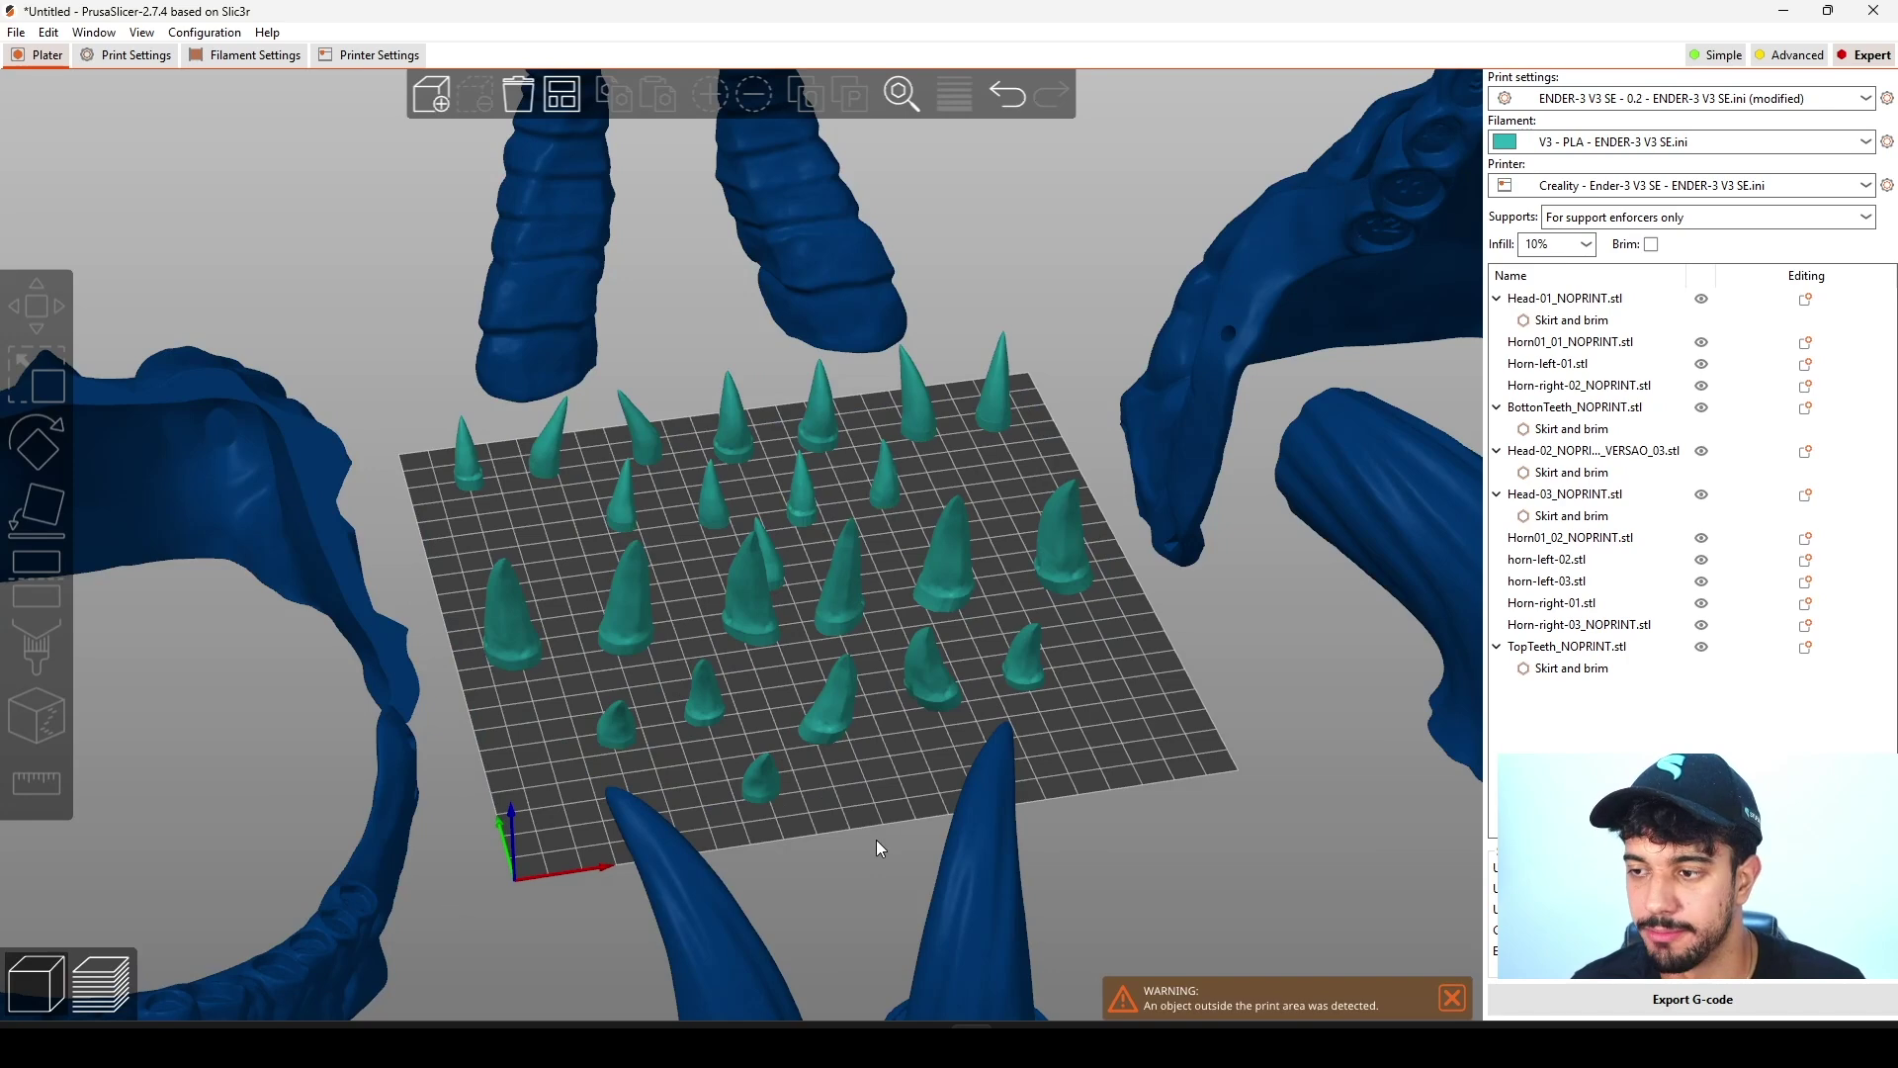
scroll(1088, 775, "down", 5)
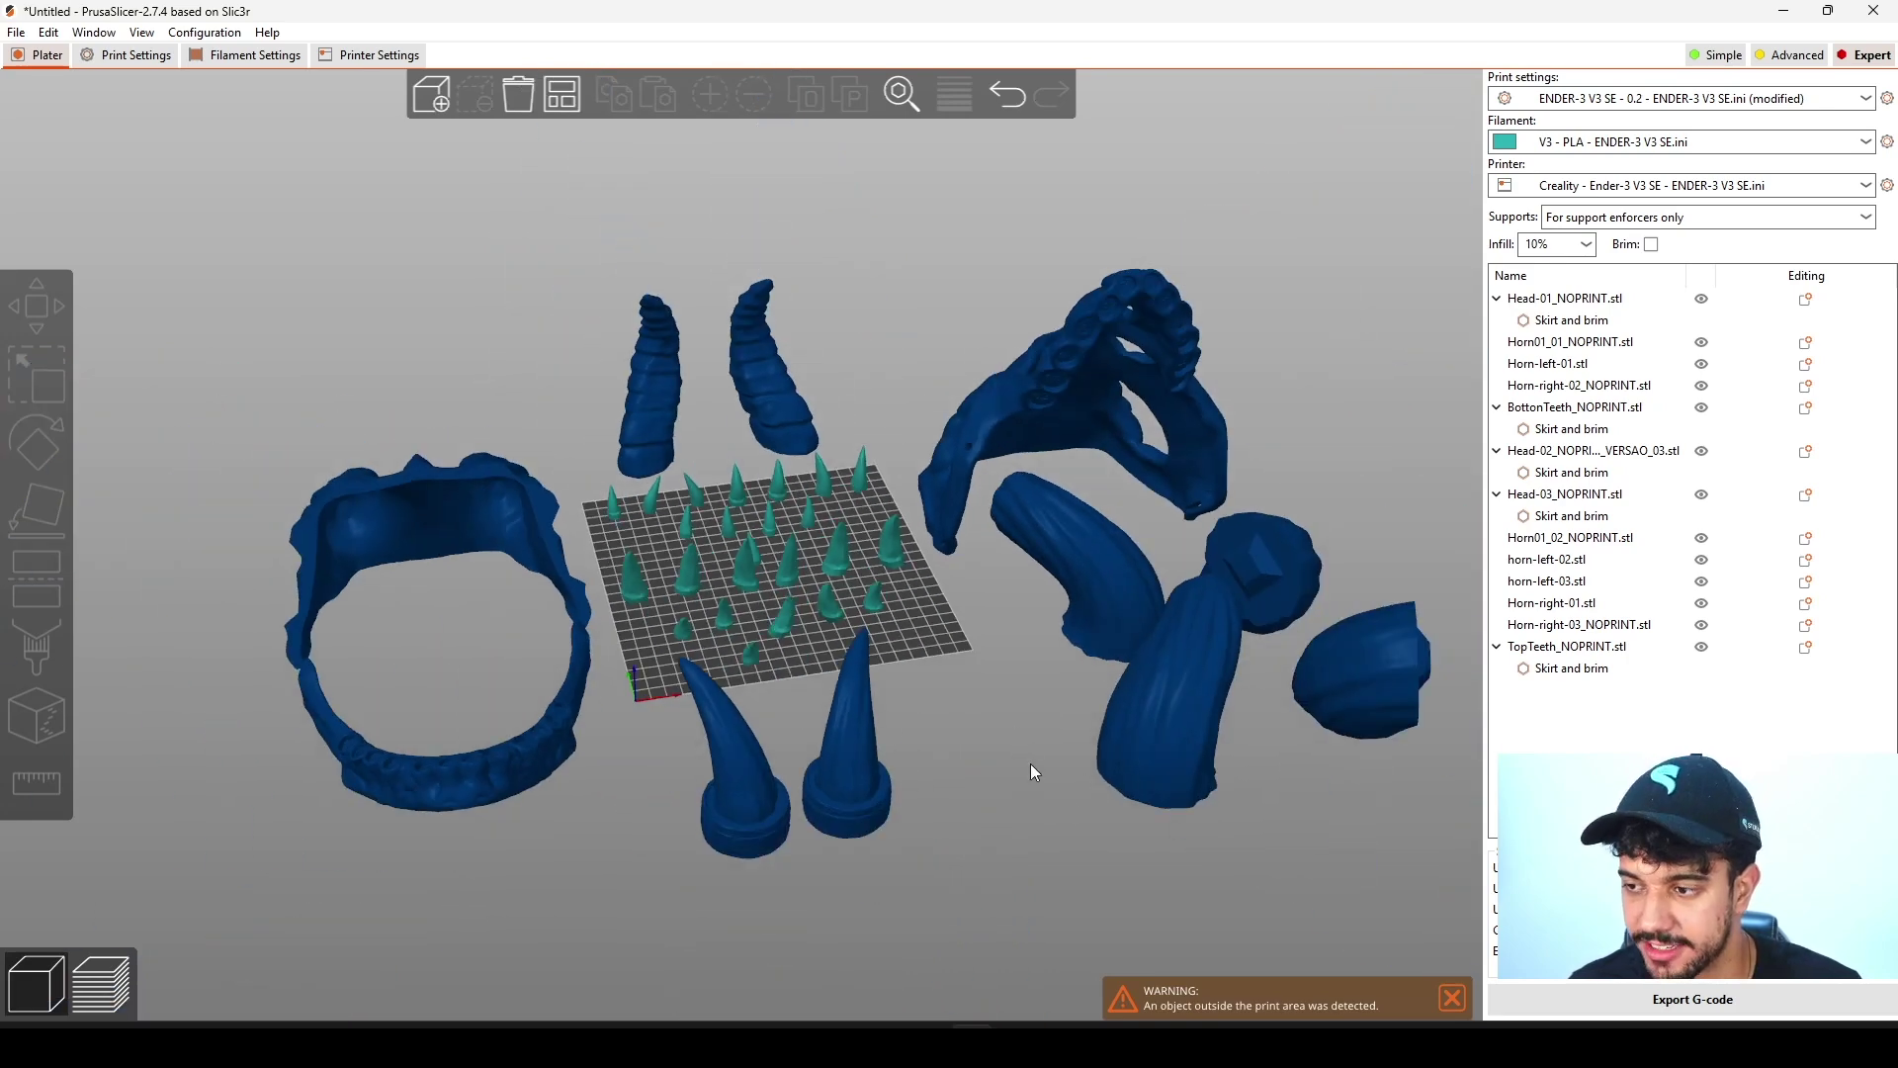
left_click(1452, 997)
left_click_drag(1047, 785, 875, 364)
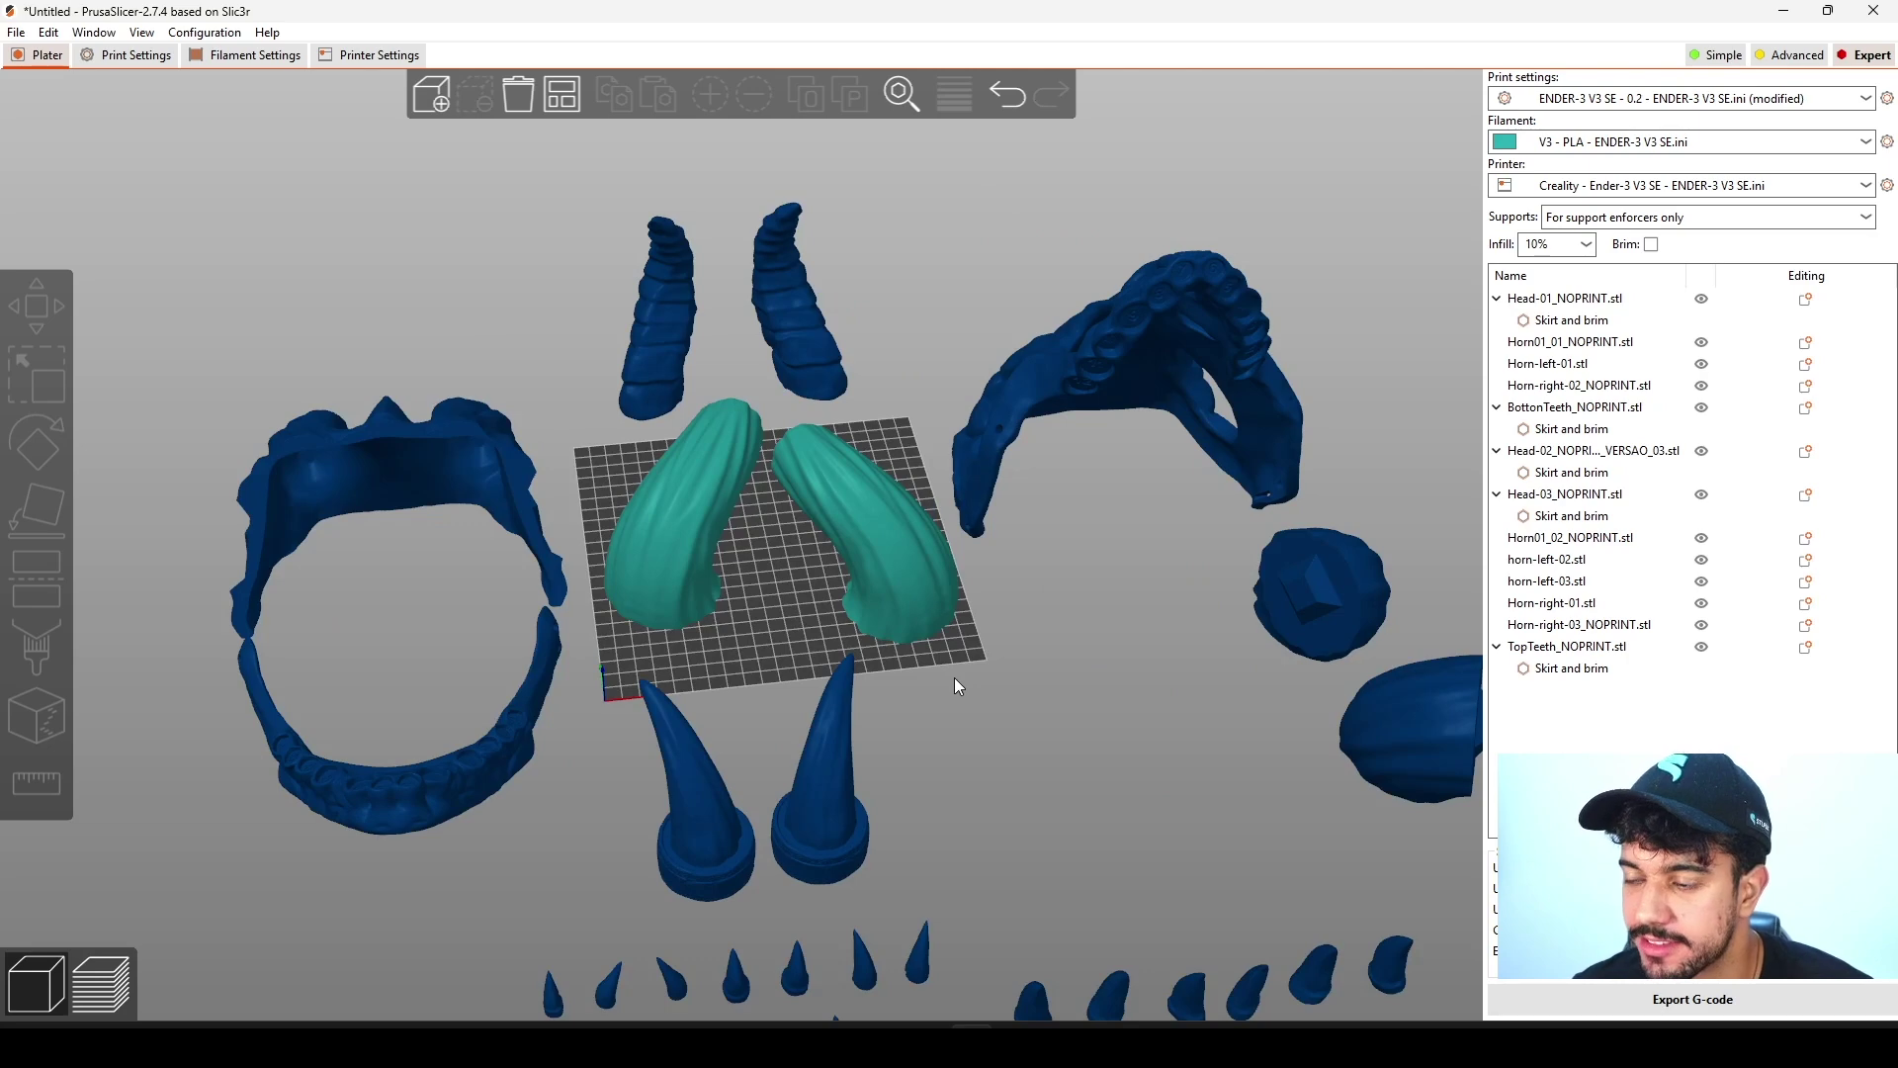
Step: Examine the two large curved horns on the bed and the surrounding parts from the side, behind and above
left_click_drag(955, 680, 929, 732)
left_click_drag(1327, 872, 1280, 819)
left_click_drag(1297, 293, 1223, 333)
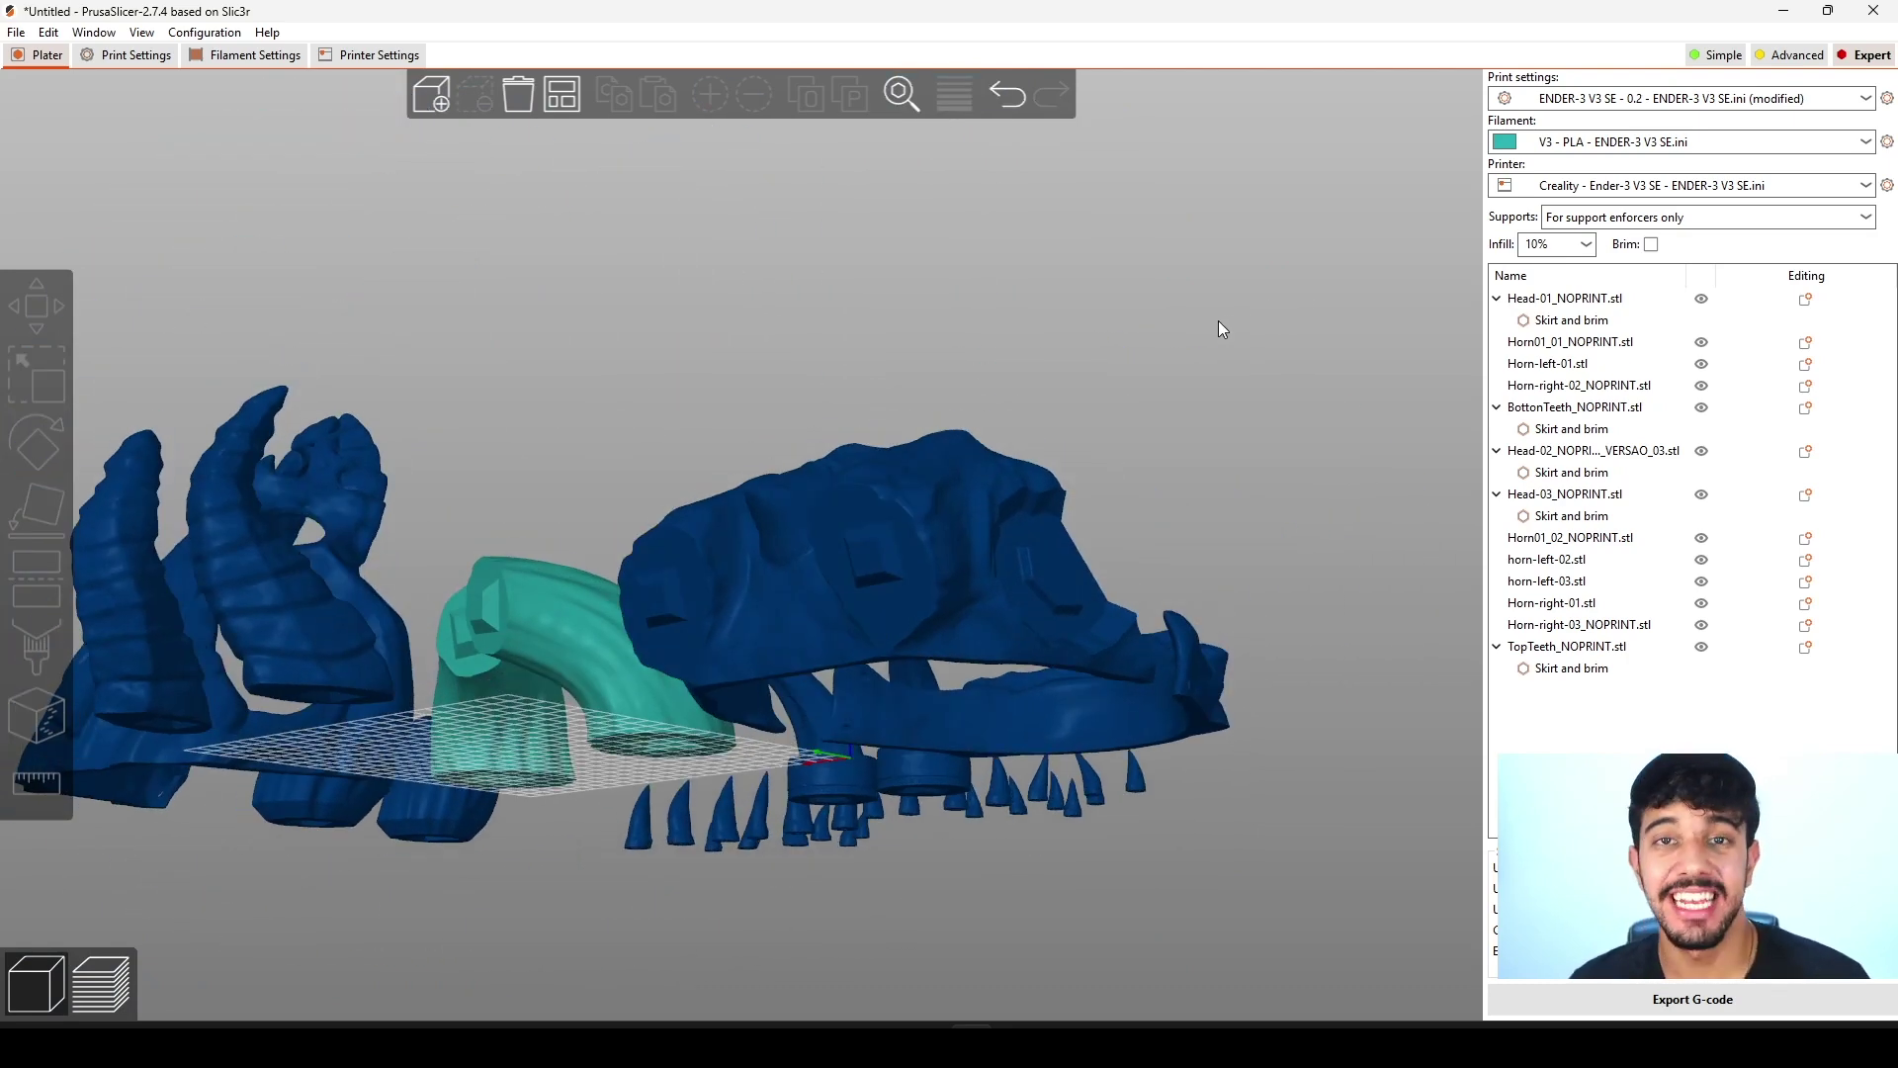
left_click_drag(1194, 328, 1207, 352)
scroll(1207, 353, "up", 1)
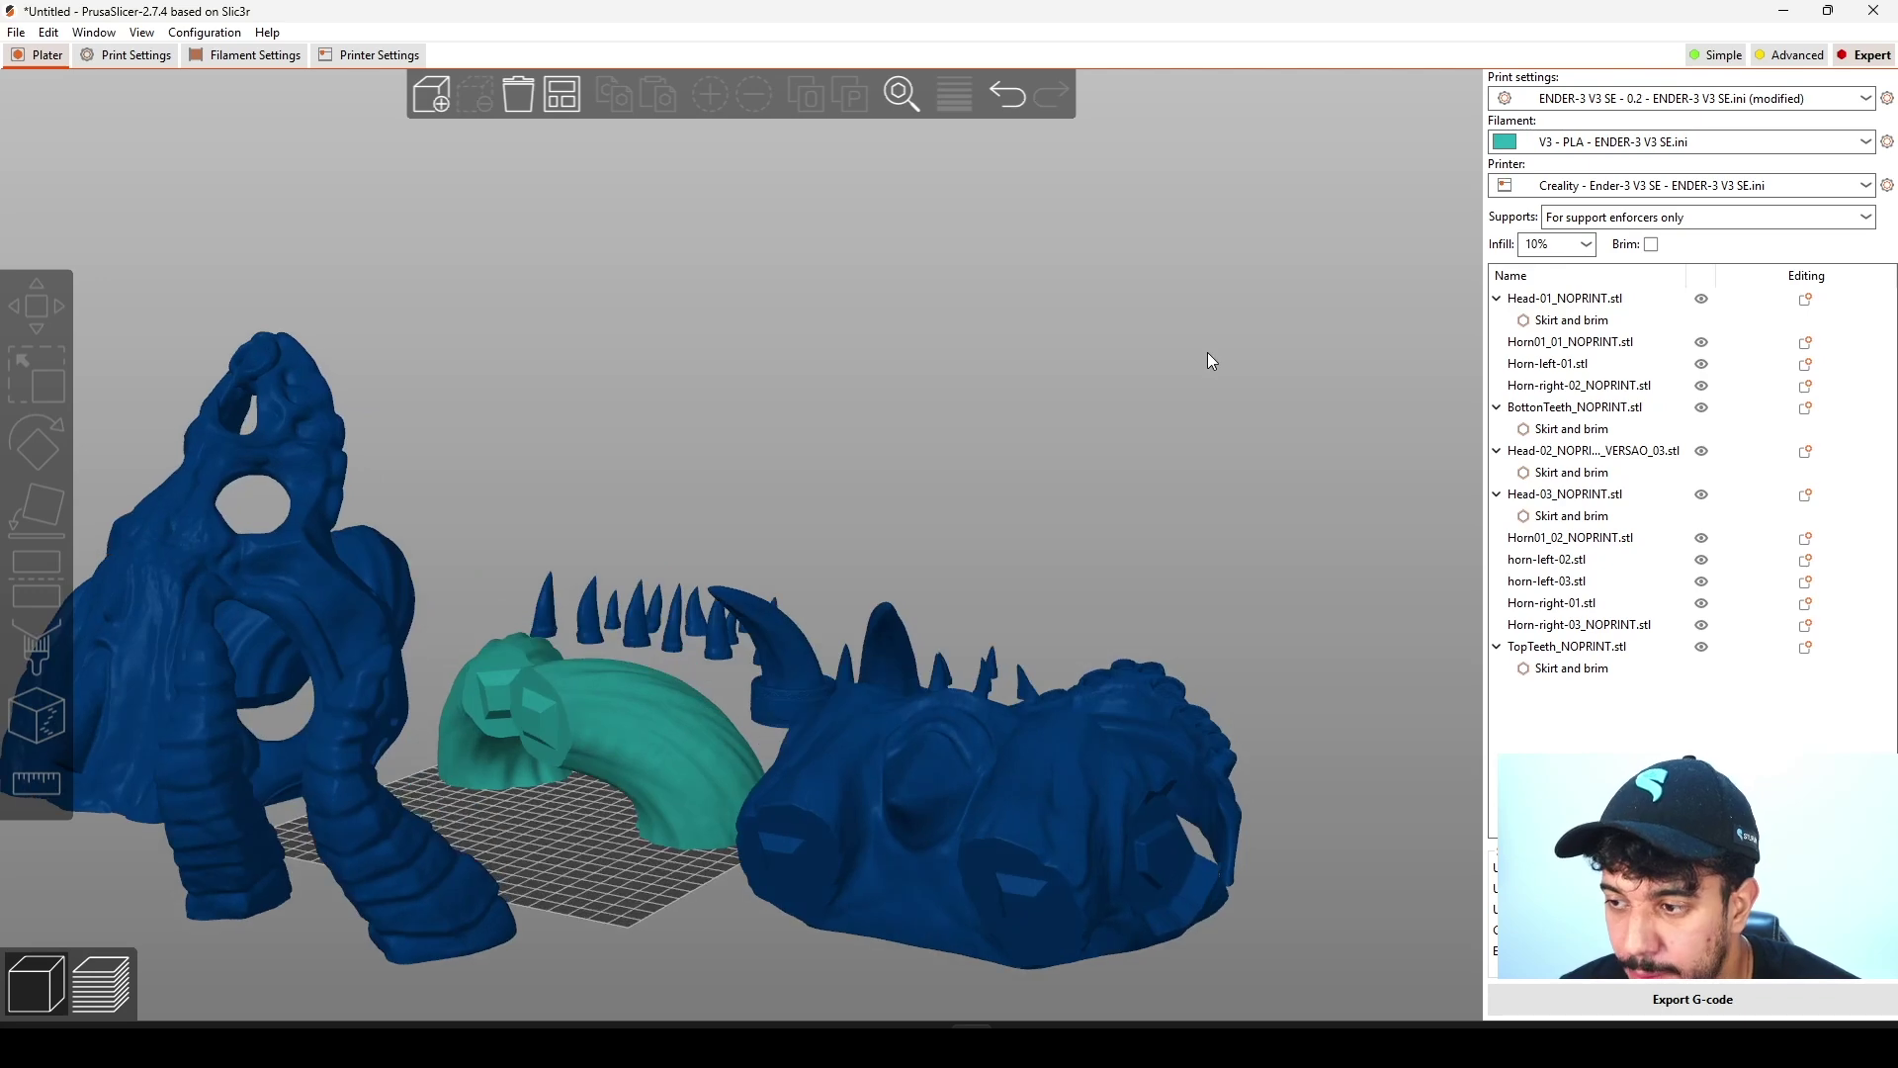
scroll(1142, 411, "down", 1)
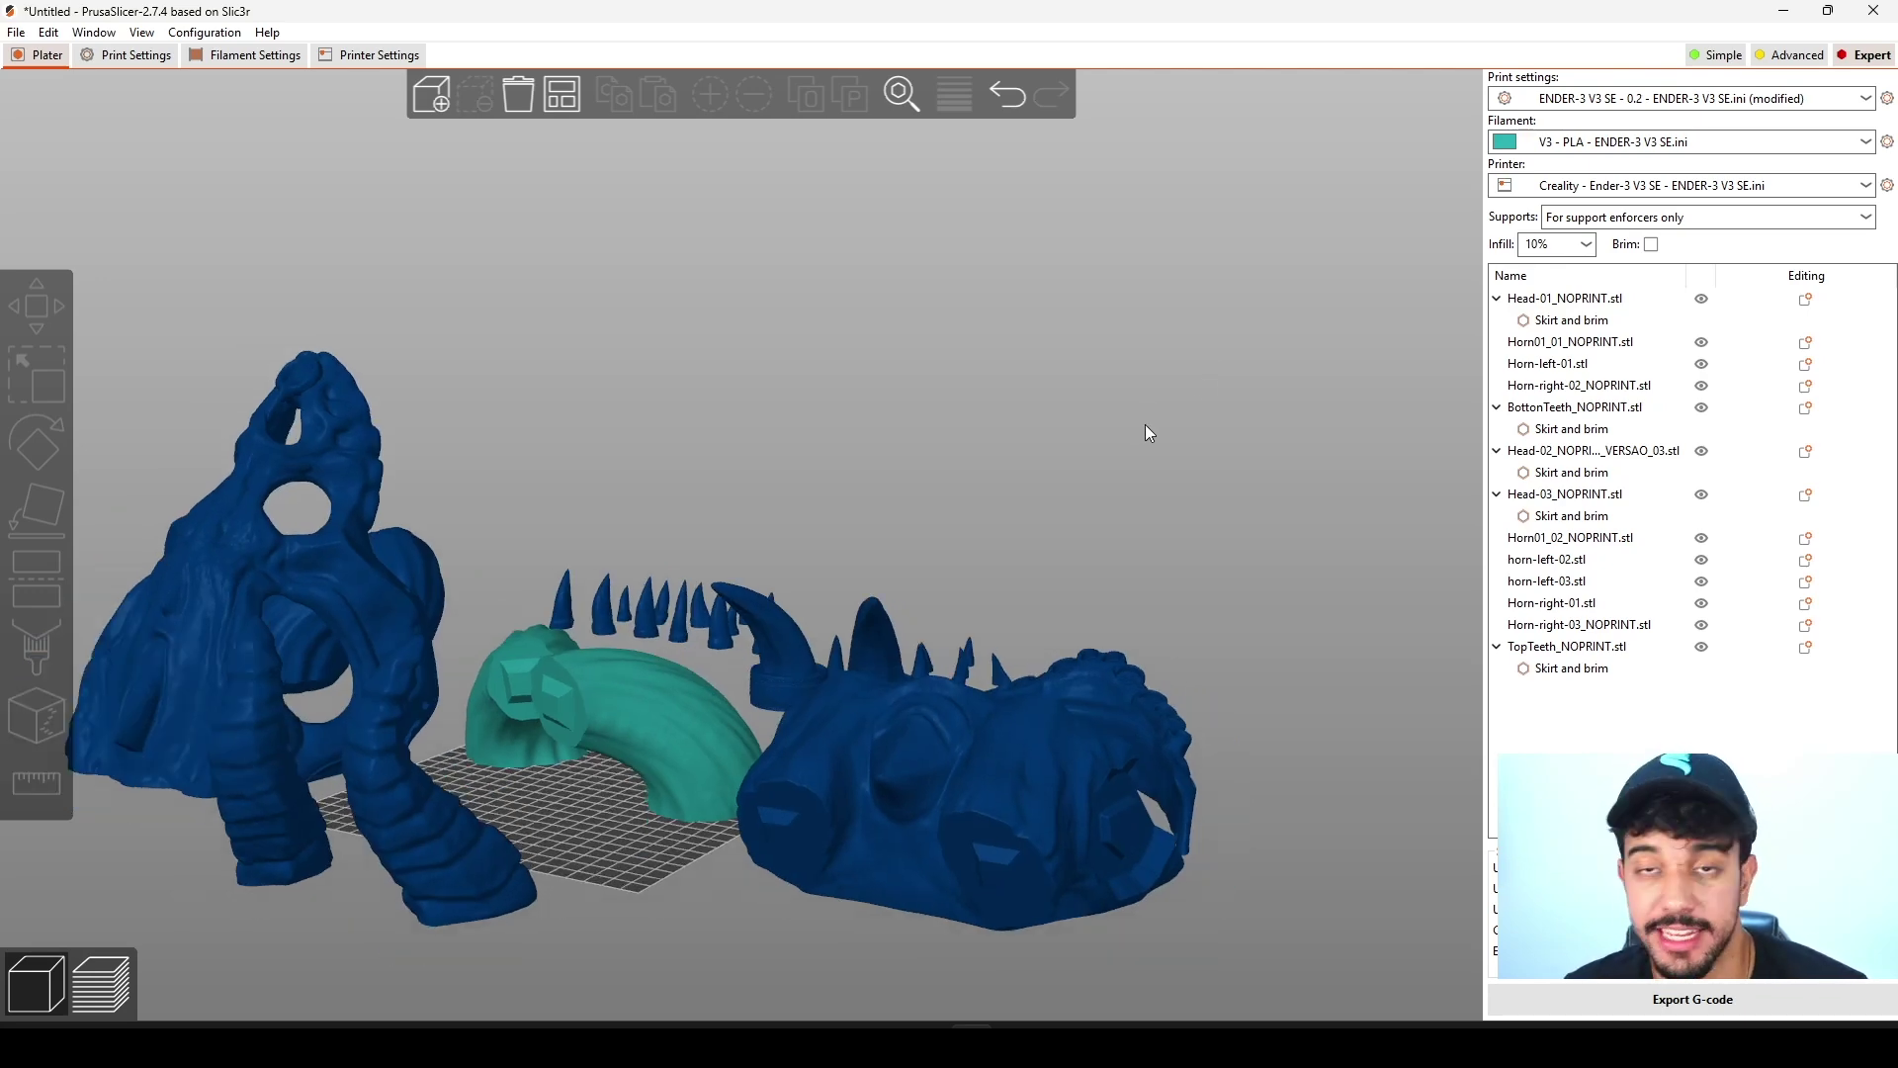
left_click_drag(1145, 433, 919, 508)
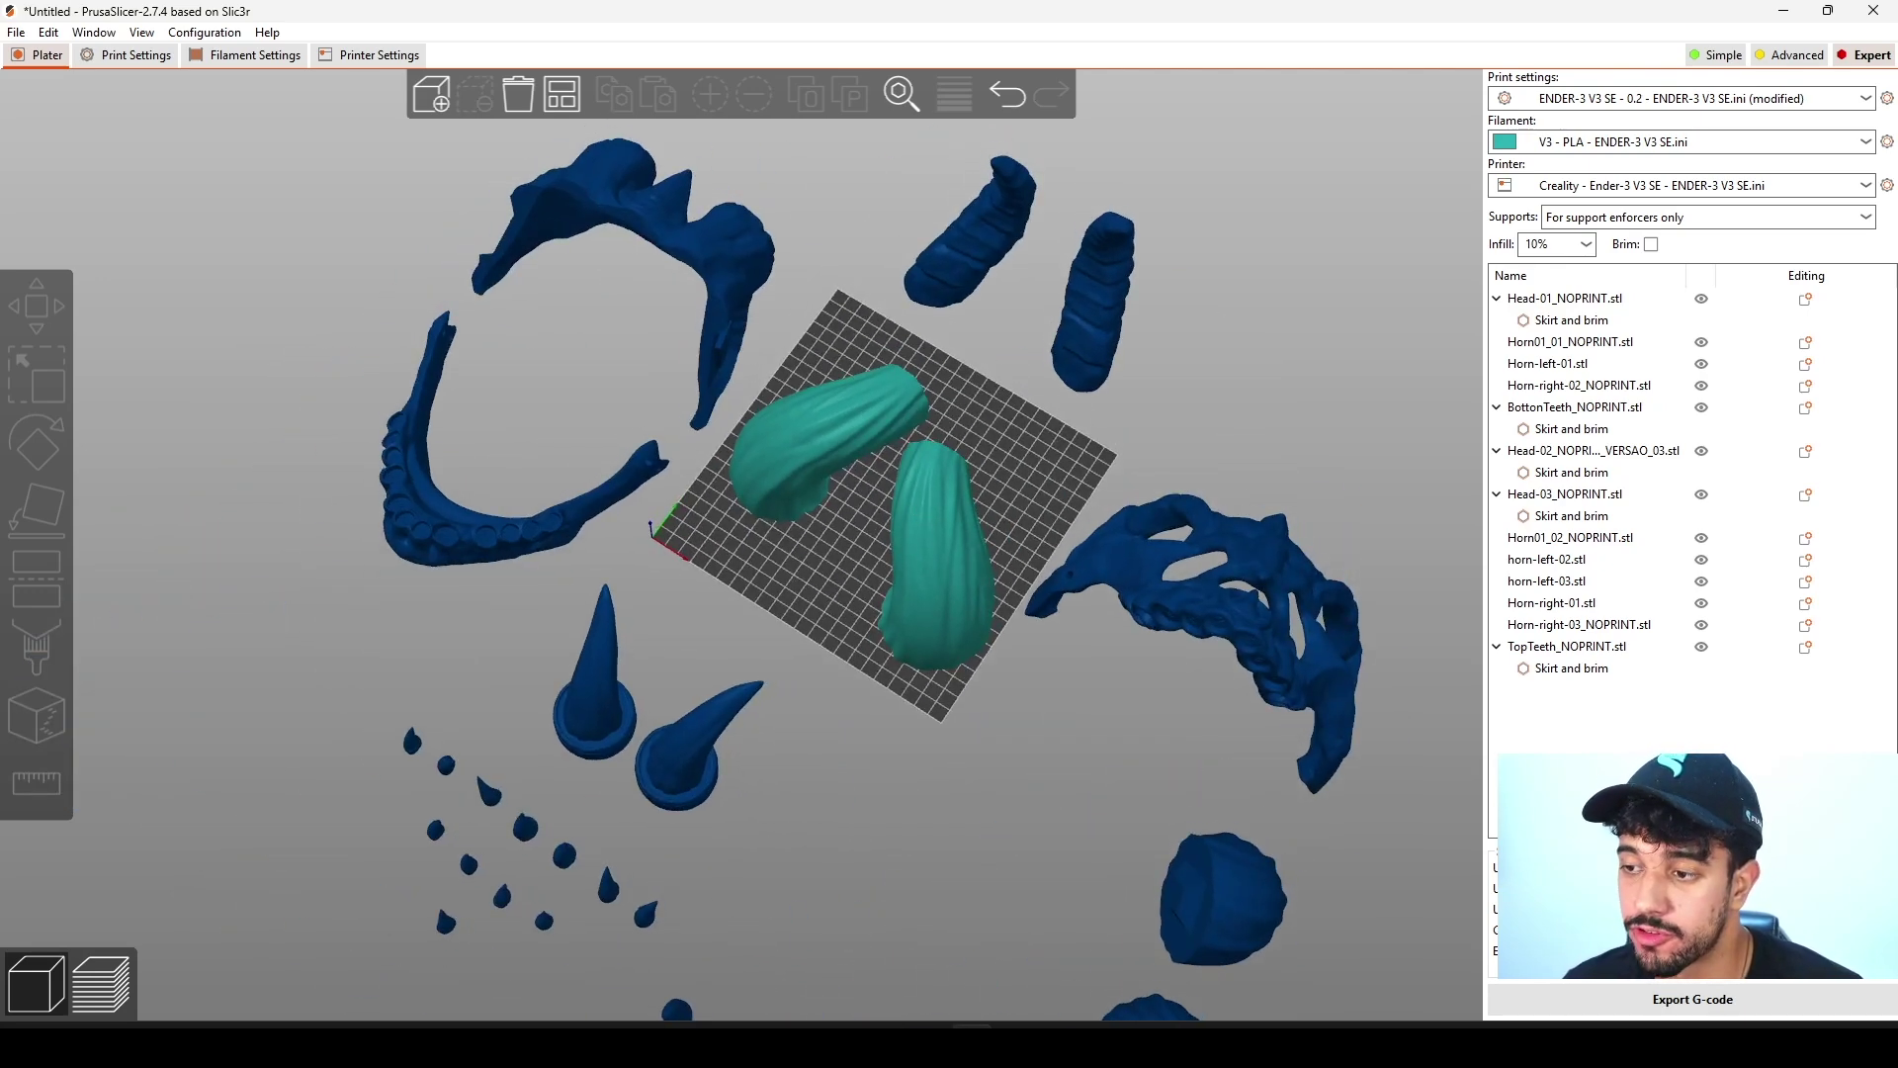
Step: Slice the two large curved horns and examine their toolpaths from above and from beneath the bed
left_click(107, 1001)
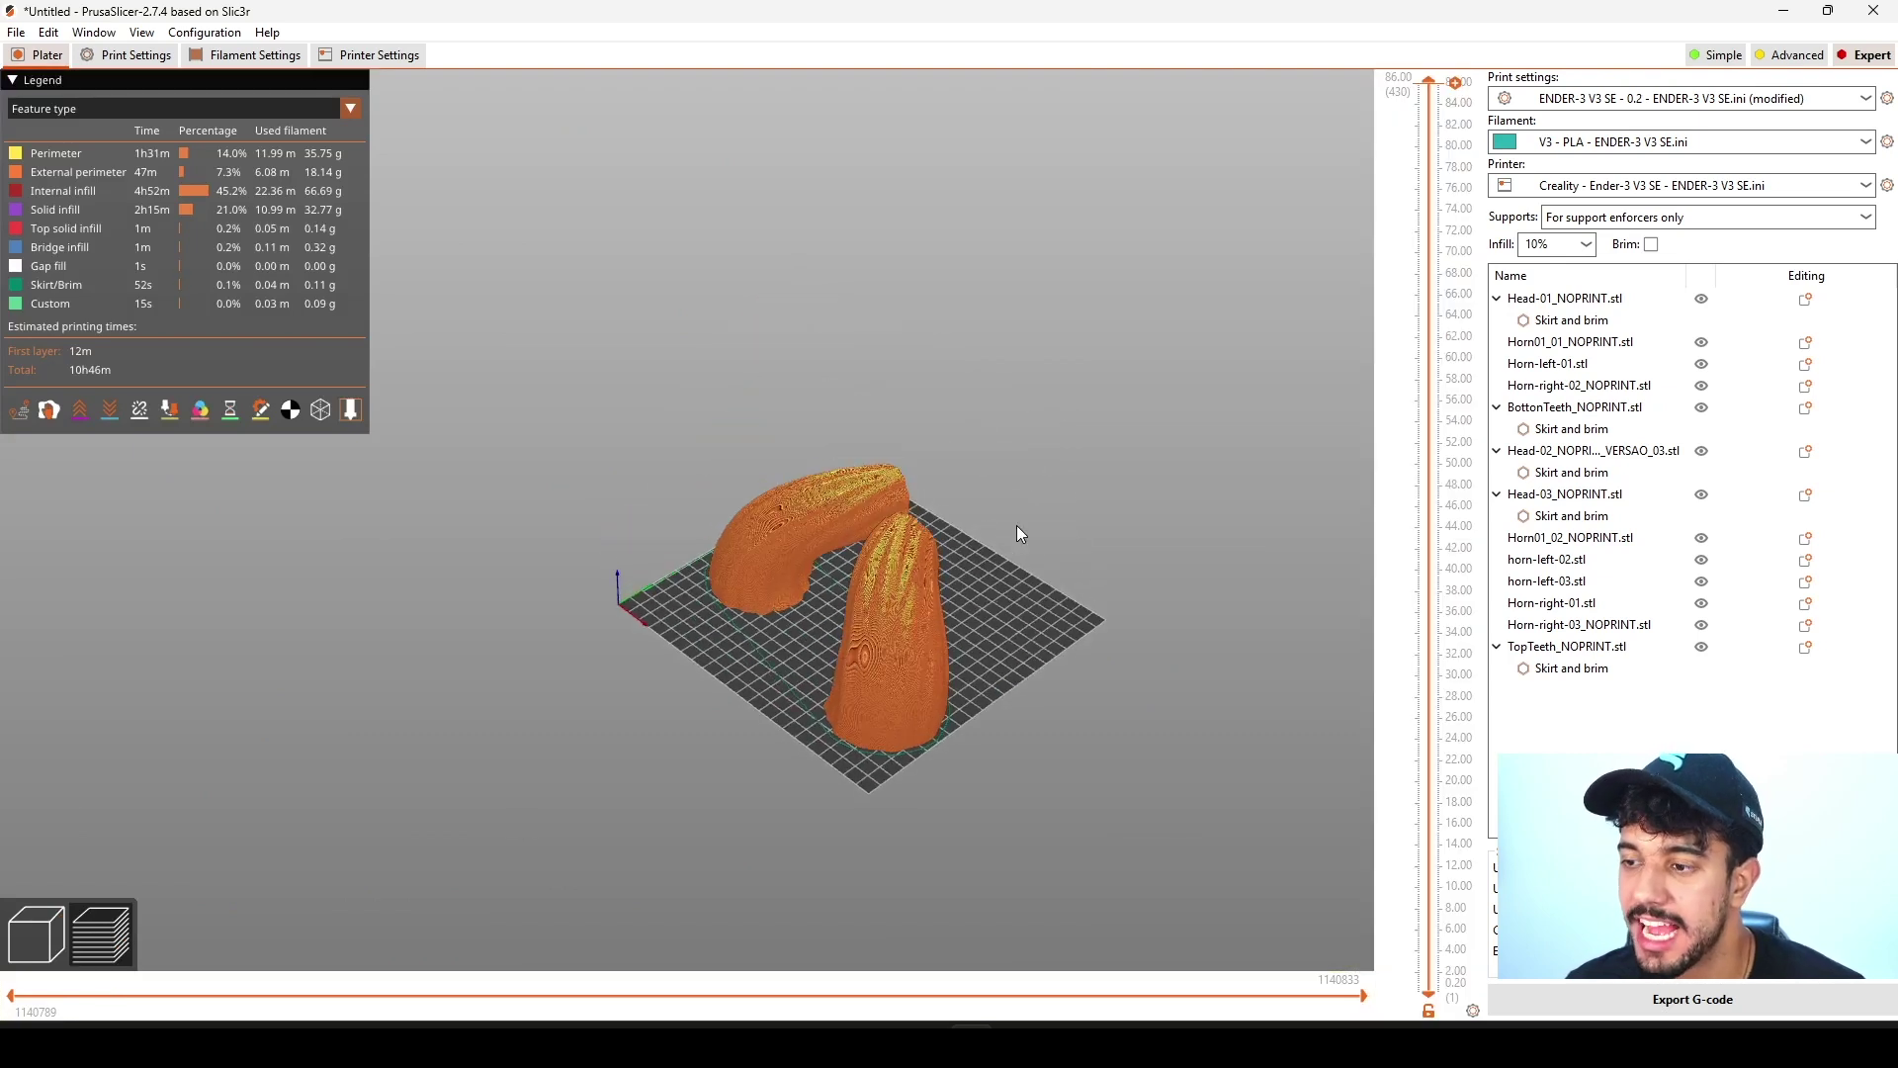
scroll(1041, 661, "up", 3)
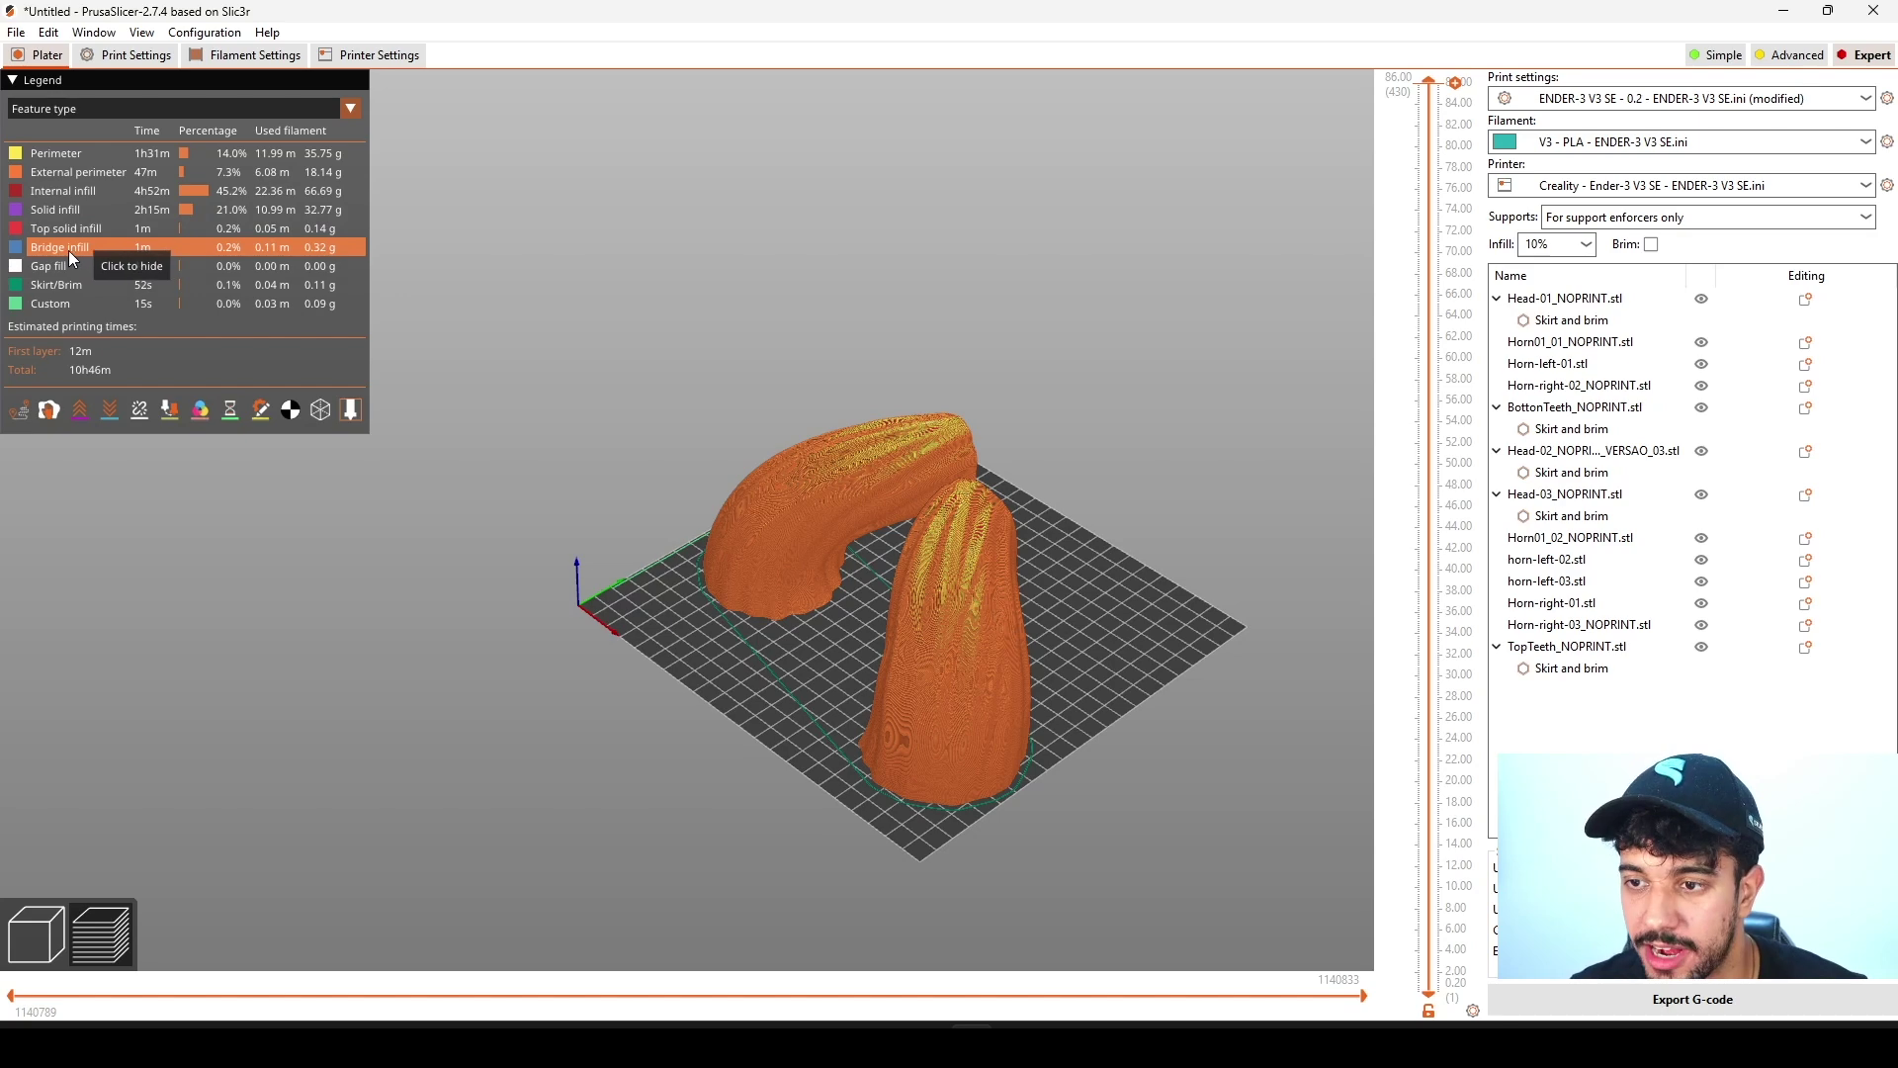
left_click_drag(715, 664, 920, 339)
scroll(929, 377, "up", 10)
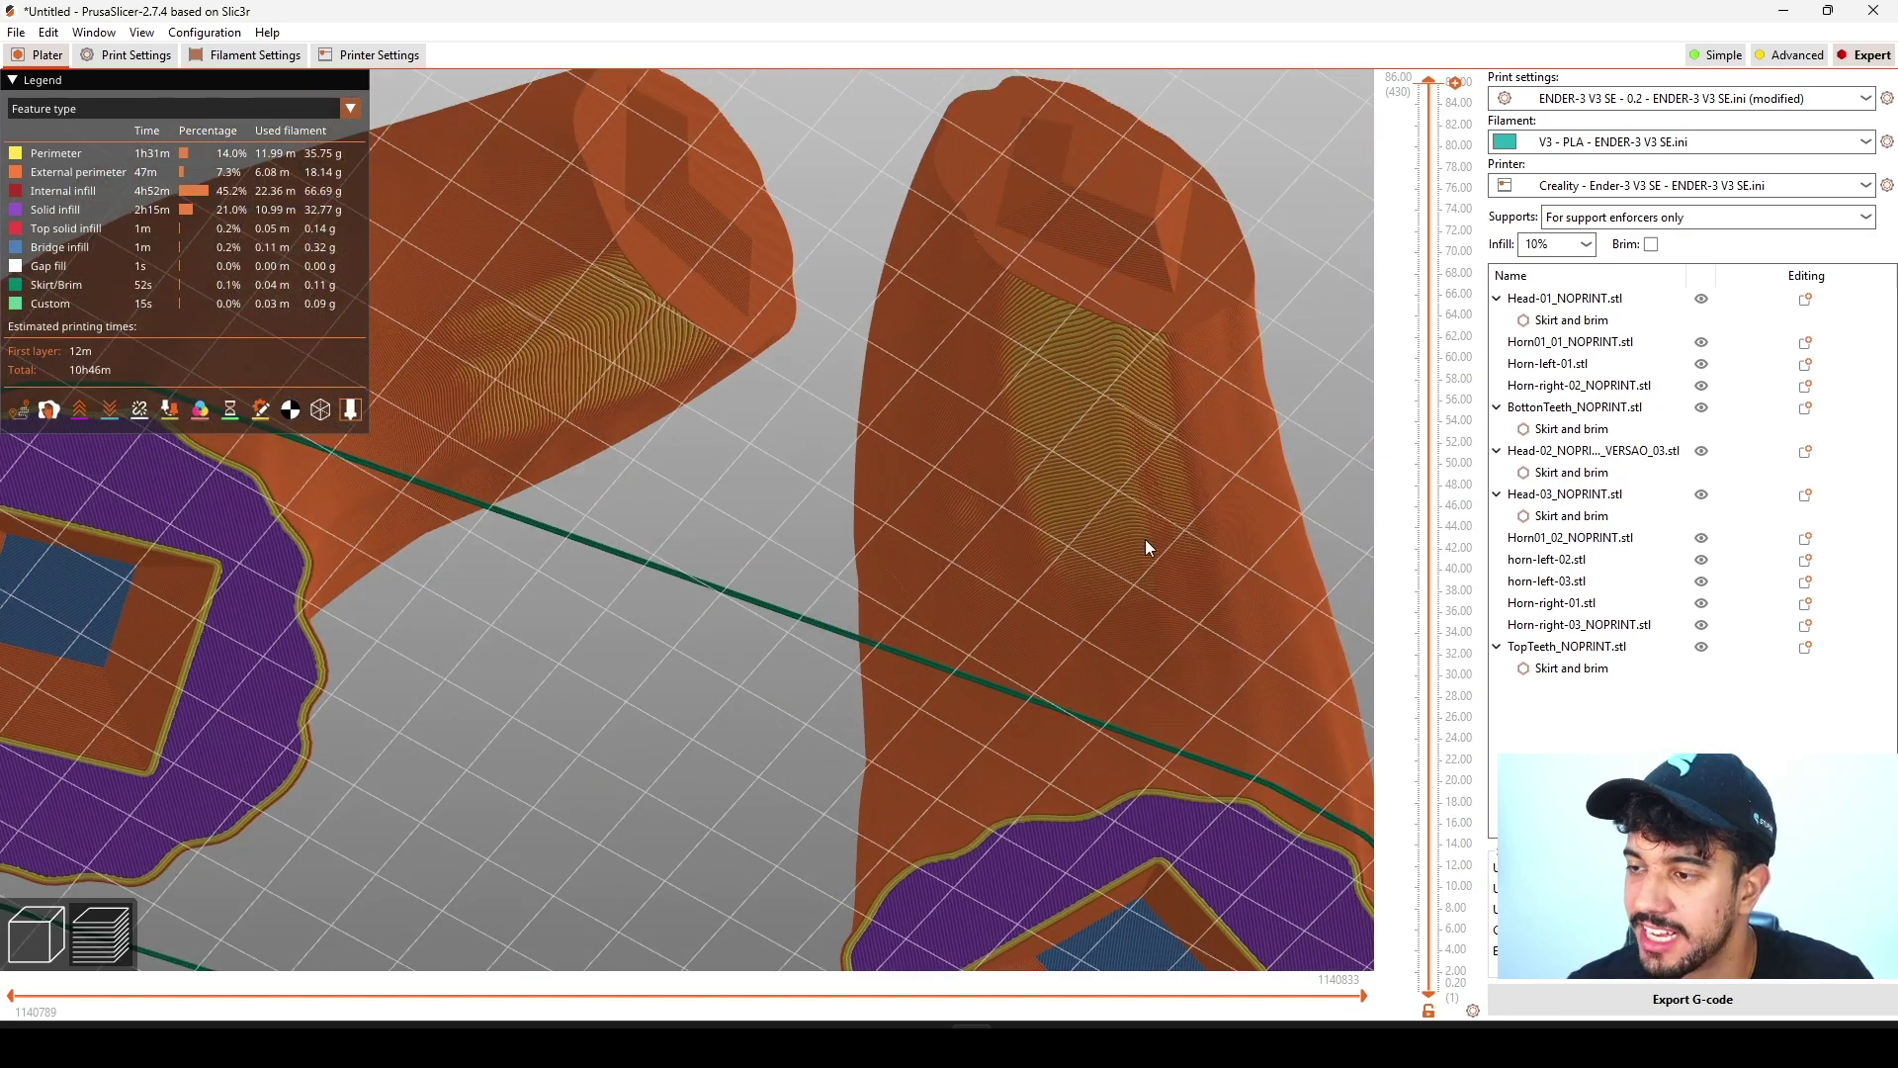
Step: Examine the solid first layer and the square sockets in the bases of the sliced horns up close, then the whole horns
scroll(1088, 495, "down", 10)
scroll(546, 567, "up", 8)
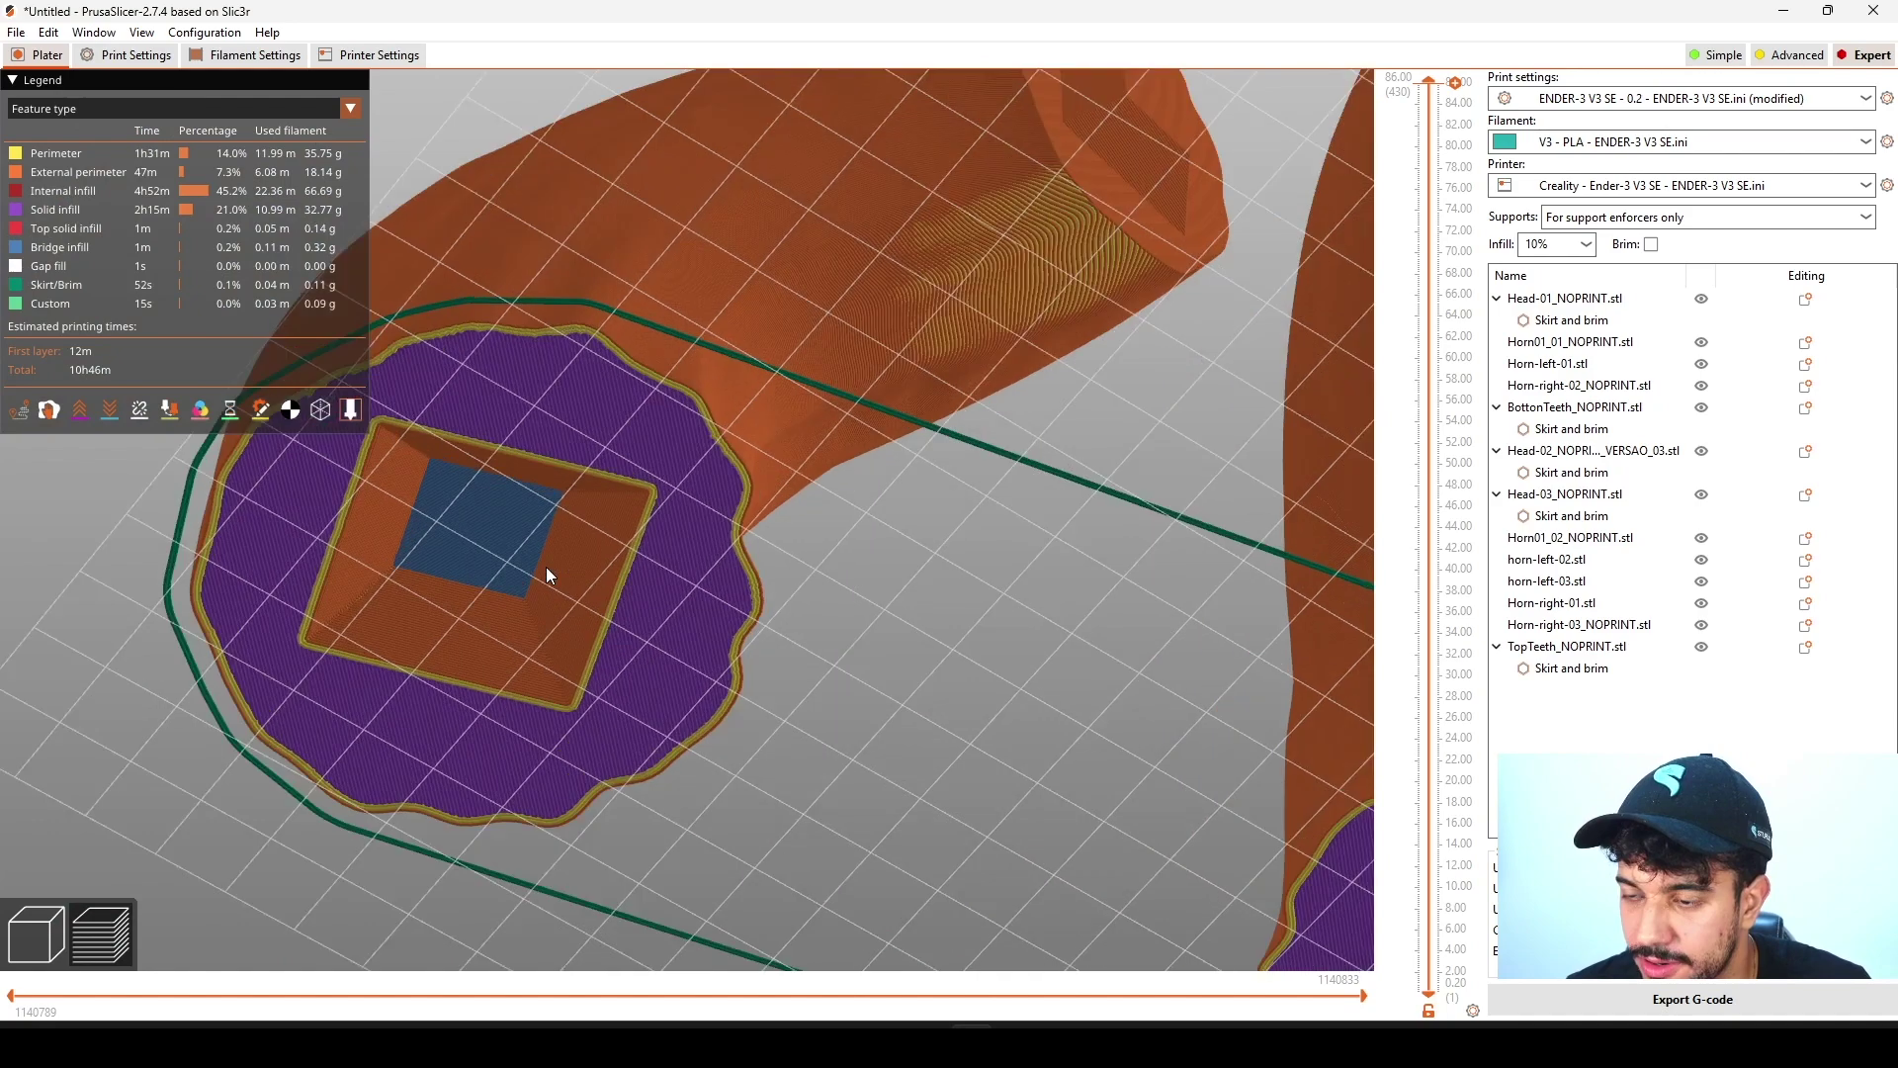
scroll(335, 484, "up", 3)
scroll(378, 528, "down", 2)
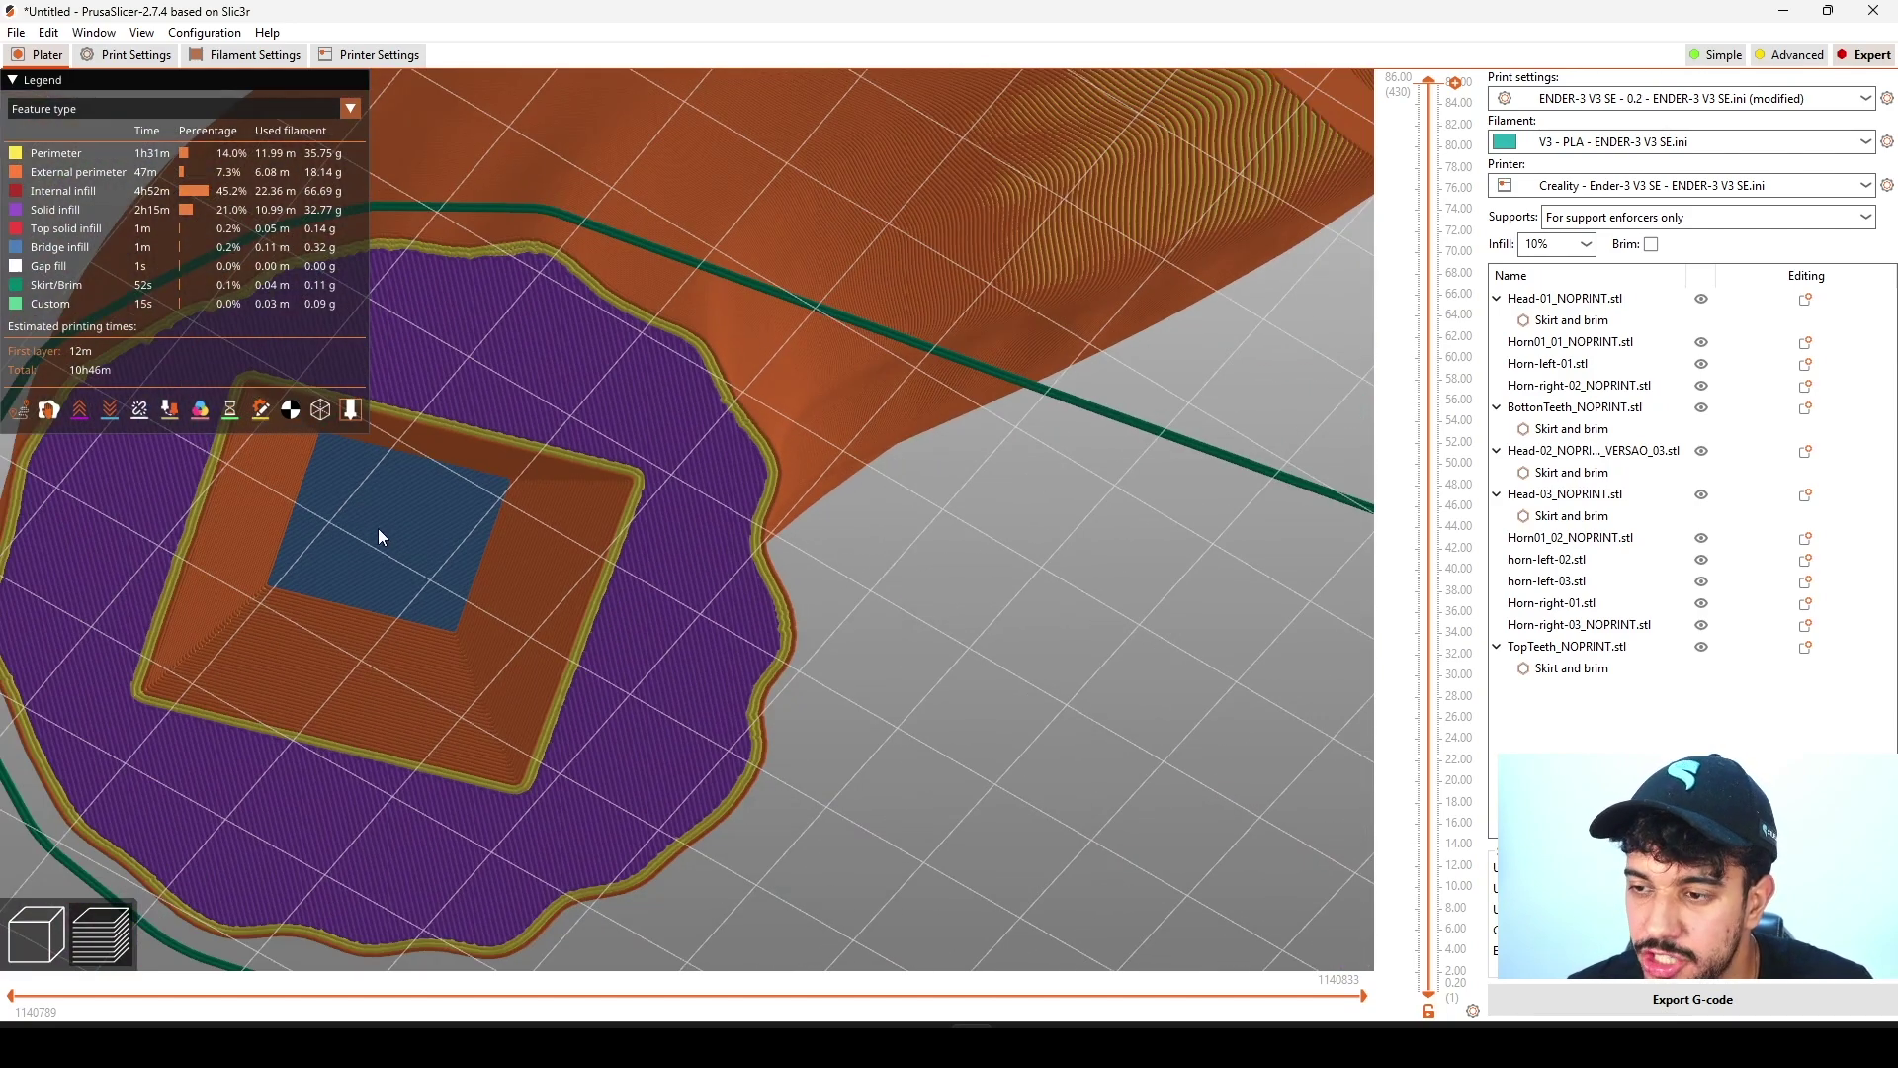
scroll(775, 516, "down", 3)
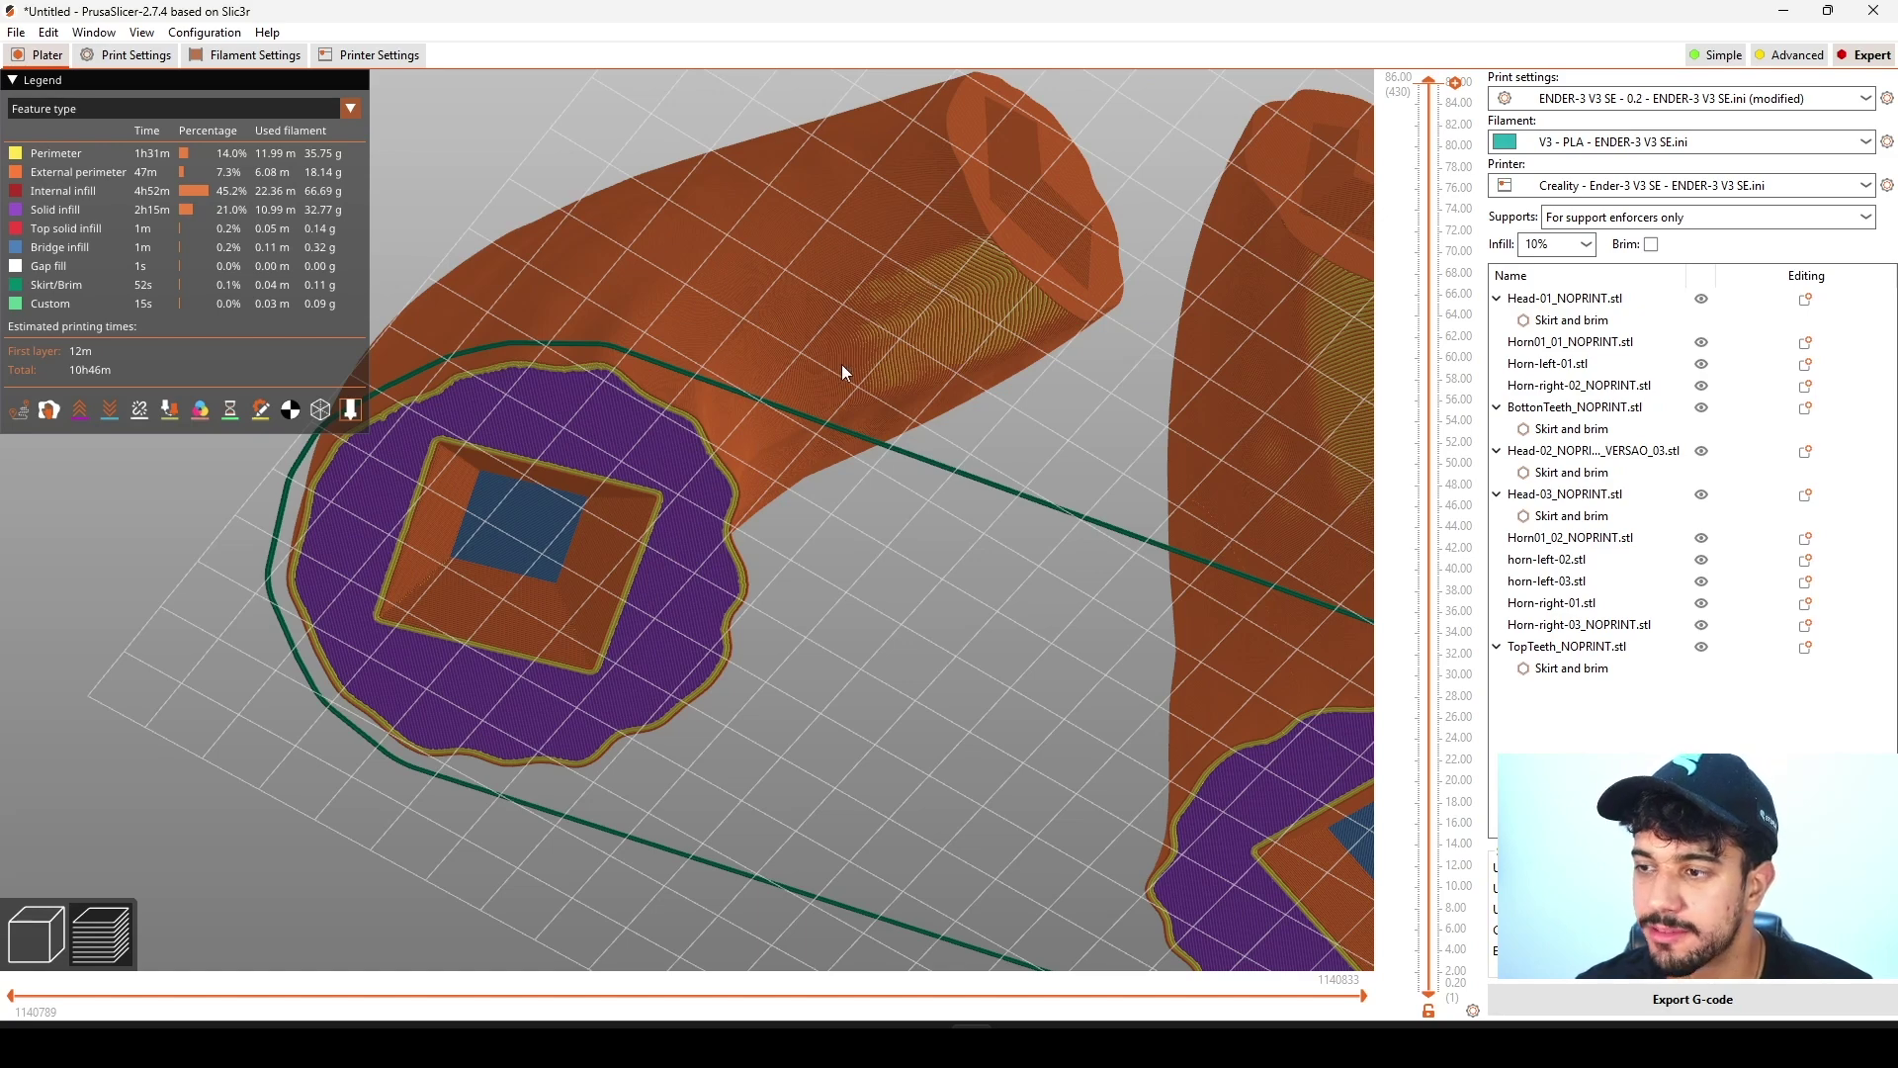
scroll(842, 372, "down", 9)
left_click_drag(1069, 390, 1191, 492)
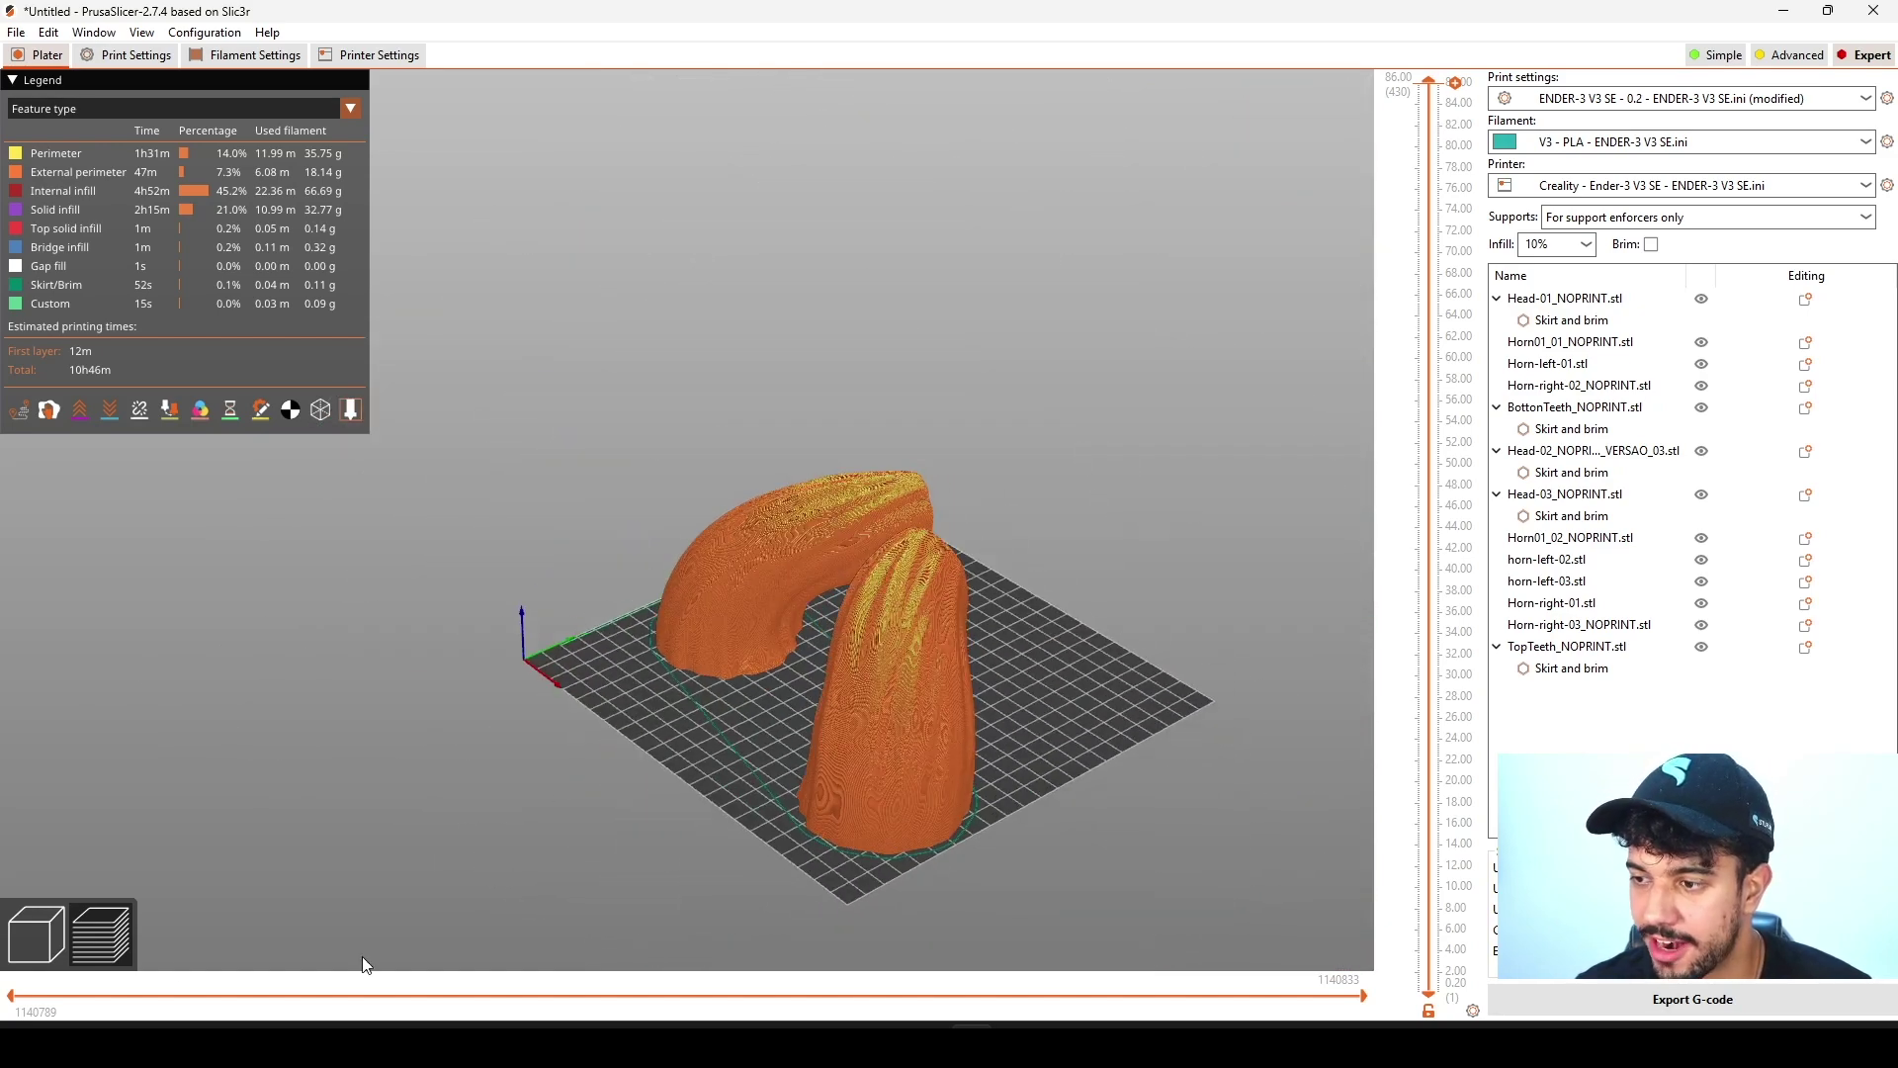
Step: Return to the model editor and move the two large curved horns off the bed
left_click(61, 929)
left_click_drag(271, 908, 778, 682)
left_click_drag(798, 596, 1167, 736)
left_click_drag(616, 603, 892, 808)
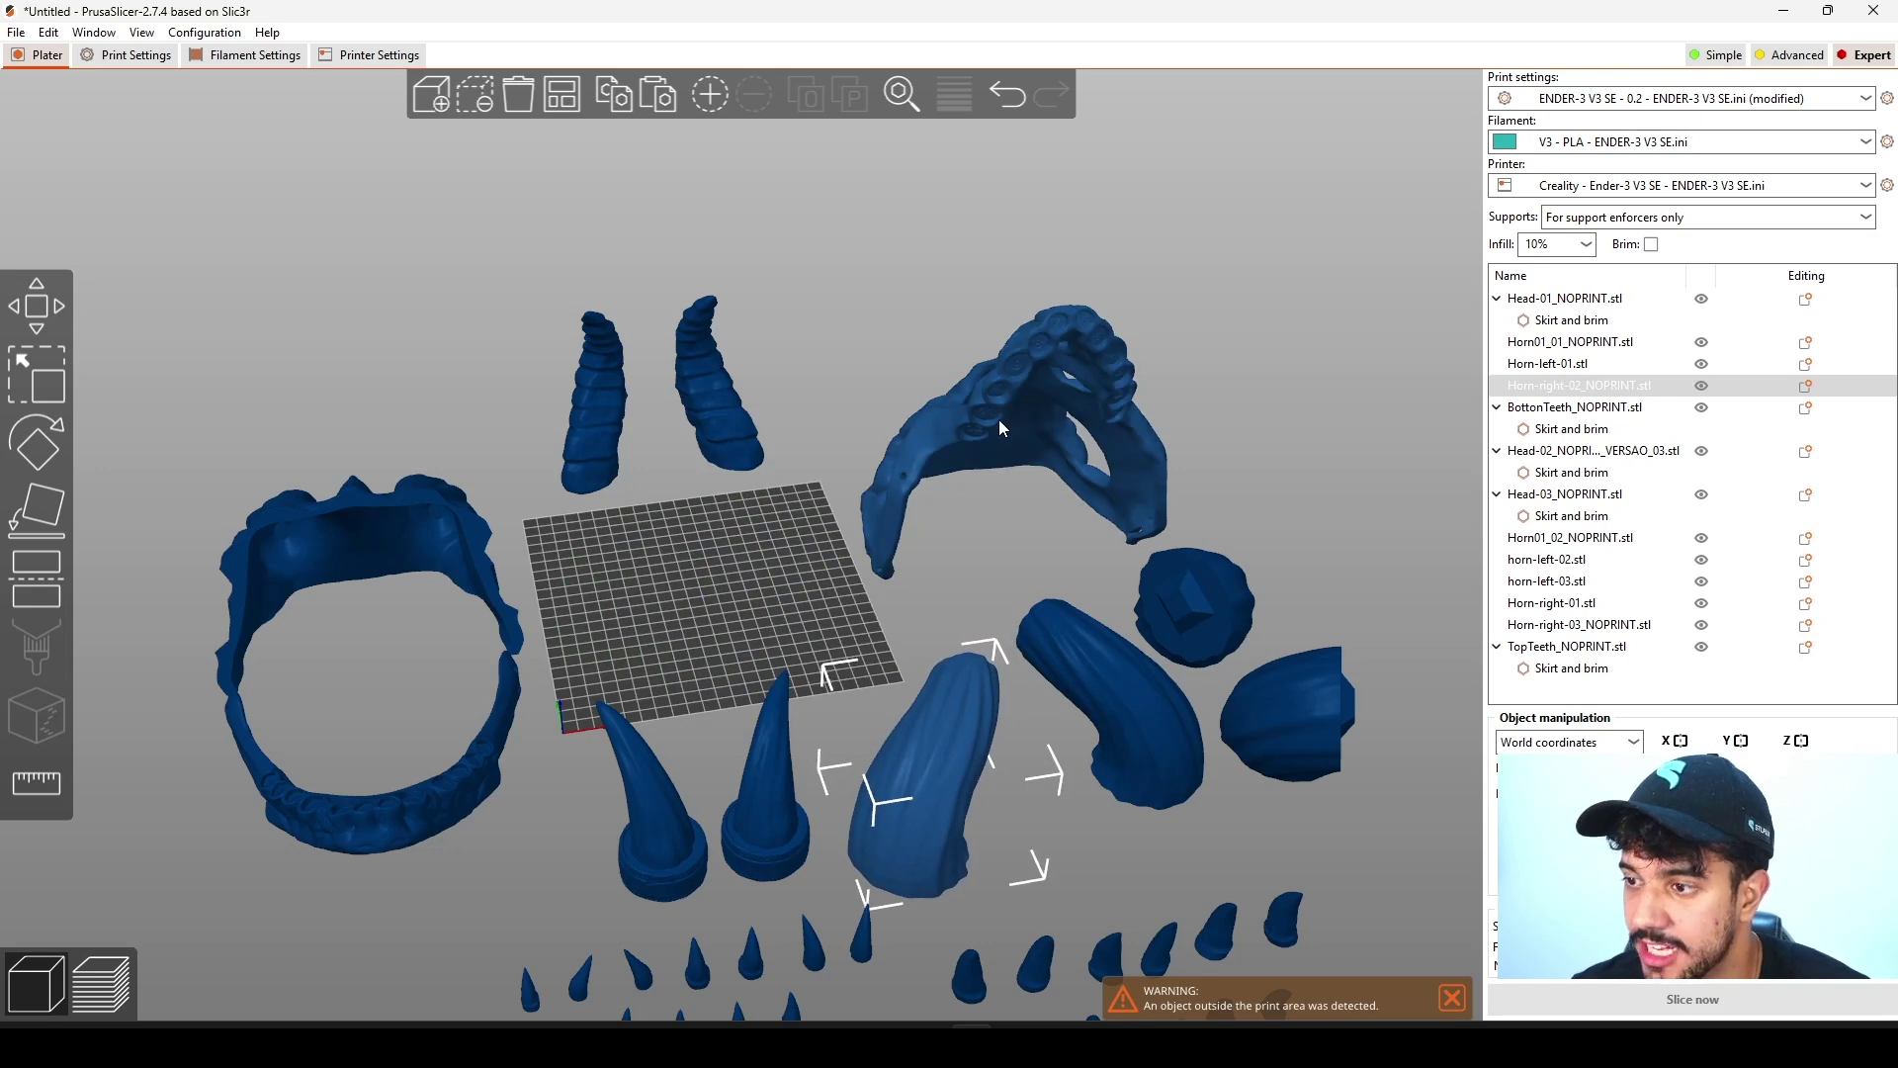
Step: Move the Head-02 skull part onto the bed and position it fully inside the print area
left_click(1088, 390)
left_click_drag(1090, 398, 787, 493)
key("1")
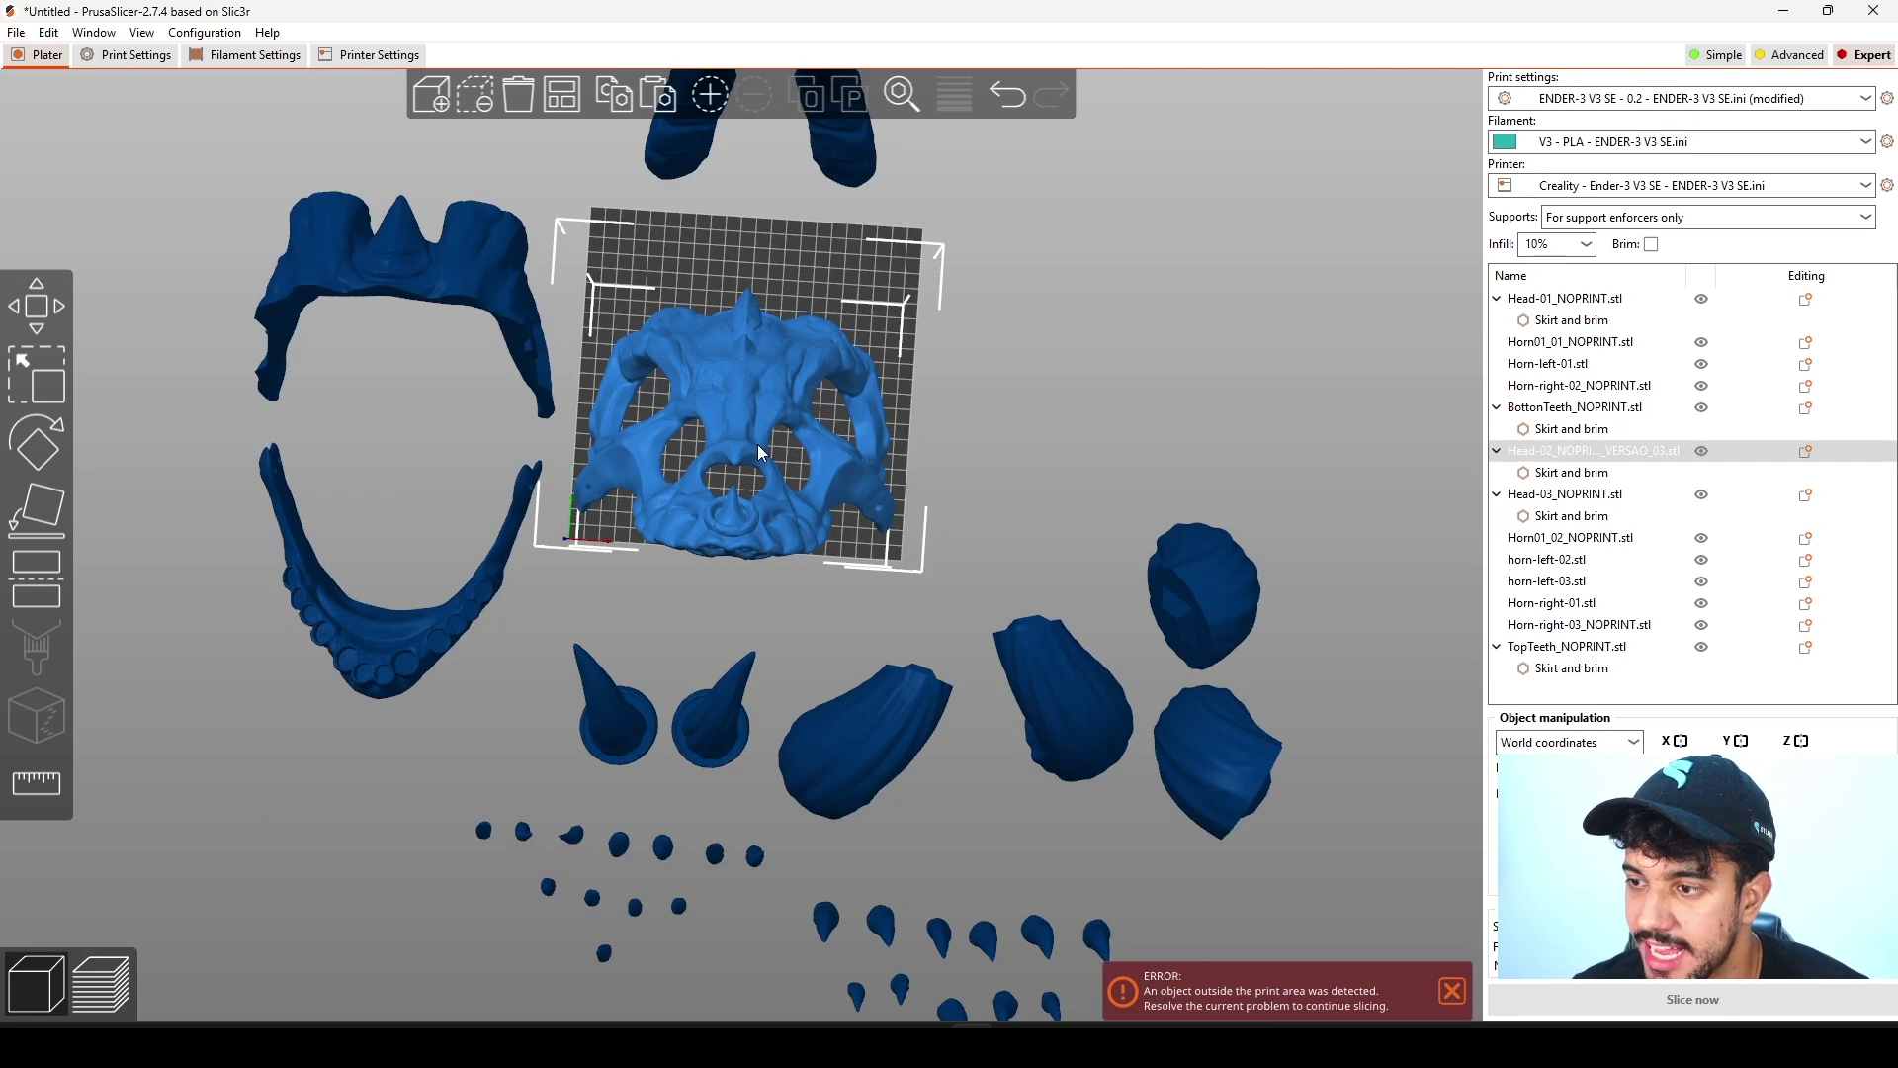
left_click_drag(732, 457, 733, 399)
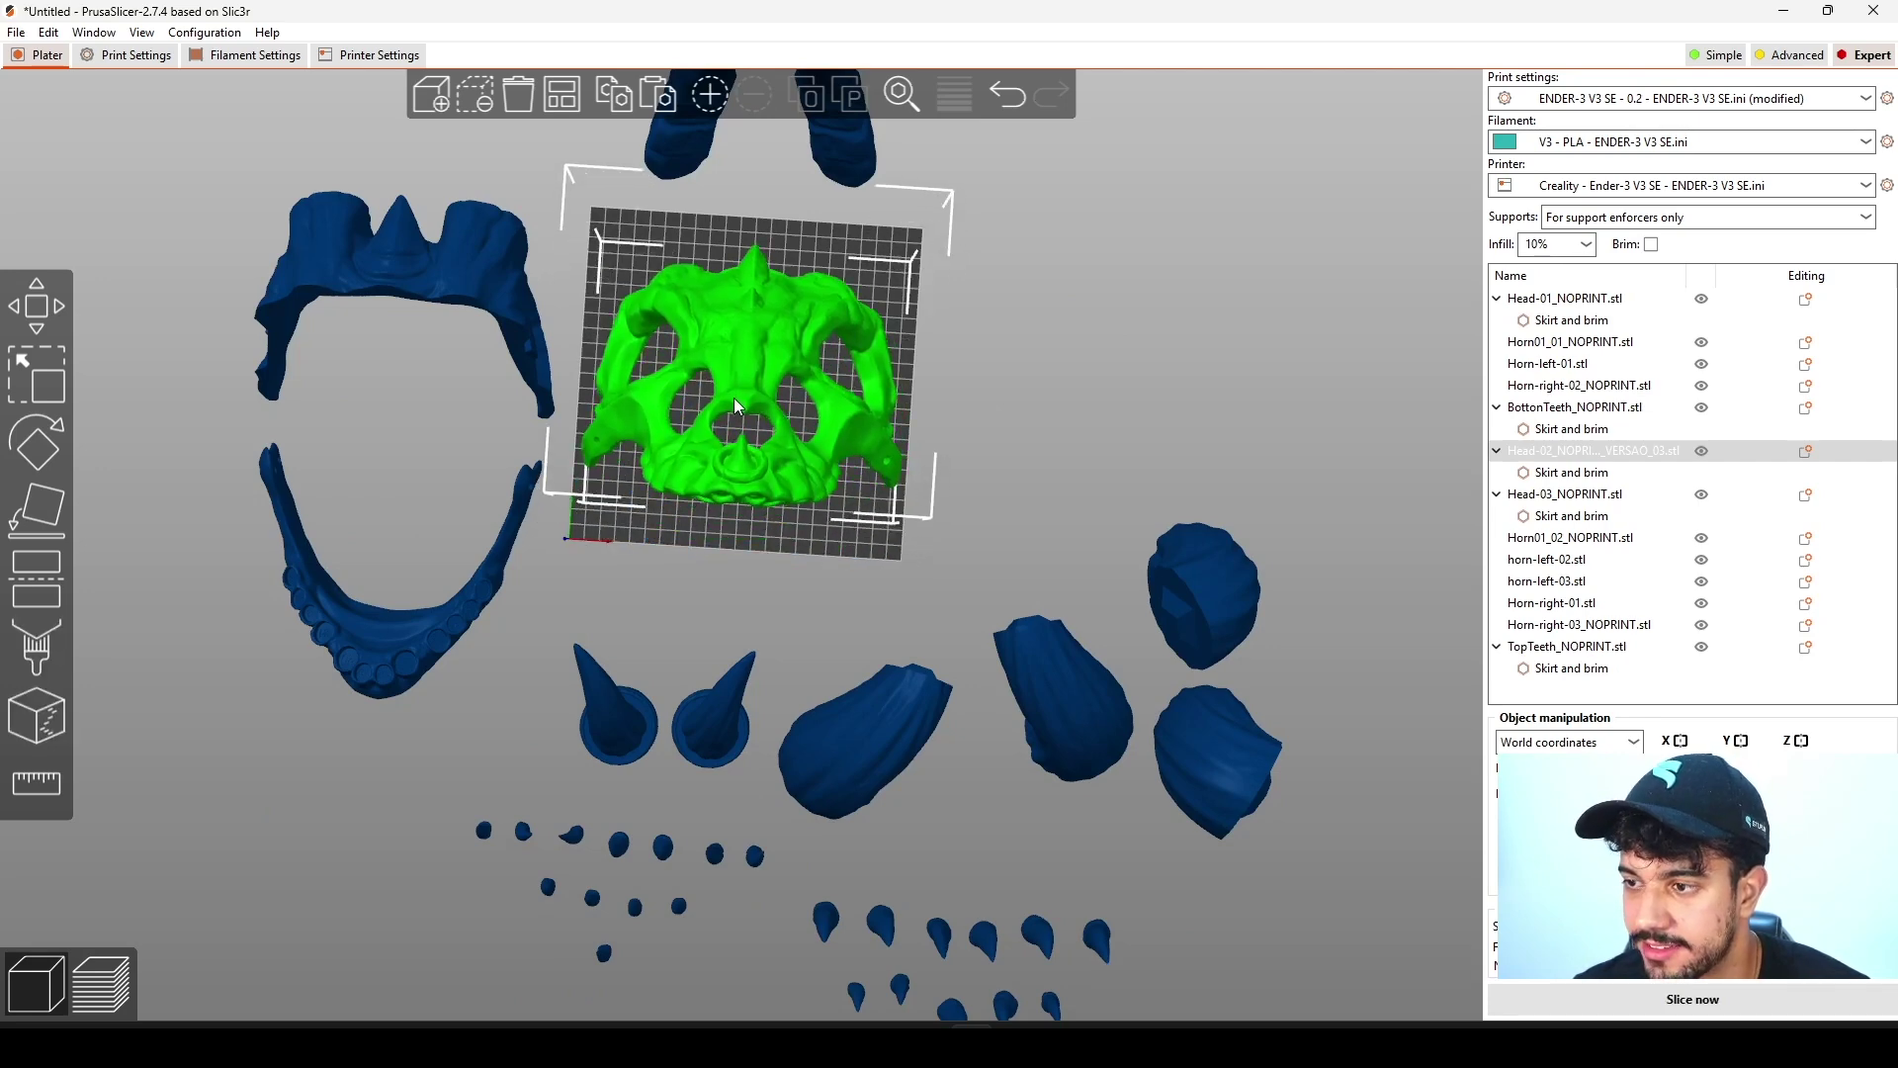
Step: Slice the Head-02 skull part and examine its brim and toolpaths from above, below and the front
left_click_drag(988, 407, 1029, 352)
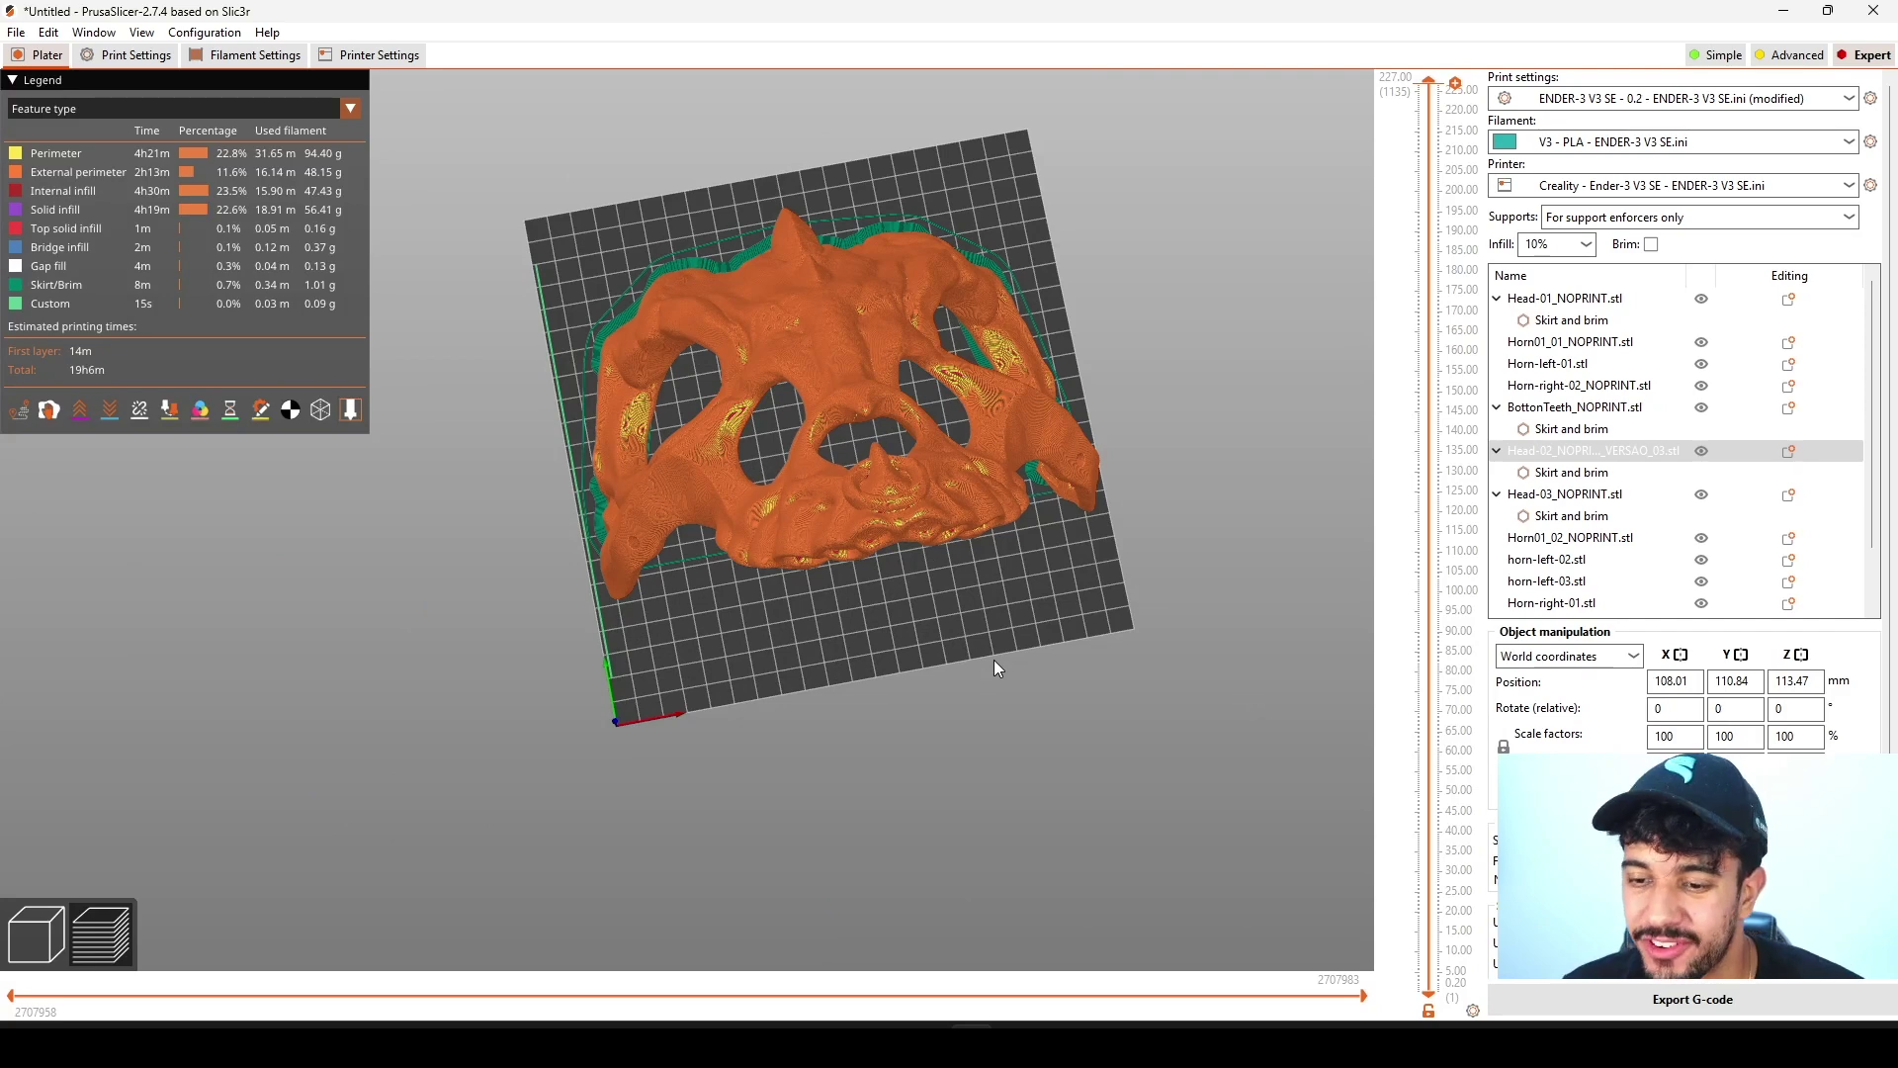
left_click_drag(969, 597, 951, 384)
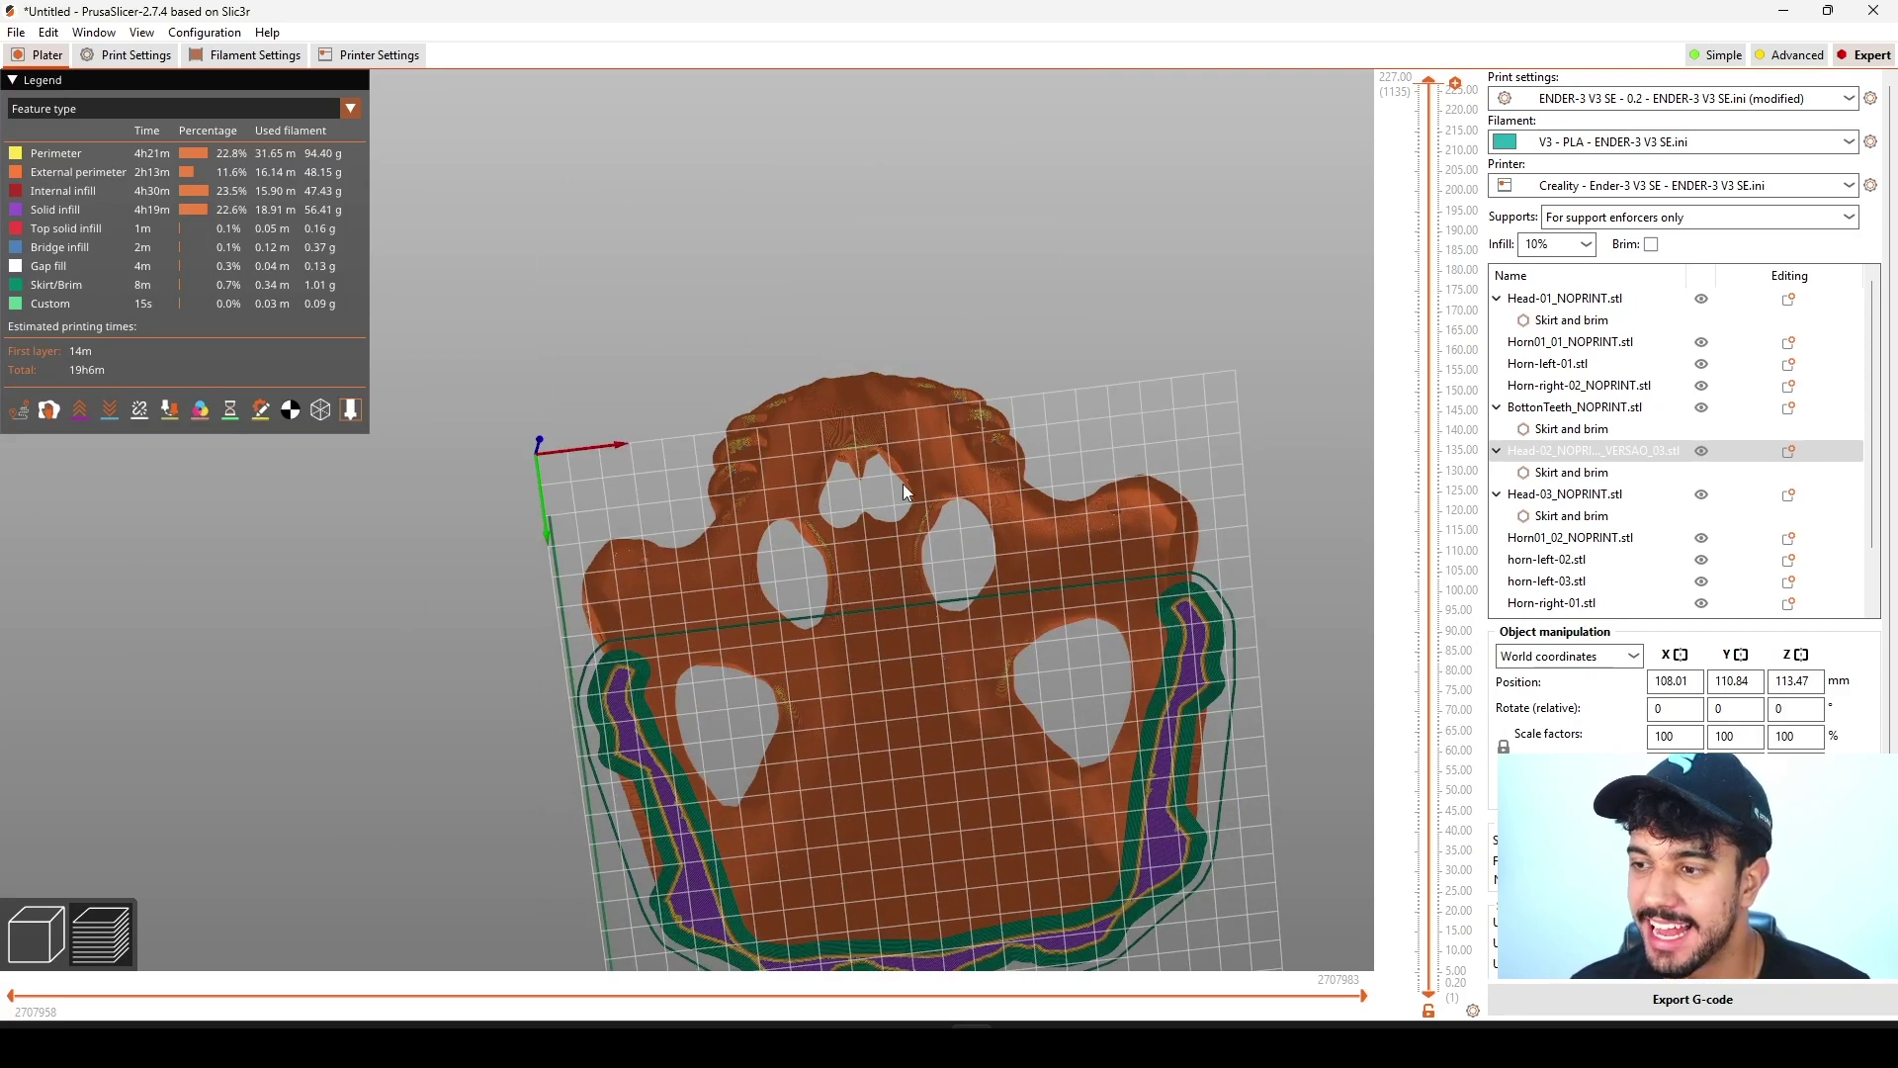
left_click_drag(1088, 384, 1022, 668)
scroll(819, 690, "up", 5)
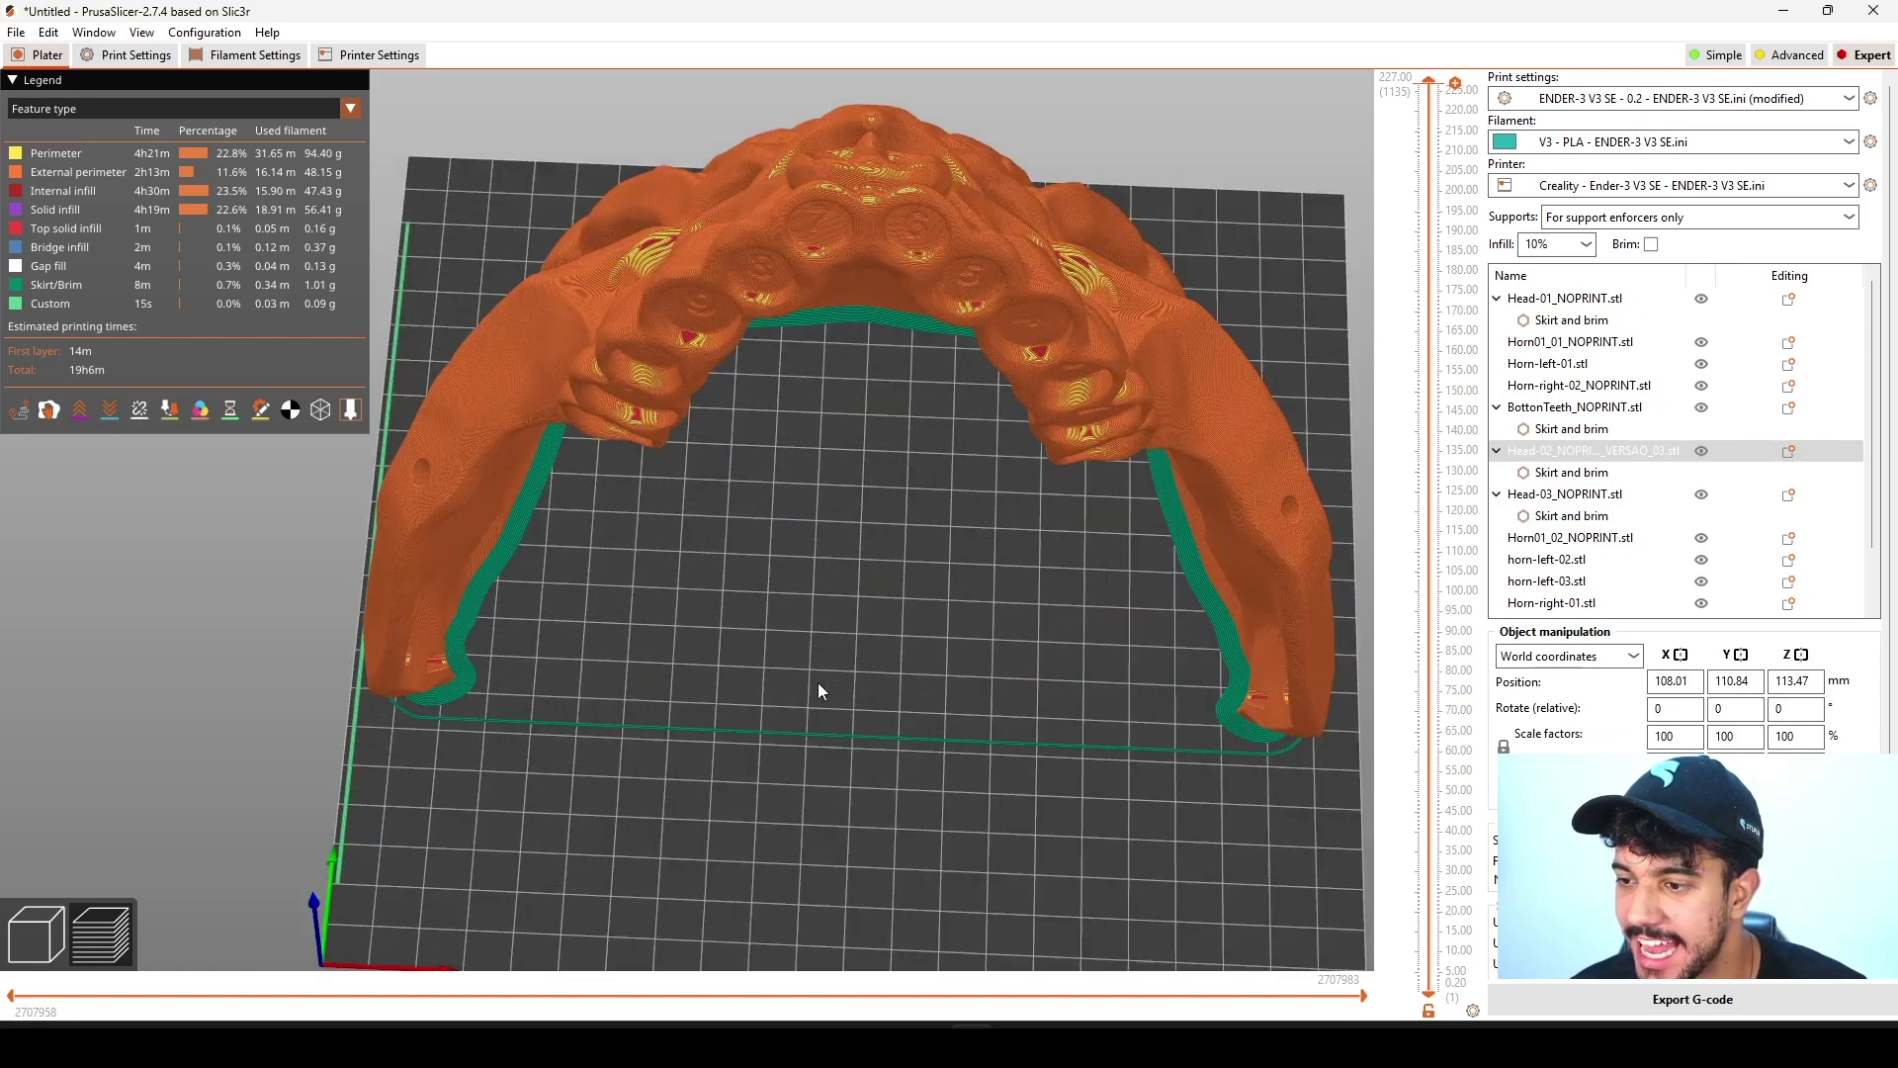
Step: Examine the inner side of the sliced skull and step down through its layers and back to the full height
left_click_drag(674, 589, 813, 660)
scroll(682, 534, "down", 3)
left_click_drag(536, 809, 846, 601)
left_click_drag(822, 732, 862, 686)
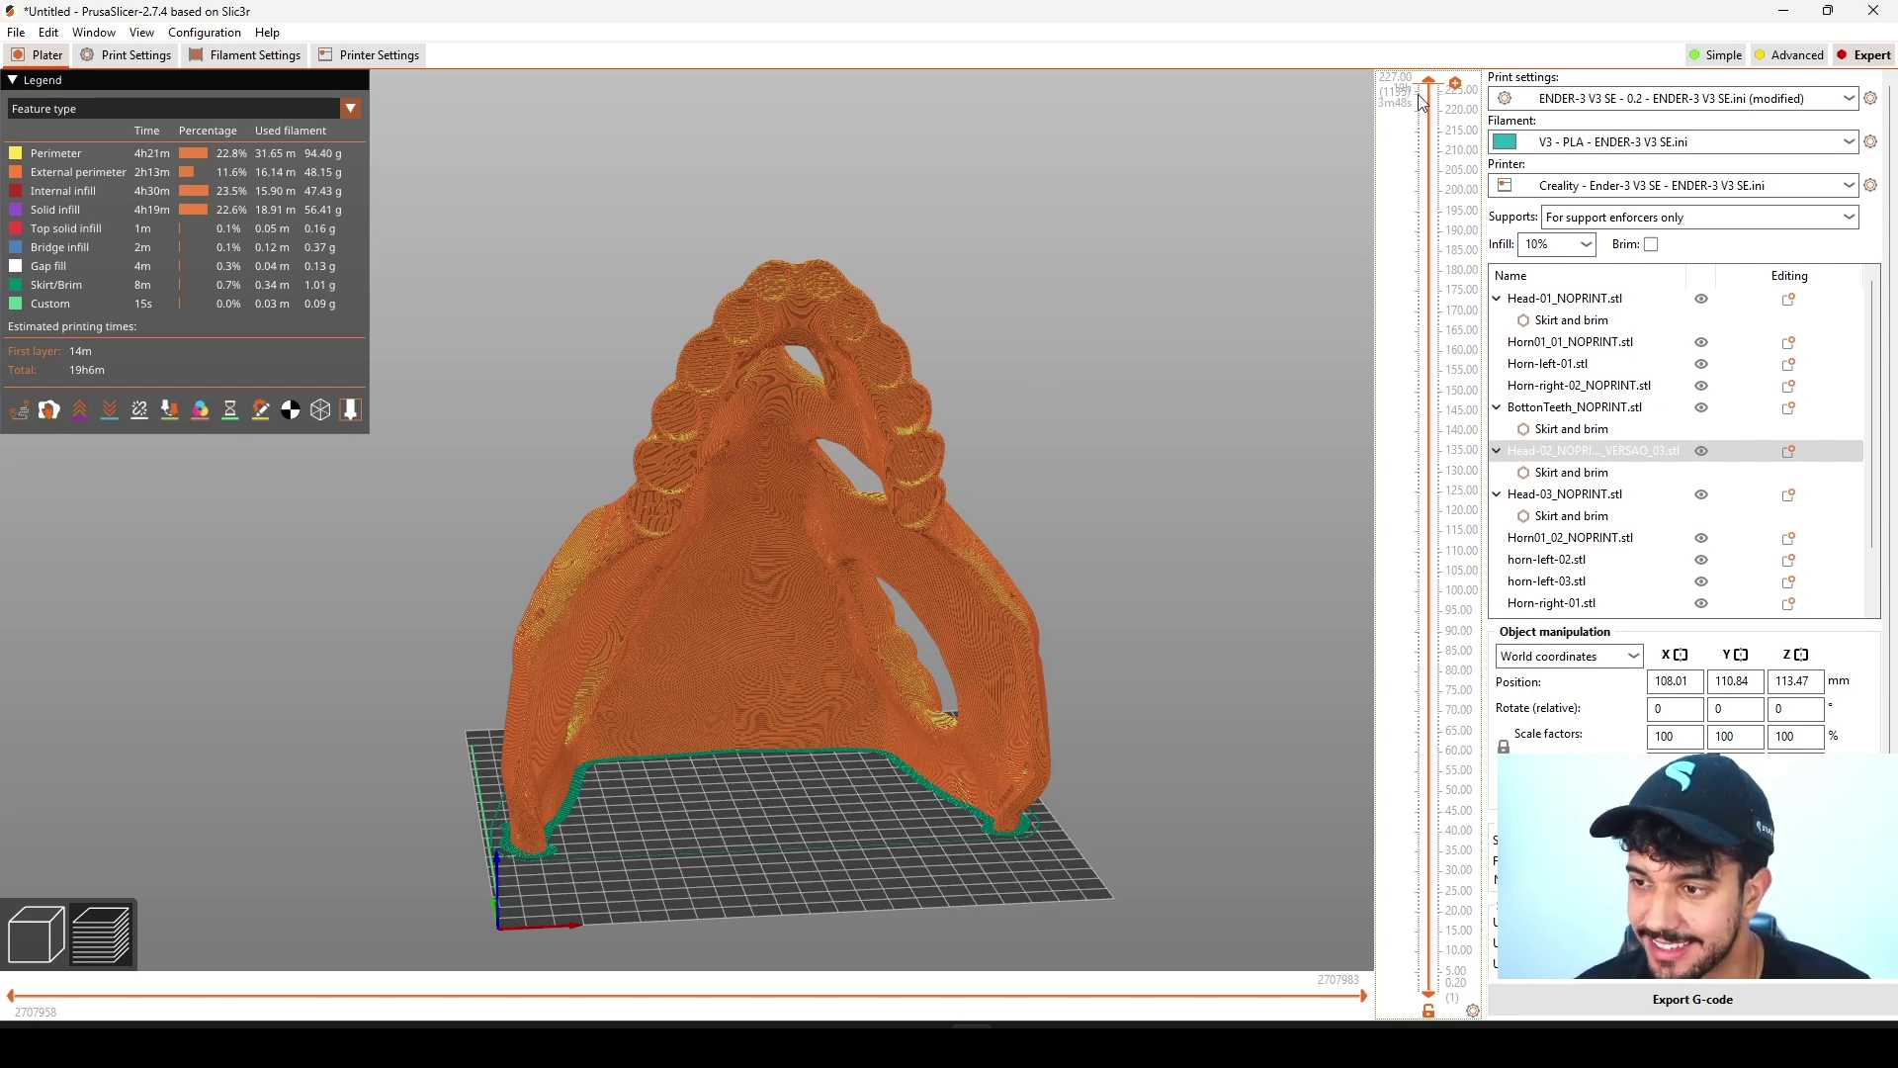
left_click_drag(1429, 79, 1429, 768)
left_click_drag(1359, 828, 1348, 2)
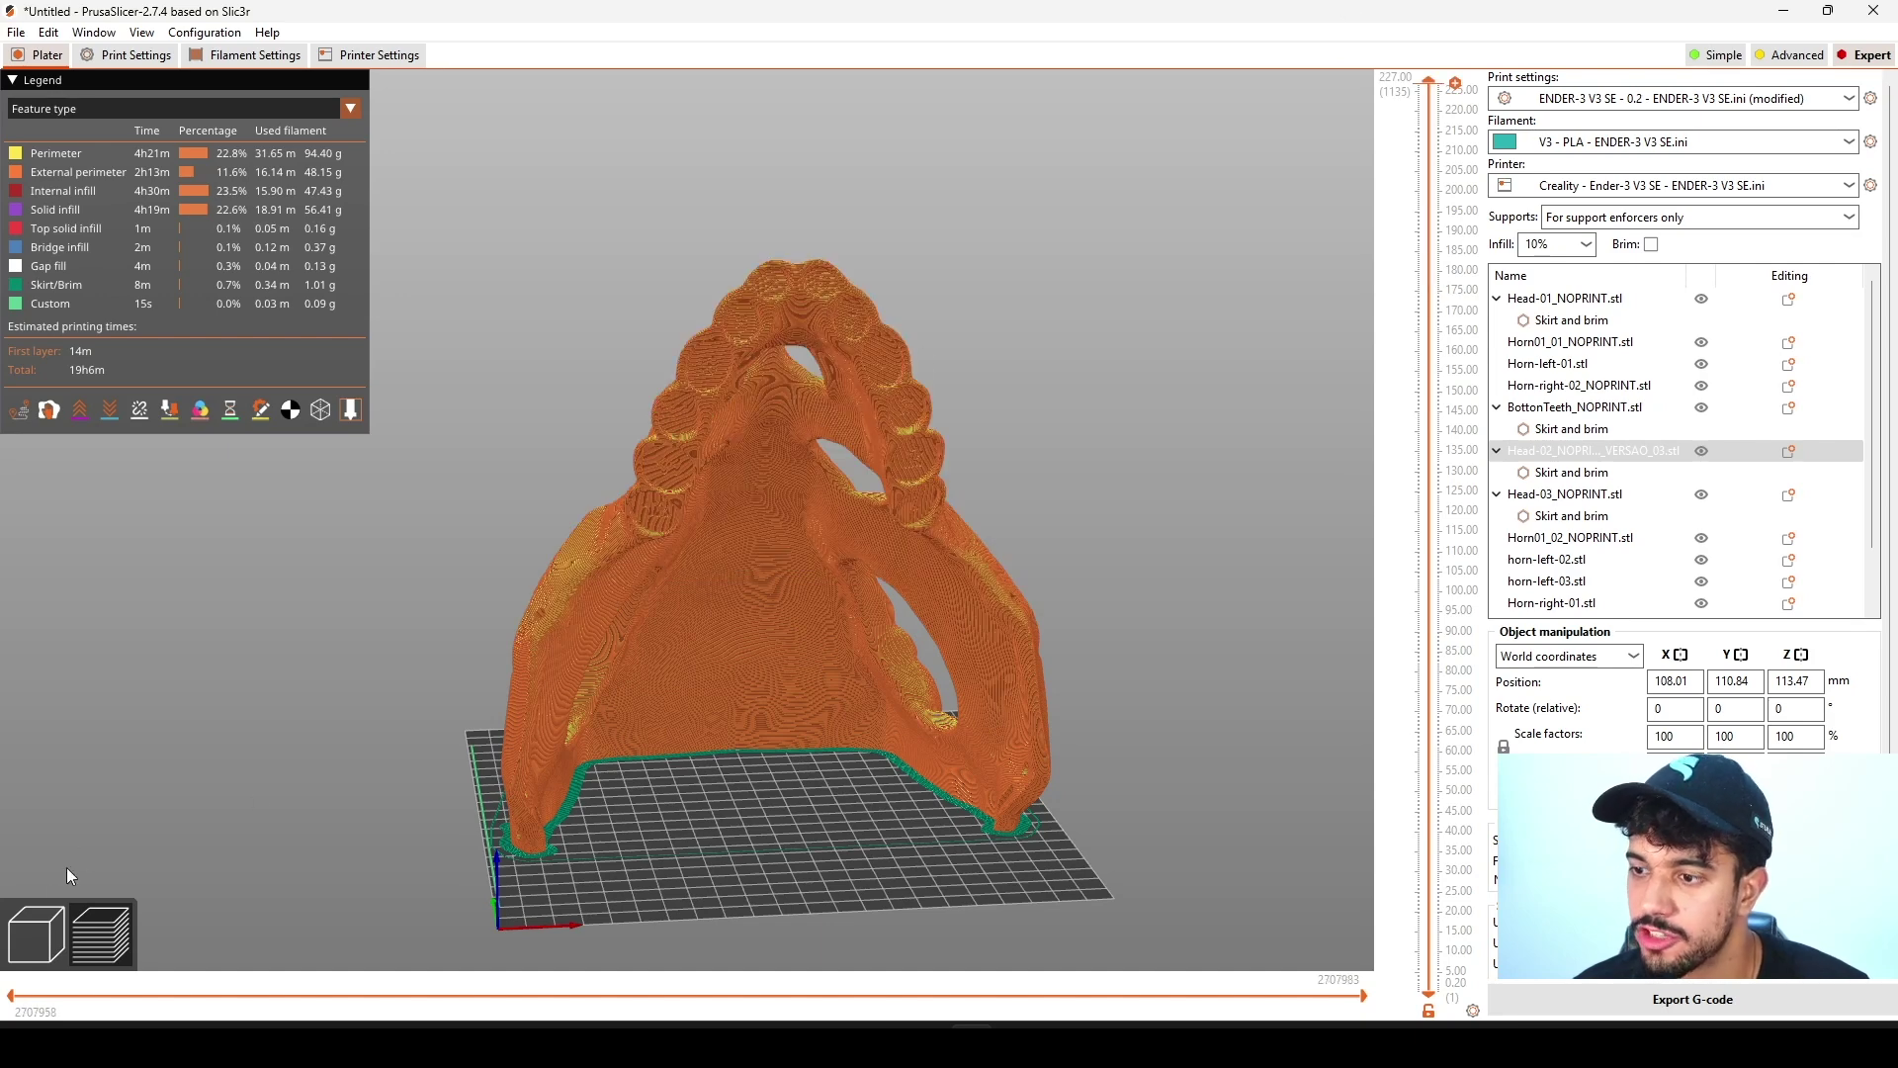
Step: Return to the model editor and move the Head-02 skull part off the bed, beside the other parts
left_click(35, 934)
scroll(789, 886, "down", 5)
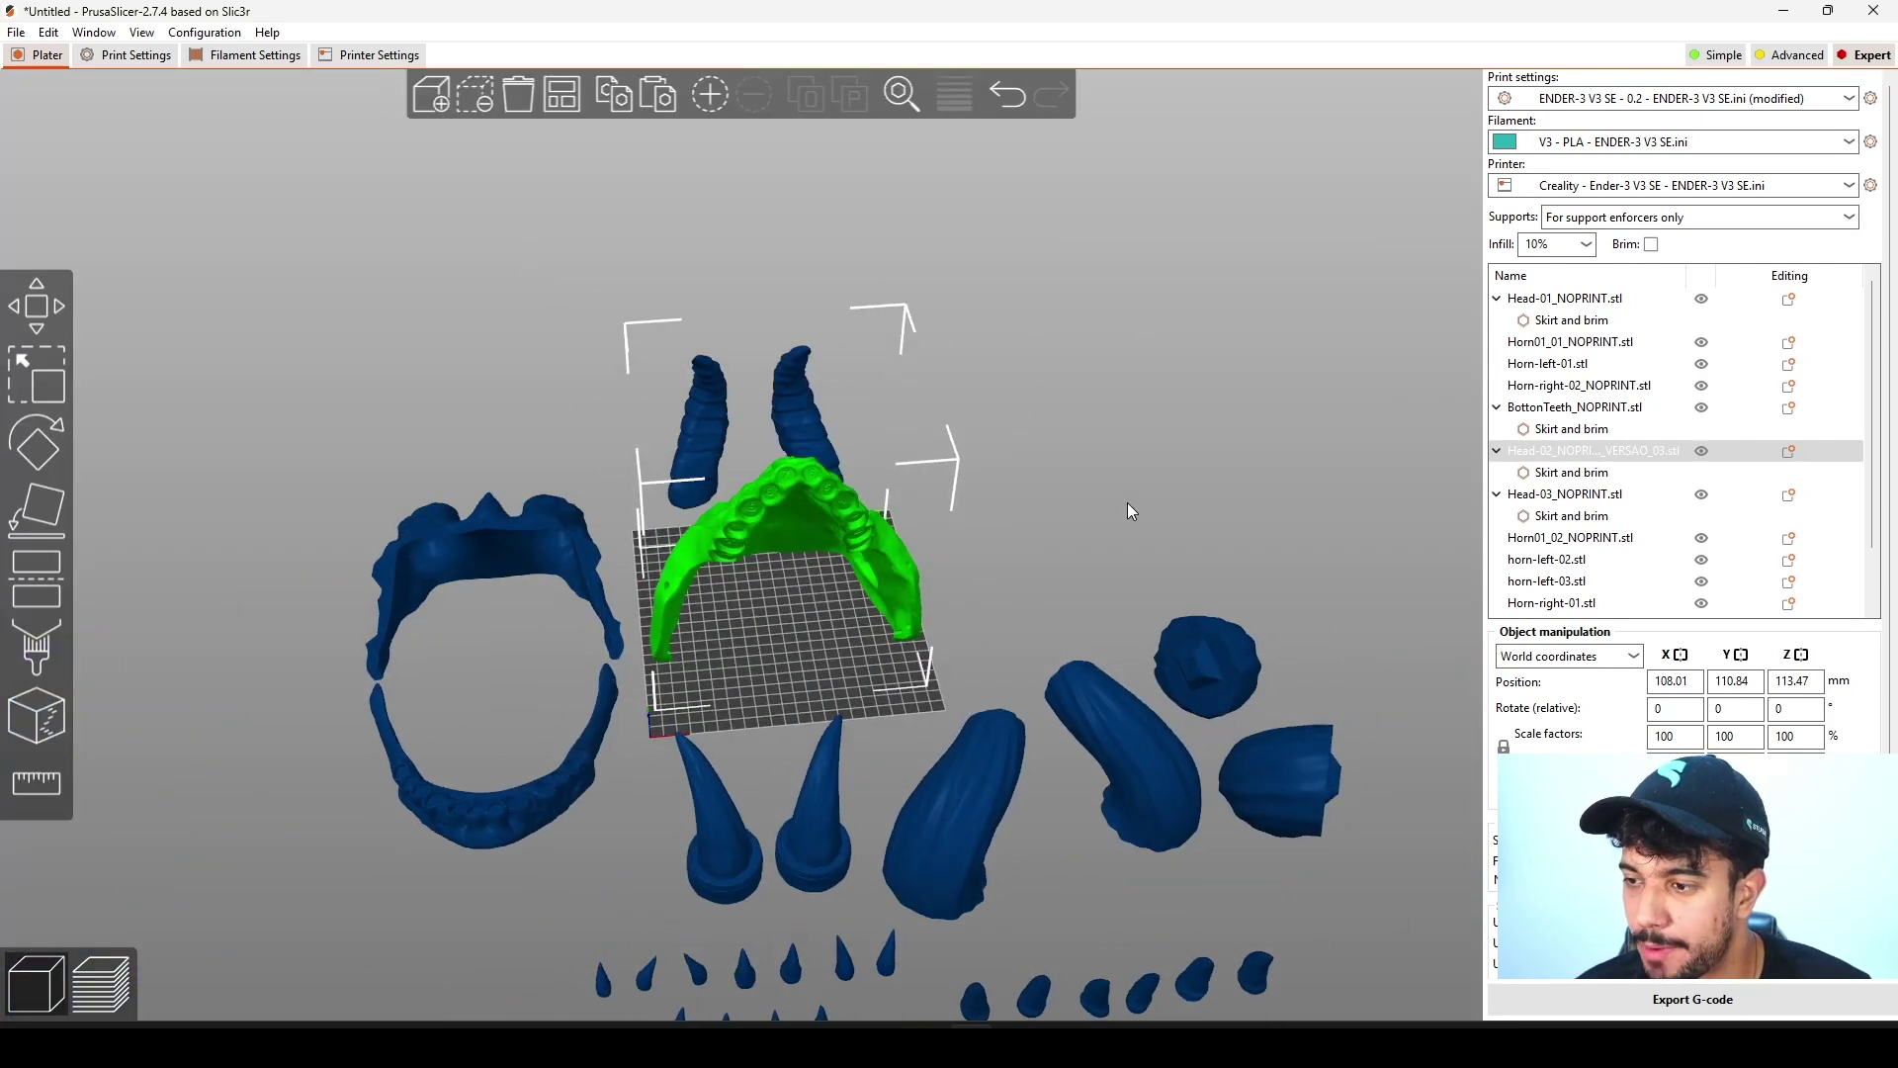
left_click_drag(1130, 509, 1092, 394)
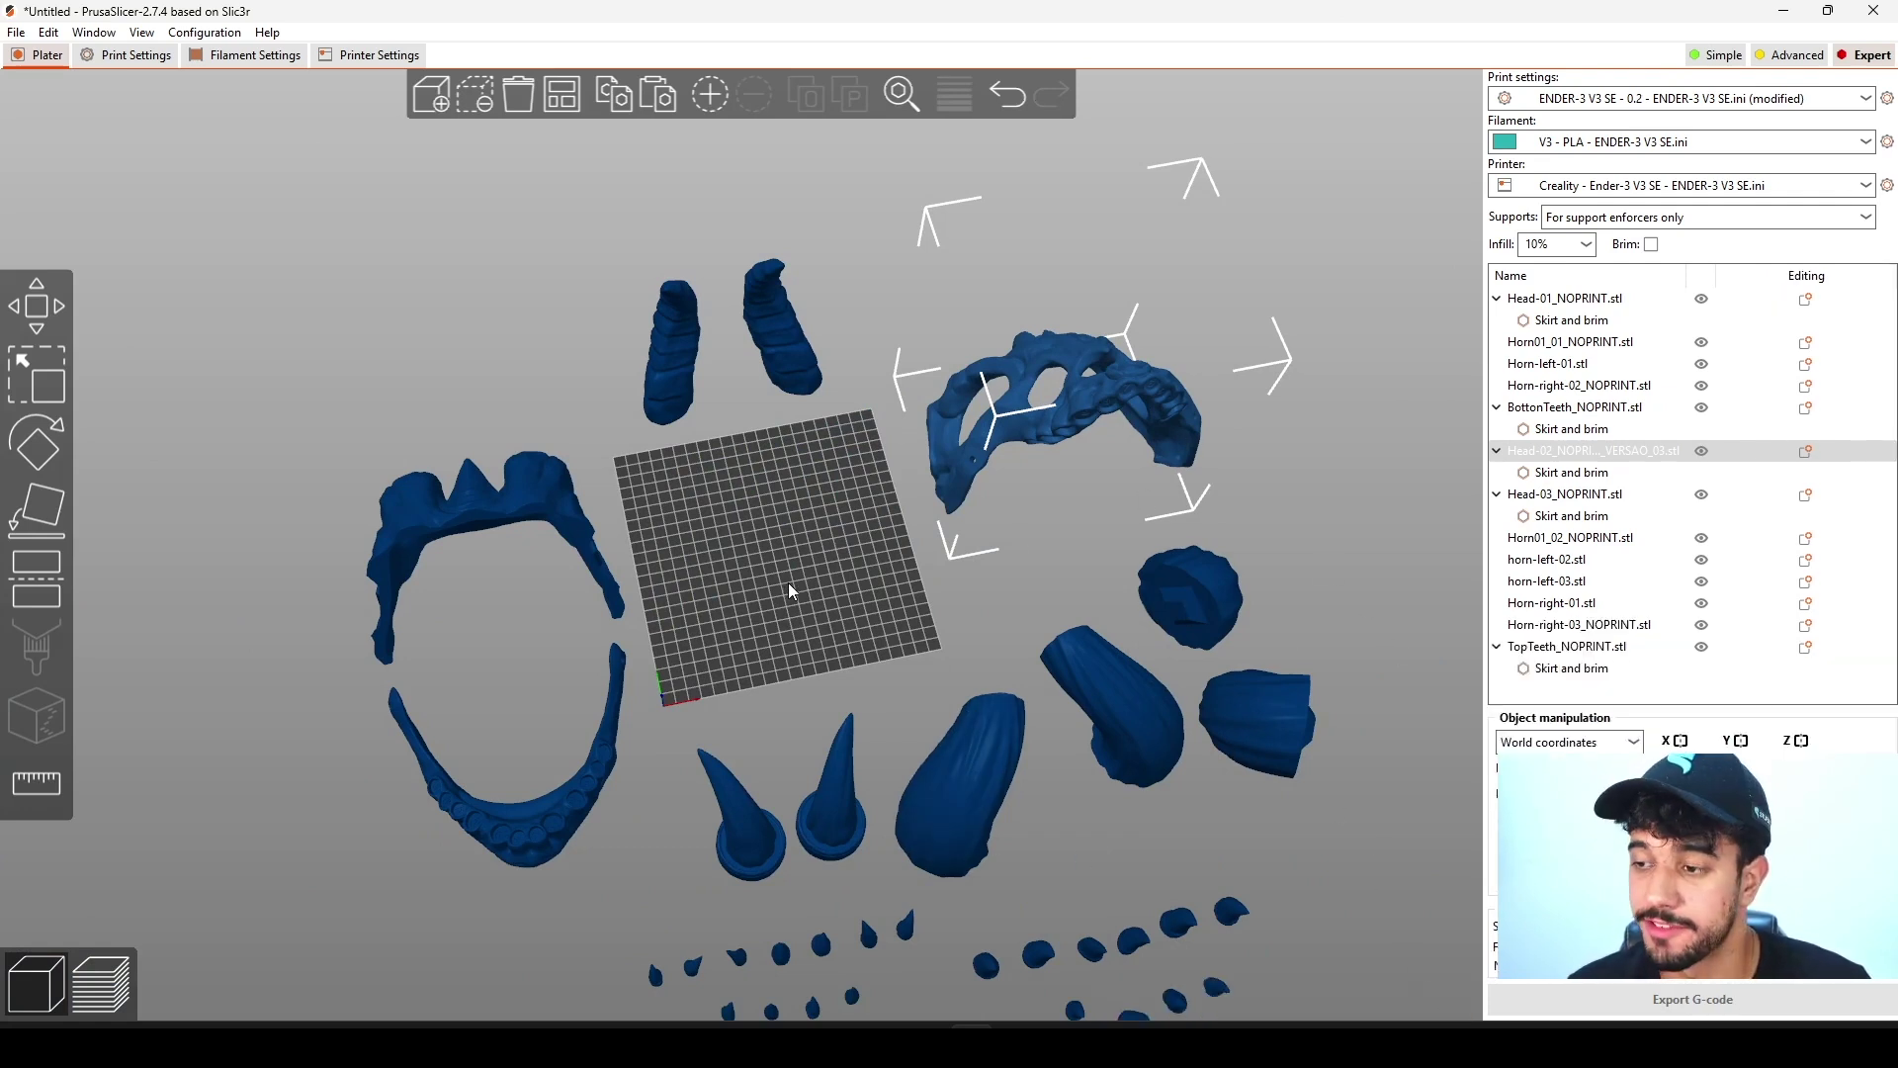
Step: Go through the head and bottom teeth parts that have their own skirt and brim settings, and look over the whole layout around the bed
left_click(1609, 431)
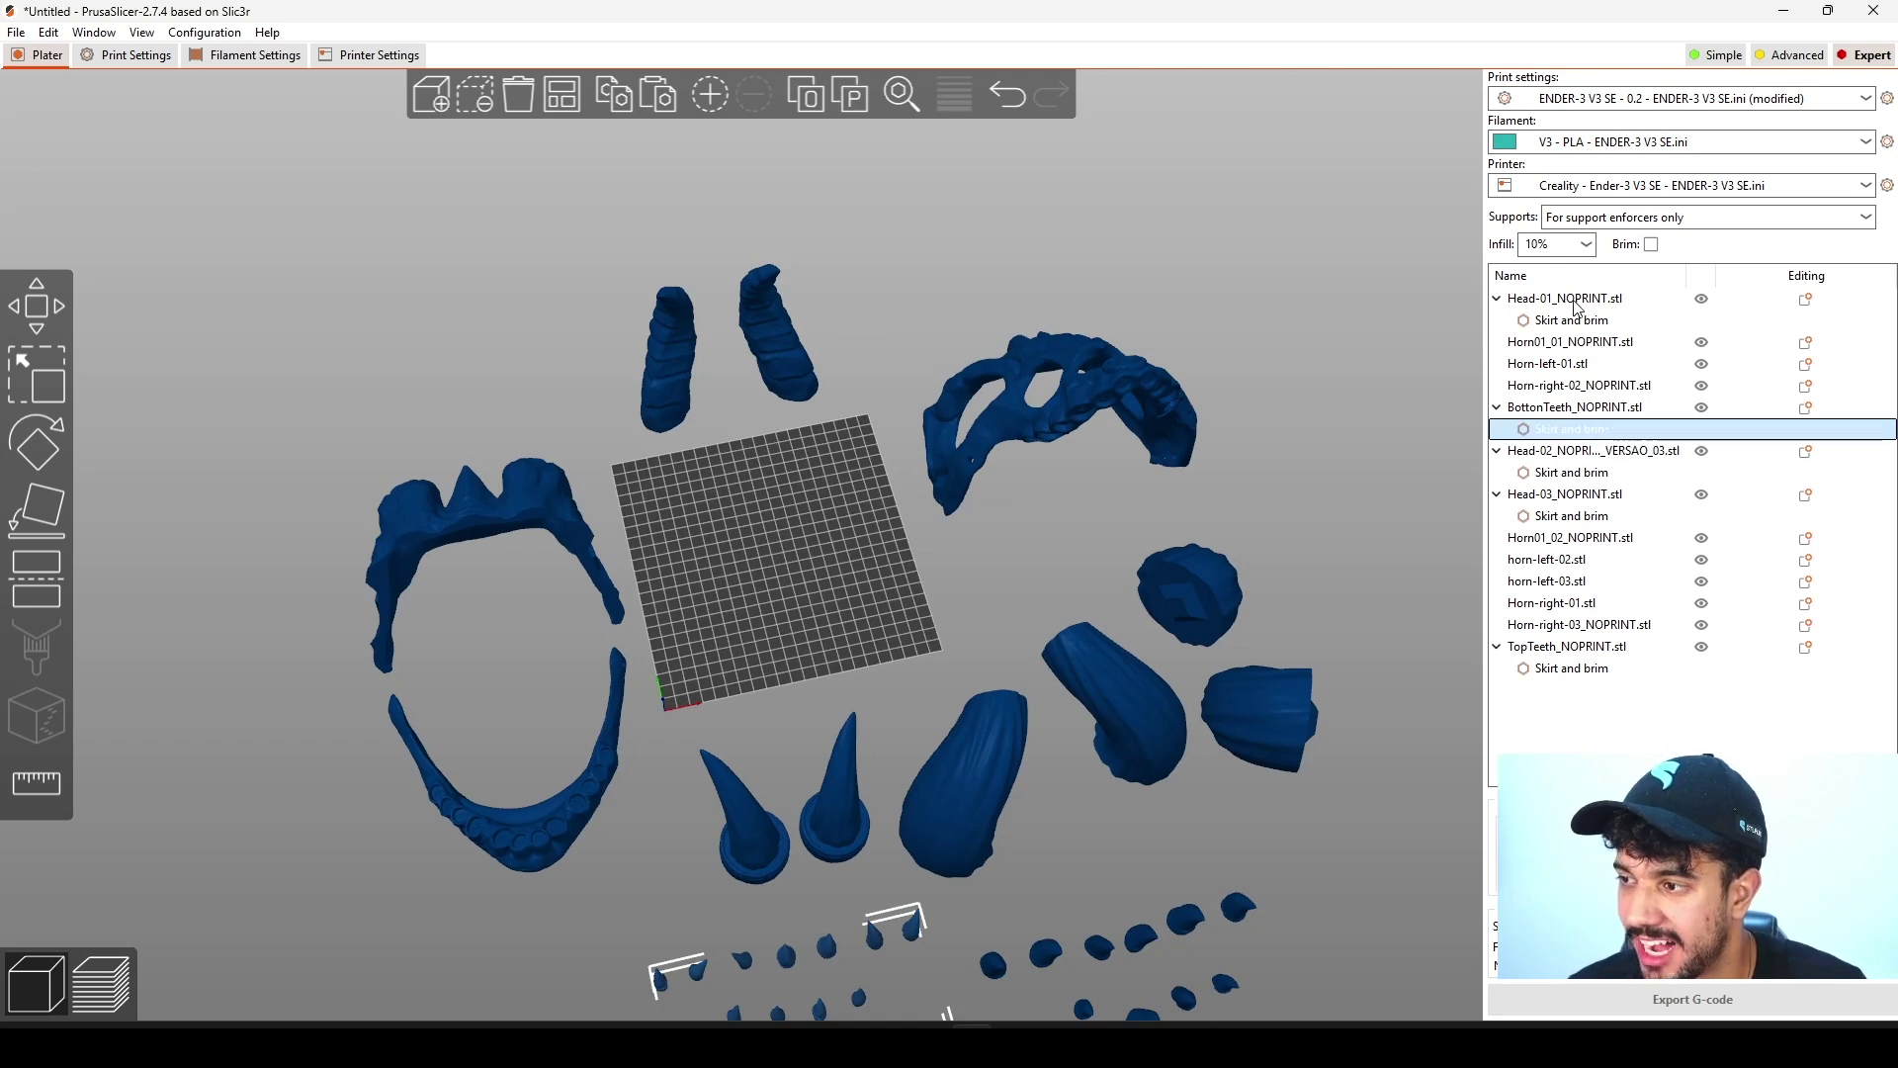
left_click(525, 519)
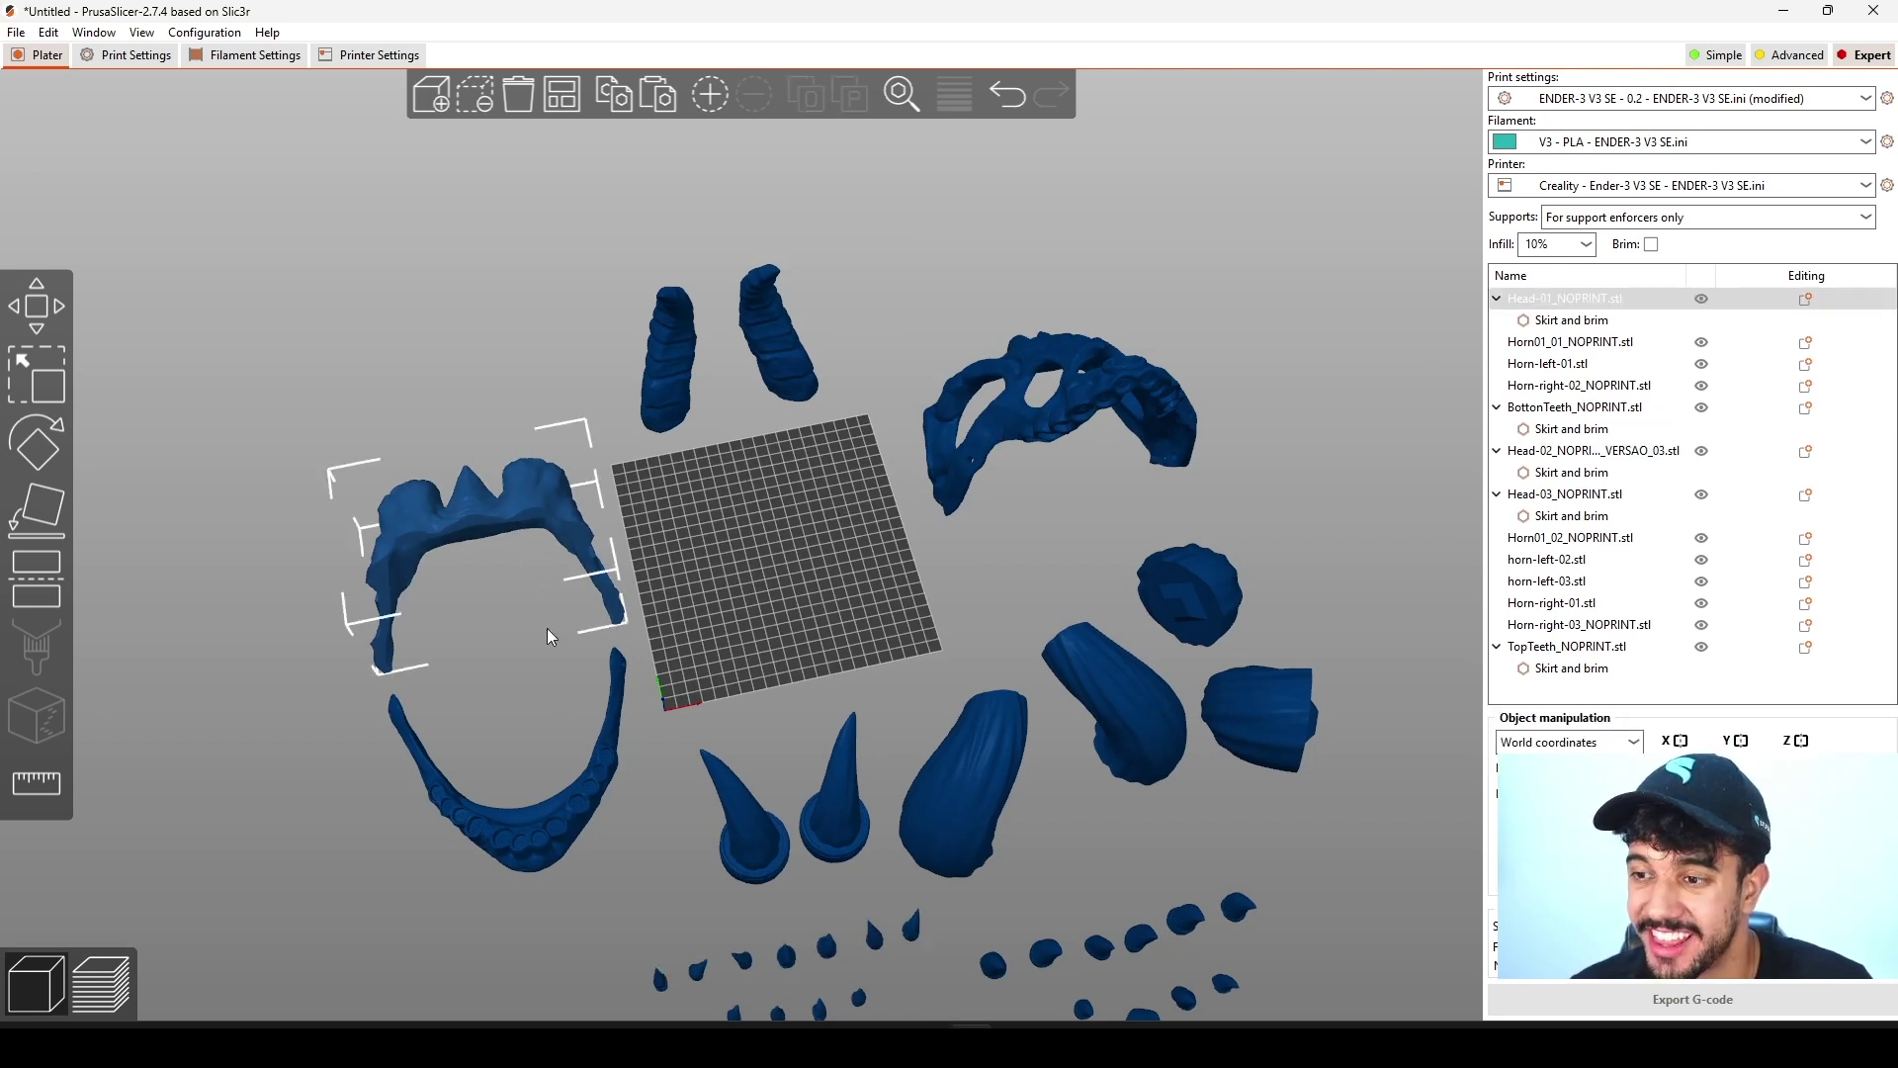
left_click(542, 861)
left_click(874, 940)
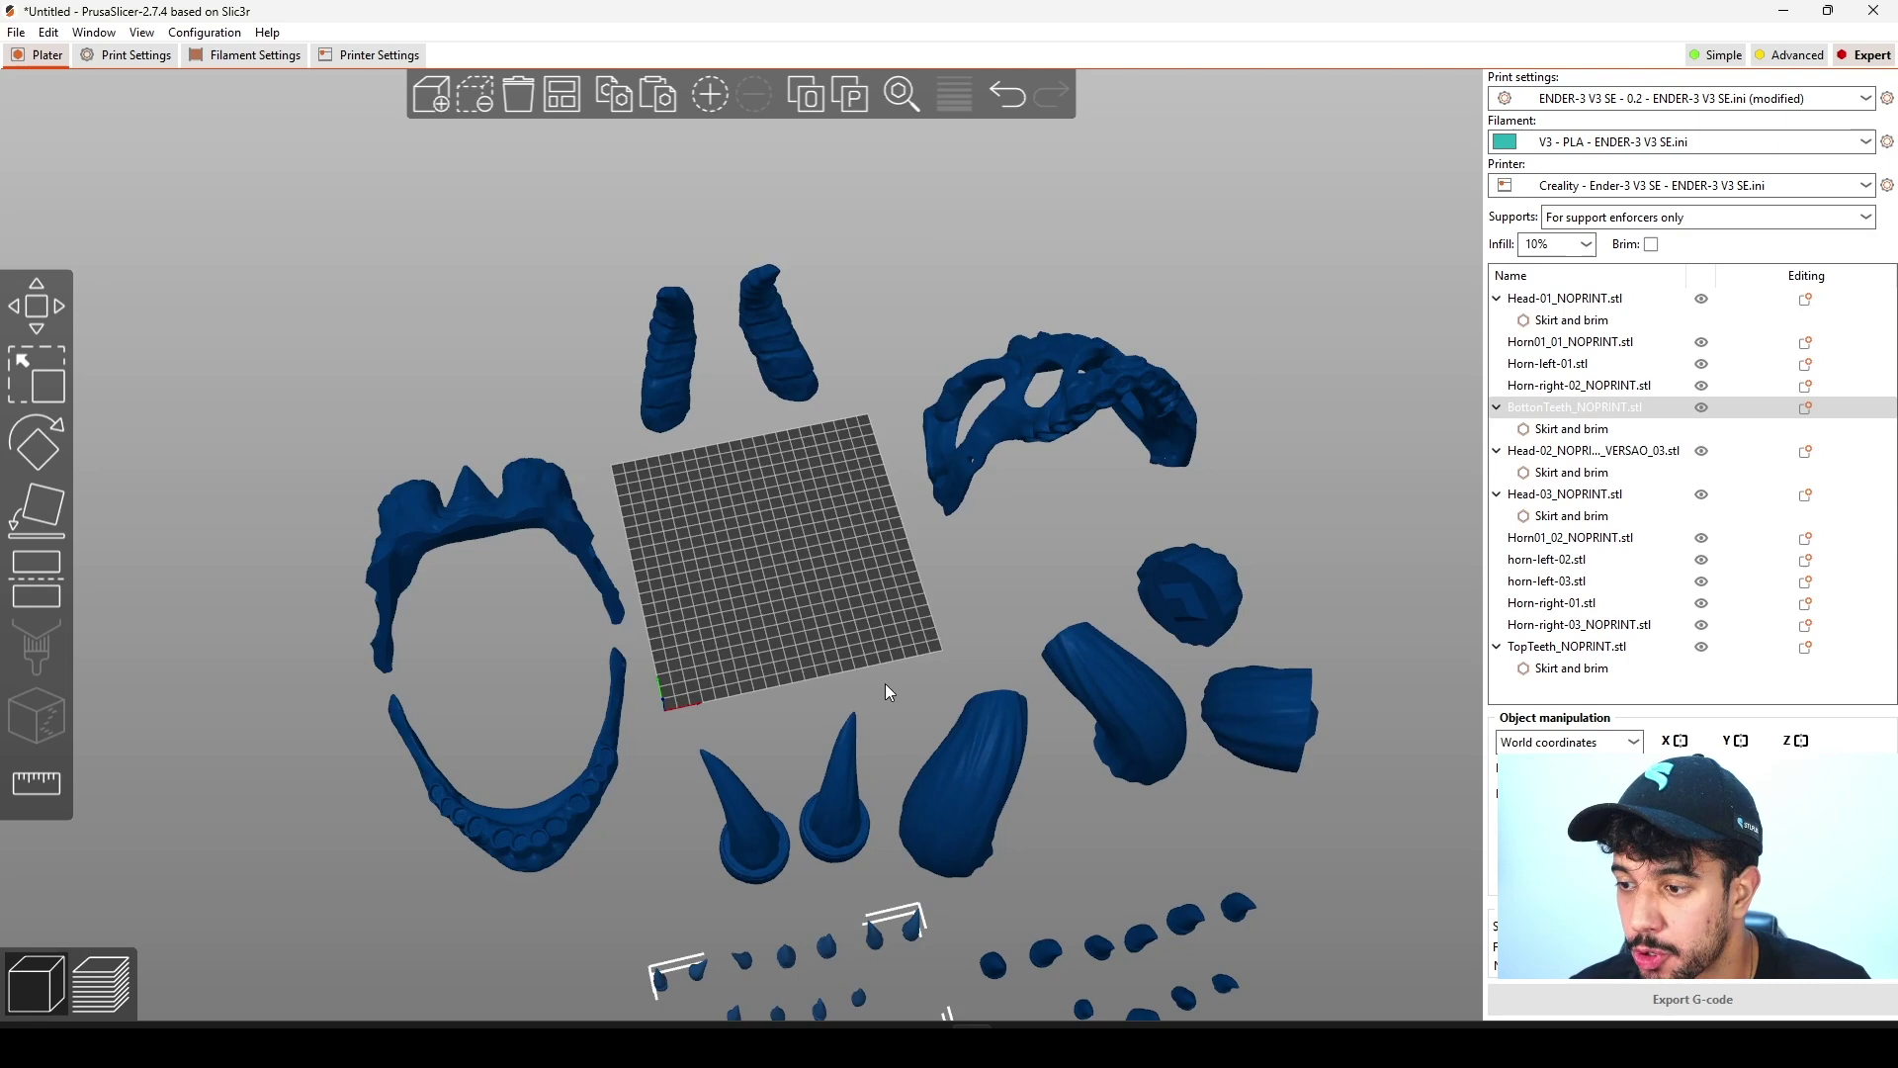
left_click_drag(886, 684, 887, 599)
scroll(887, 594, "down", 3)
right_click_drag(847, 530, 827, 465)
scroll(827, 465, "up", 6)
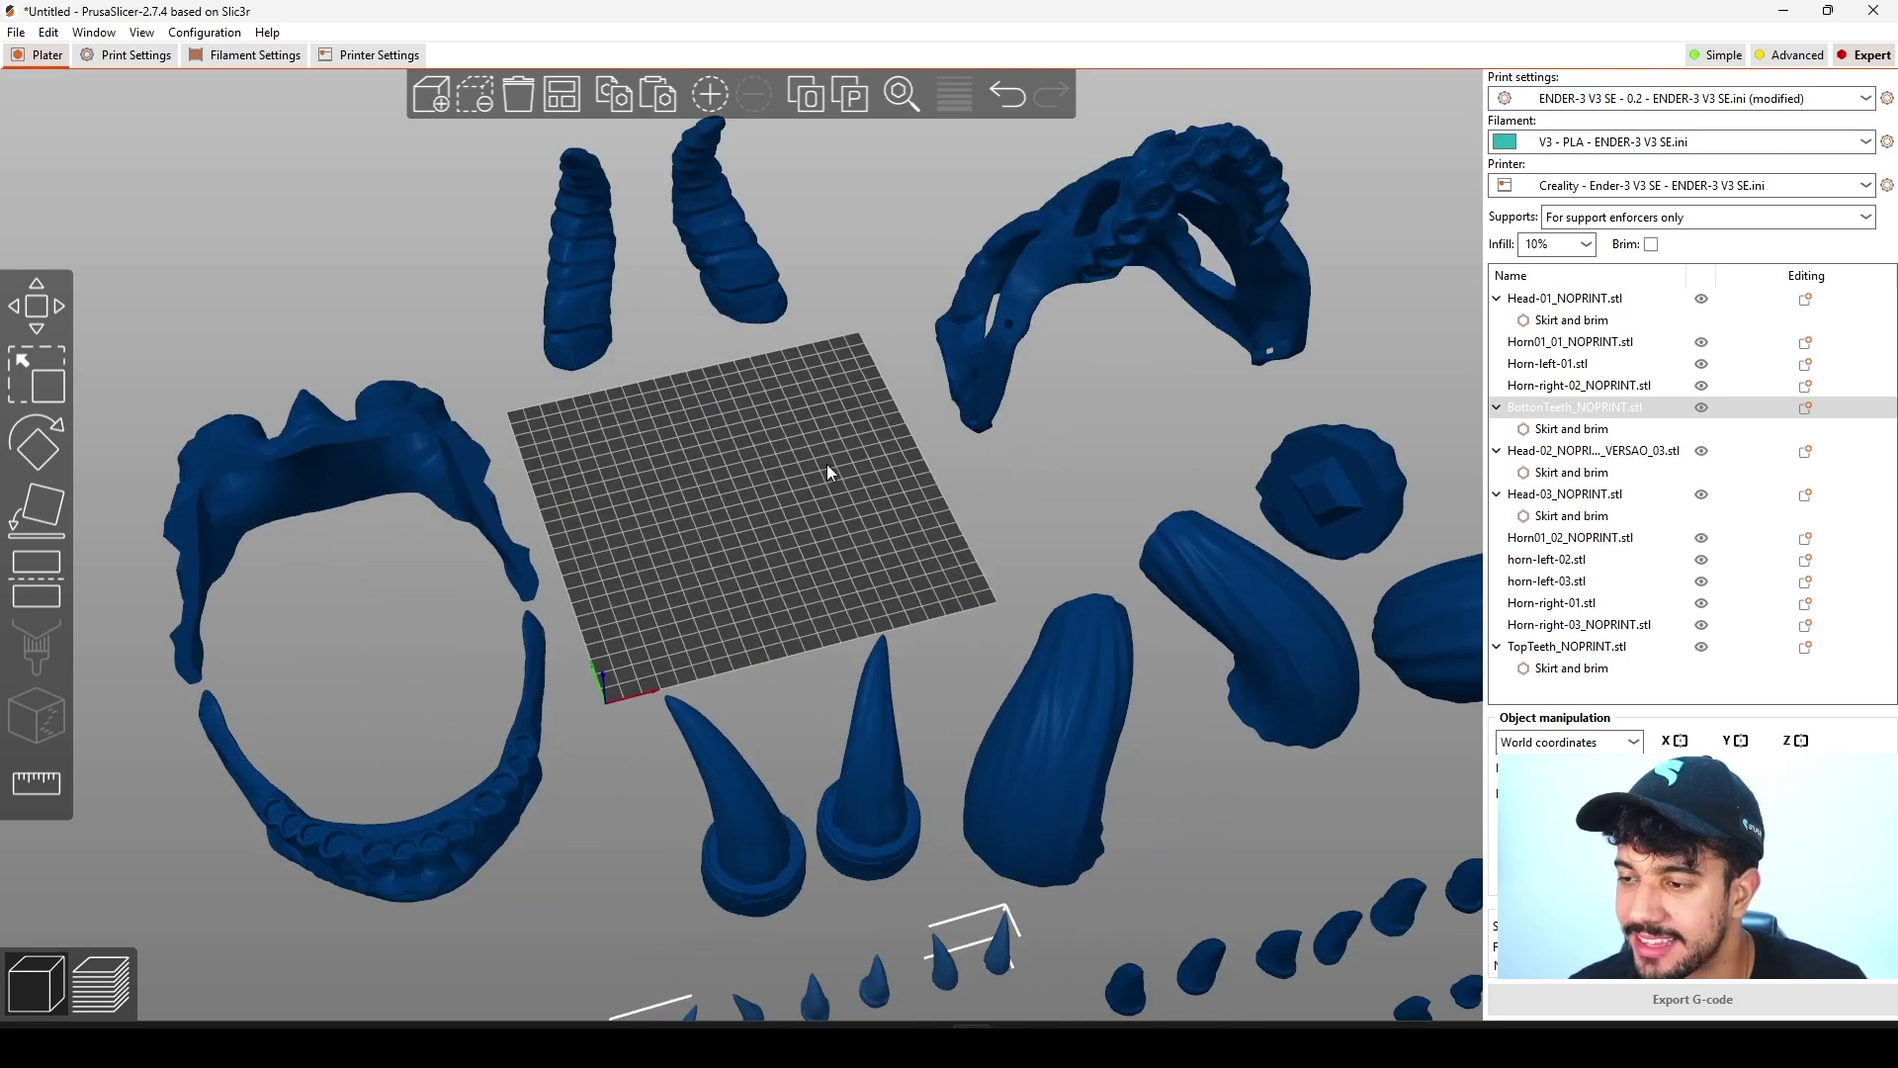
scroll(858, 494, "down", 3)
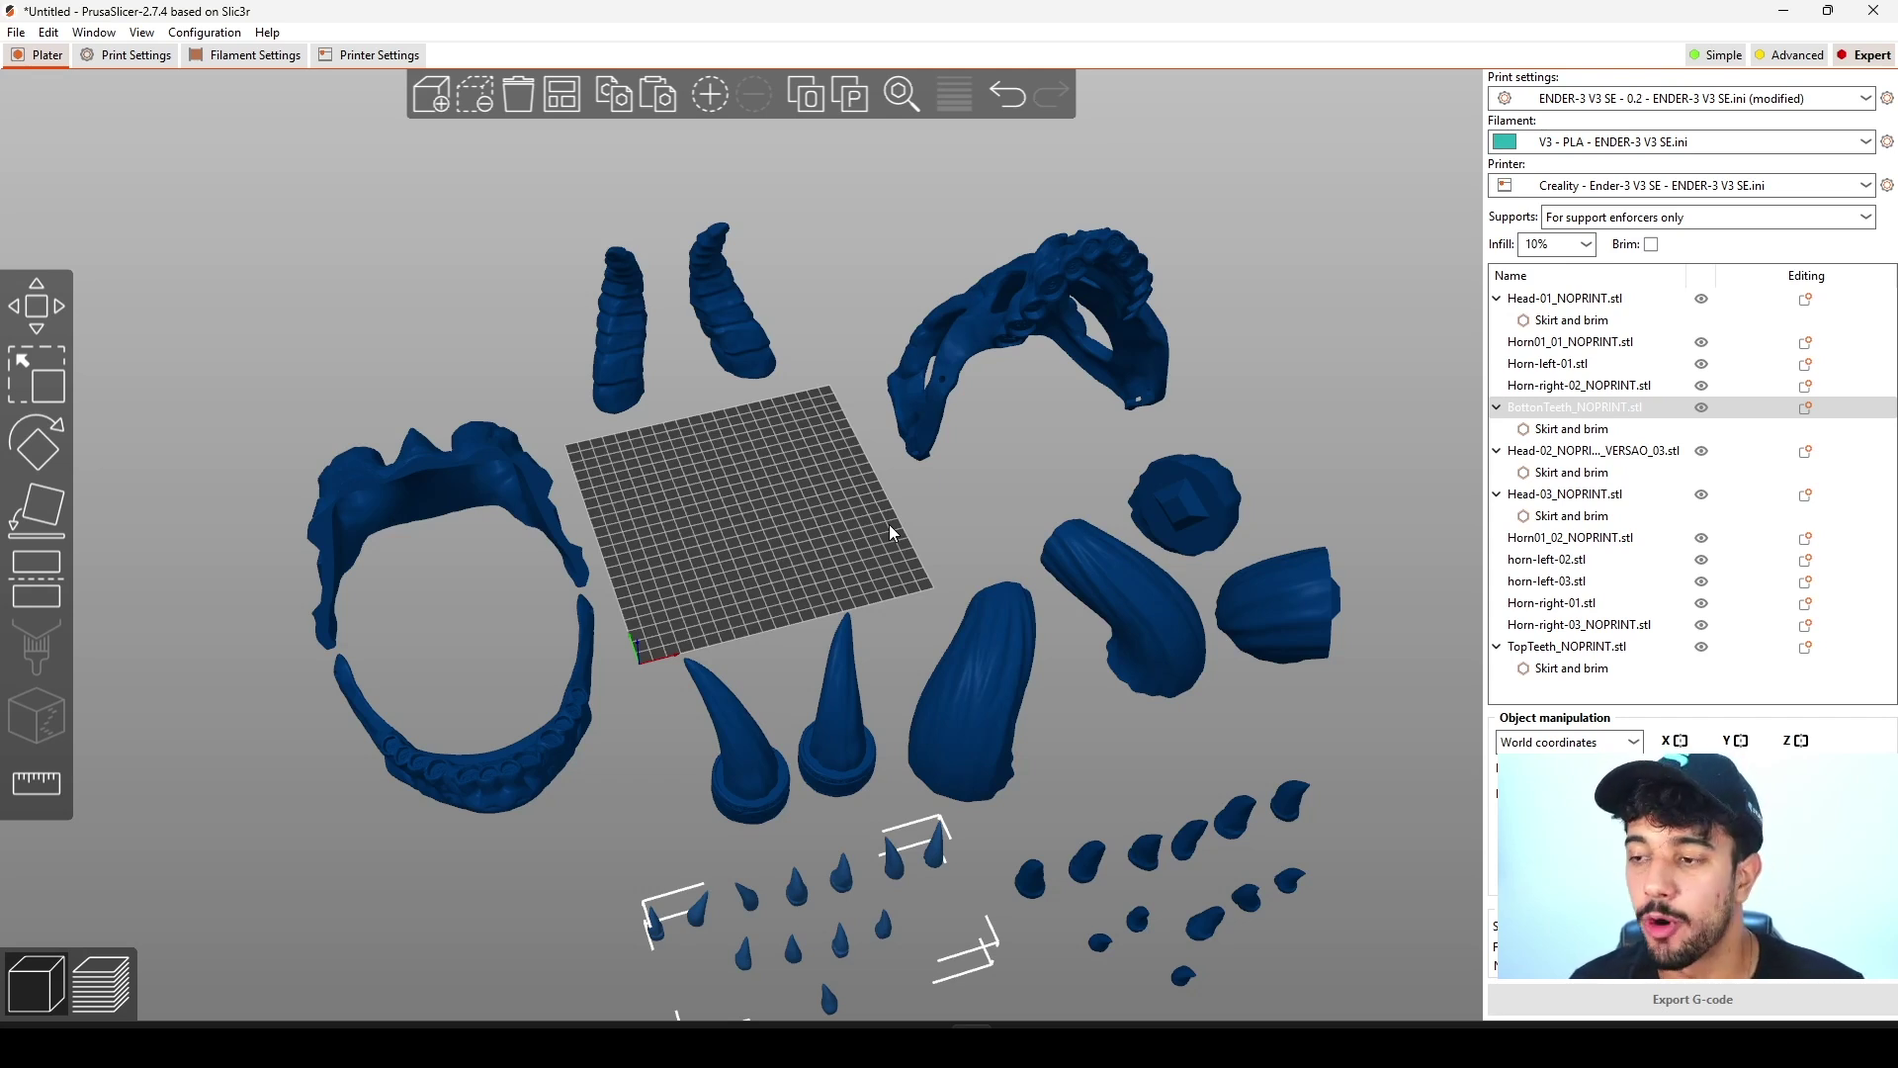
middle_click_drag(887, 524, 866, 443)
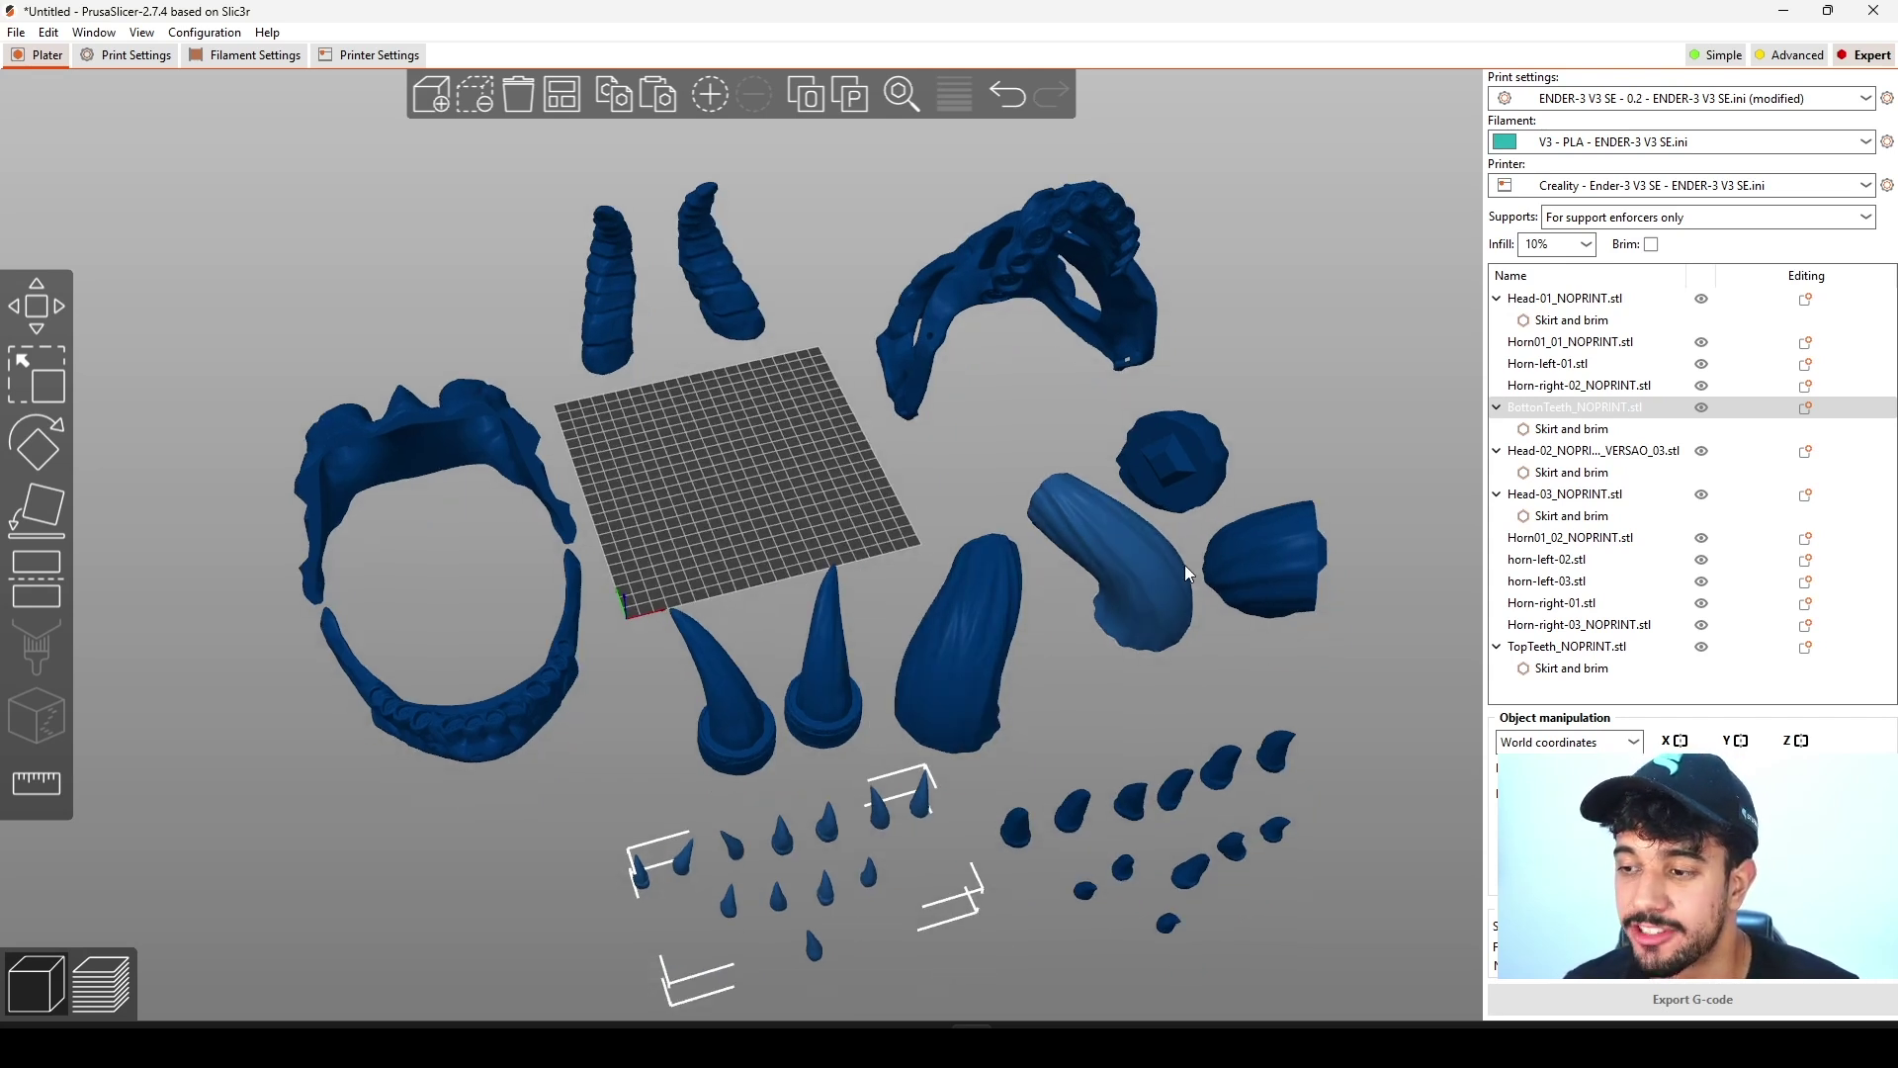